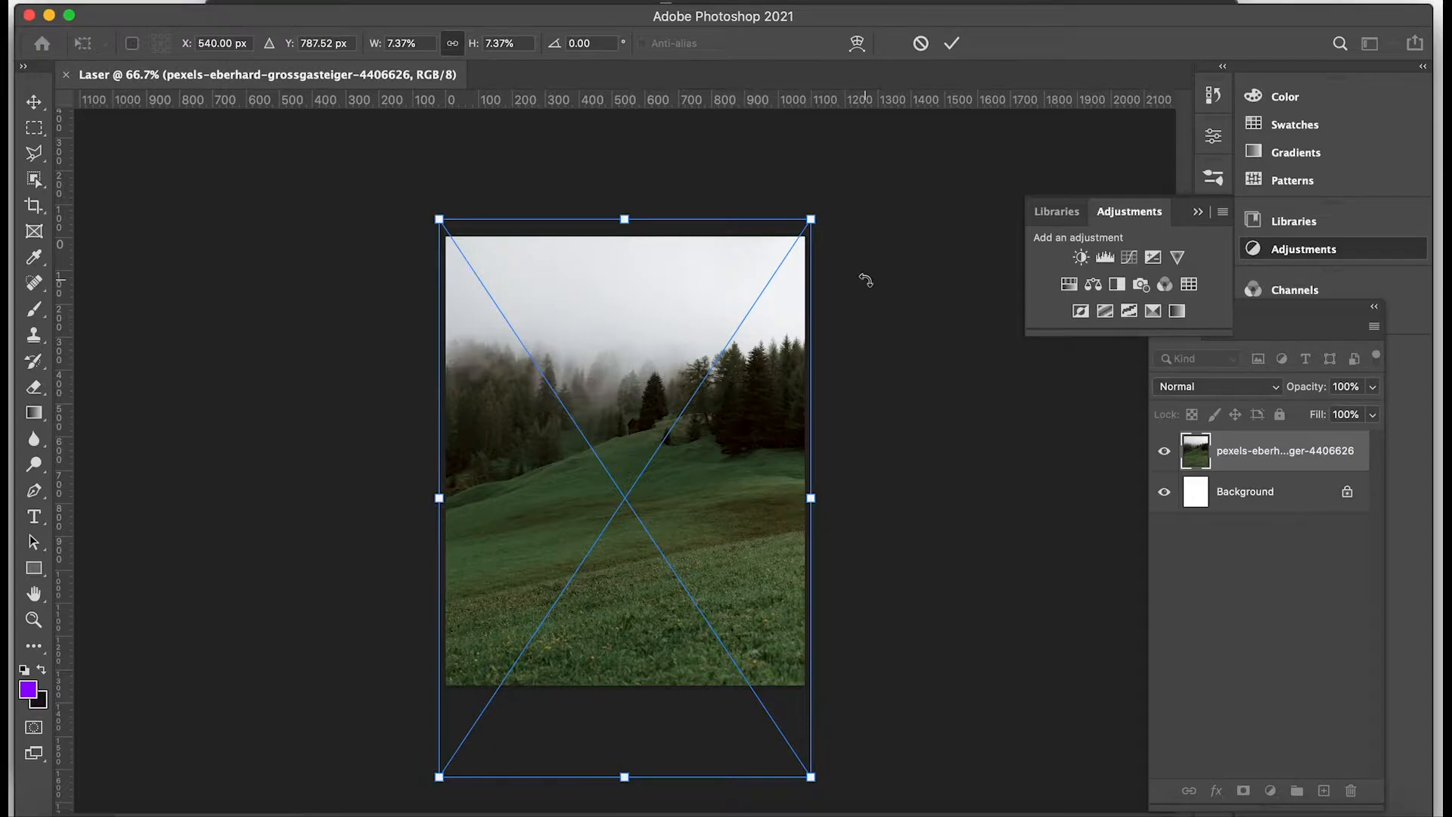
Shift the placed hillside photo up to about Y 759 px on the canvas and commit the placement.
mouse_move(732, 376)
mouse_down()
mouse_move(732, 392)
mouse_move(732, 359)
mouse_up()
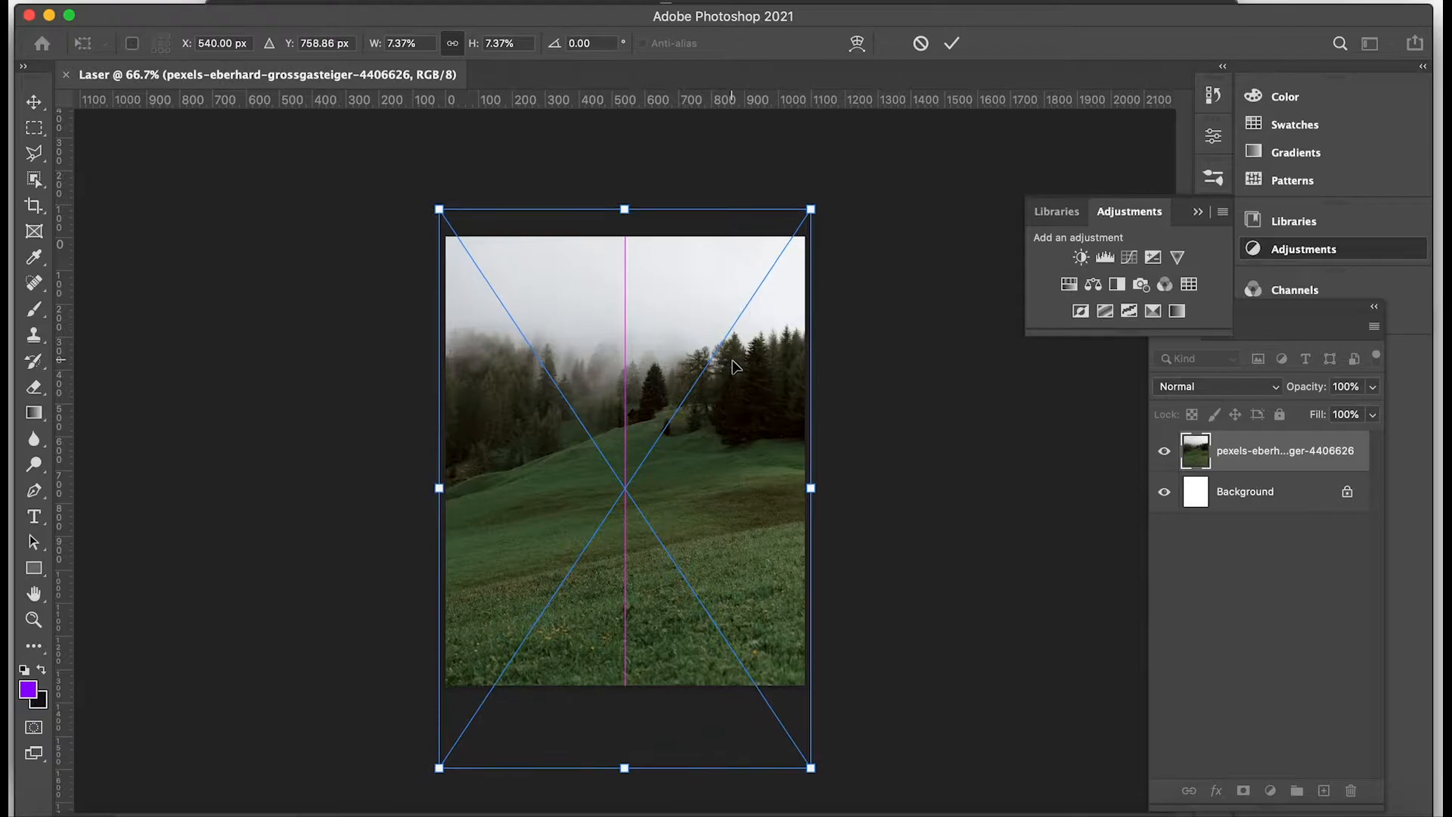
click(952, 43)
click(1164, 452)
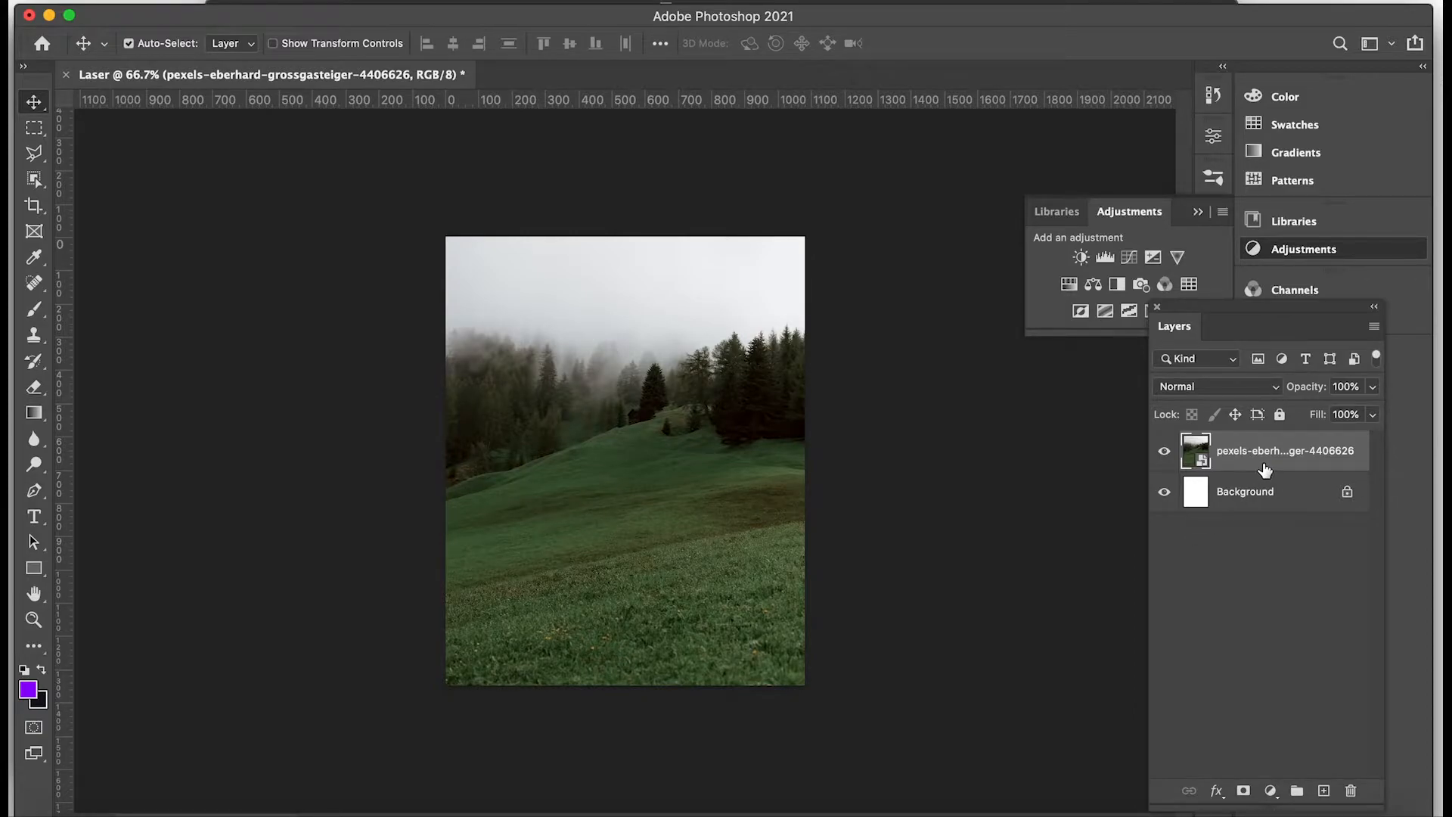
Make a new smart object via copy from the hillside photo layer and hide the original photo layer.
right_click(1264, 470)
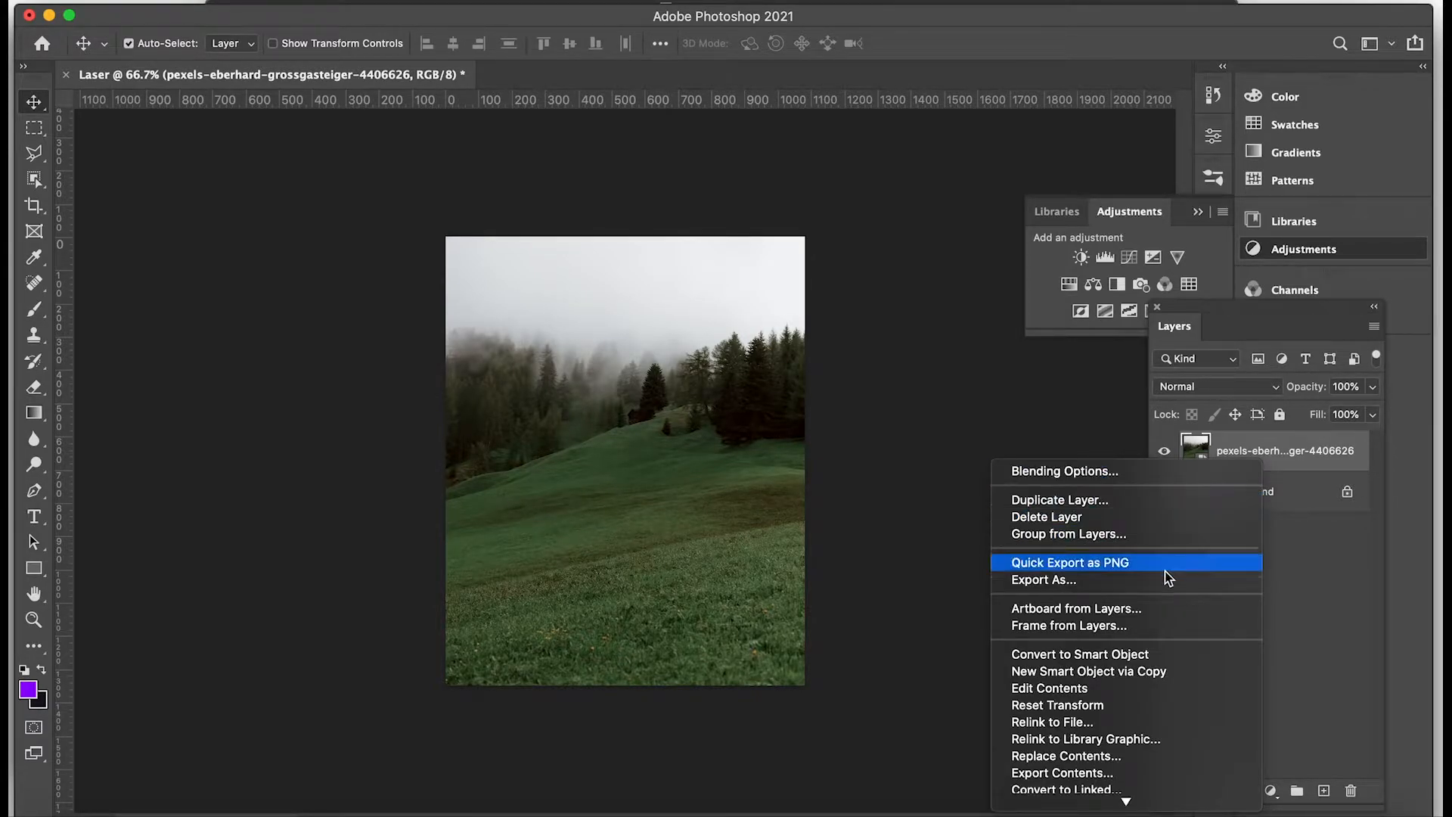
click(1153, 672)
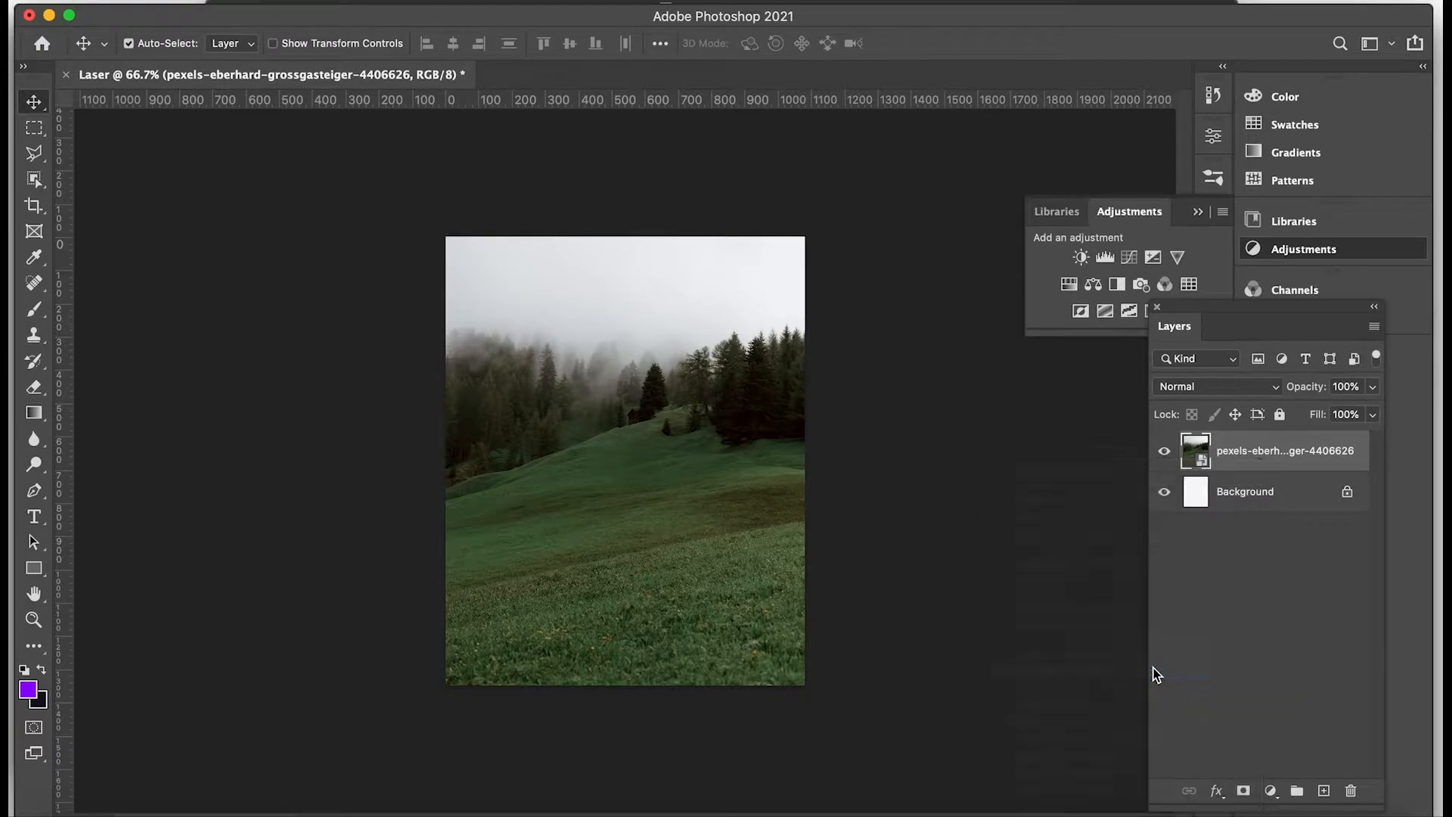
click(1164, 492)
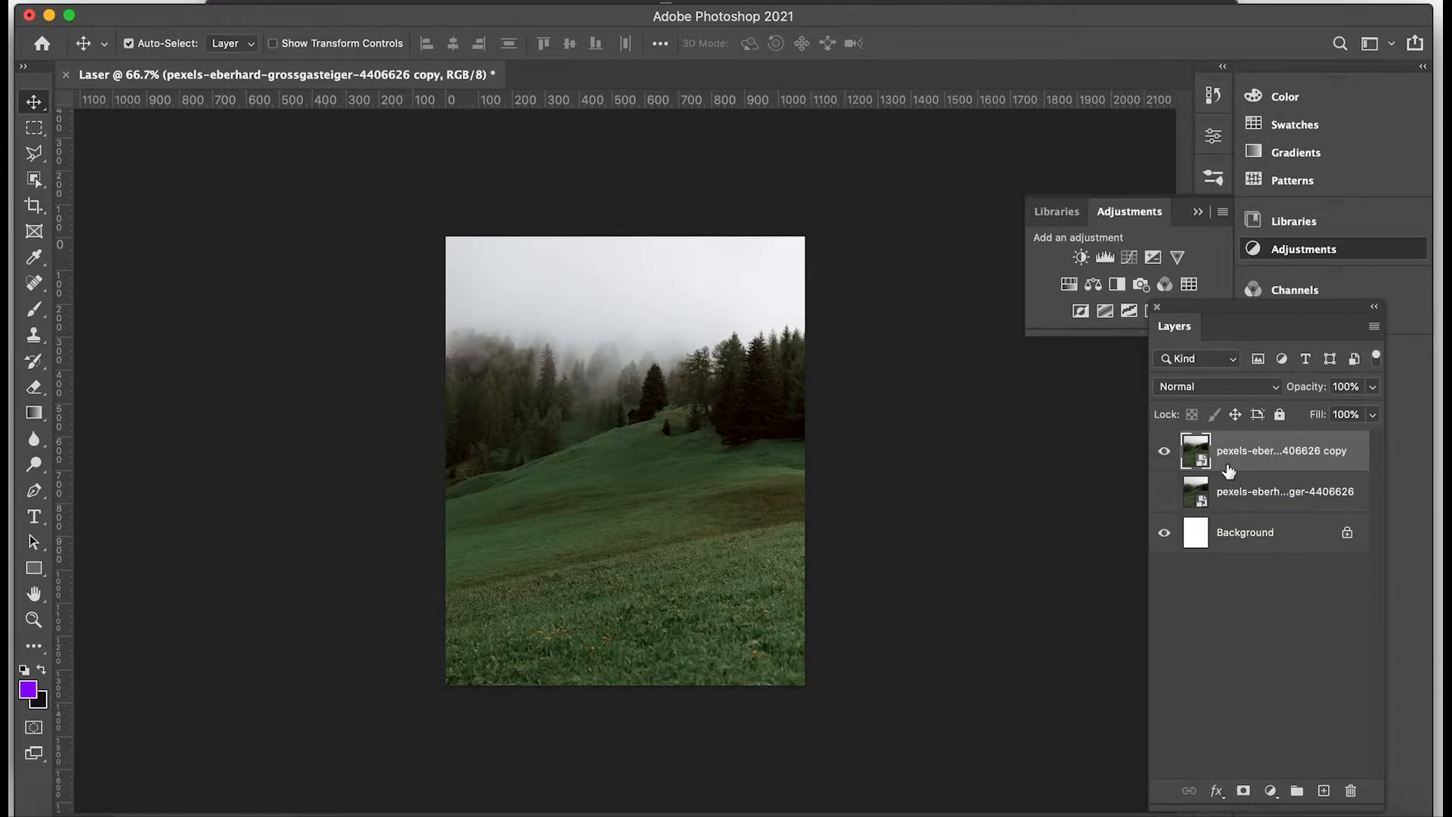
Rename the copied photo layer as Background.
double_click(1281, 452)
text(B)
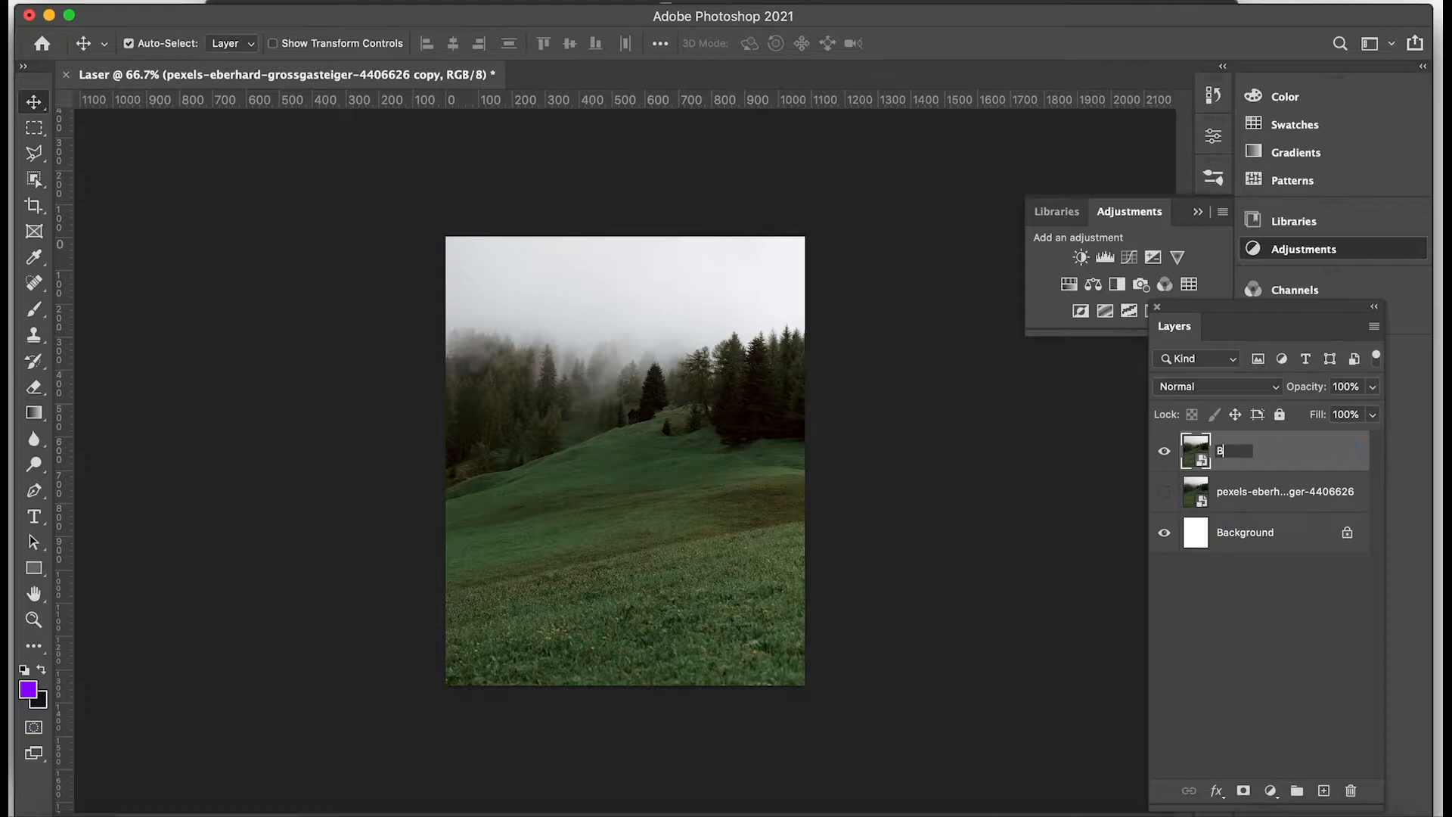
text(ackgour)
text(round)
key(Return)
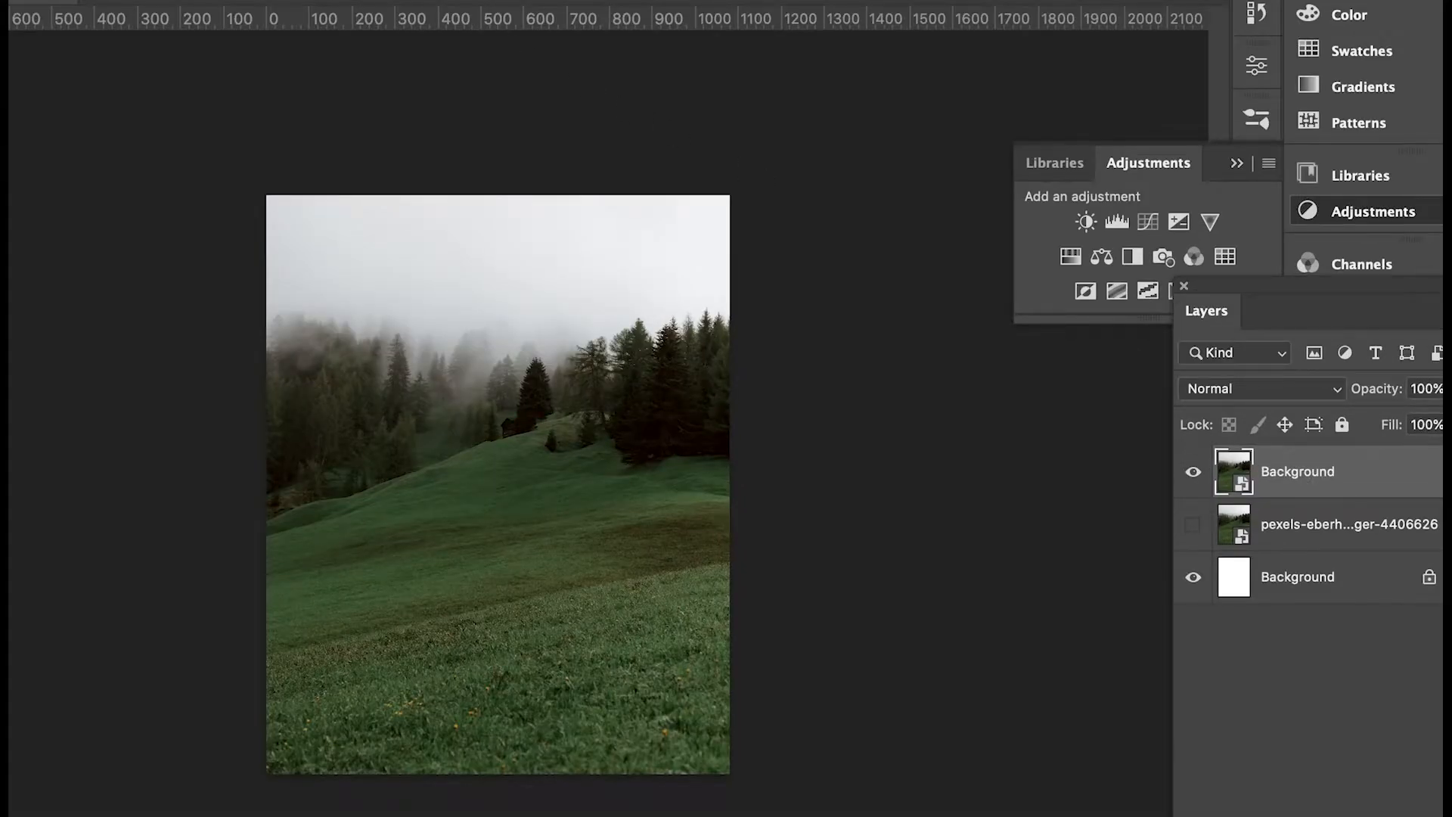
Open the Camera Raw Filter on the copied photo layer and set the white balance temperature to -50.
click(297, 0)
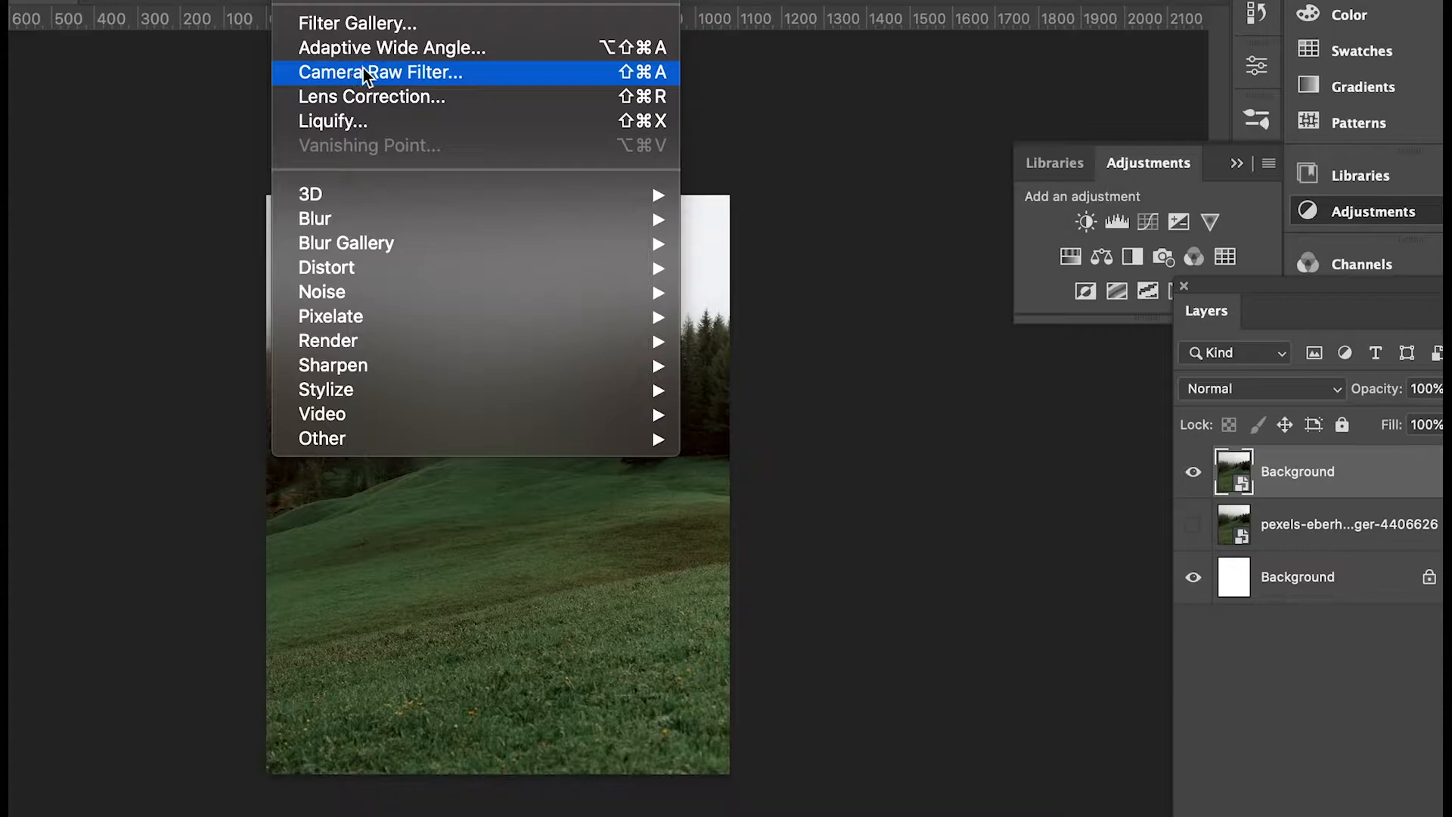
click(492, 75)
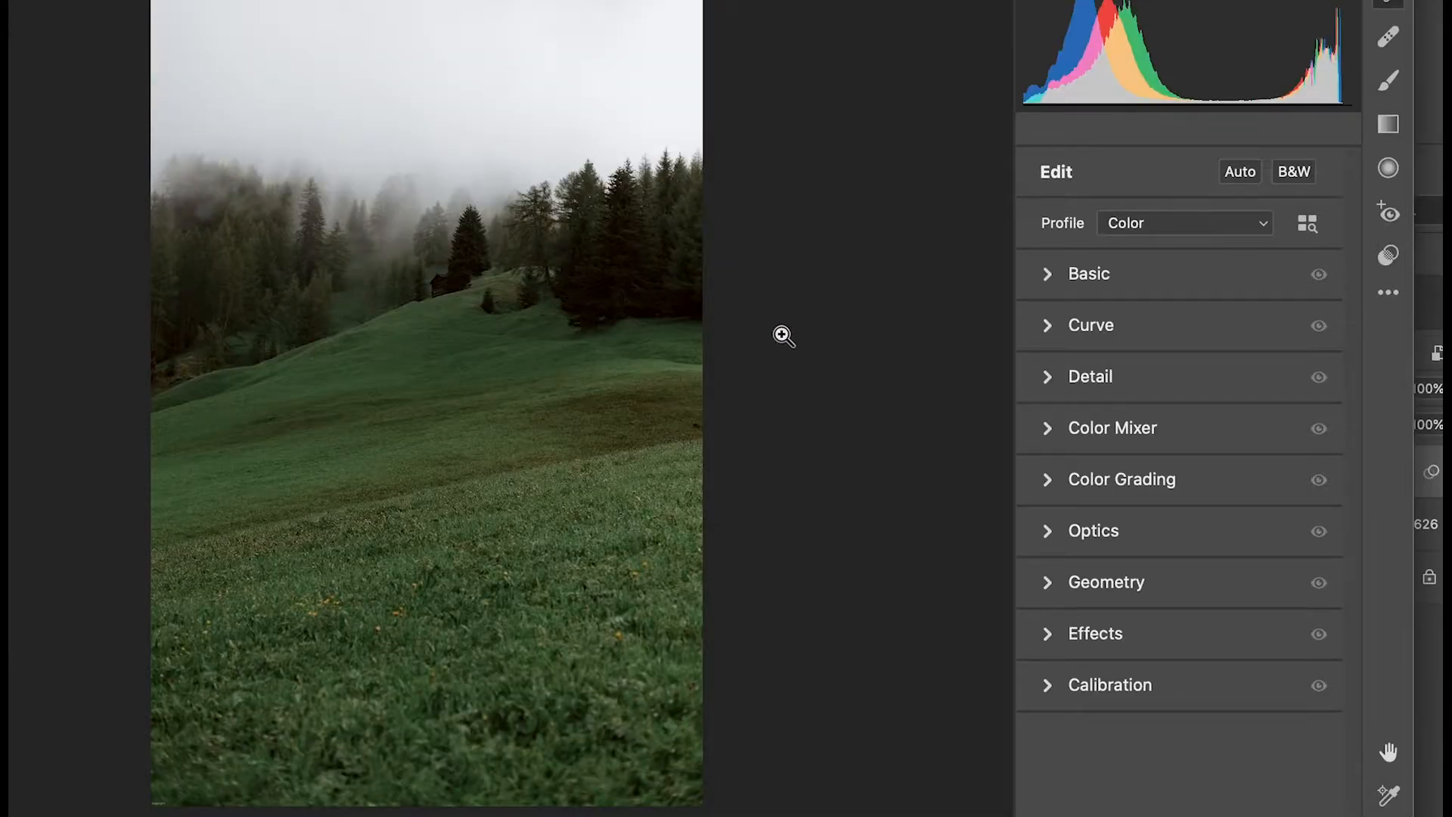
click(1048, 282)
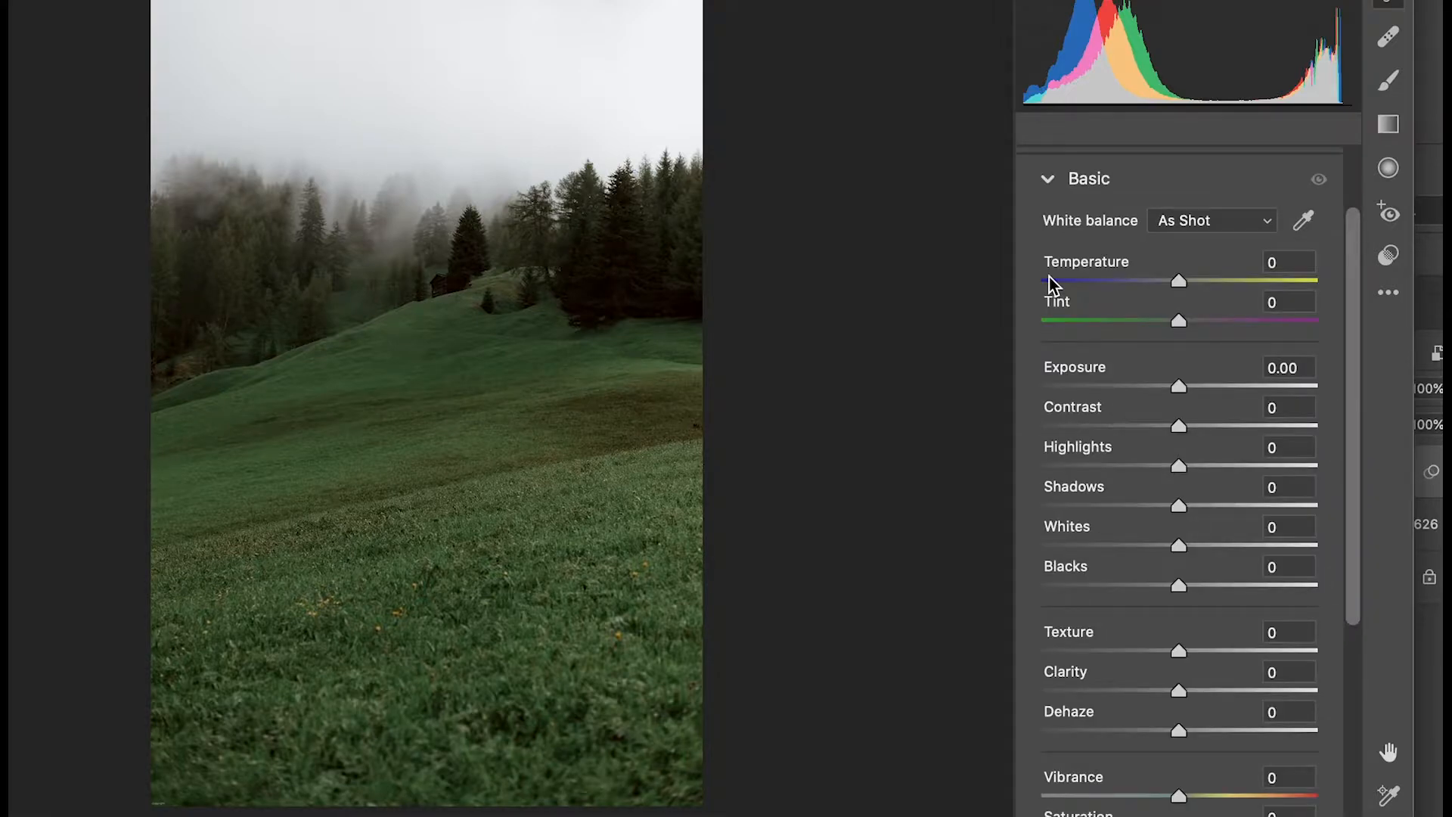
drag(1180, 281, 1119, 289)
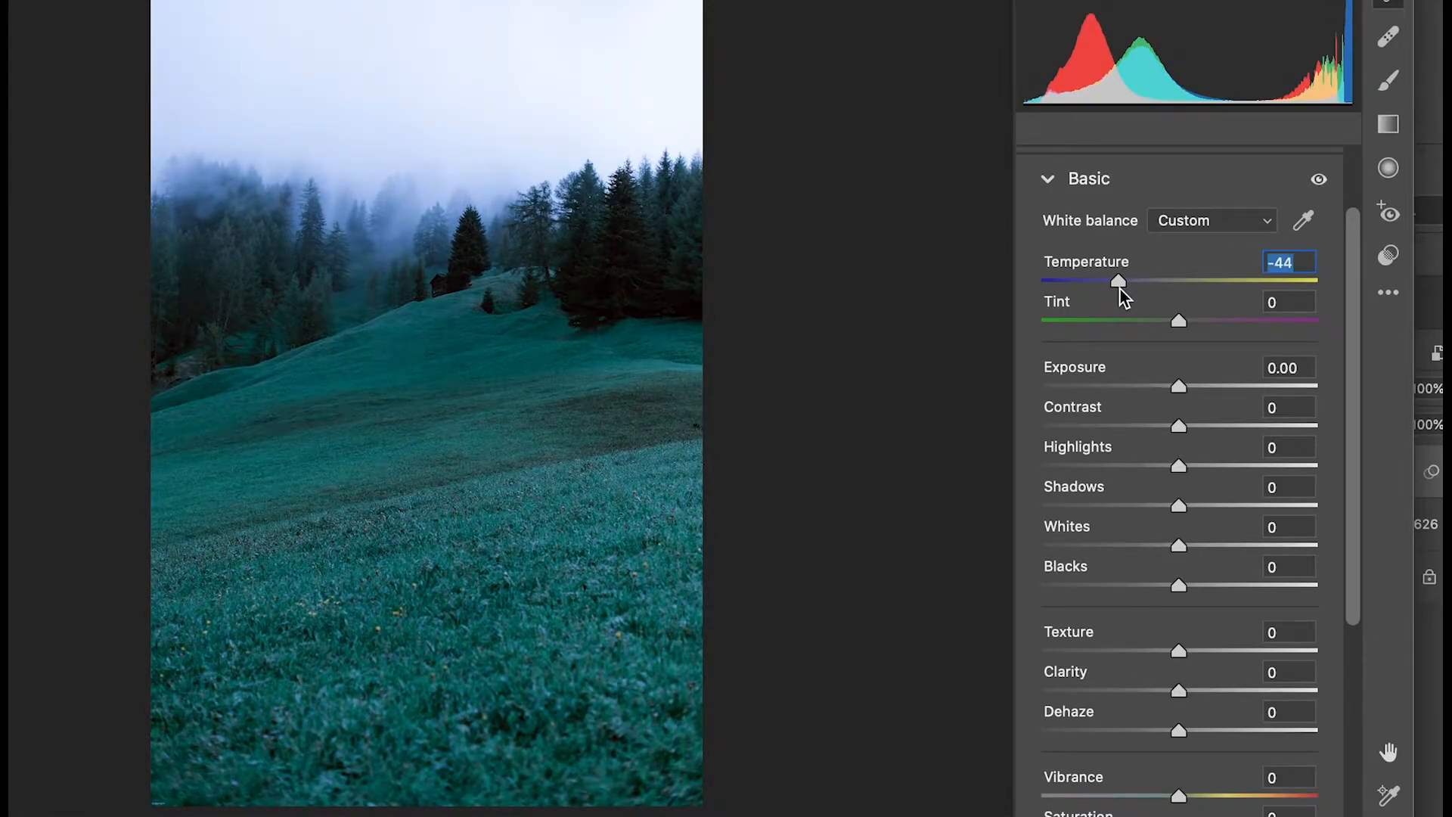
mouse_move(1178, 321)
mouse_down()
mouse_move(1235, 322)
mouse_move(1145, 327)
mouse_move(1166, 330)
mouse_up()
double_click(1166, 327)
text(-50)
key(Return)
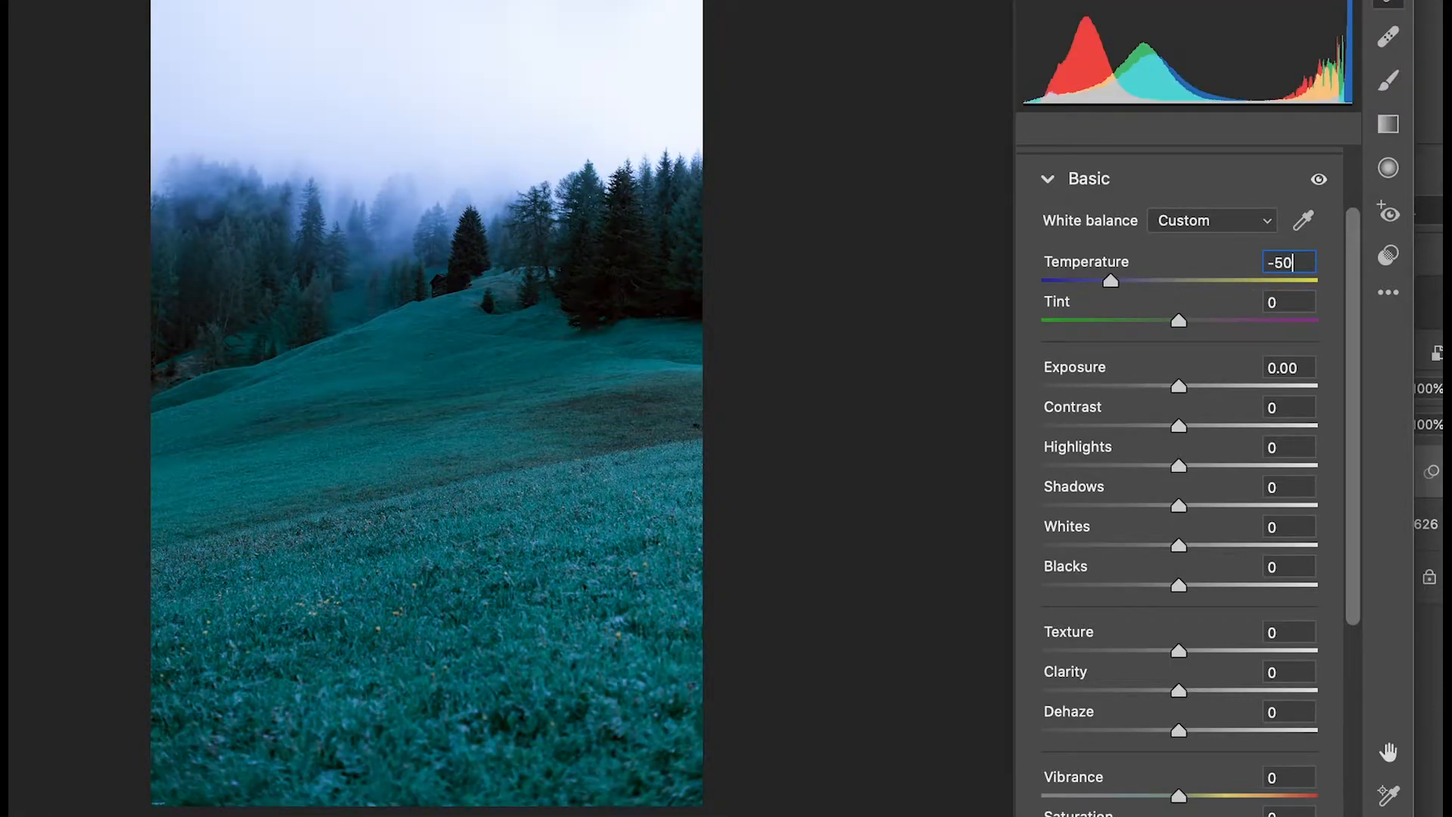
Set the photo's tint to +15 and its exposure to -1.50.
click(1296, 301)
key(BackSpace)
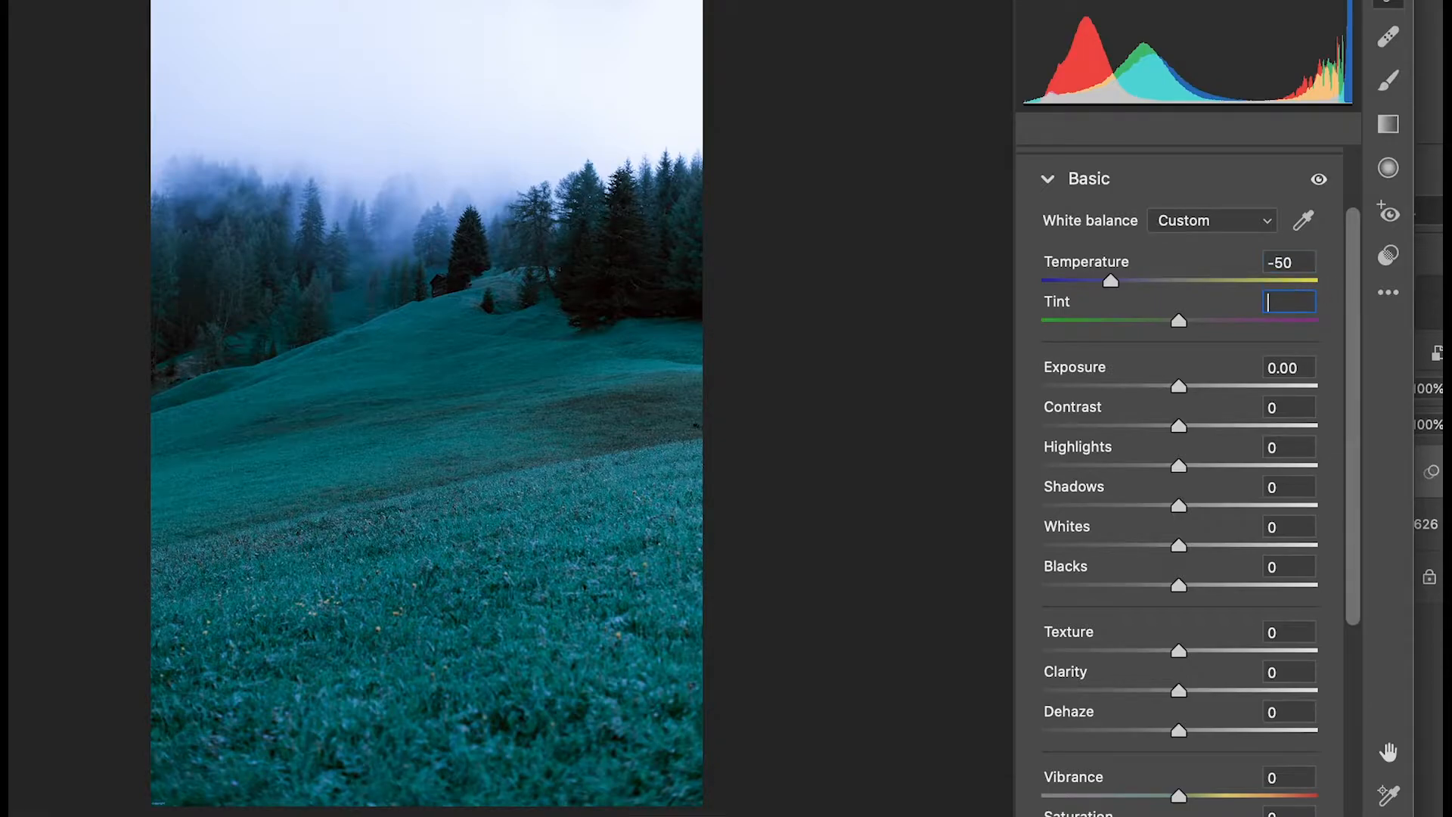
text(15)
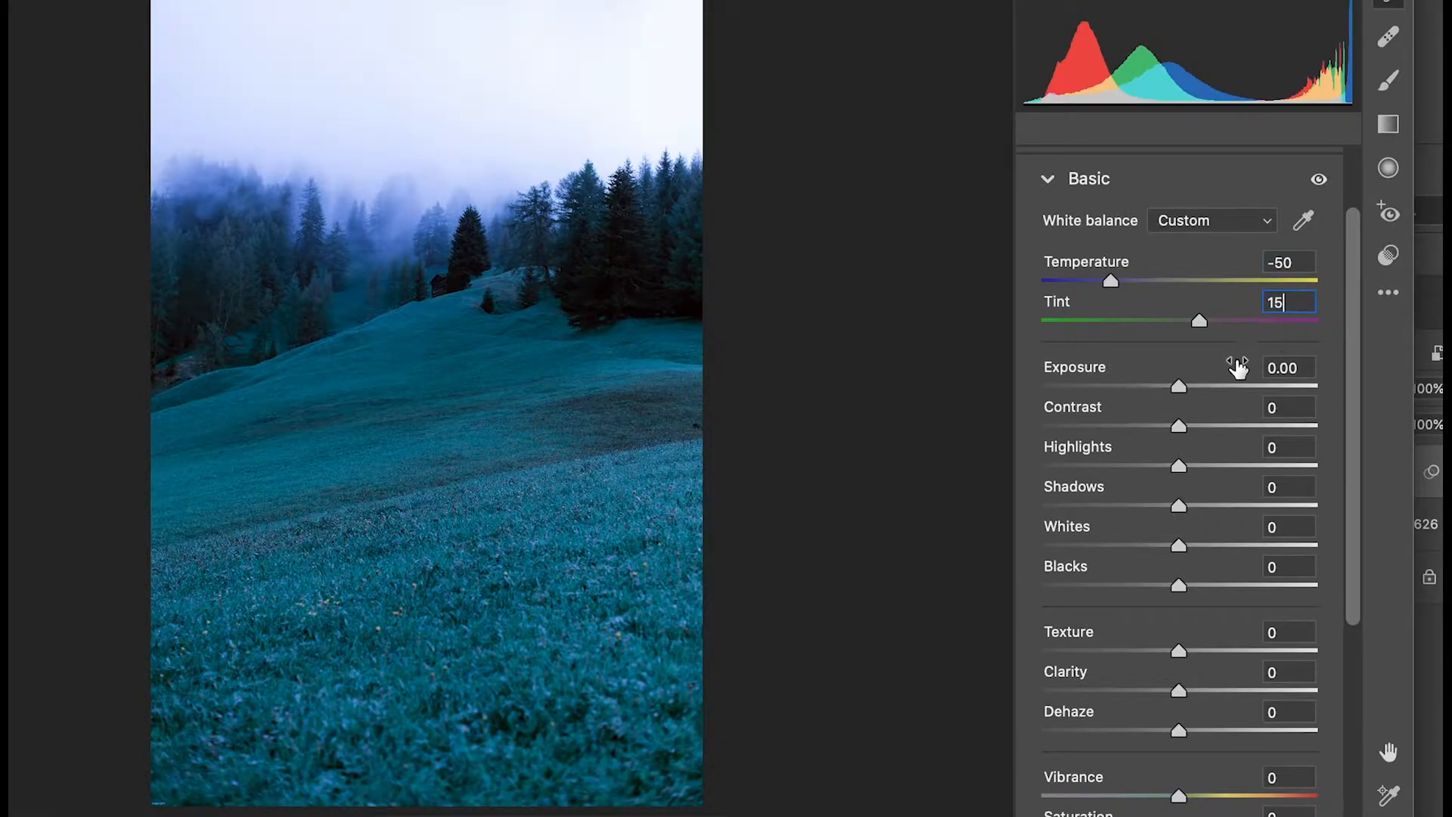
key(Tab)
text(-1.50)
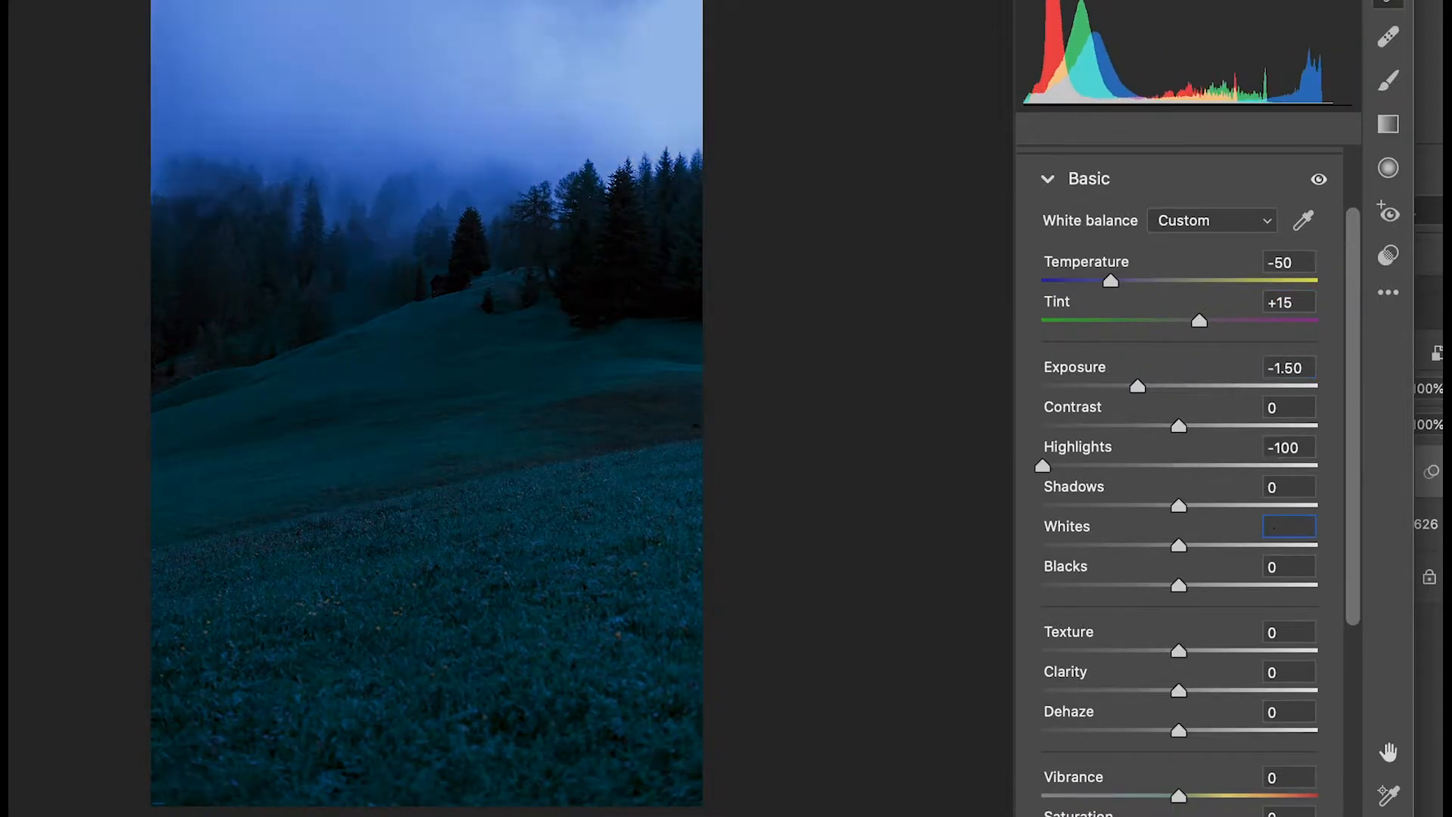
Set highlights and whites to -100 and blacks to -15.
text(-100)
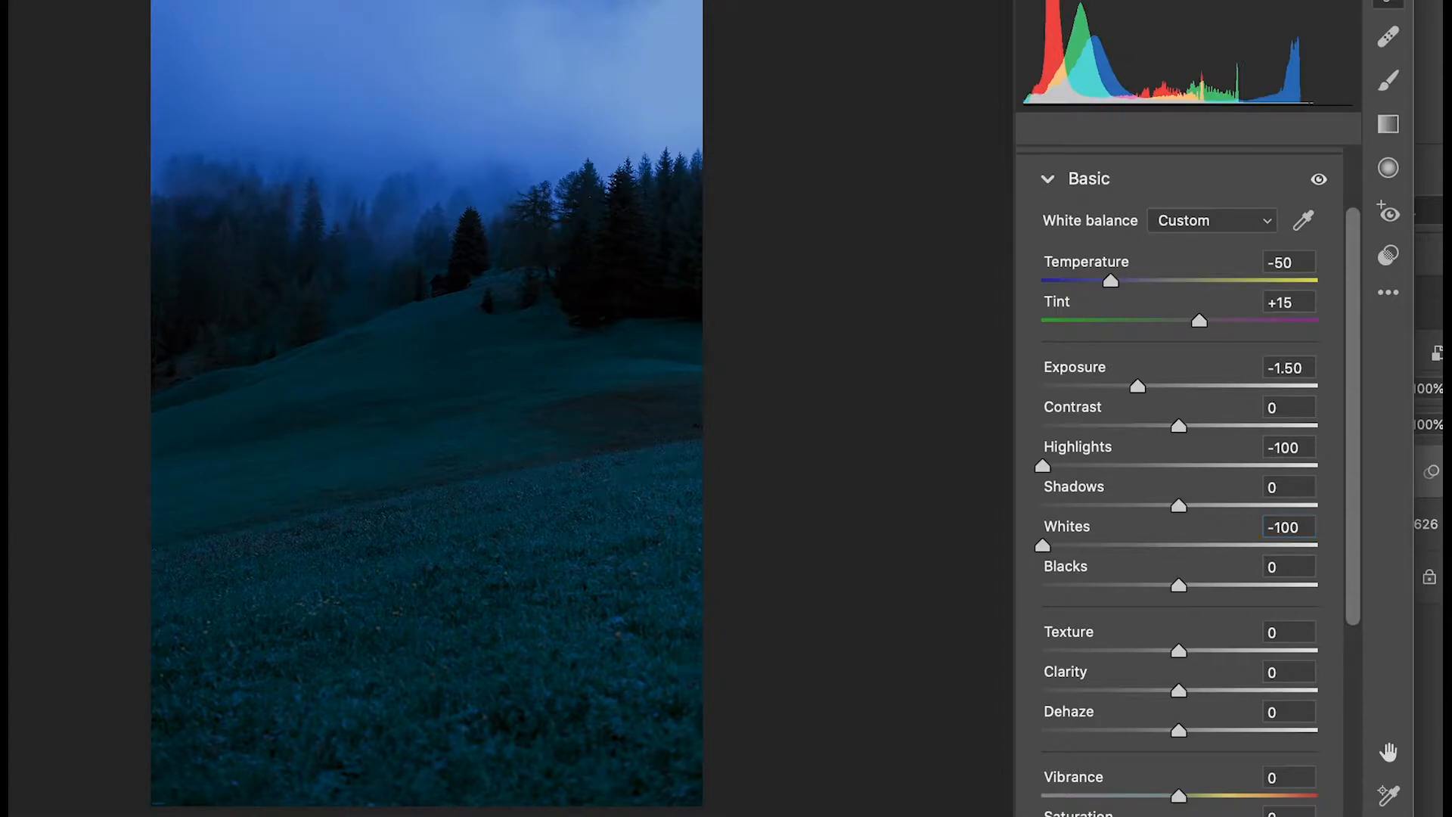
click(1293, 567)
key(BackSpace)
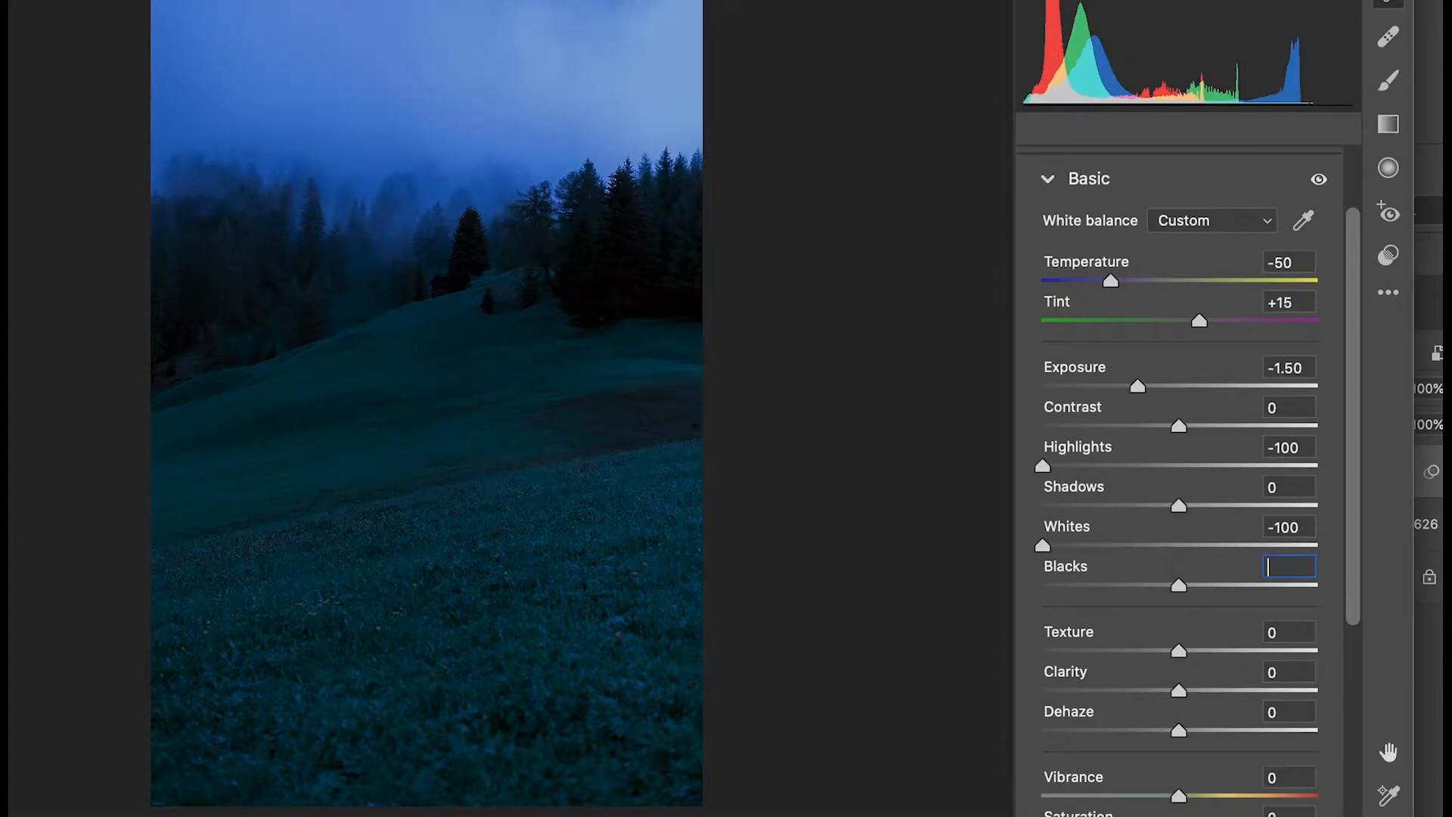
text(-15)
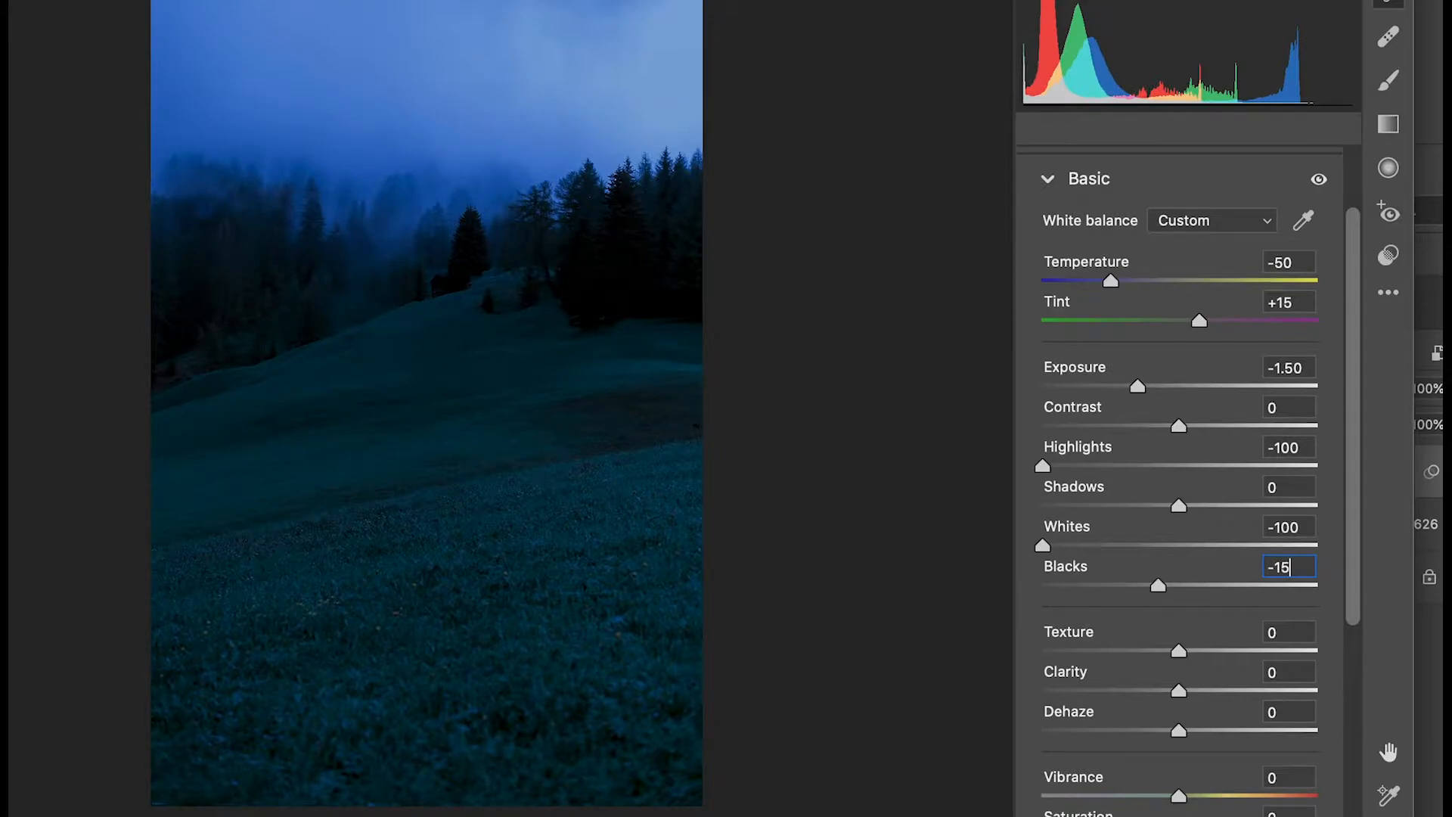
Set the photo's texture to +30 and its clarity to +15.
click(1299, 635)
text(30)
click(1293, 671)
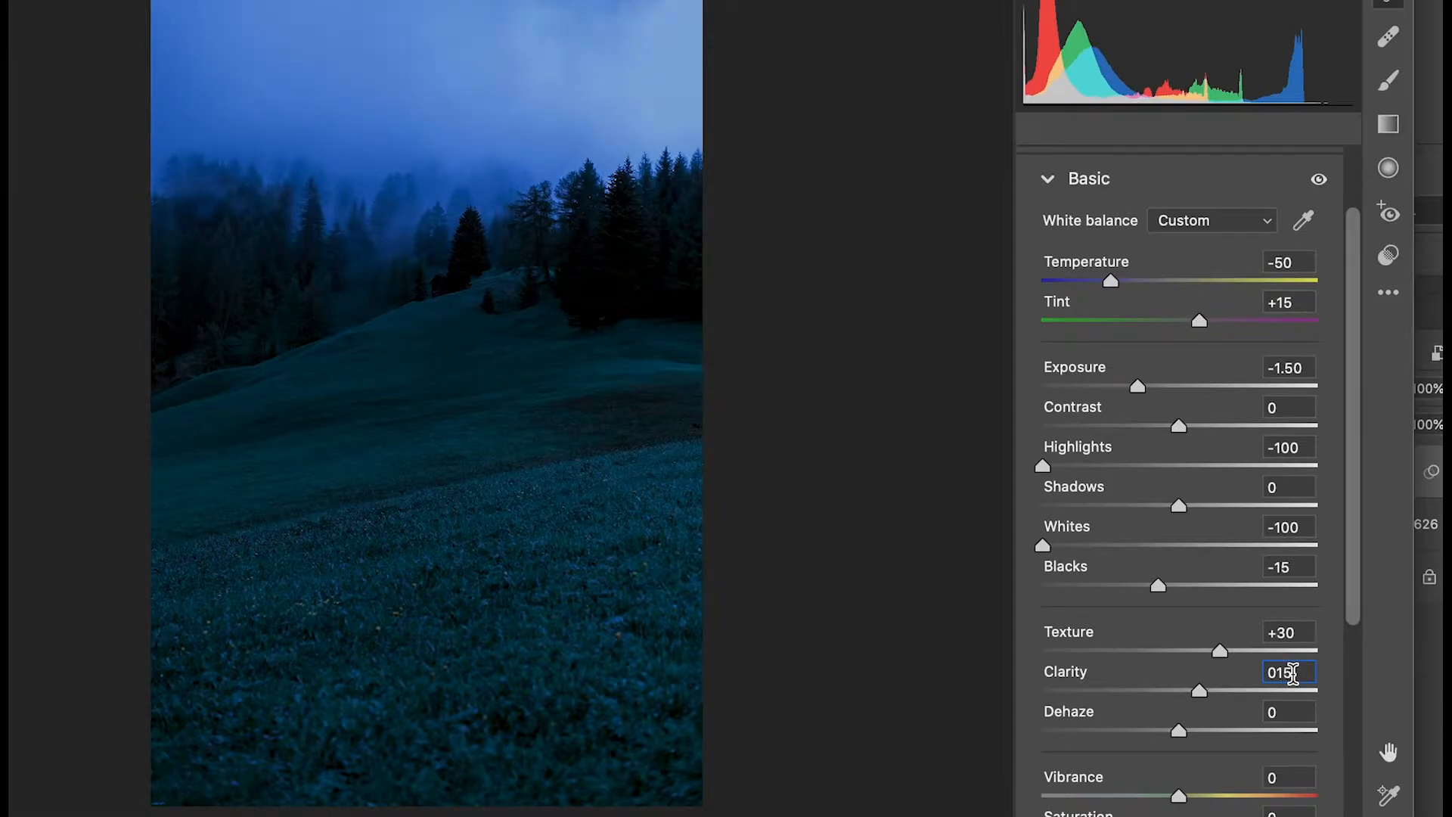
key(BackSpace)
text(15)
Set dehaze to -10 and vibrance to +15, finishing the basic adjustments.
click(1293, 711)
key(BackSpace)
text(-10)
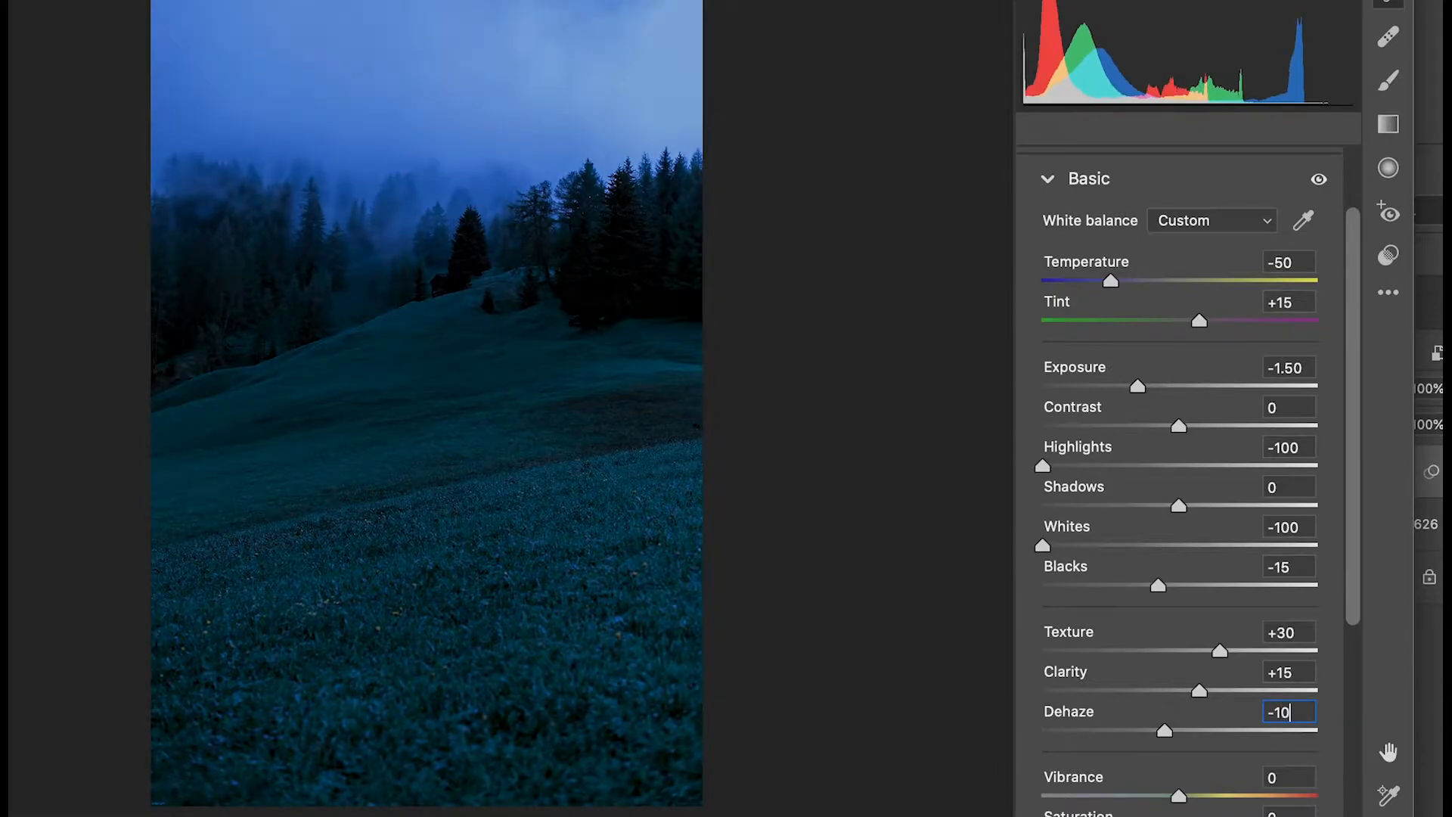
text(15)
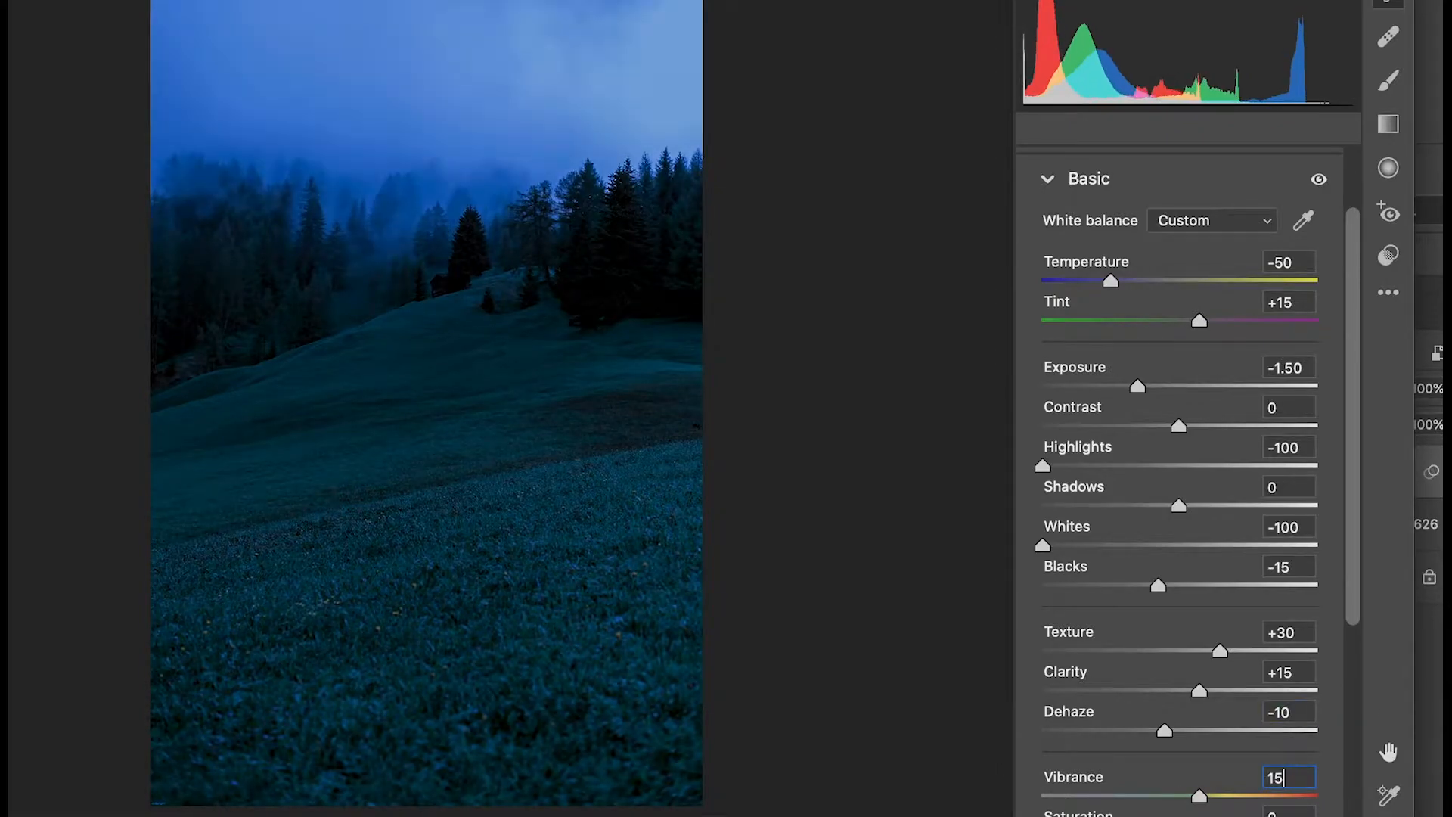
key(Tab)
click(1046, 180)
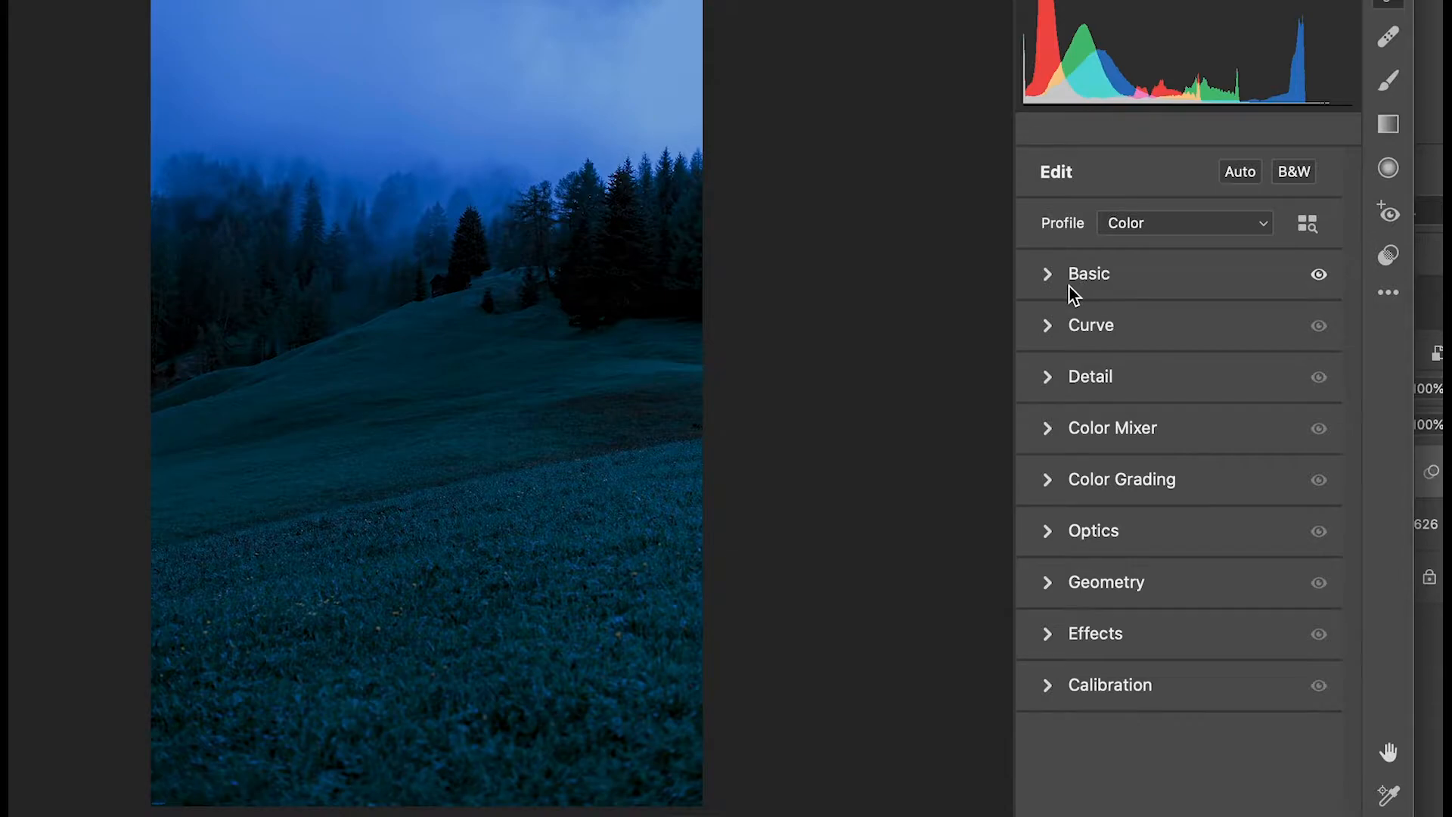
Shape the point curve by lifting the black point slightly and adding points at about input 59, output 44 and input 192, output 186.
click(1048, 327)
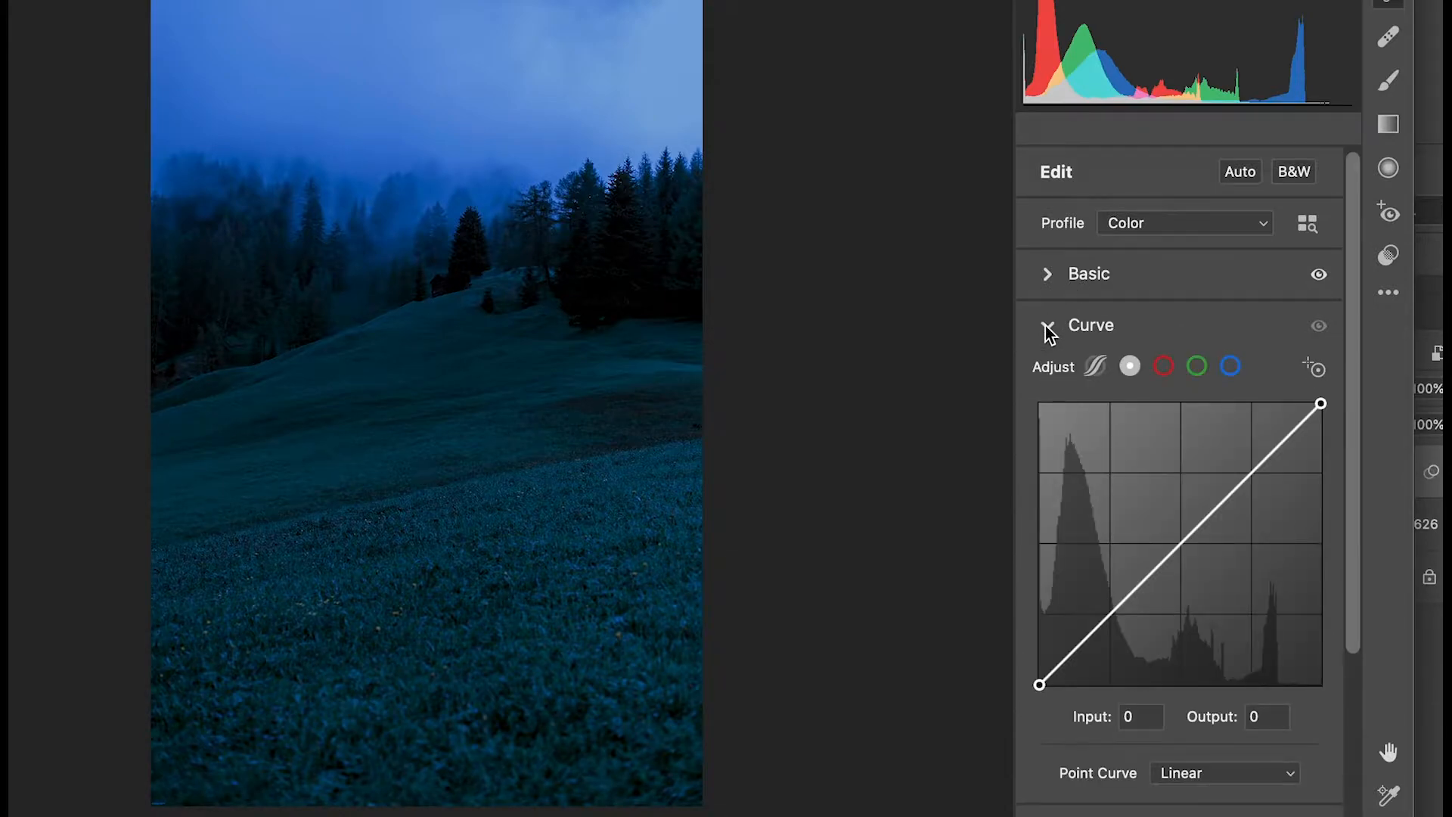
scroll(1051, 469, down, 3)
drag(1039, 563, 1039, 549)
drag(1105, 487, 1104, 514)
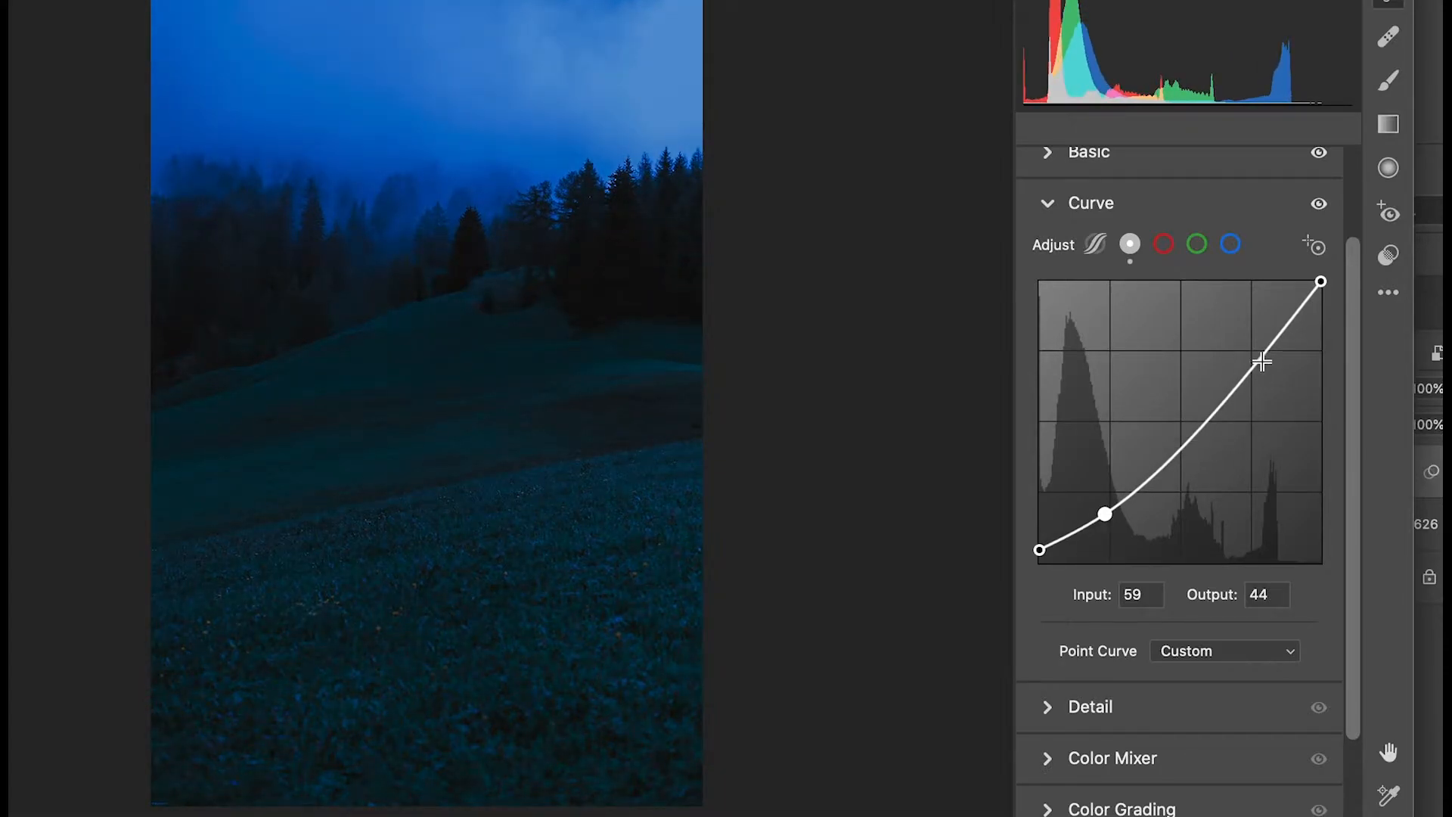
drag(1249, 373, 1251, 356)
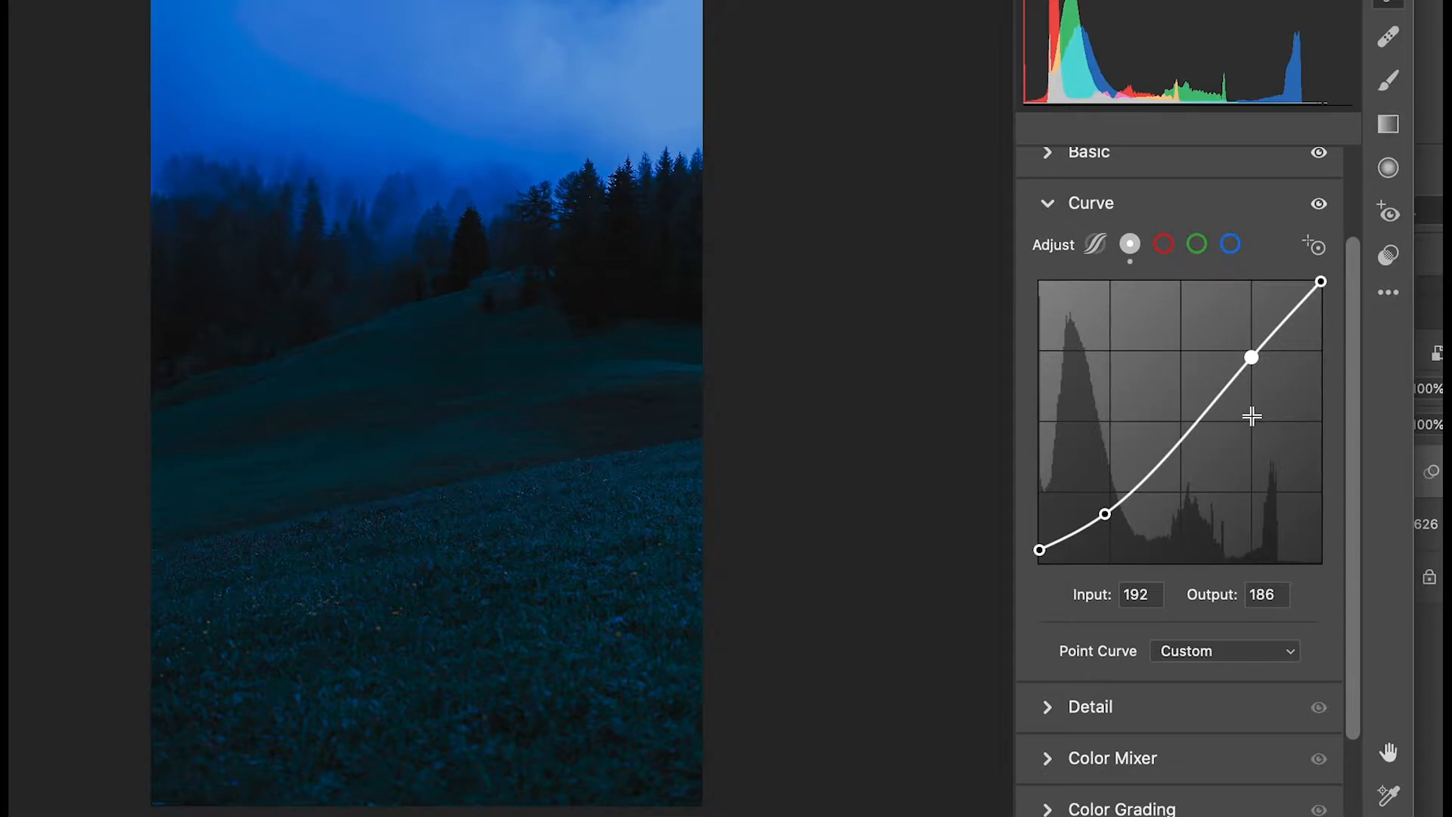
Shape the blue channel curve by raising the shadows and midtones and lowering the highlights to about input 199, output 185.
click(1230, 244)
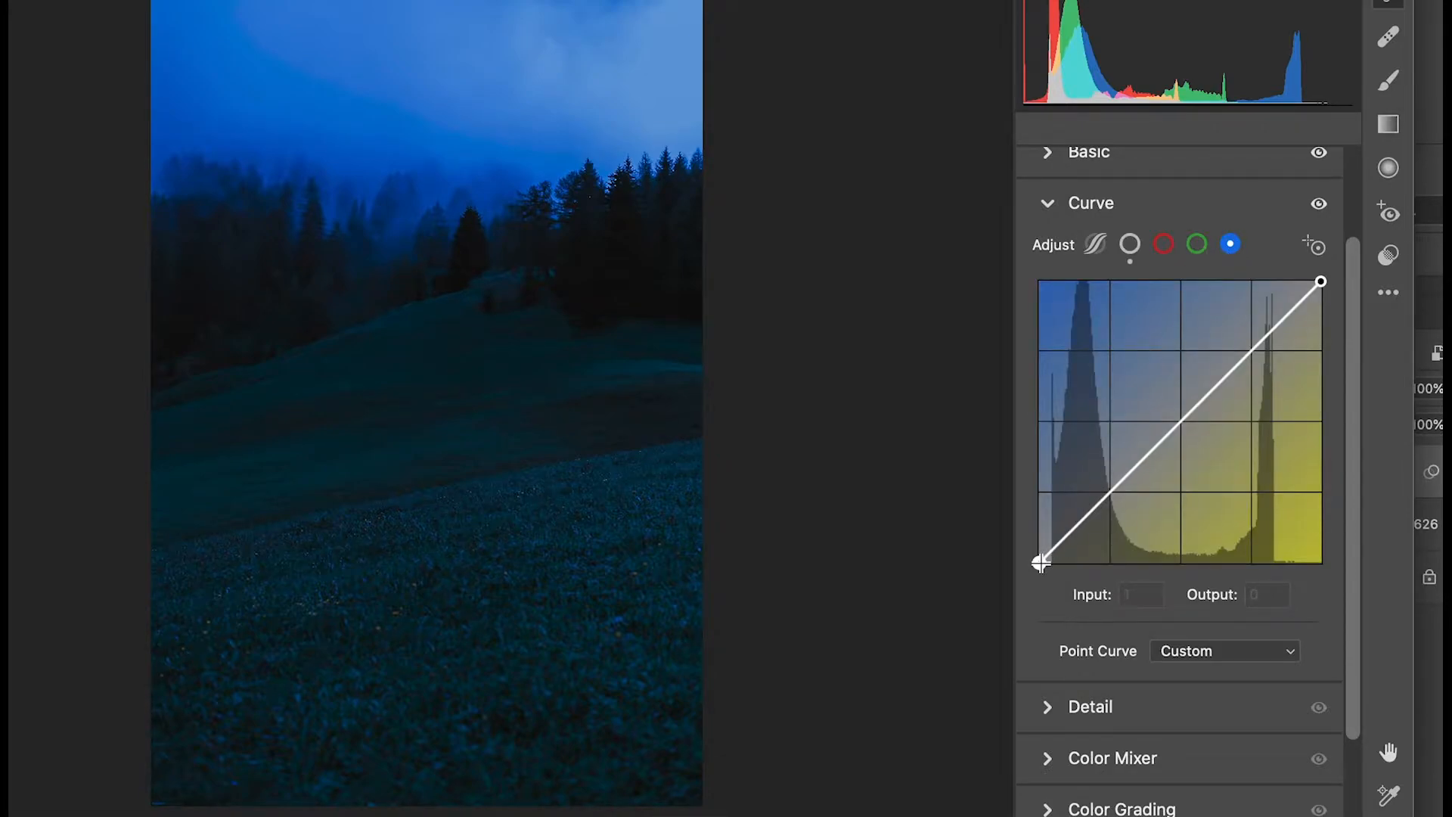
mouse_move(1112, 489)
mouse_down()
mouse_move(1113, 512)
mouse_move(1105, 484)
mouse_up()
drag(1177, 410, 1173, 412)
click(1250, 347)
drag(1250, 347, 1259, 358)
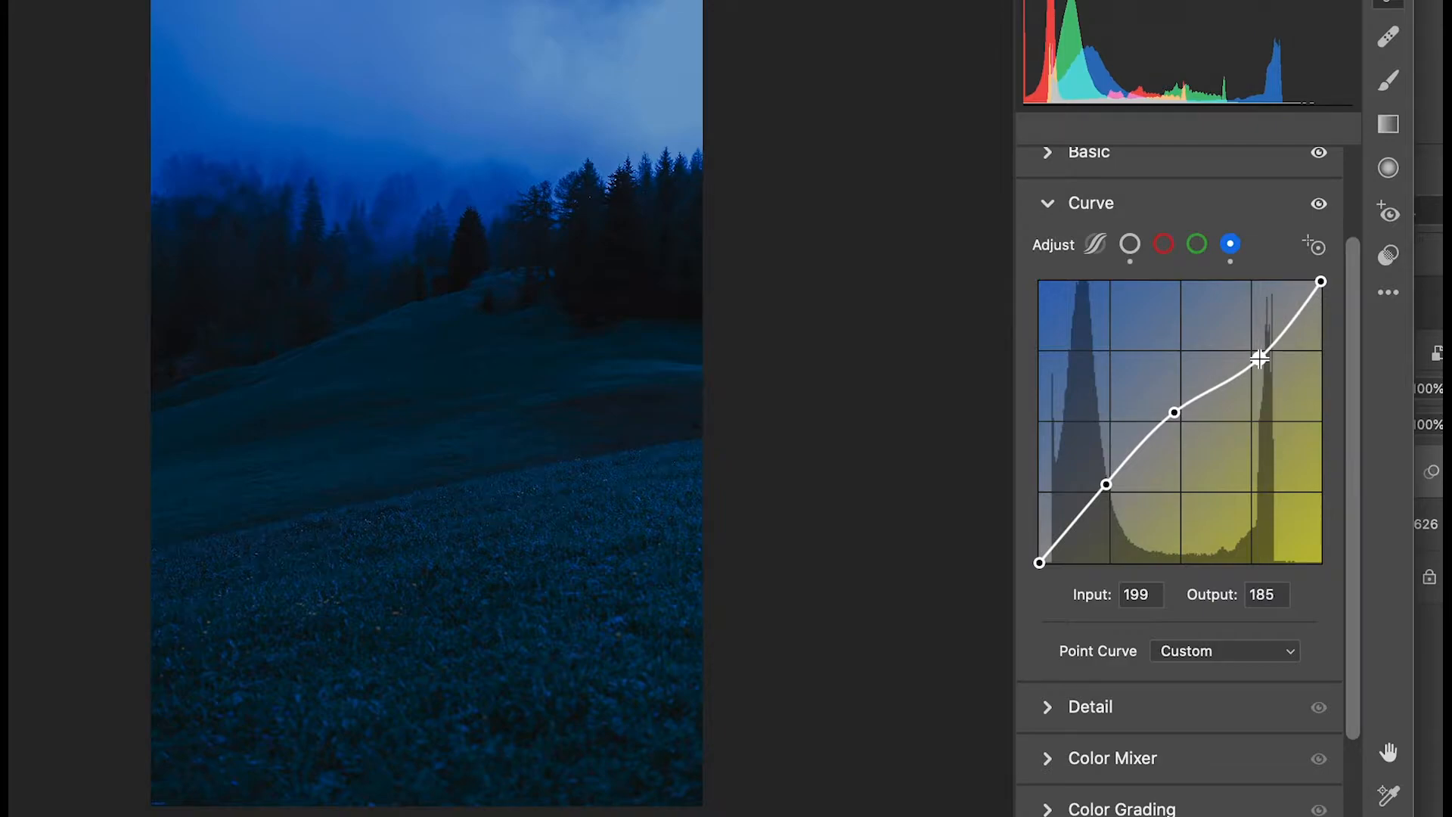
mouse_move(1039, 563)
mouse_down()
mouse_move(1039, 542)
mouse_move(1039, 563)
mouse_up()
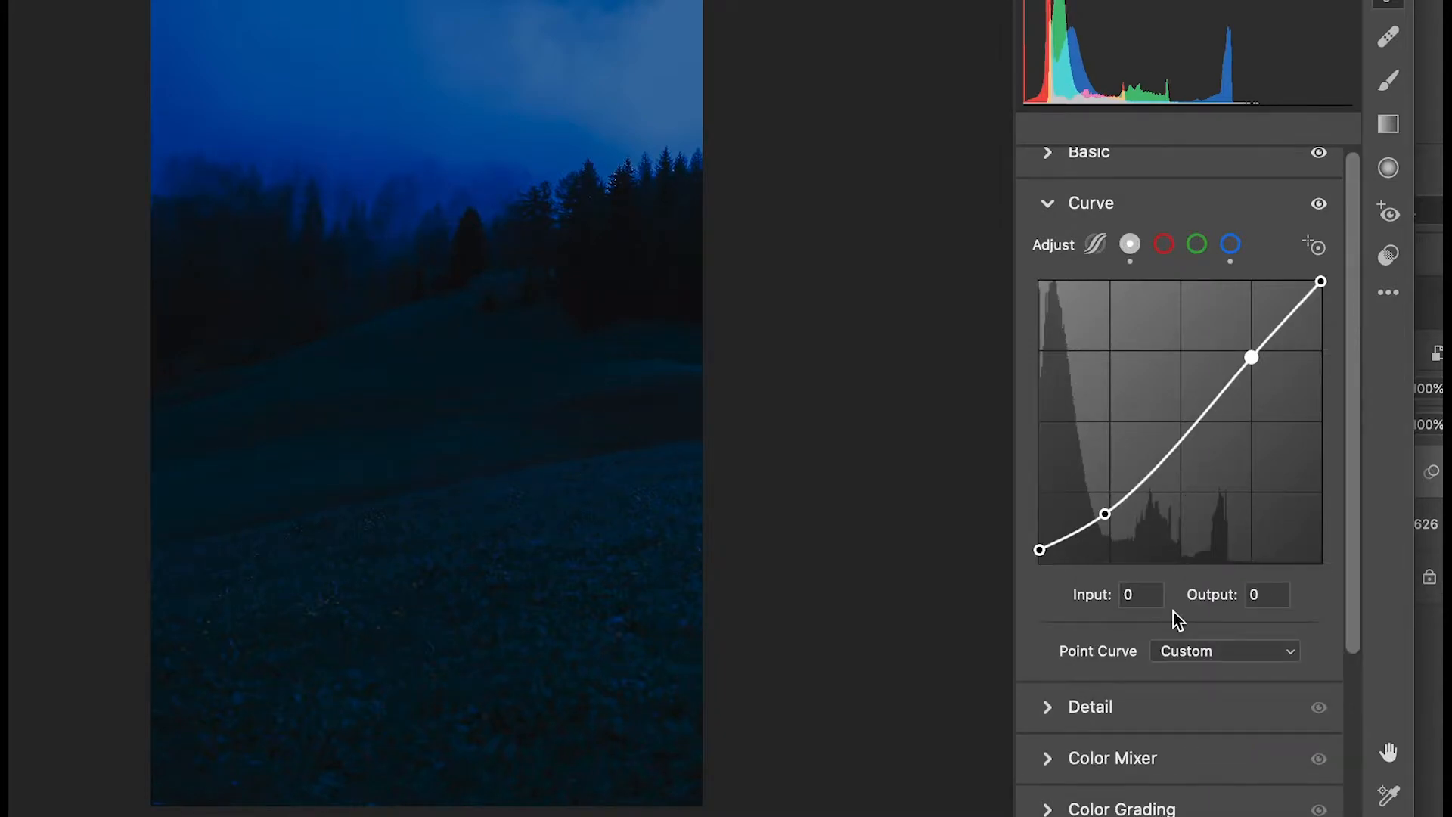
click(1051, 204)
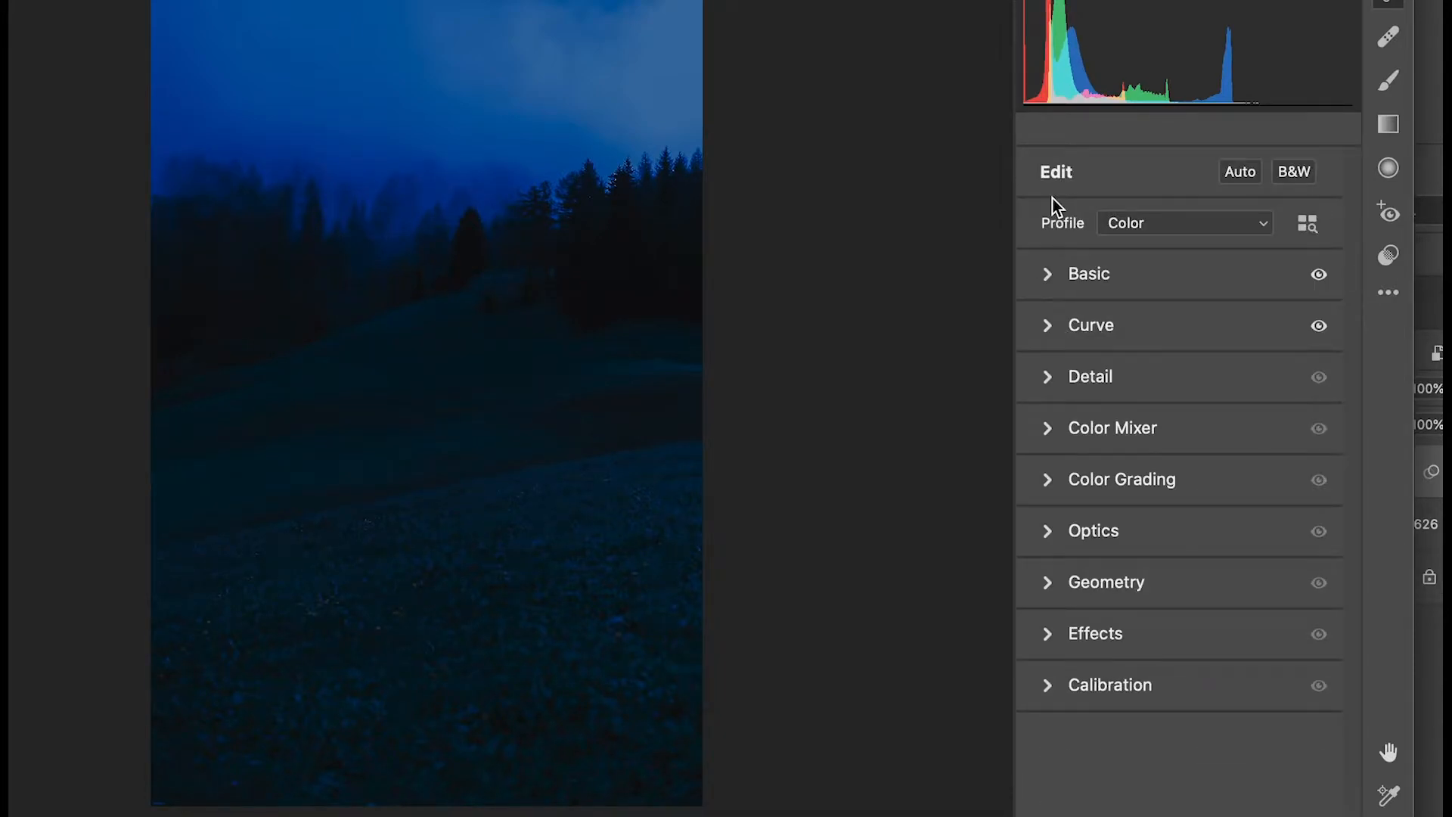
Set the Color Mixer hue to -45 for aquas and -10 for blues, and the blues luminance to +10.
click(1047, 423)
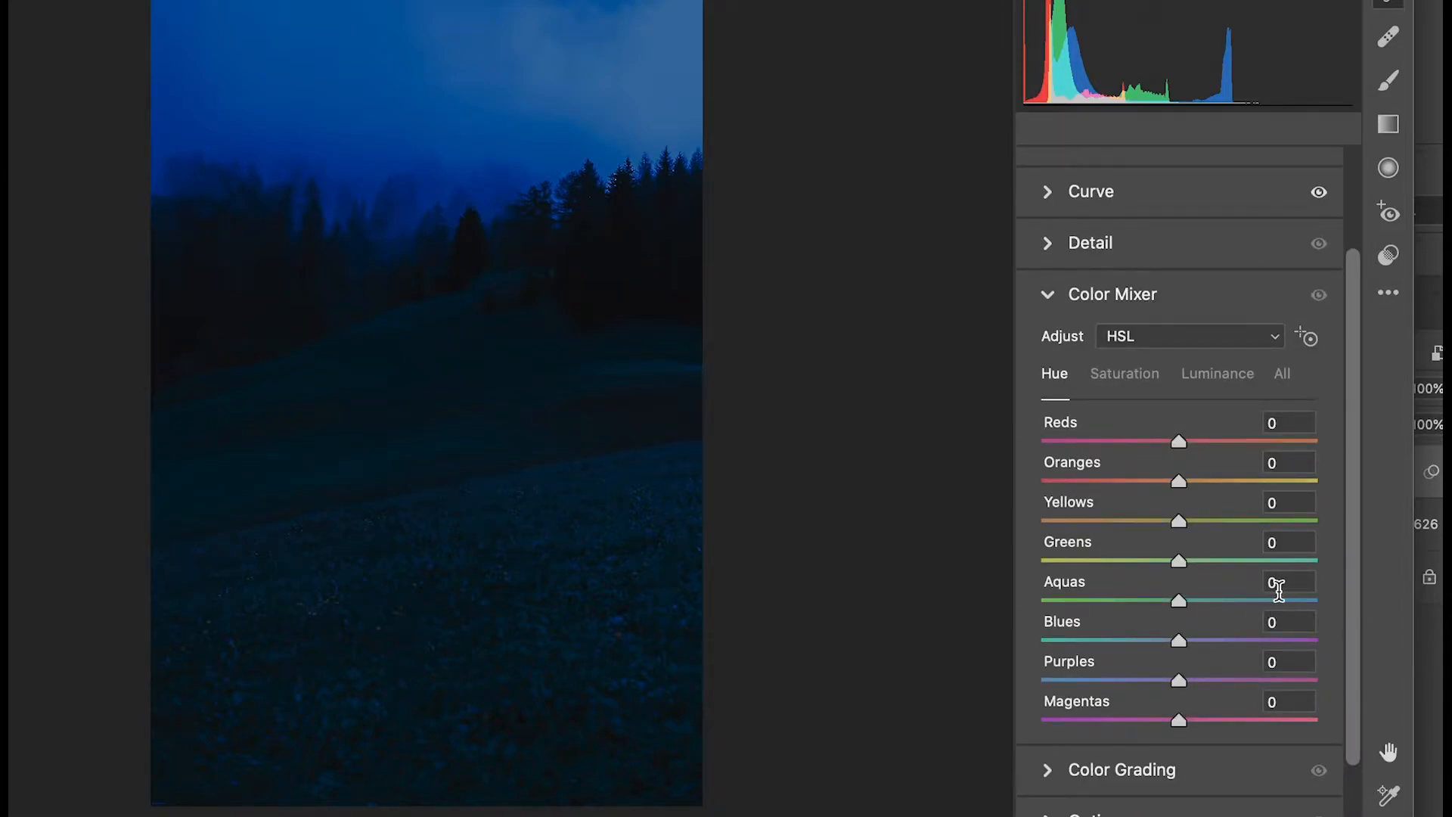
click(1278, 583)
key(BackSpace)
text(-45)
click(1283, 619)
key(BackSpace)
text(-10)
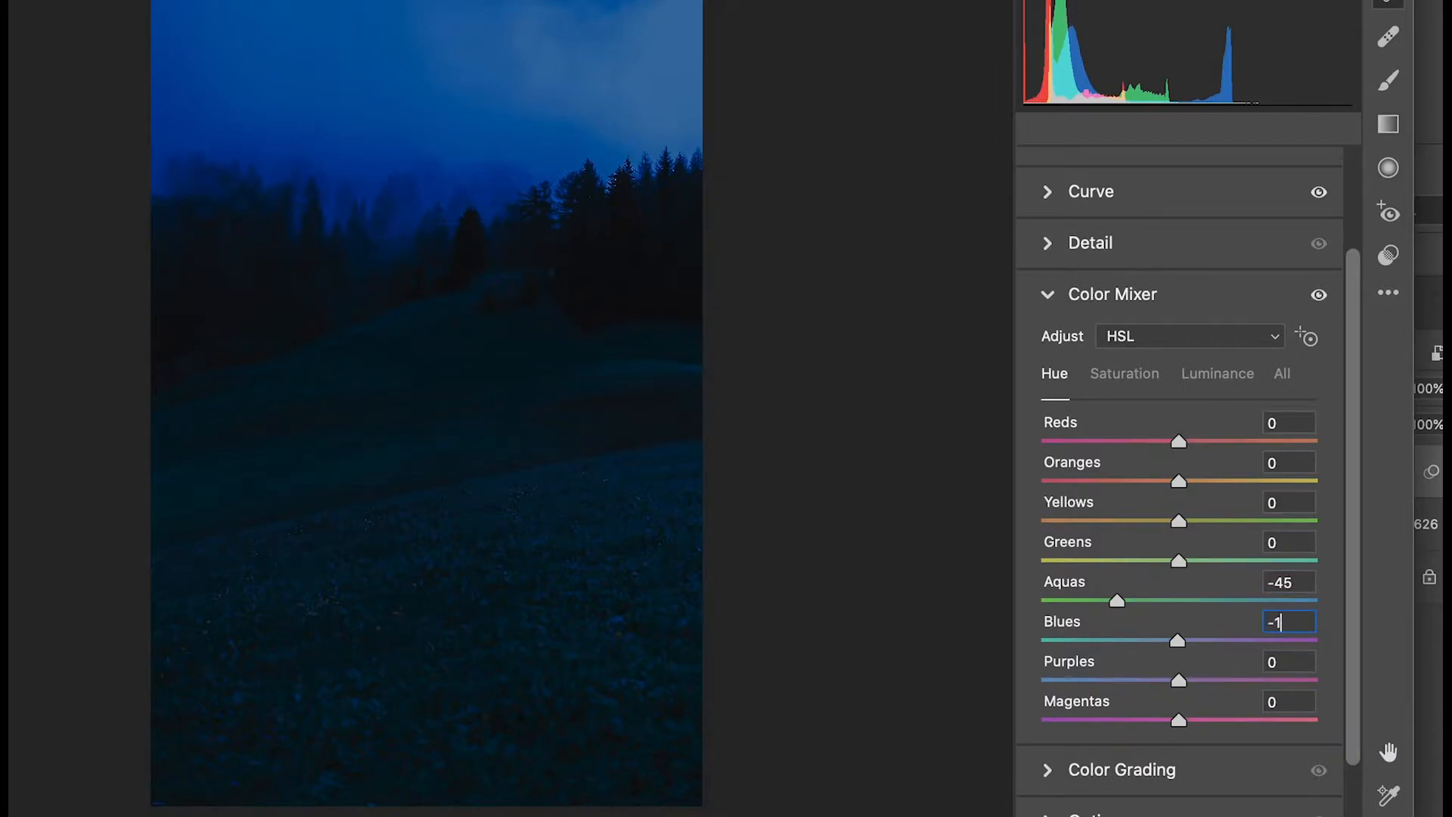
key(Tab)
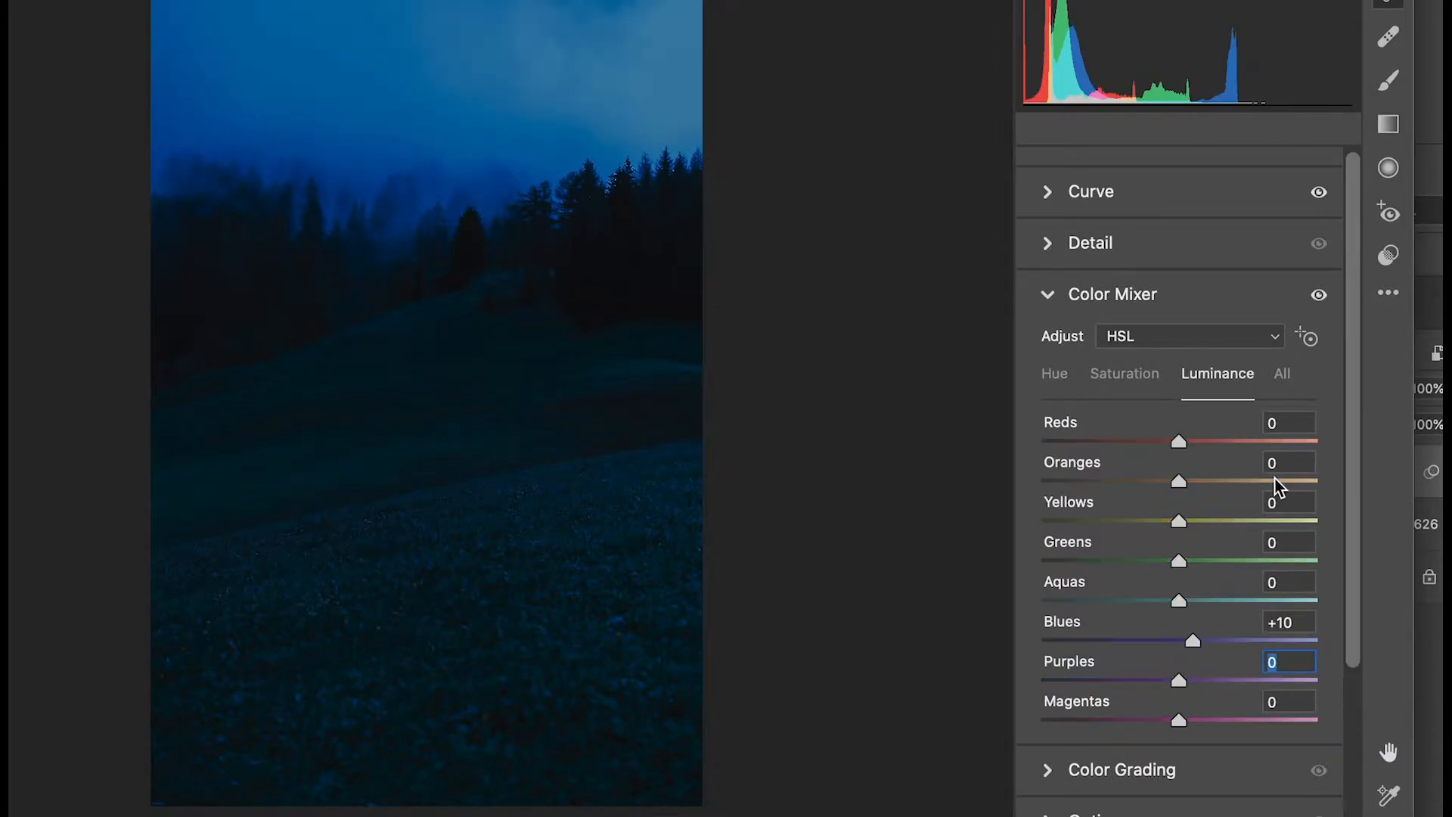
click(1048, 294)
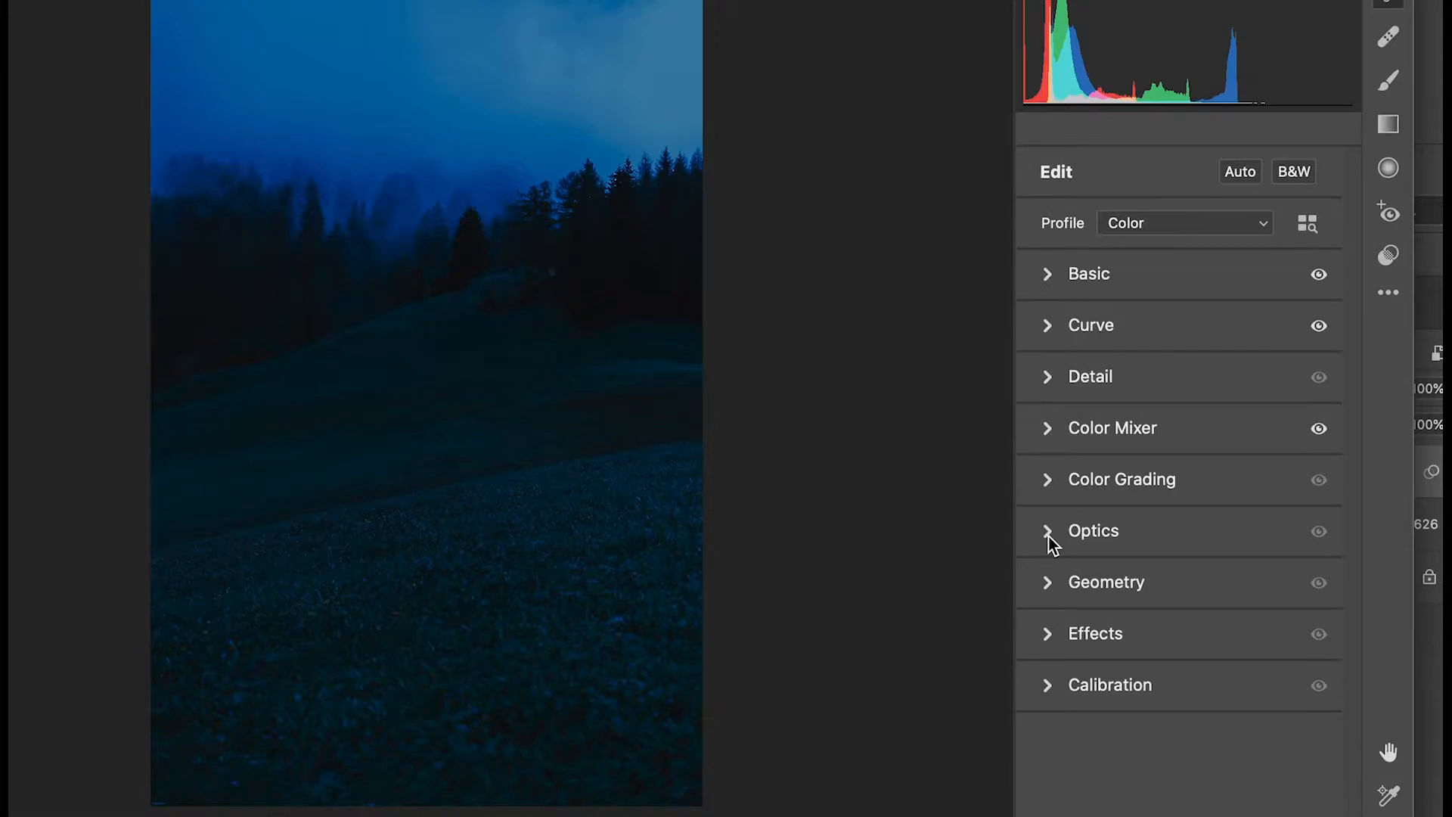
Set the red primary hue to +30 in the Camera Raw calibration.
click(1048, 691)
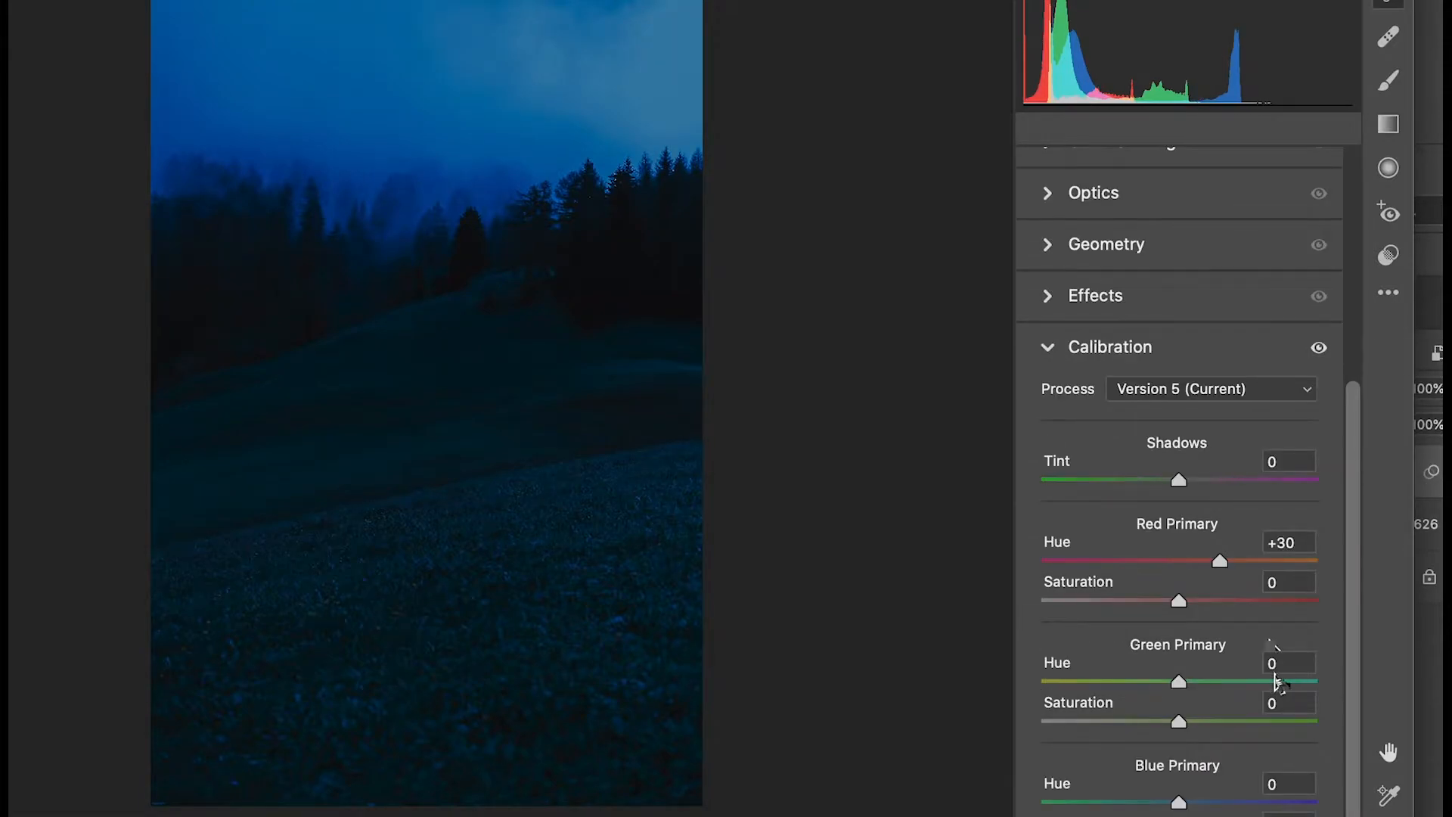
click(1278, 666)
key(BackSpace)
text(-30)
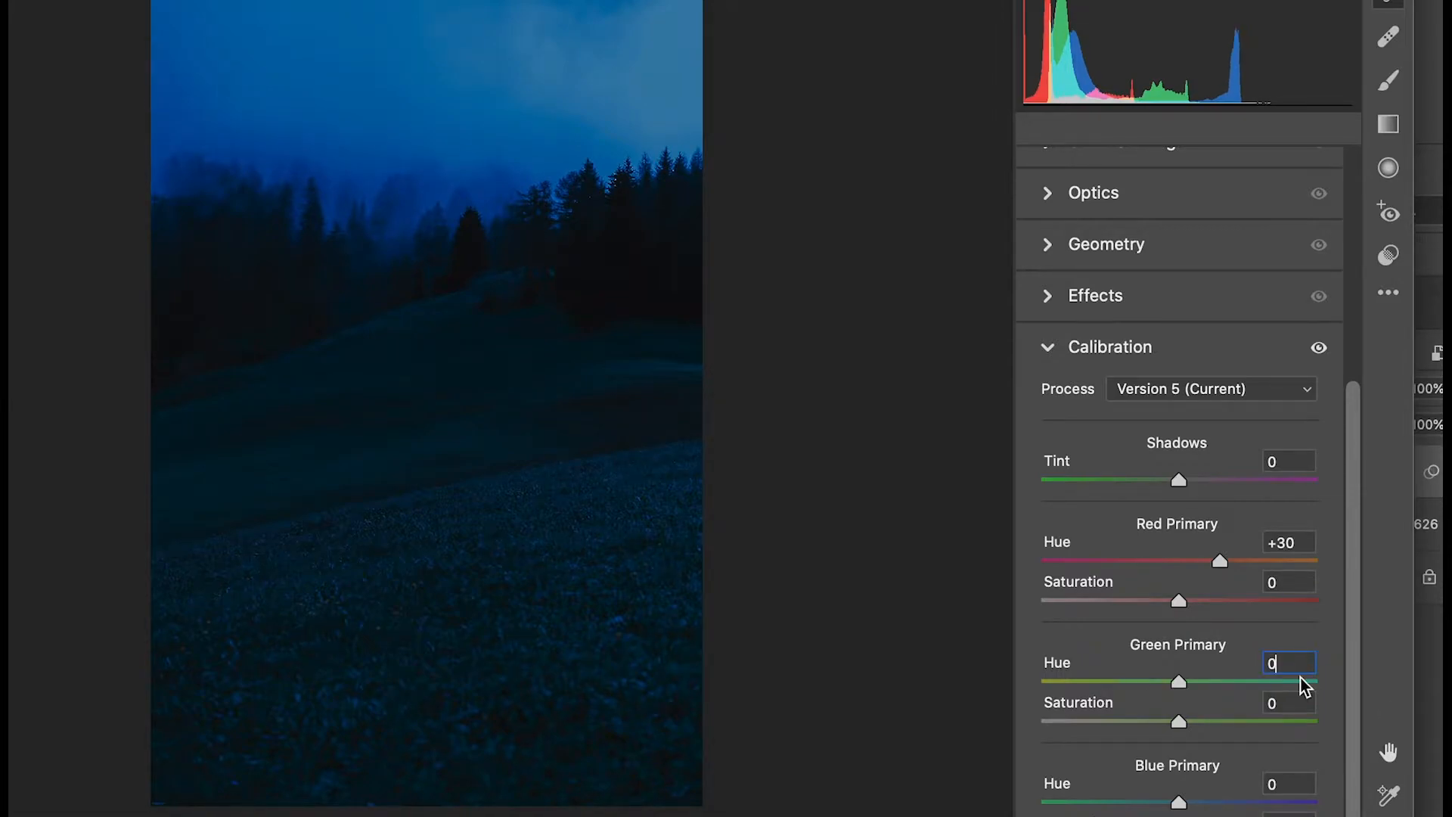
Set the blue primary hue to -20 in the calibration.
click(1287, 784)
key(BackSpace)
text(-30)
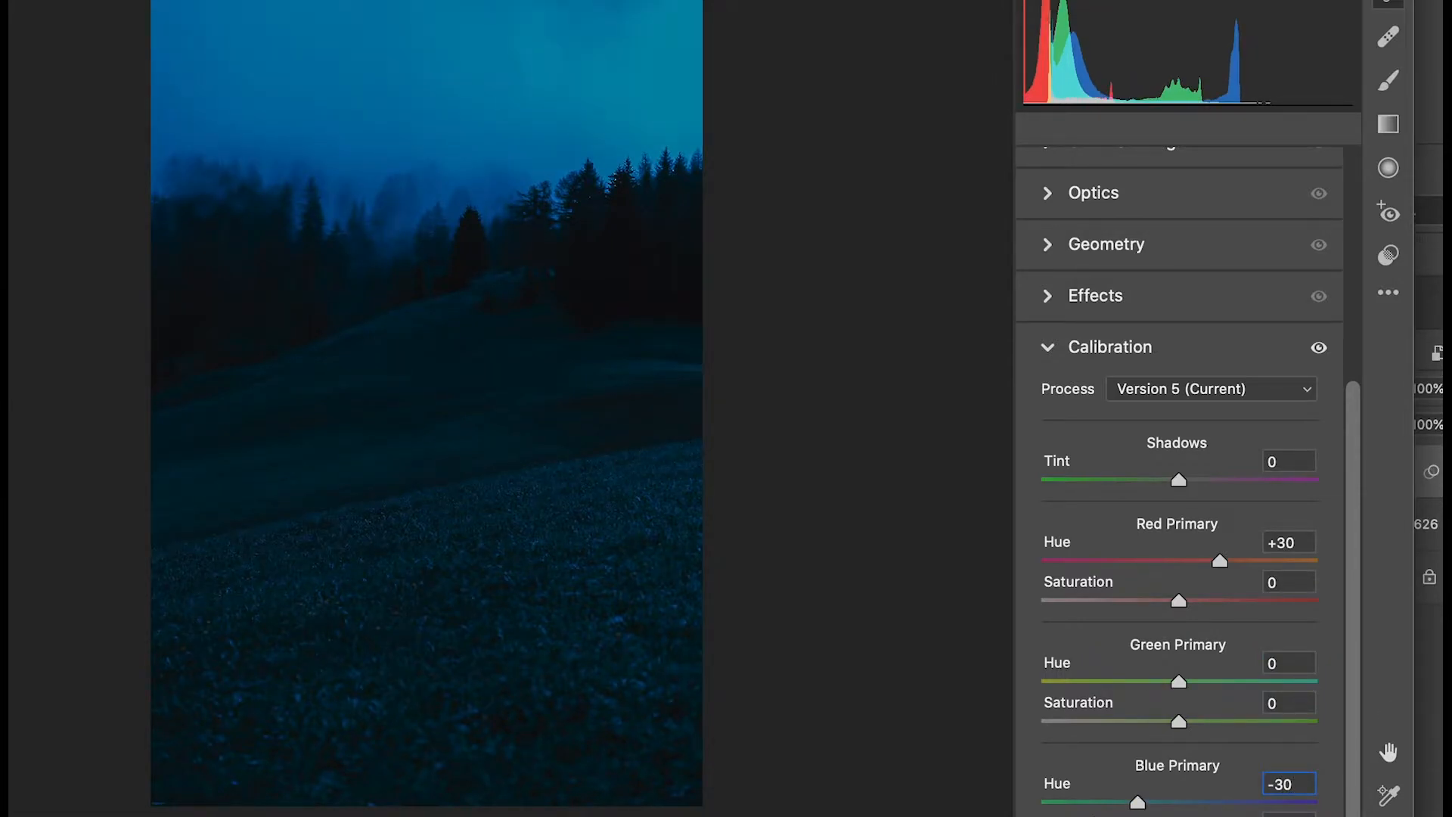
key(BackSpace)
key(BackSpace)
text(20)
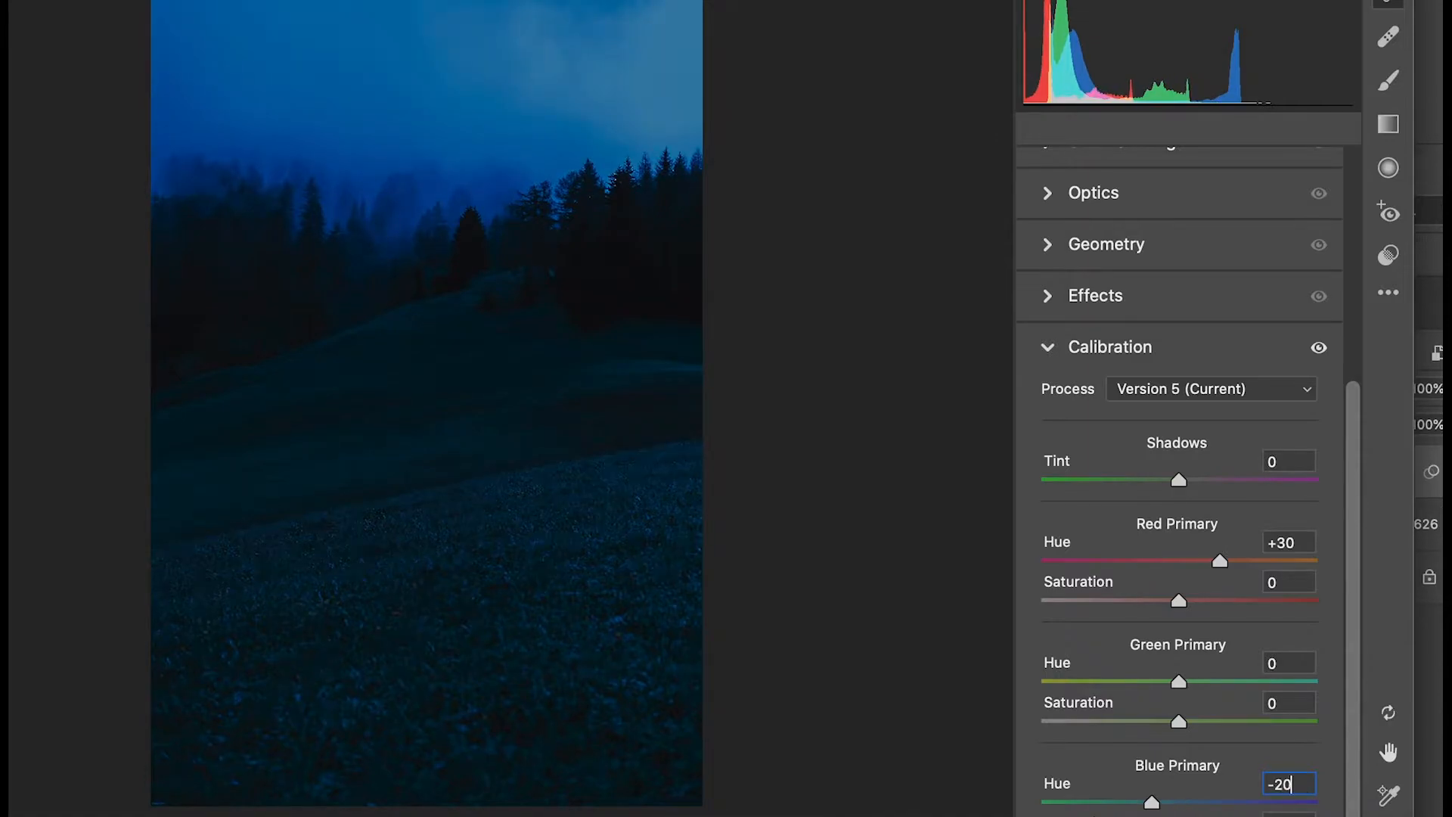
key(Return)
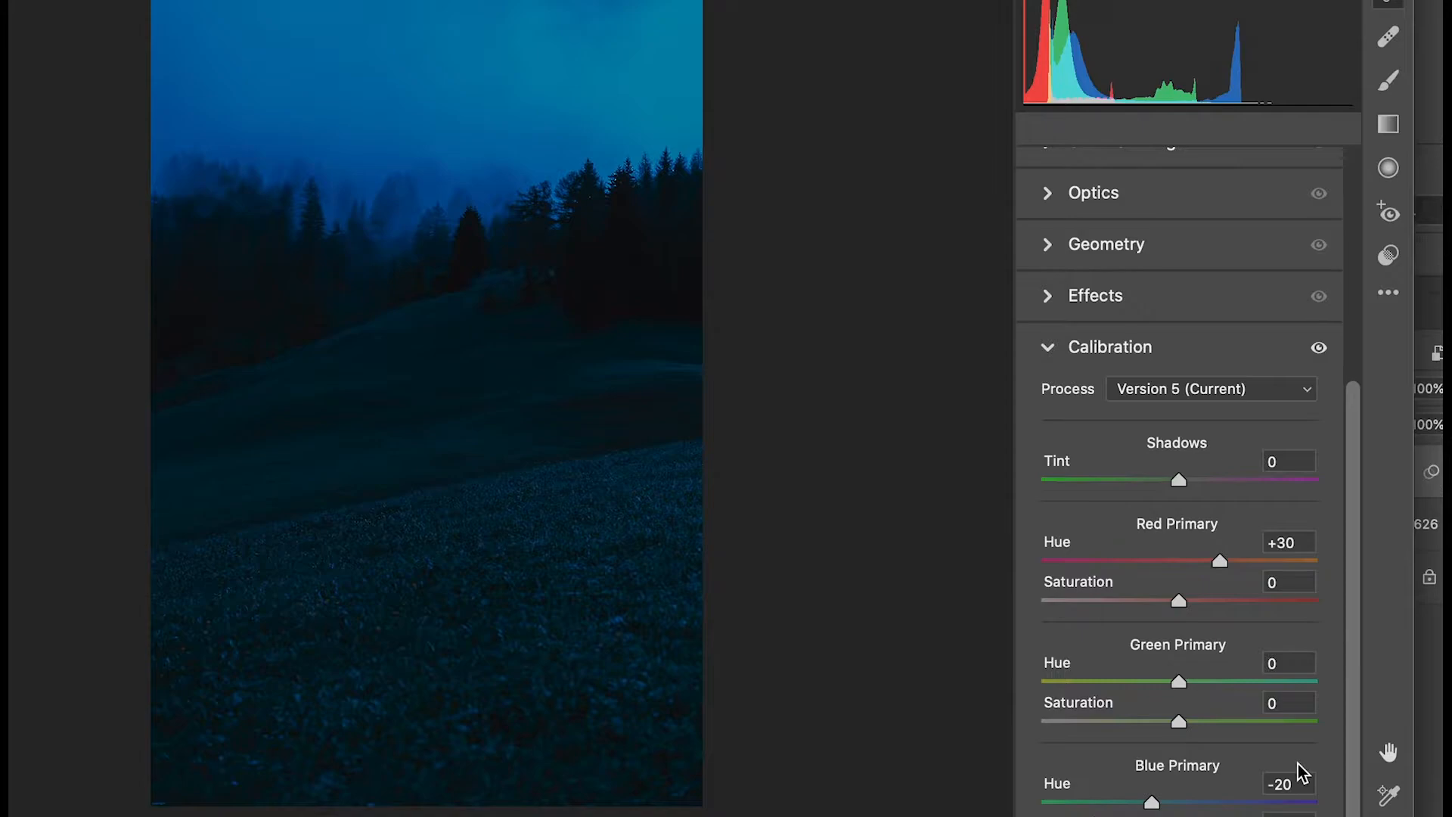
Set the vignetting to -35 in the Camera Raw effects and apply the filter to the hillside layer.
click(1054, 345)
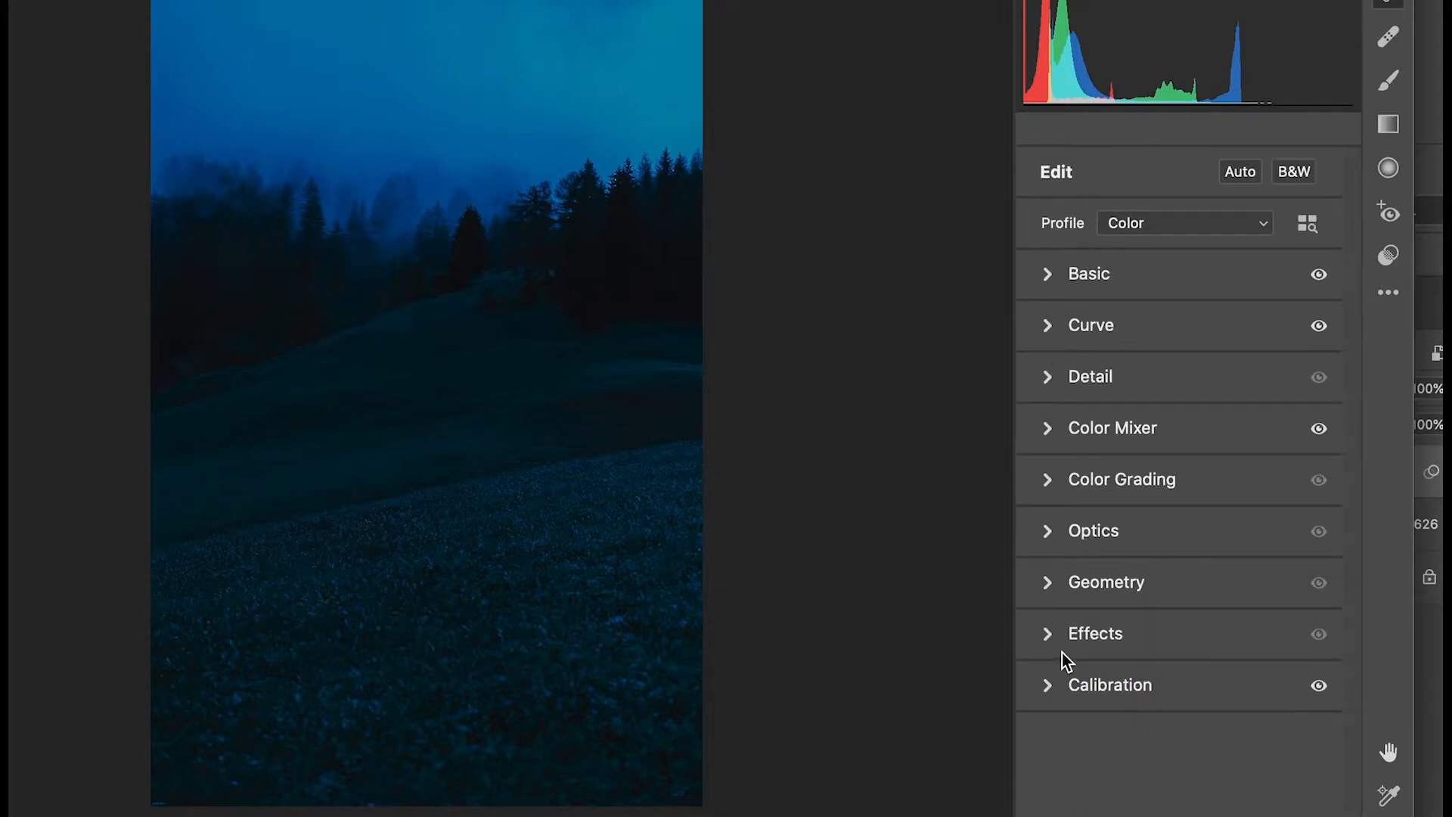
click(1047, 635)
drag(1180, 748, 1132, 750)
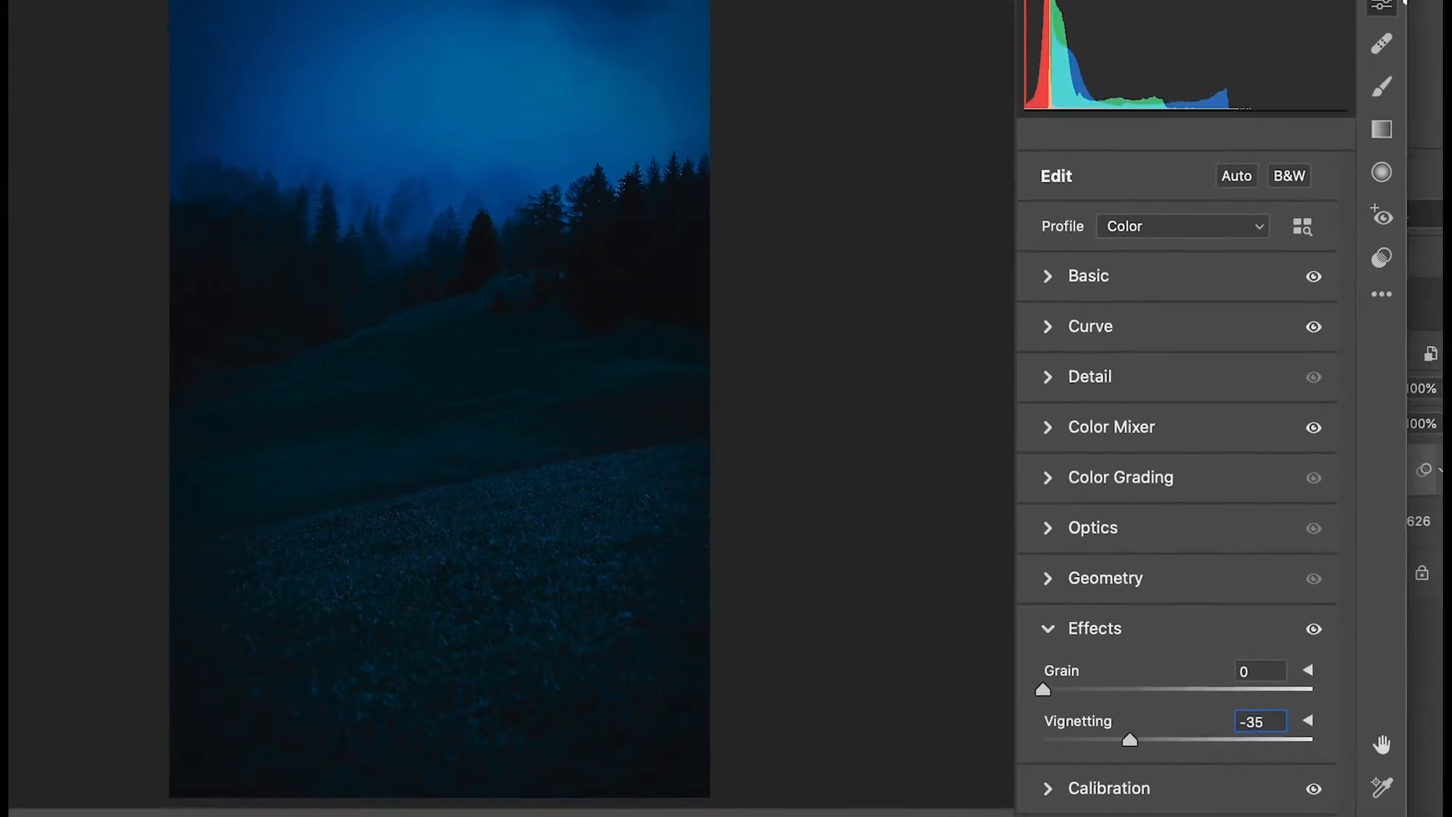
click(1352, 816)
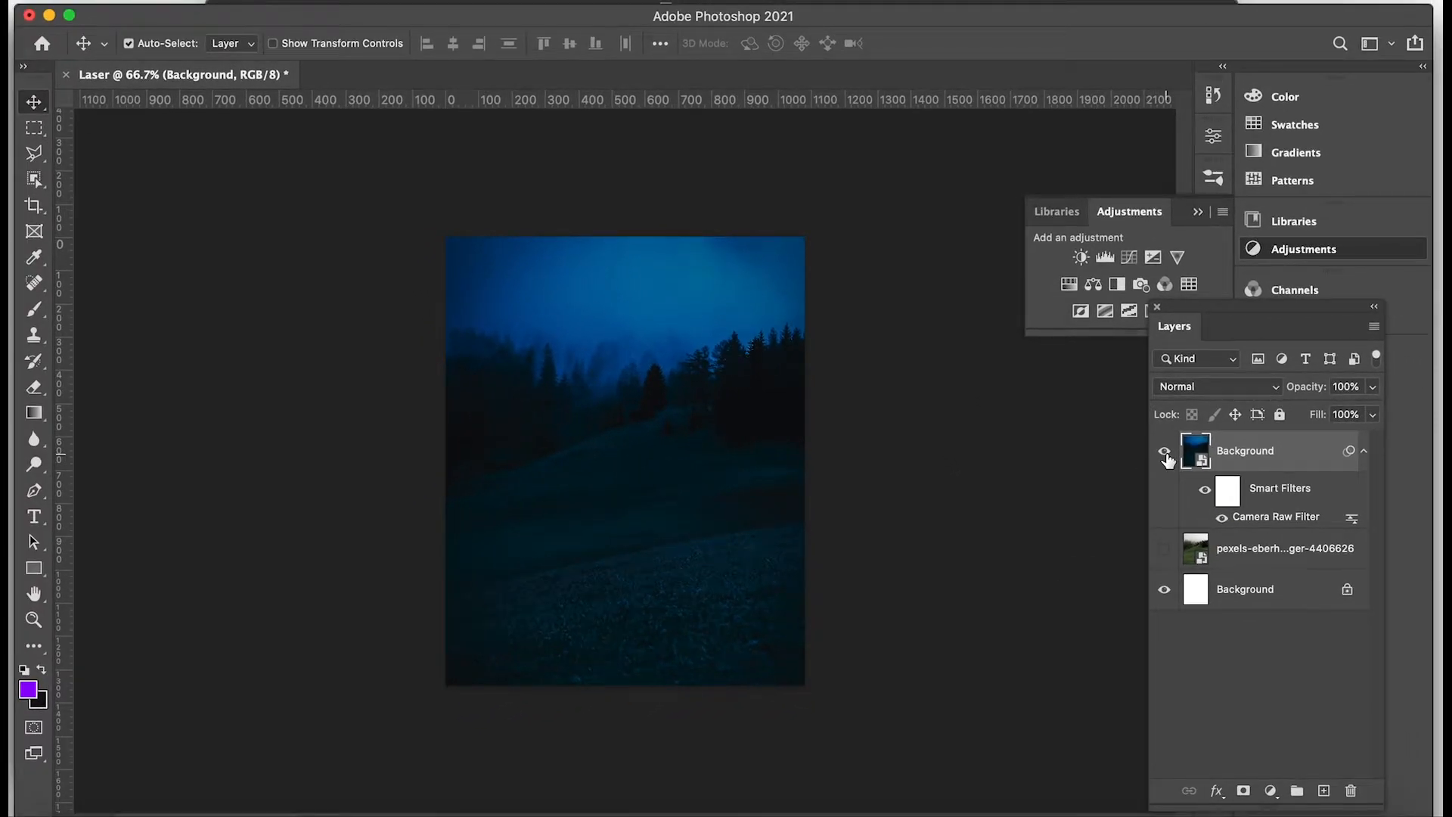
Make the original hillside photo layer visible and compare it with the graded Background layer by hiding and showing the latter.
click(1163, 548)
click(1164, 452)
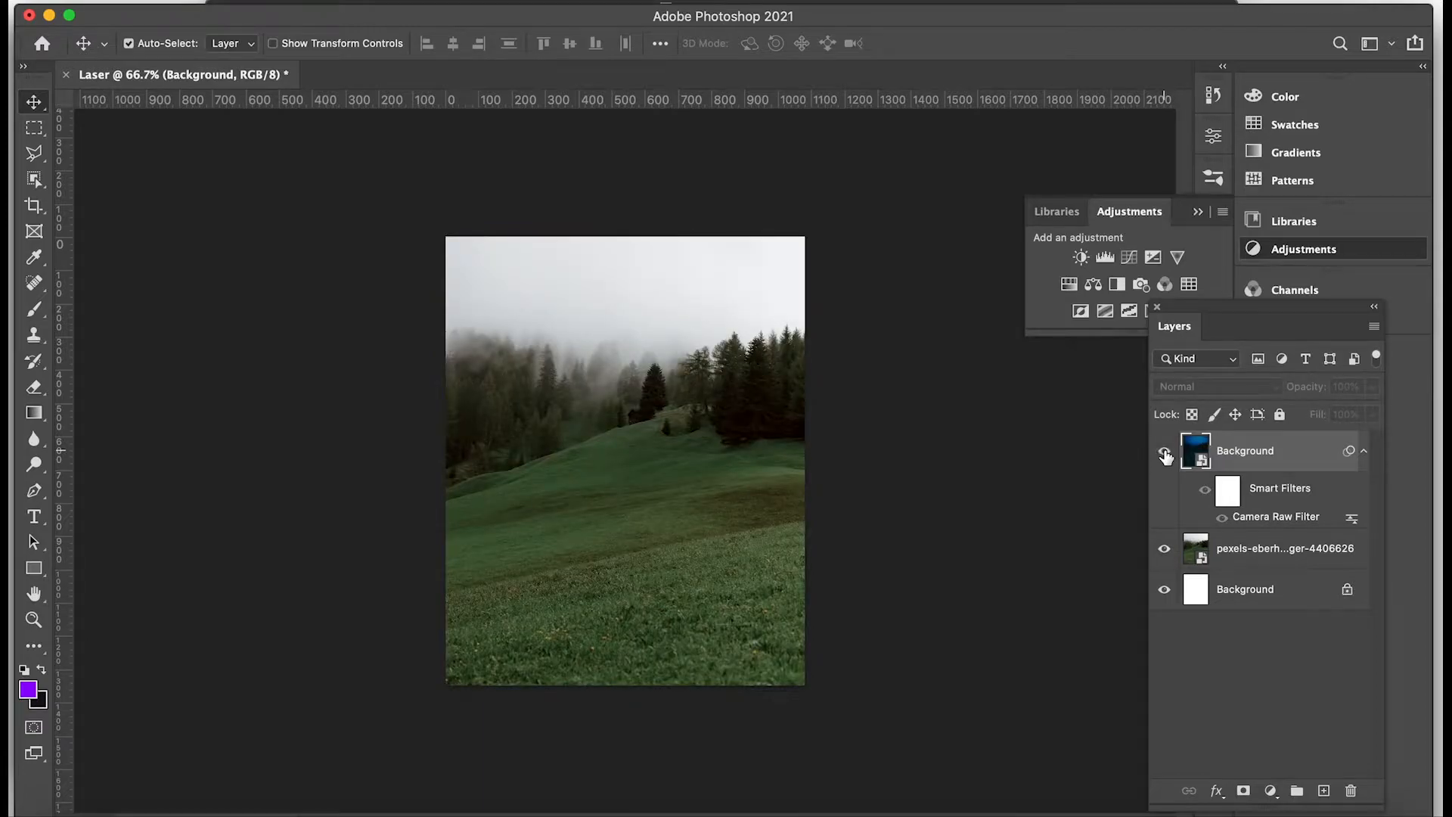
click(1164, 453)
click(1164, 453)
click(1165, 453)
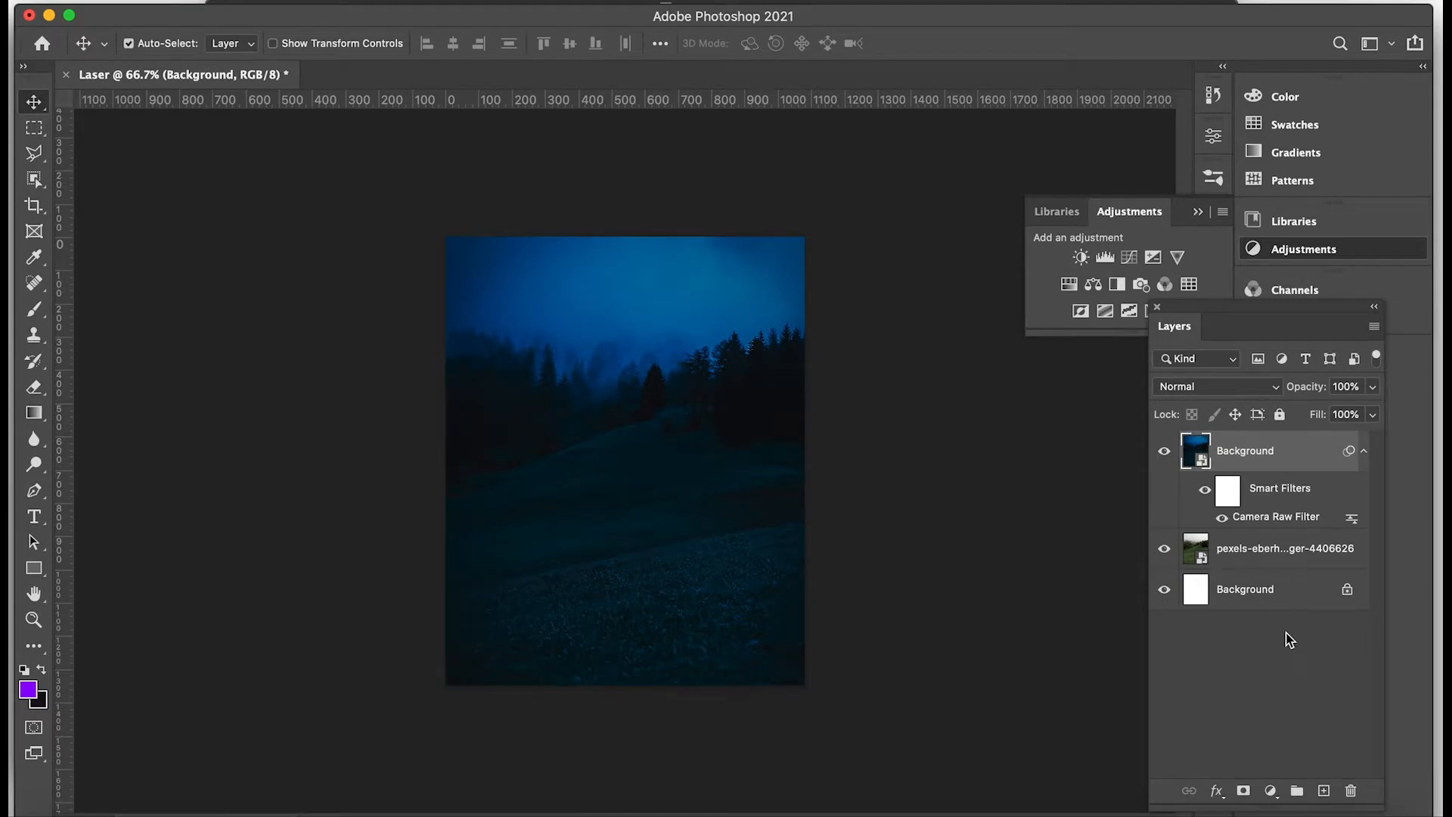
Add a new empty layer above the graded background and name it "main laser".
click(1323, 790)
double_click(1230, 452)
text(ma)
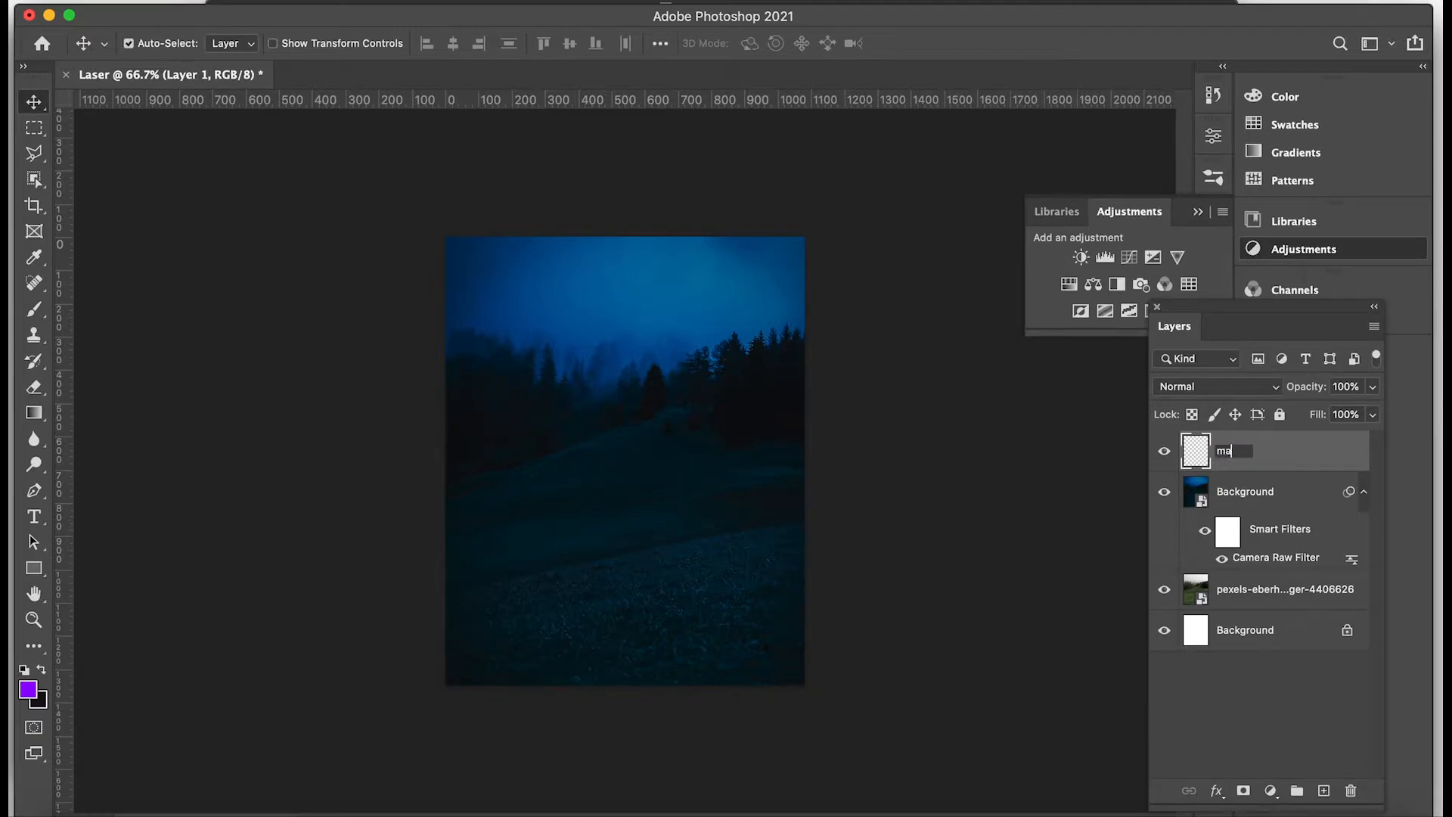
text(in laser)
key(Return)
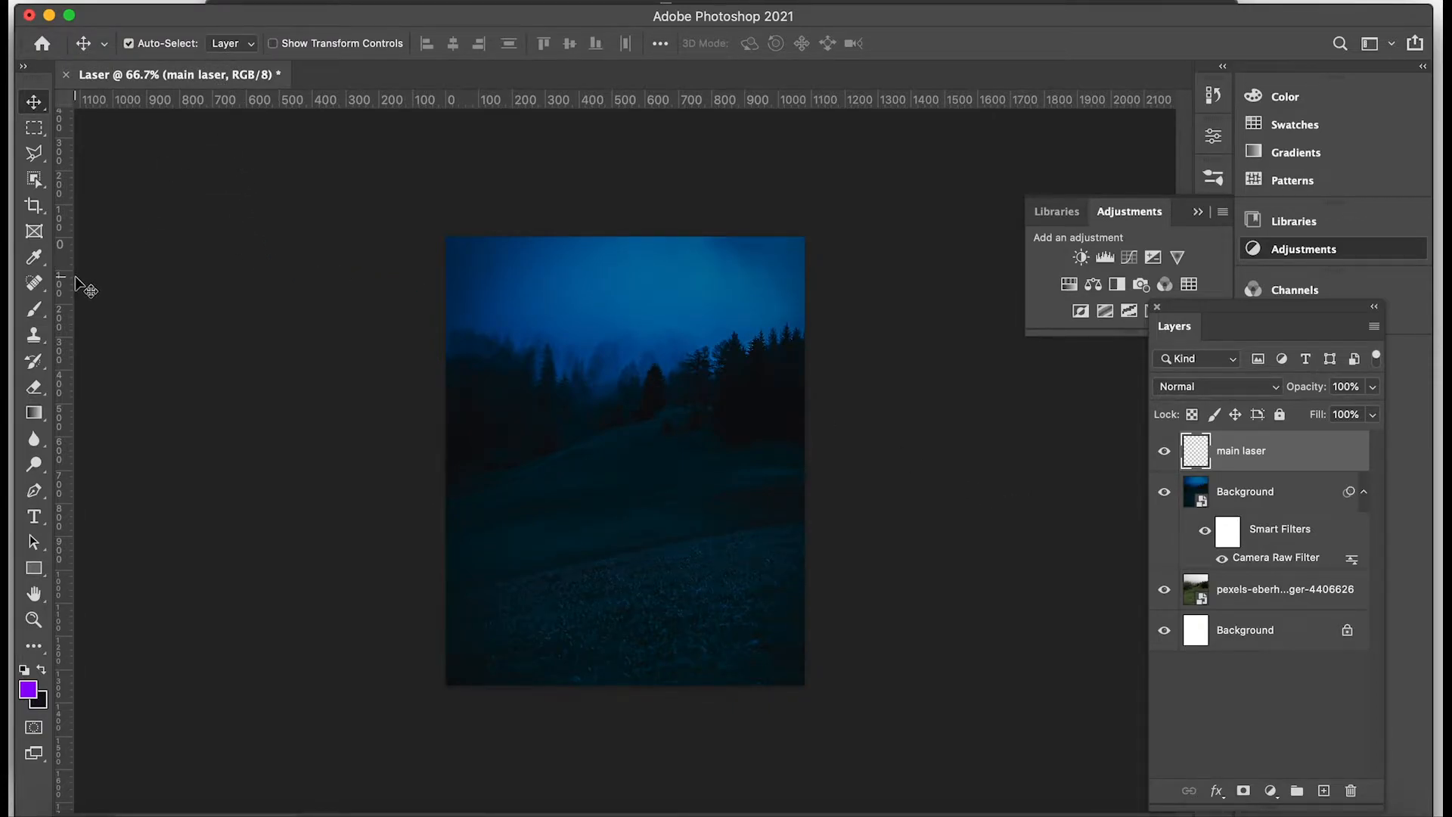
Set up a hard round brush at 5 px with white as the foreground color.
click(33, 309)
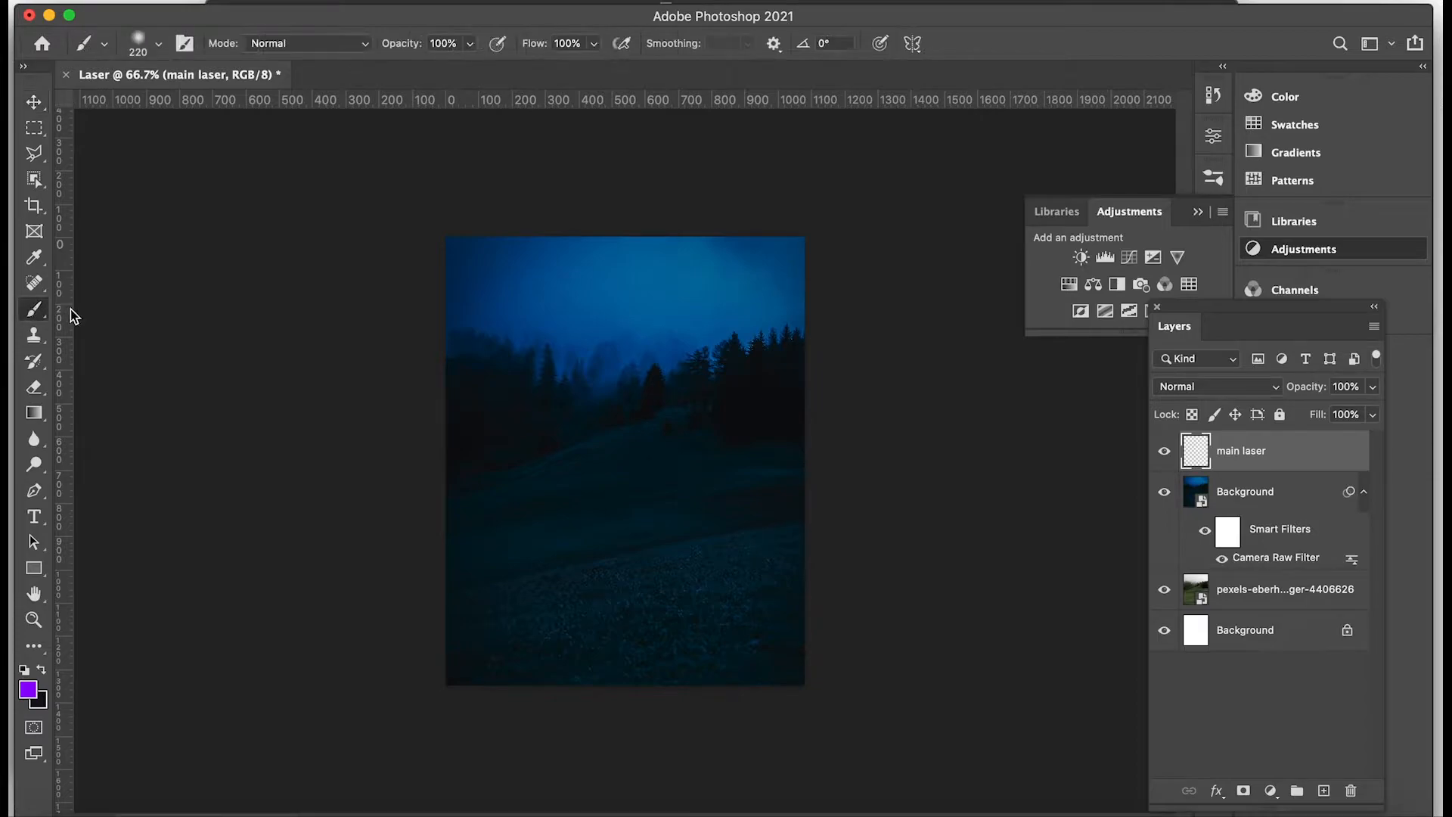
click(158, 44)
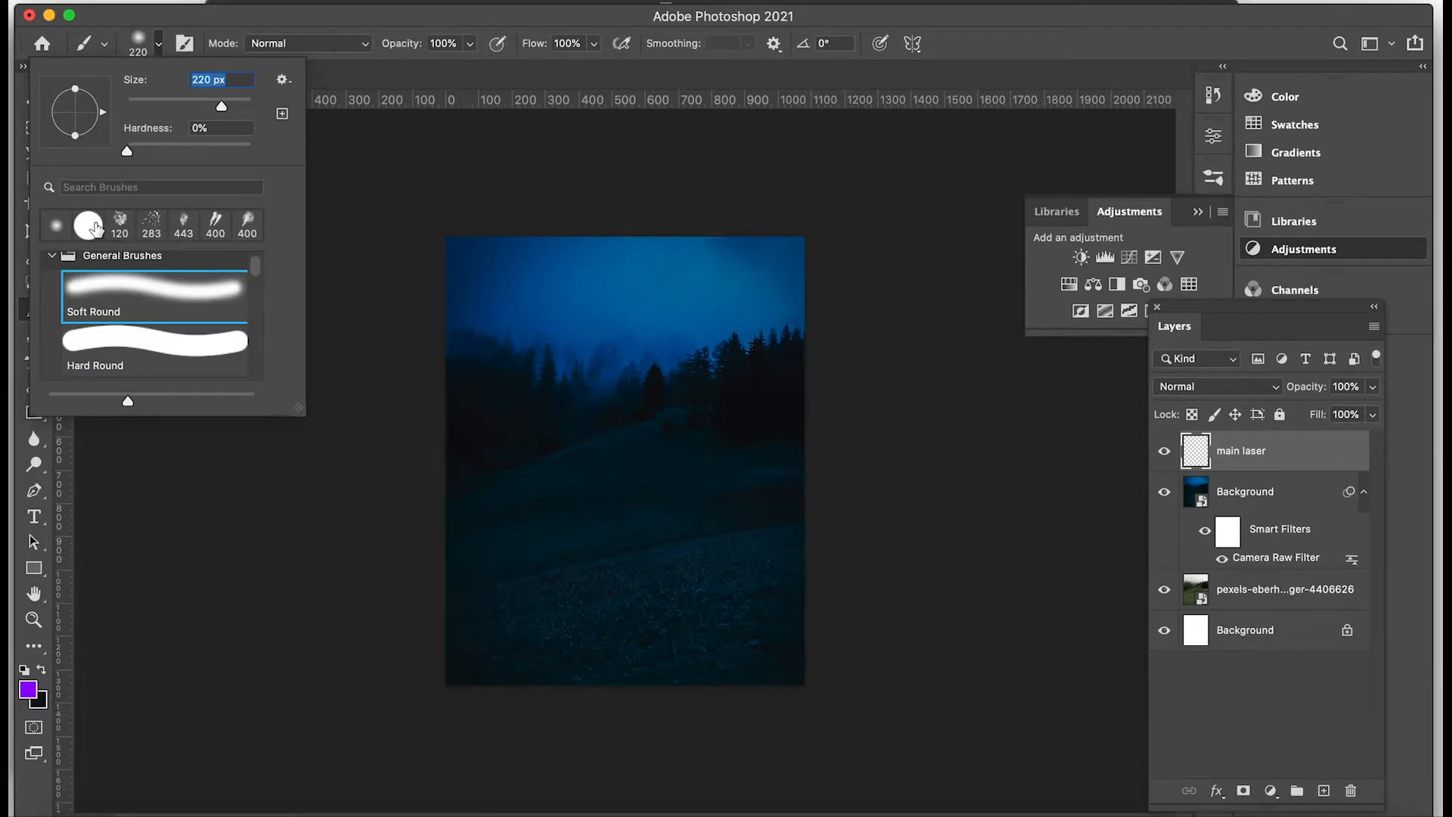
click(96, 226)
drag(222, 107, 174, 112)
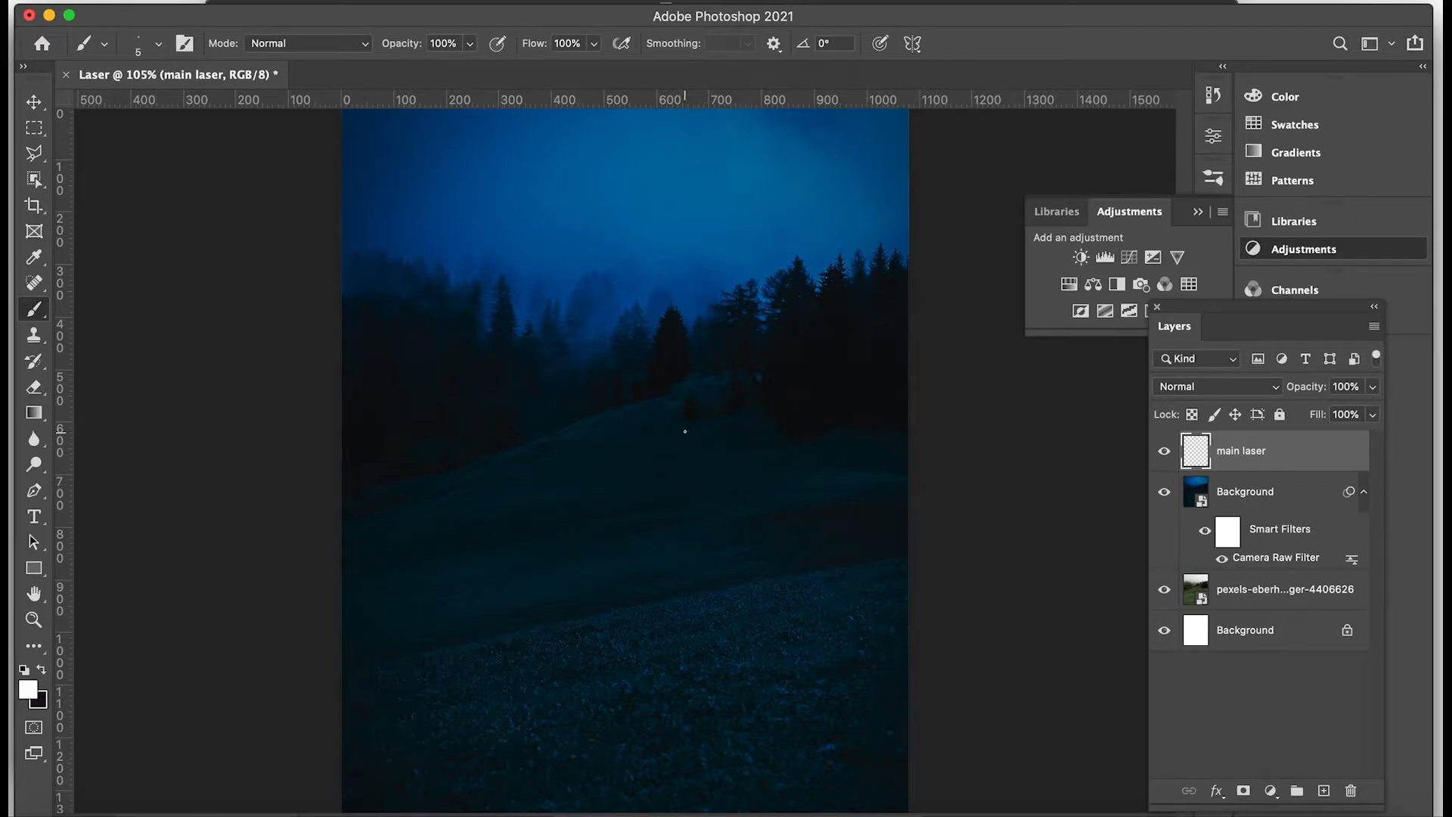
Draw an open-bottomed rectangular pen path on the hillside, about 360 px wide, with its left leg slightly longer than the right.
click(34, 490)
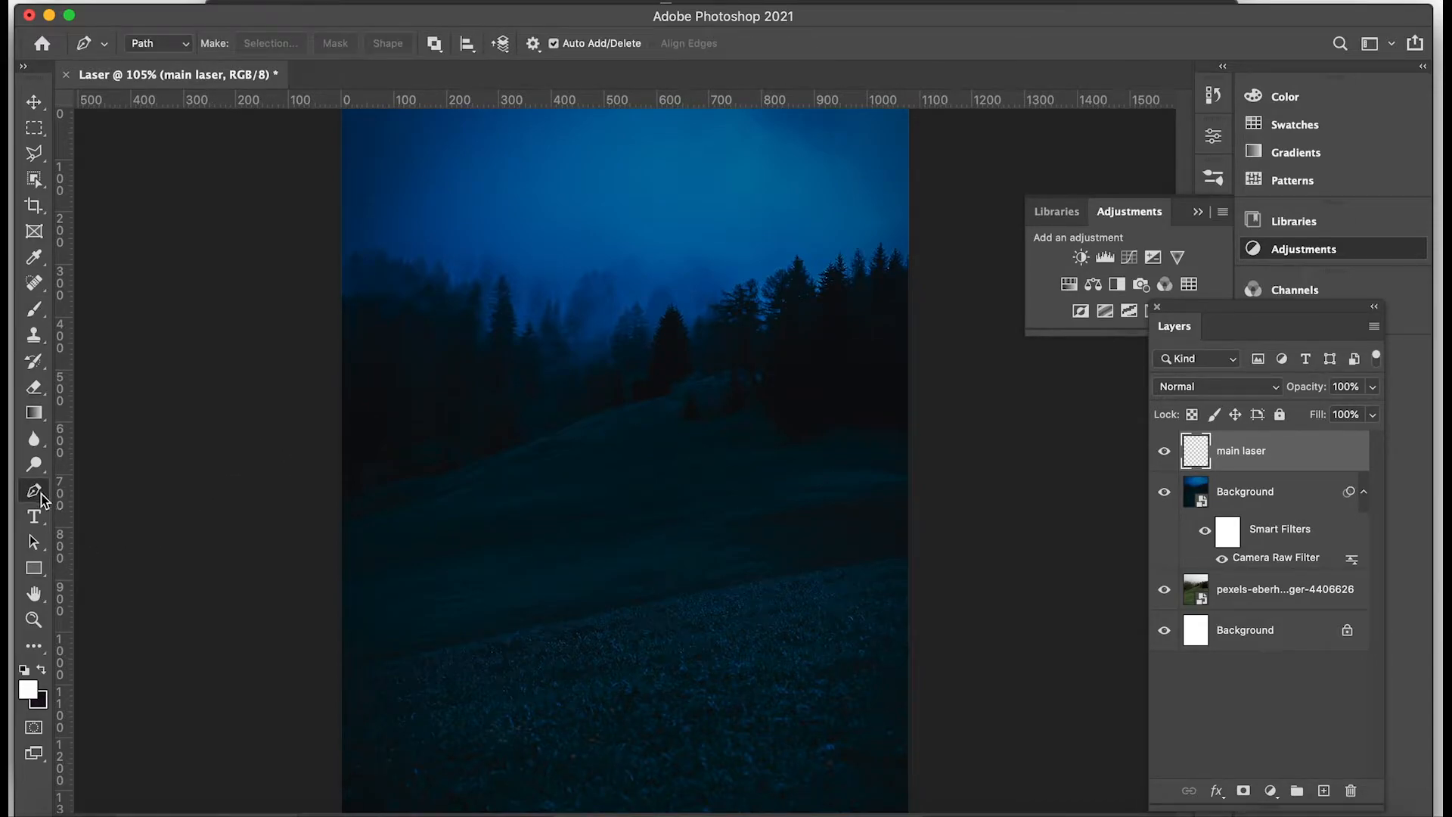
click(528, 687)
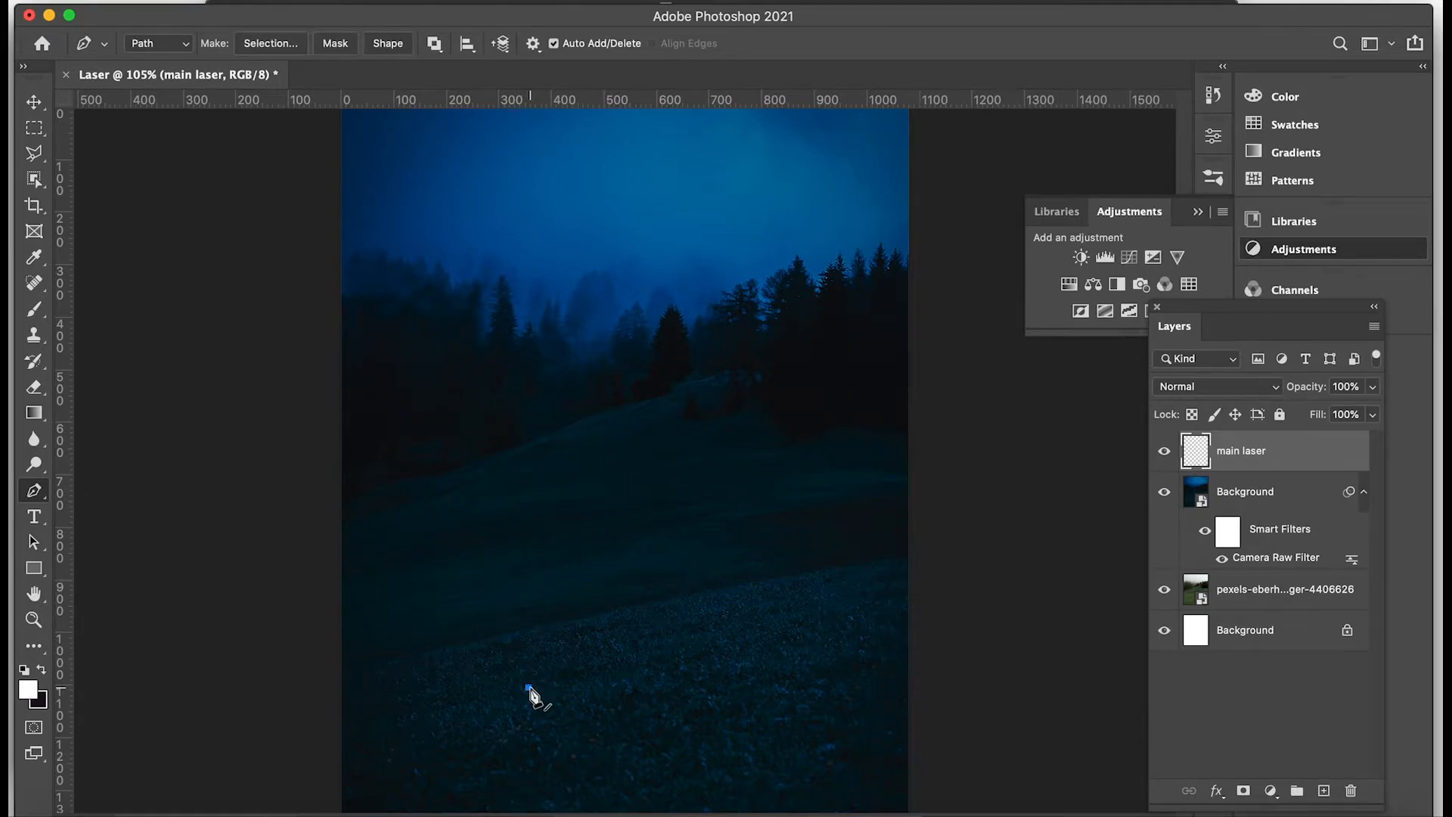
click(528, 356)
click(719, 356)
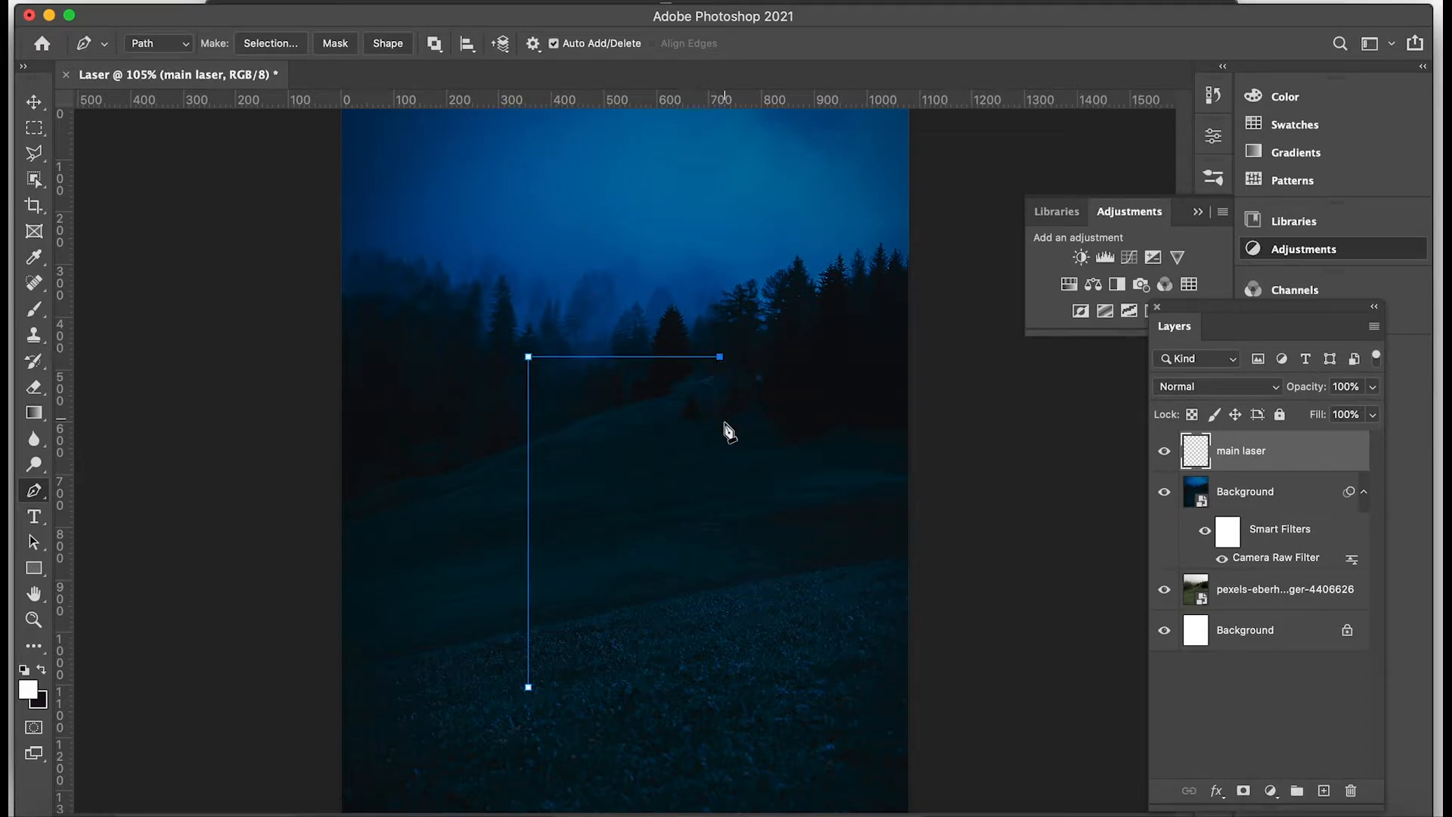
click(719, 661)
click(719, 467)
Stroke the frame path using the Brush with Simulate Pressure off, and delete the path.
right_click(719, 473)
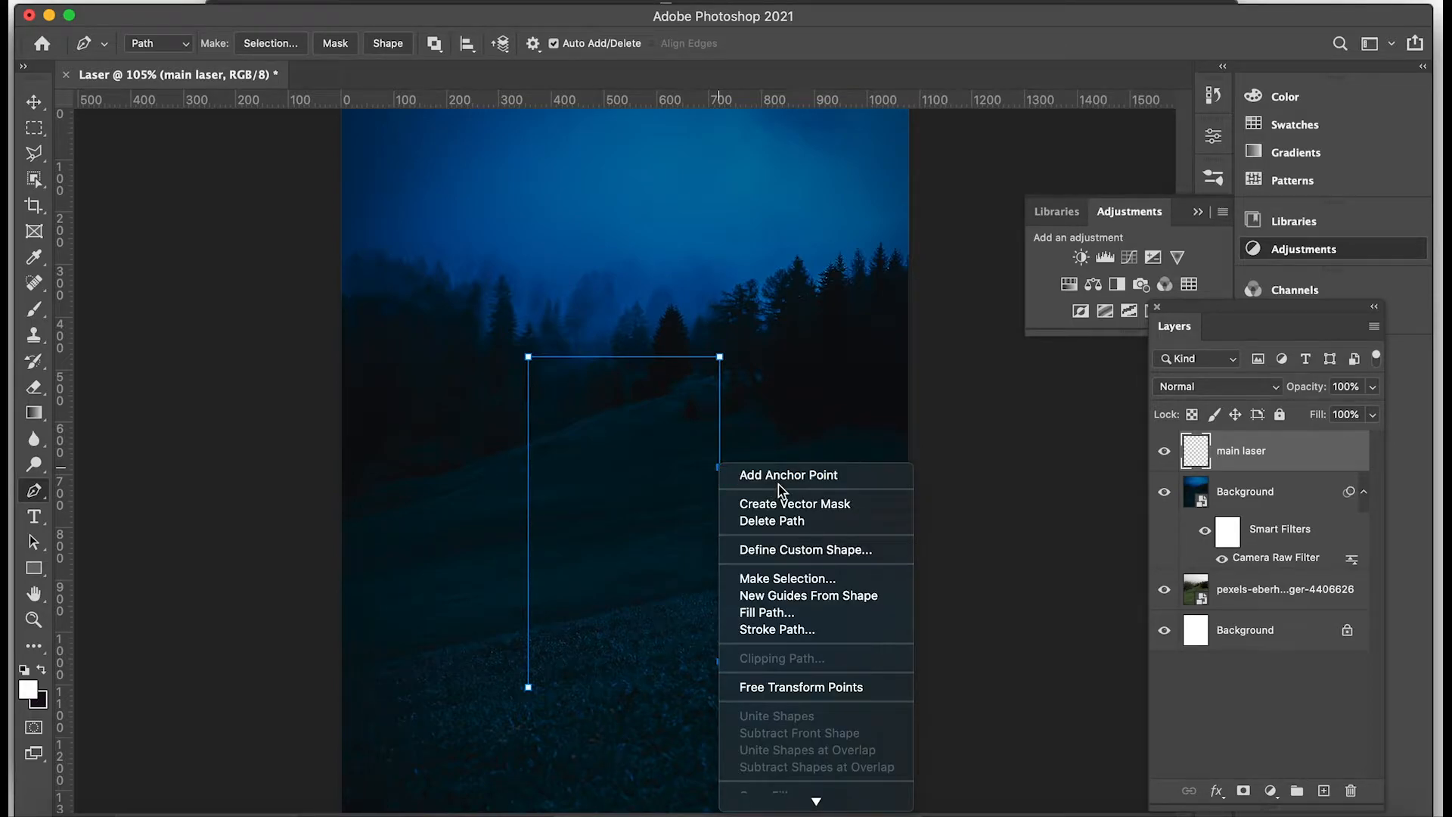
click(774, 629)
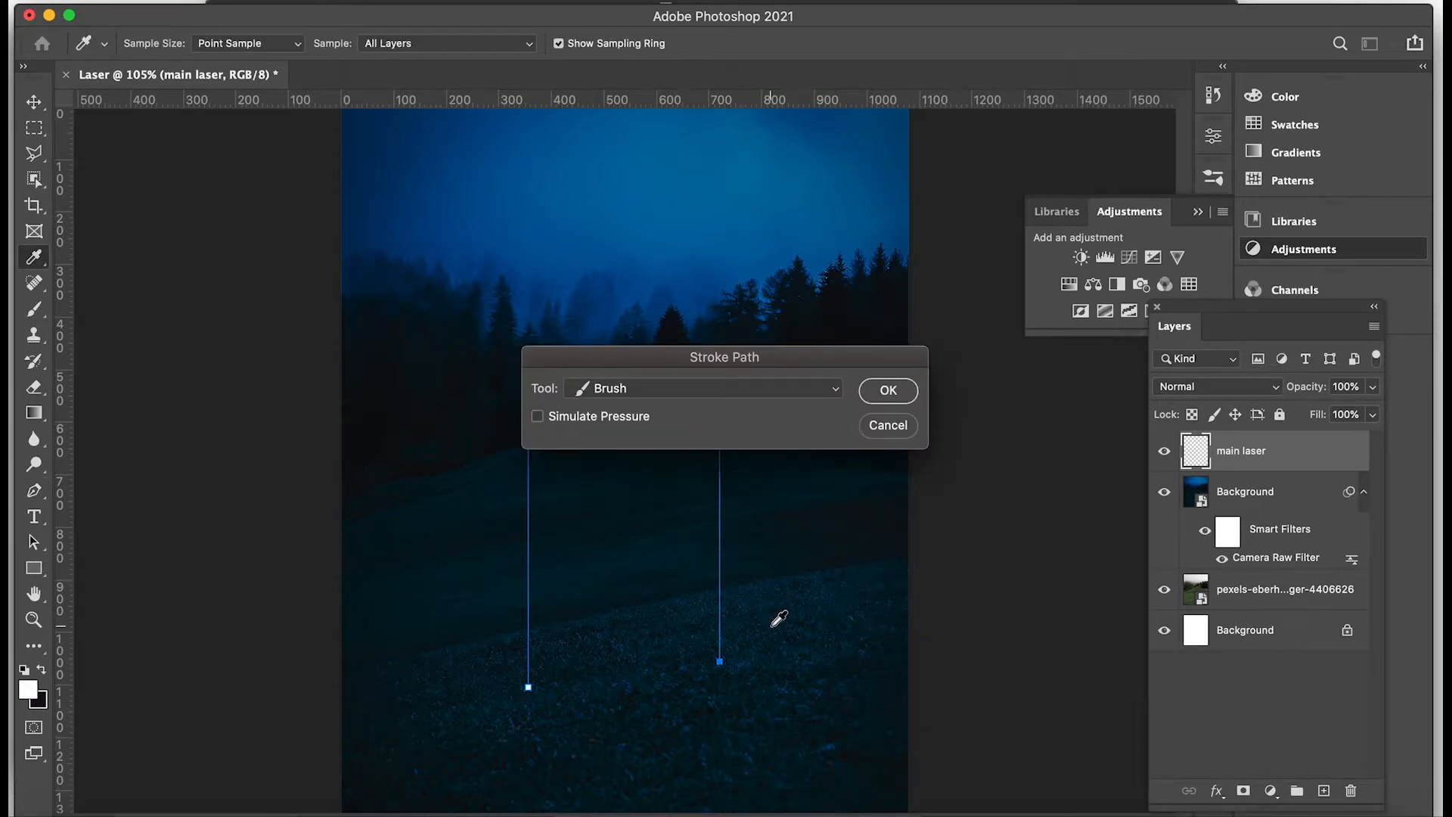
click(743, 388)
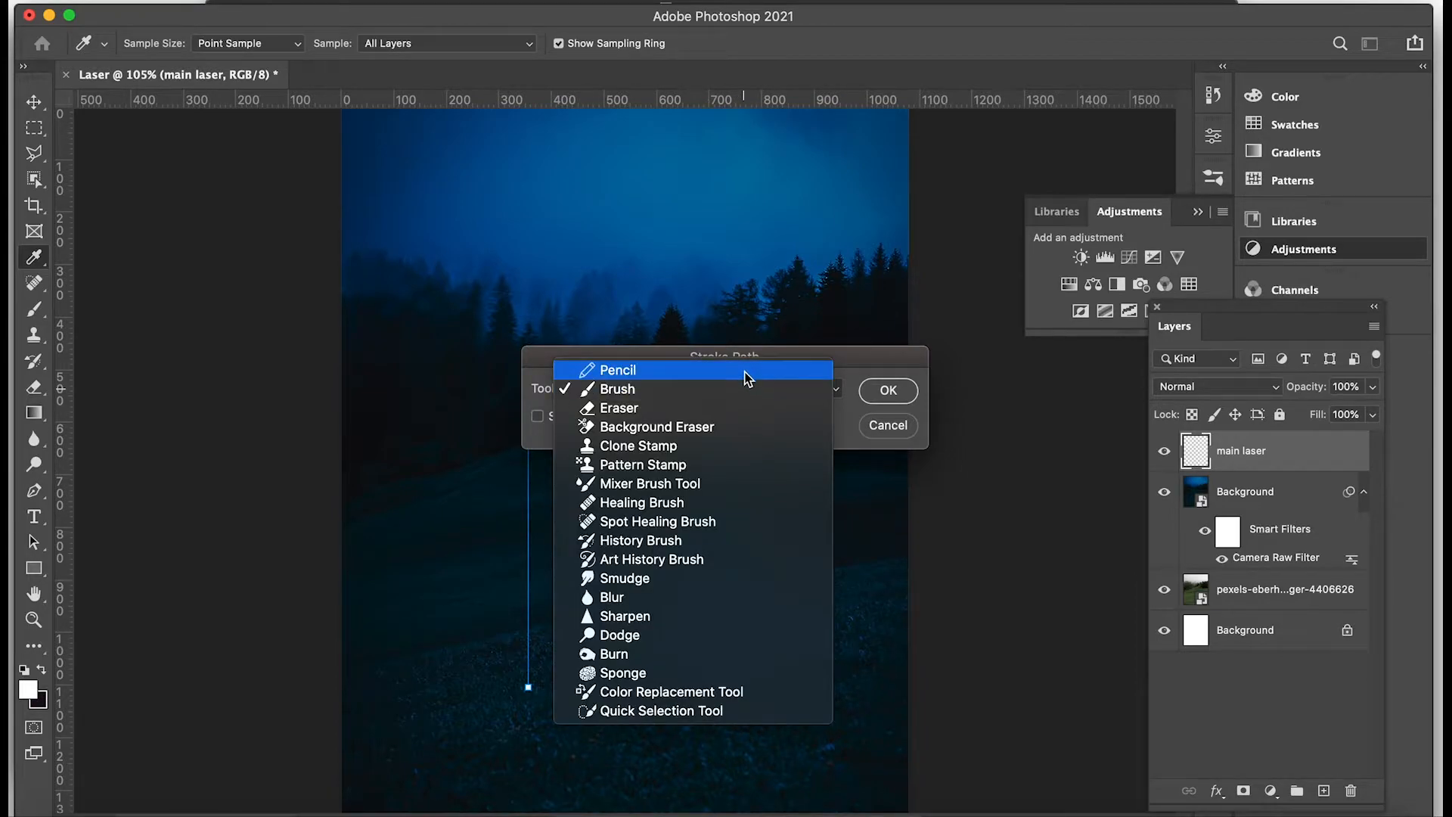
click(743, 389)
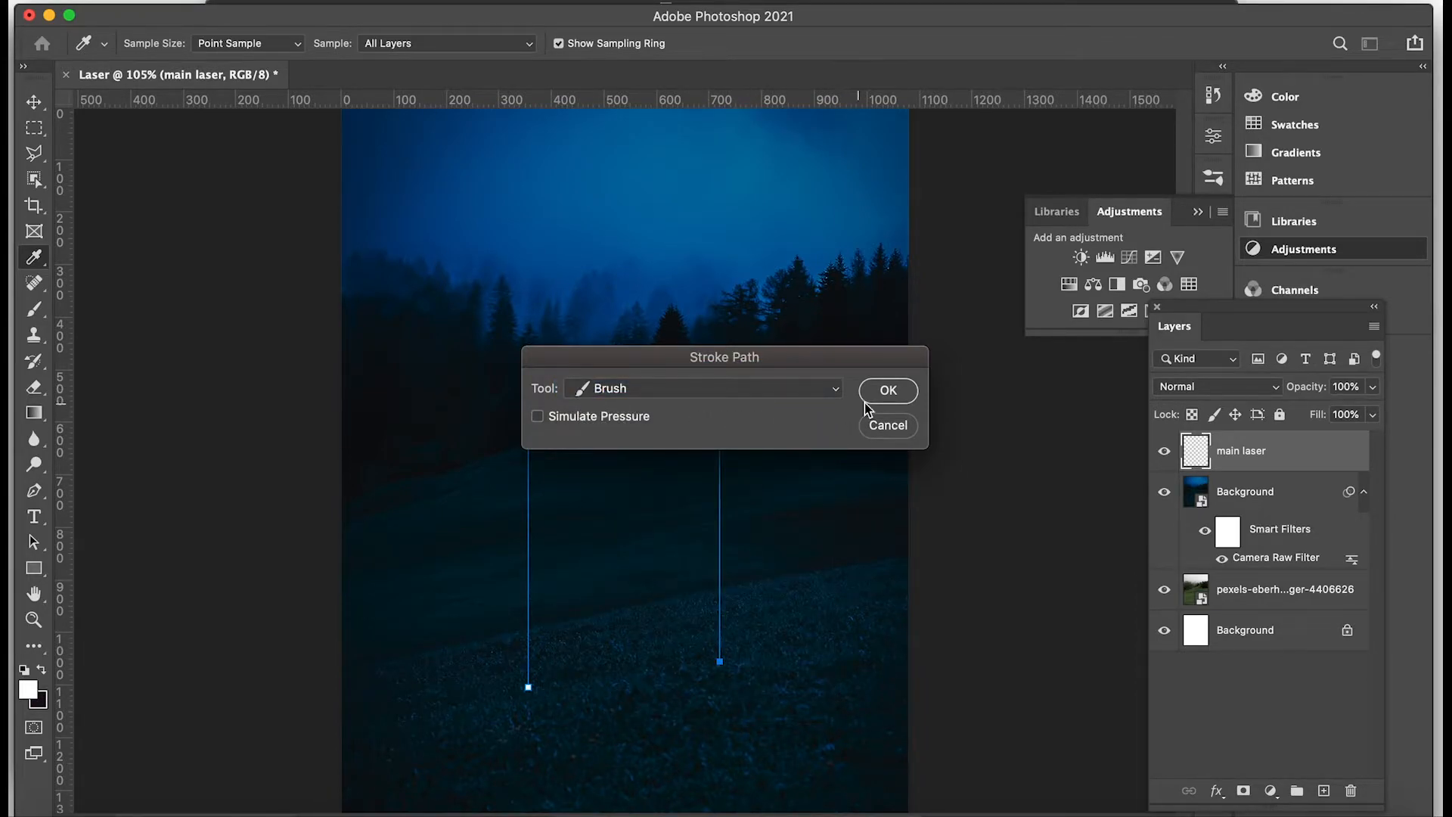
click(887, 391)
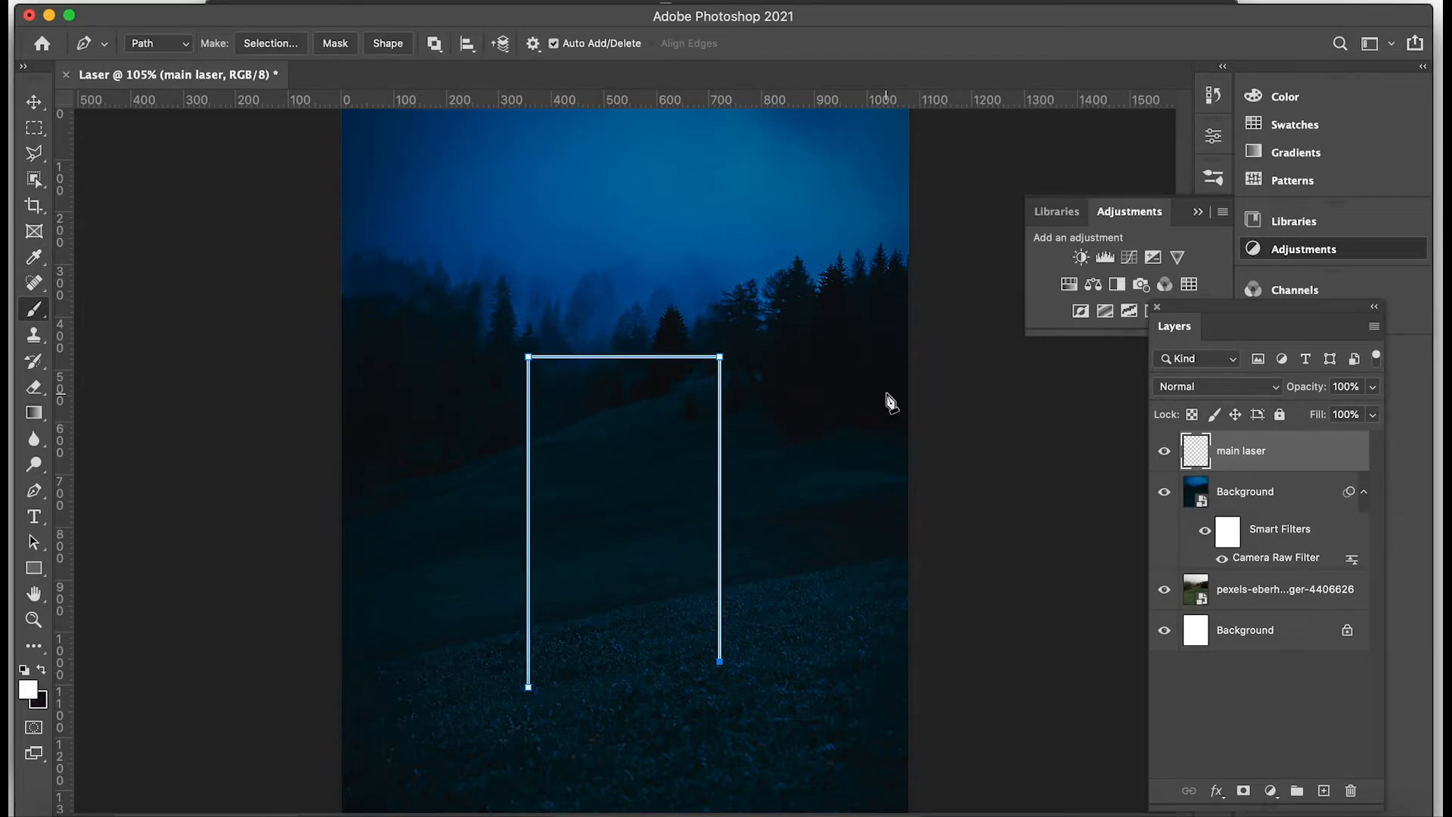
right_click(719, 455)
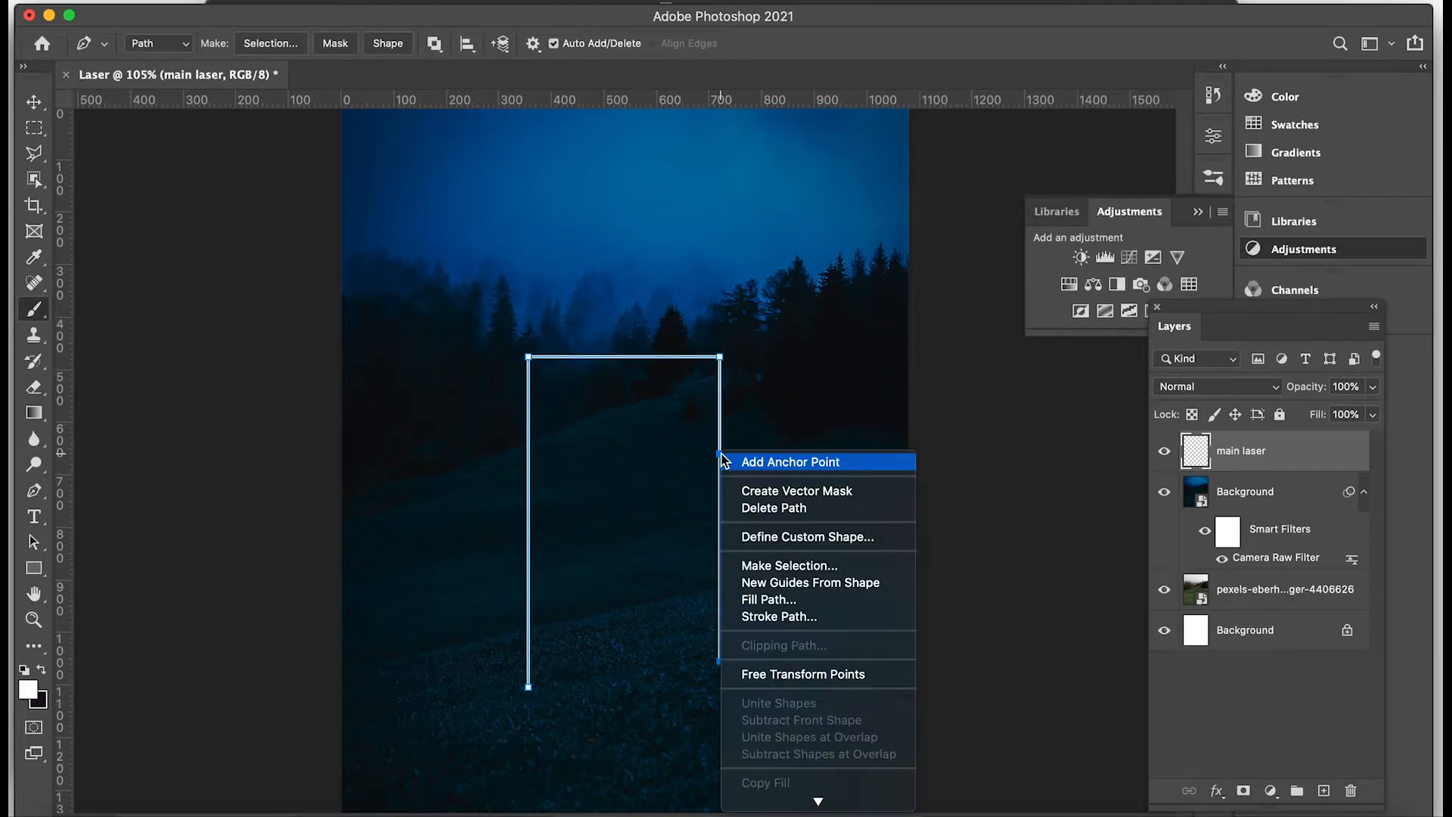
click(782, 509)
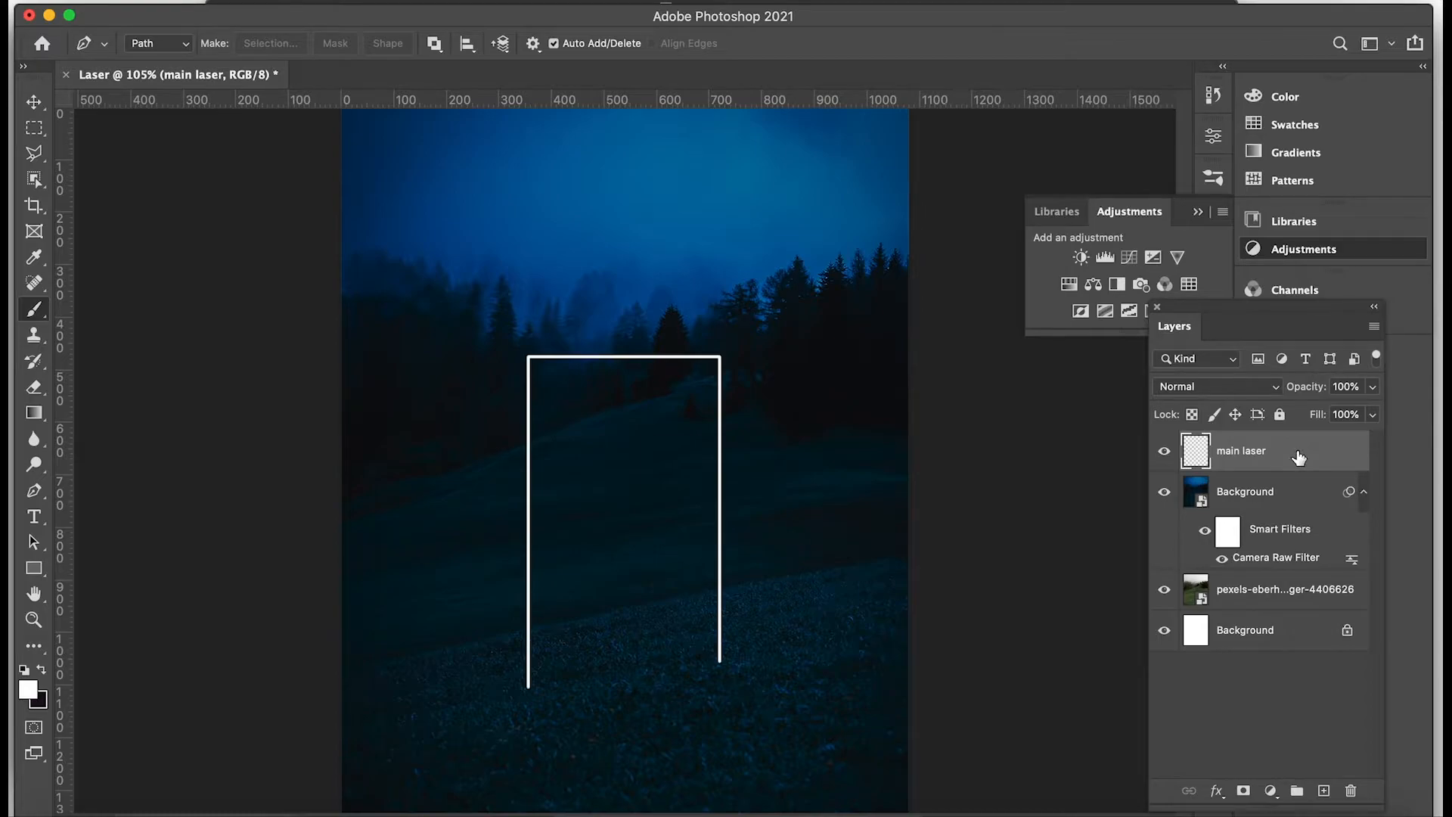
Duplicate the "main laser" layer and rename the copy "Inner laser".
key(super+j)
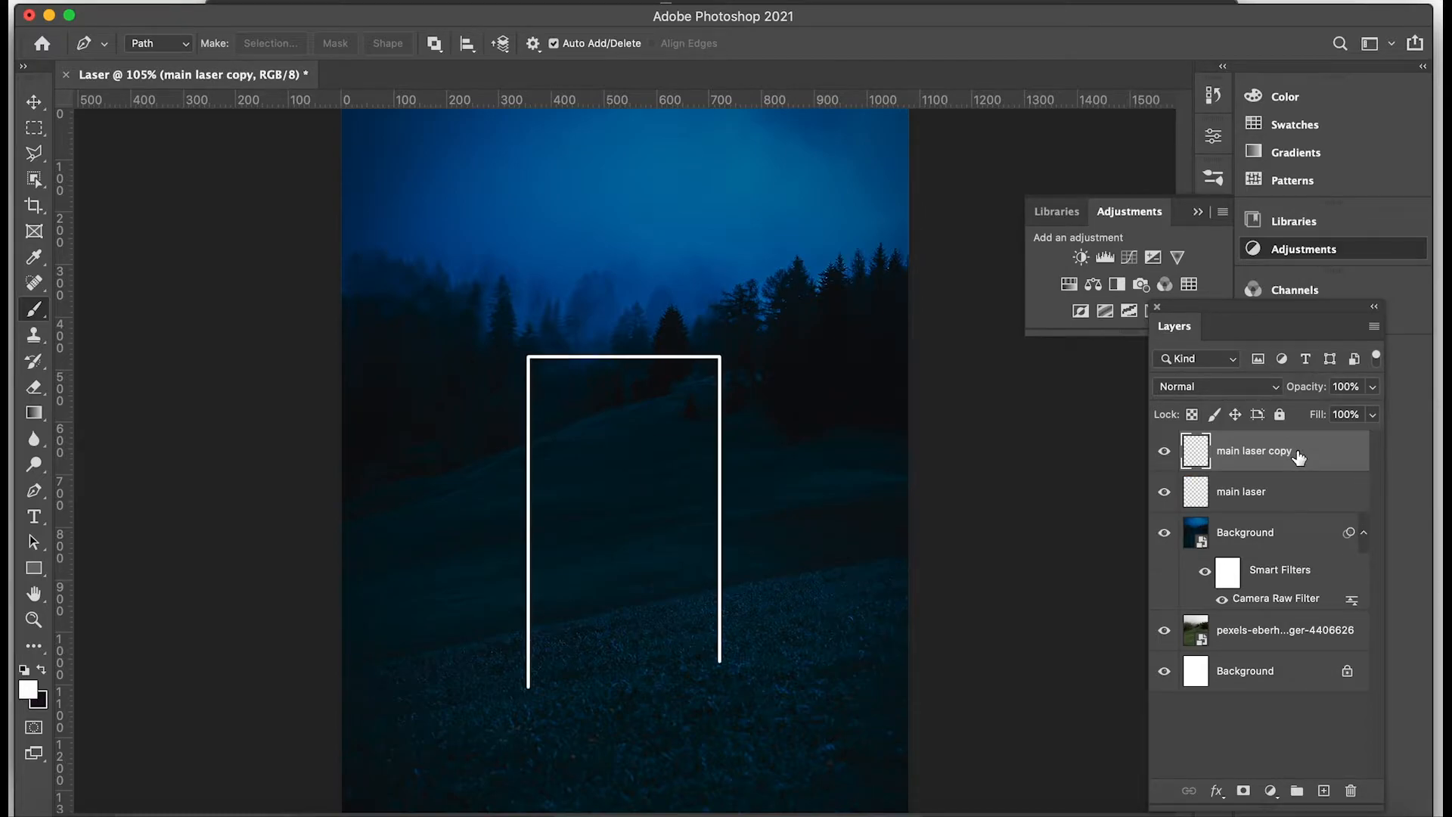
double_click(1275, 451)
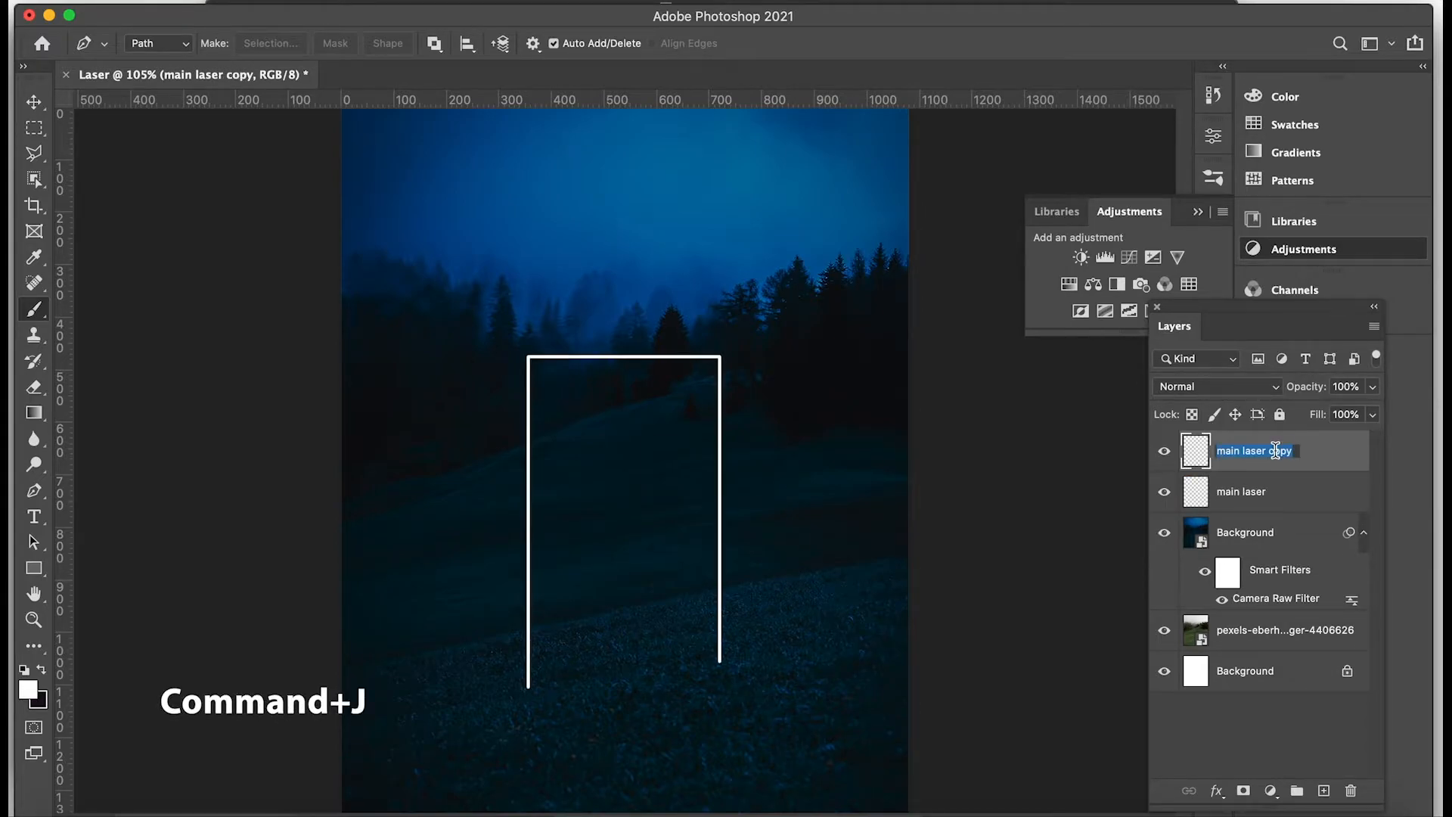
text(Inner laser)
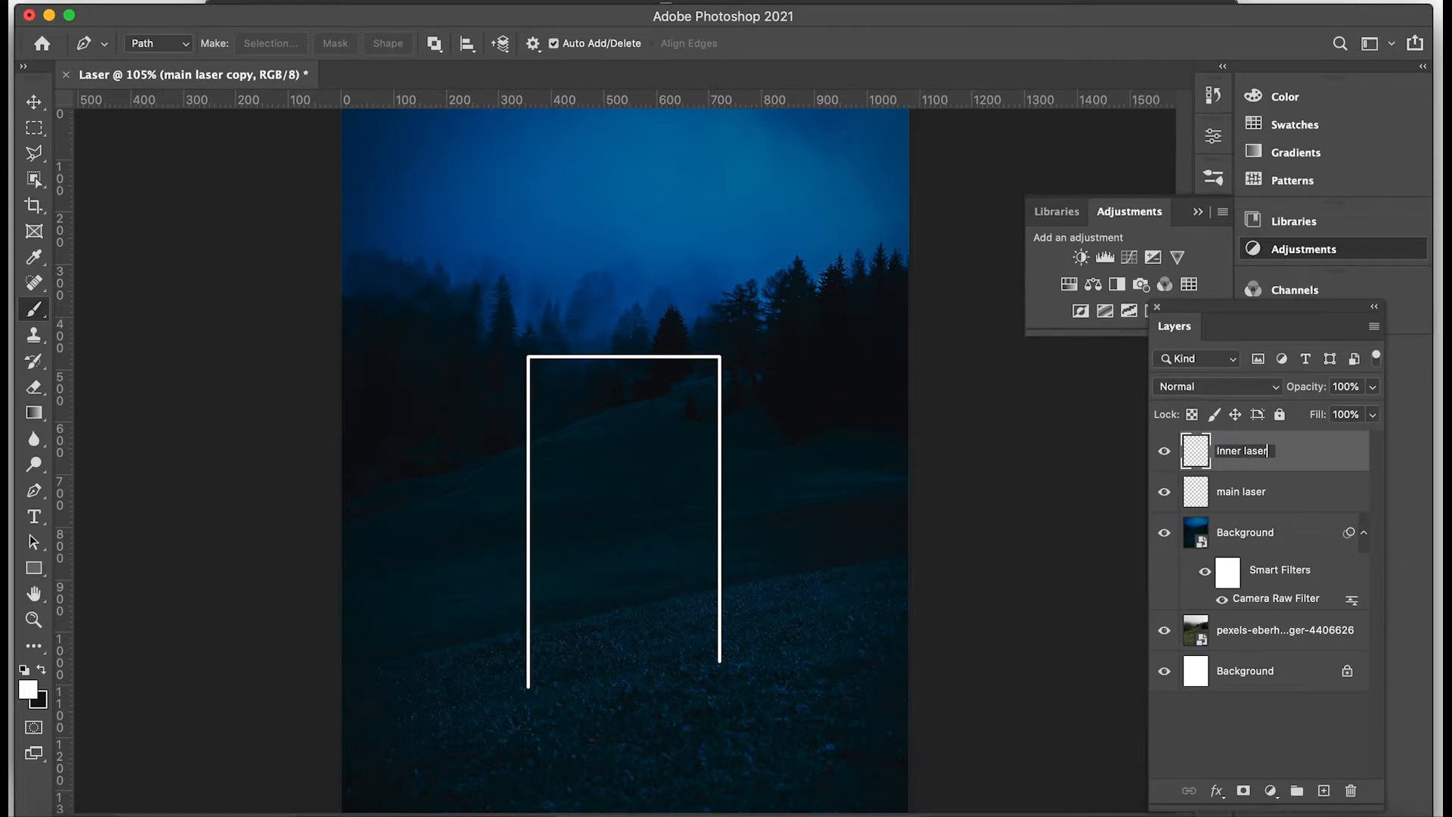
click(1304, 456)
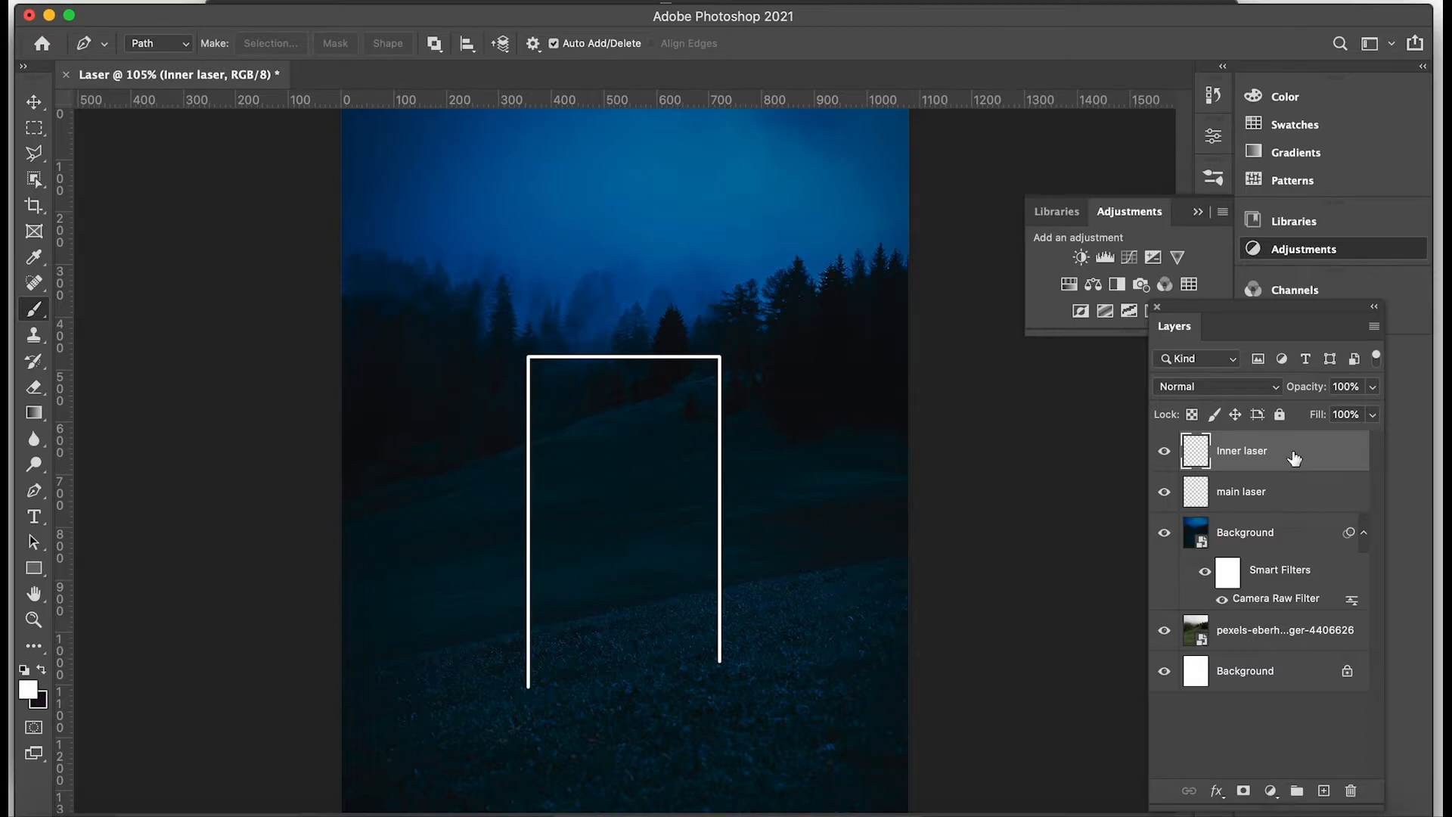
Apply a Gaussian Blur with a radius of 3 pixels to the "Inner laser" layer.
click(435, 2)
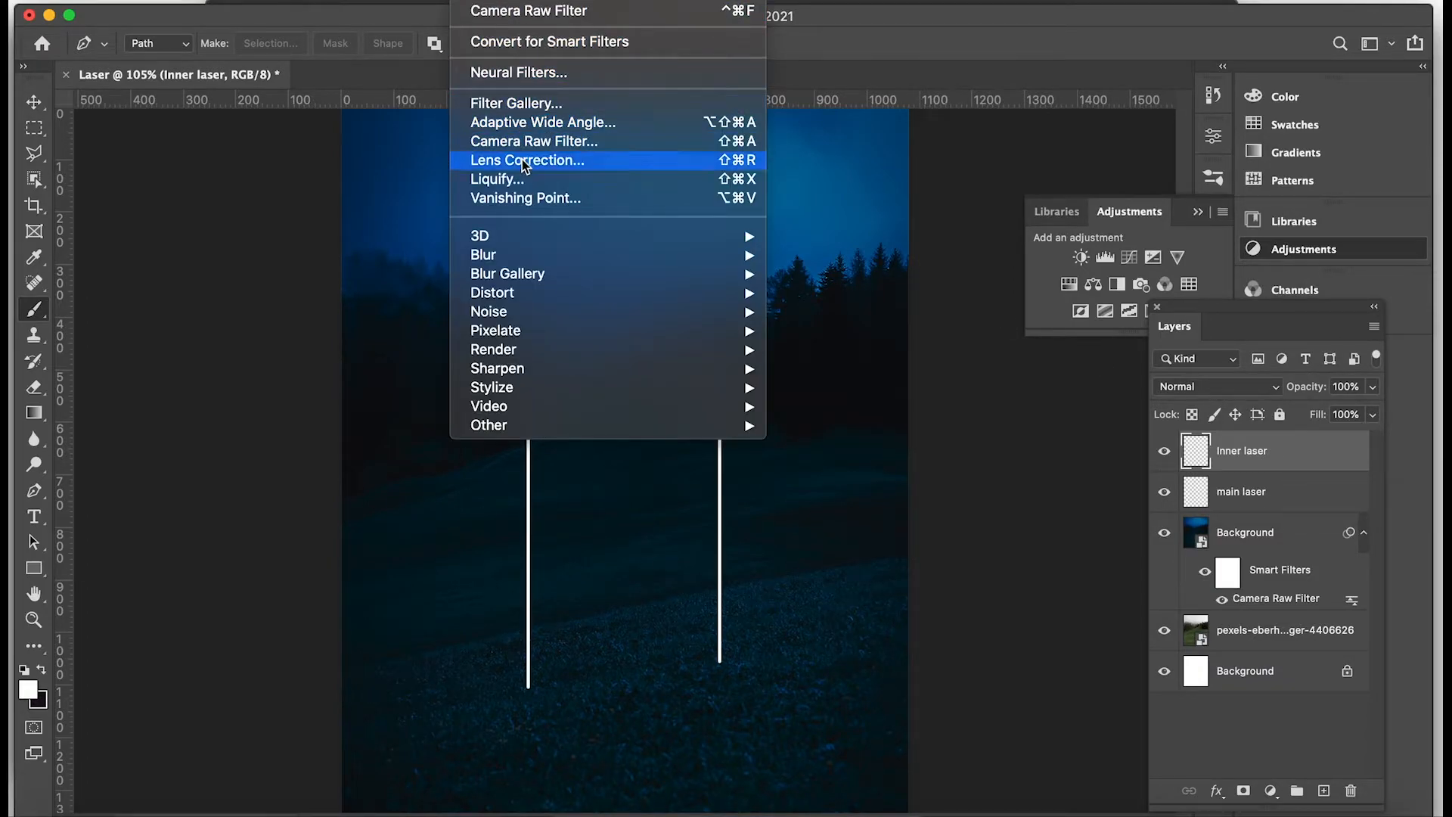
mouse_move(525, 254)
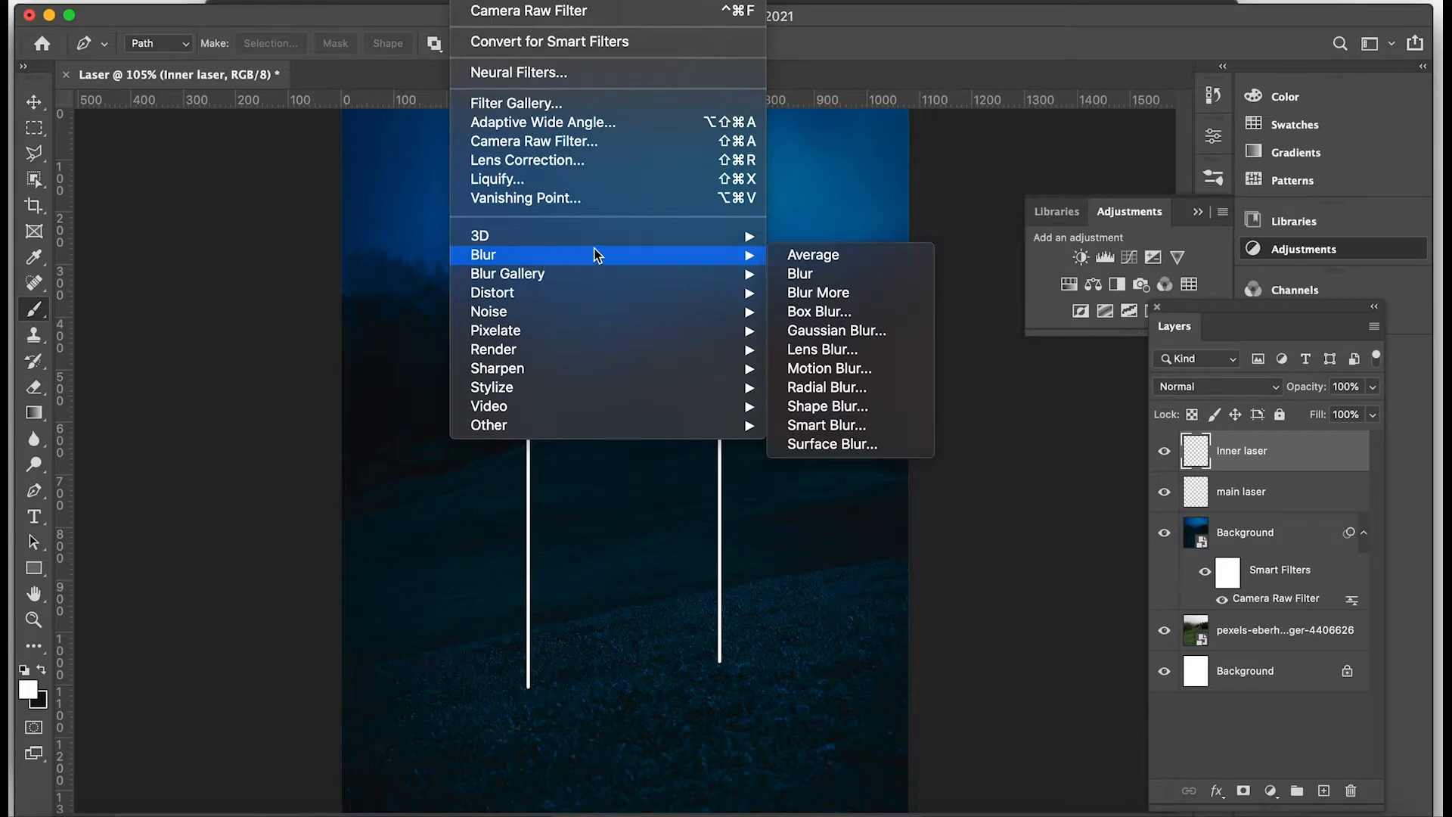
click(813, 331)
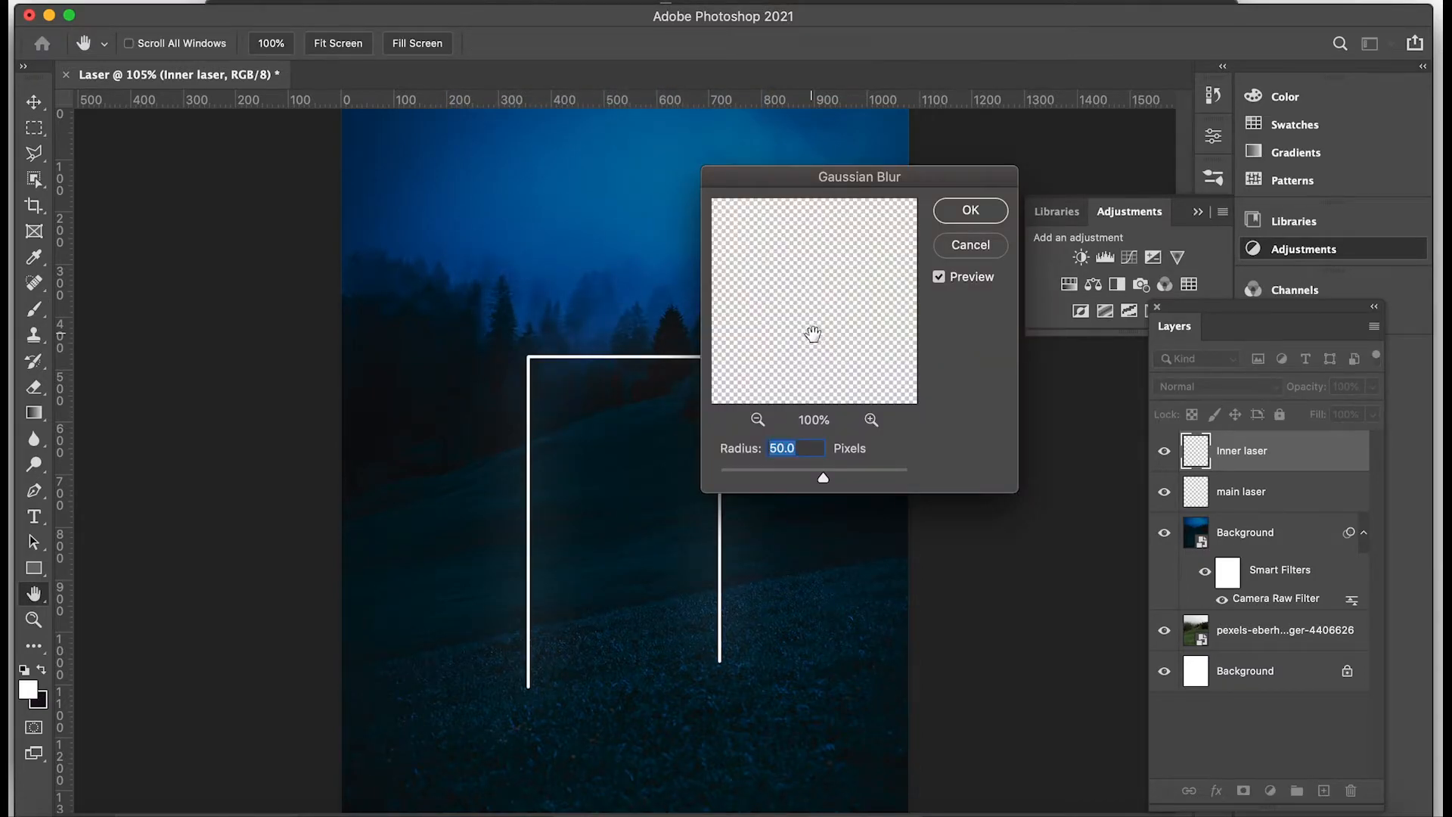
text(3)
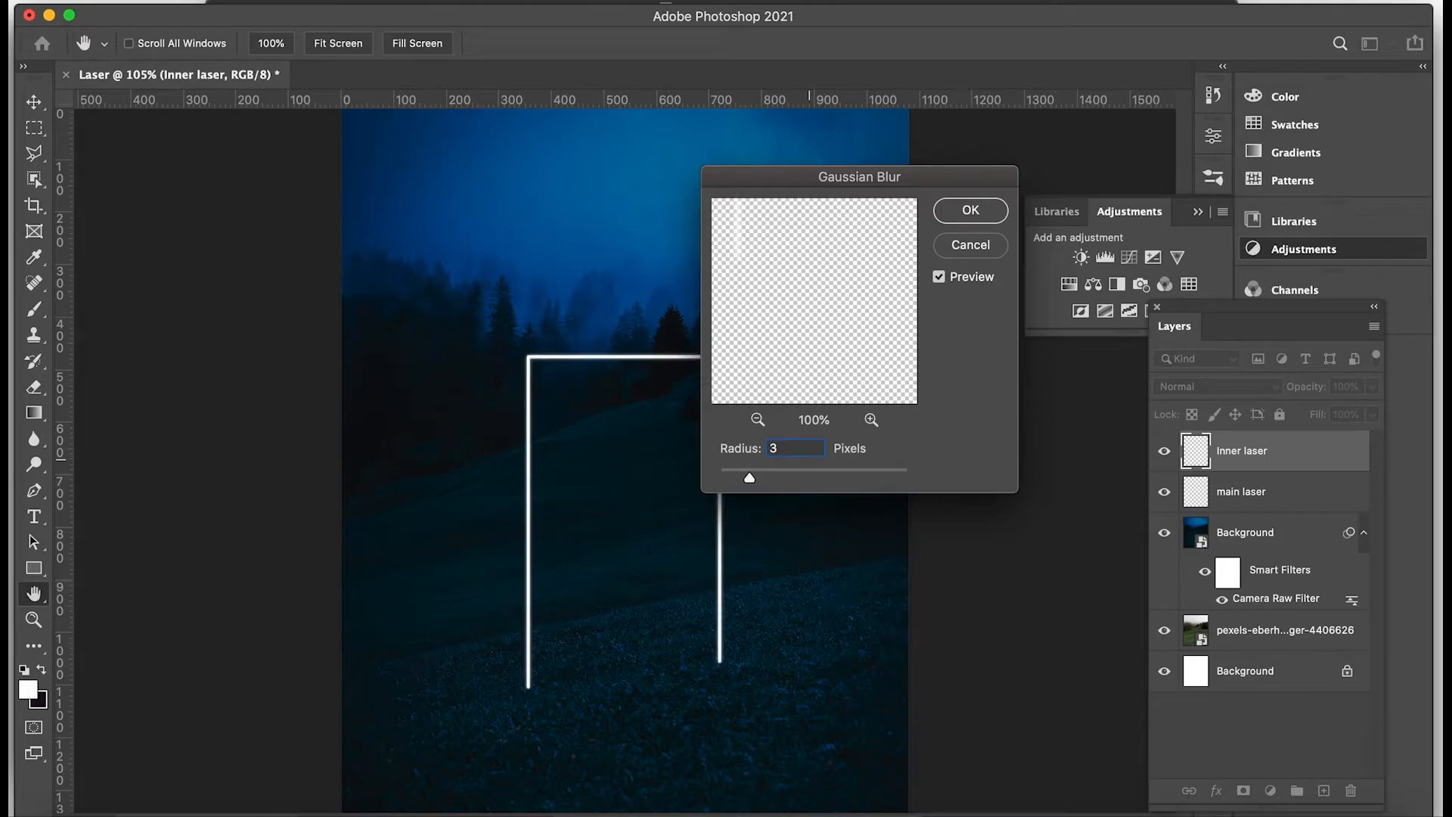
click(967, 214)
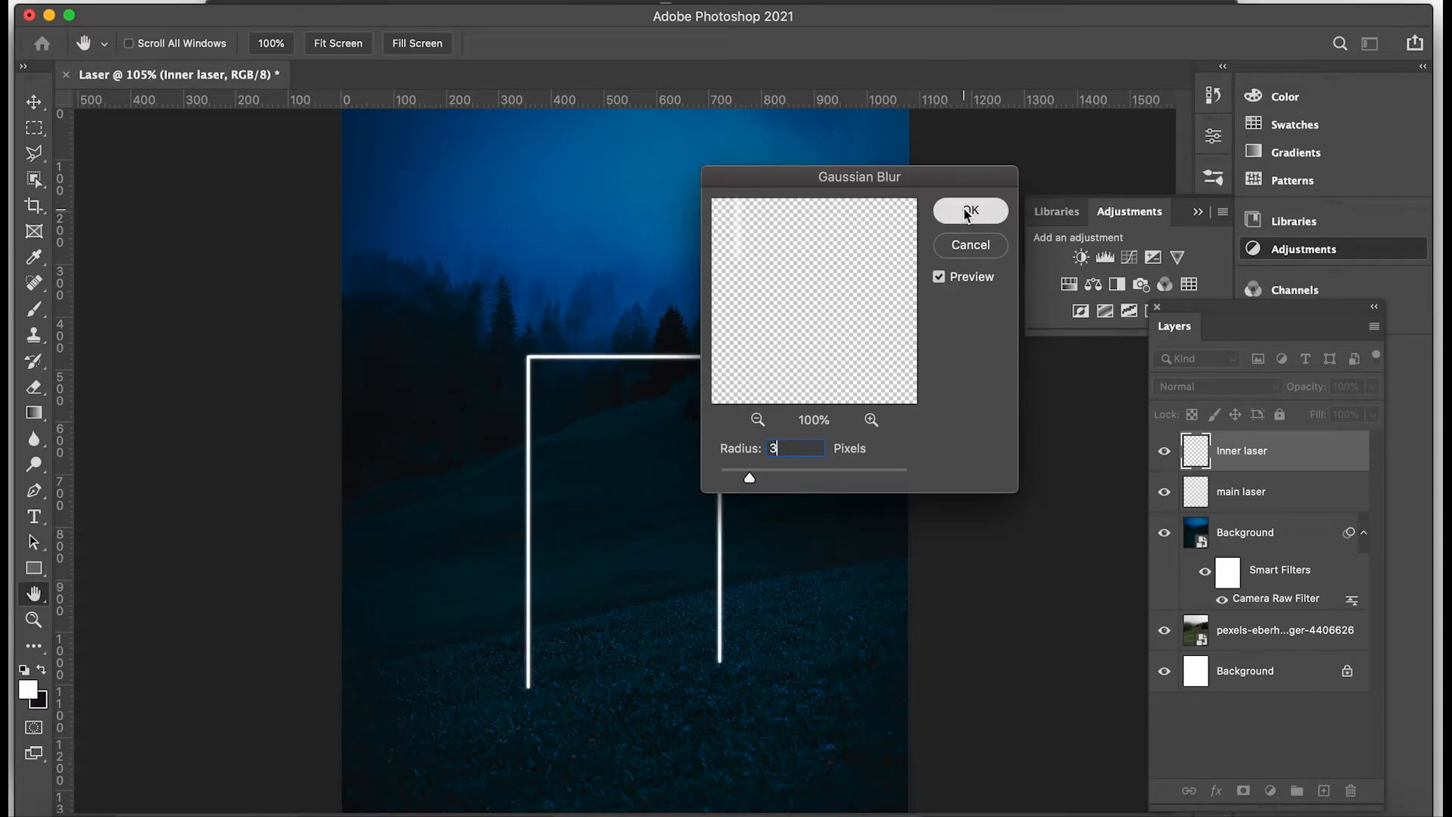
key(p)
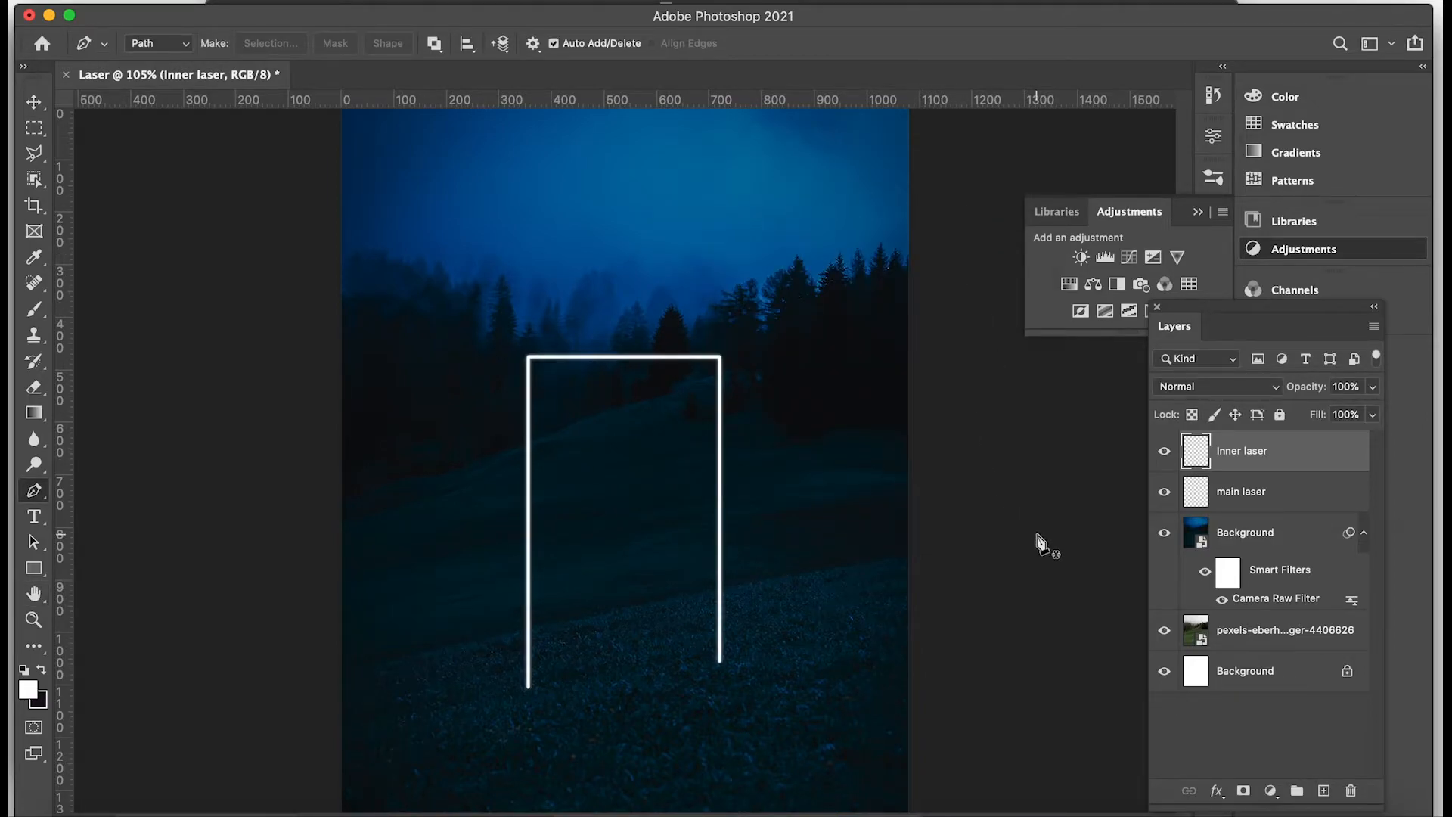
Add an Outer Glow style to the "main laser" layer and set the glow color to red (fe0303).
click(1241, 498)
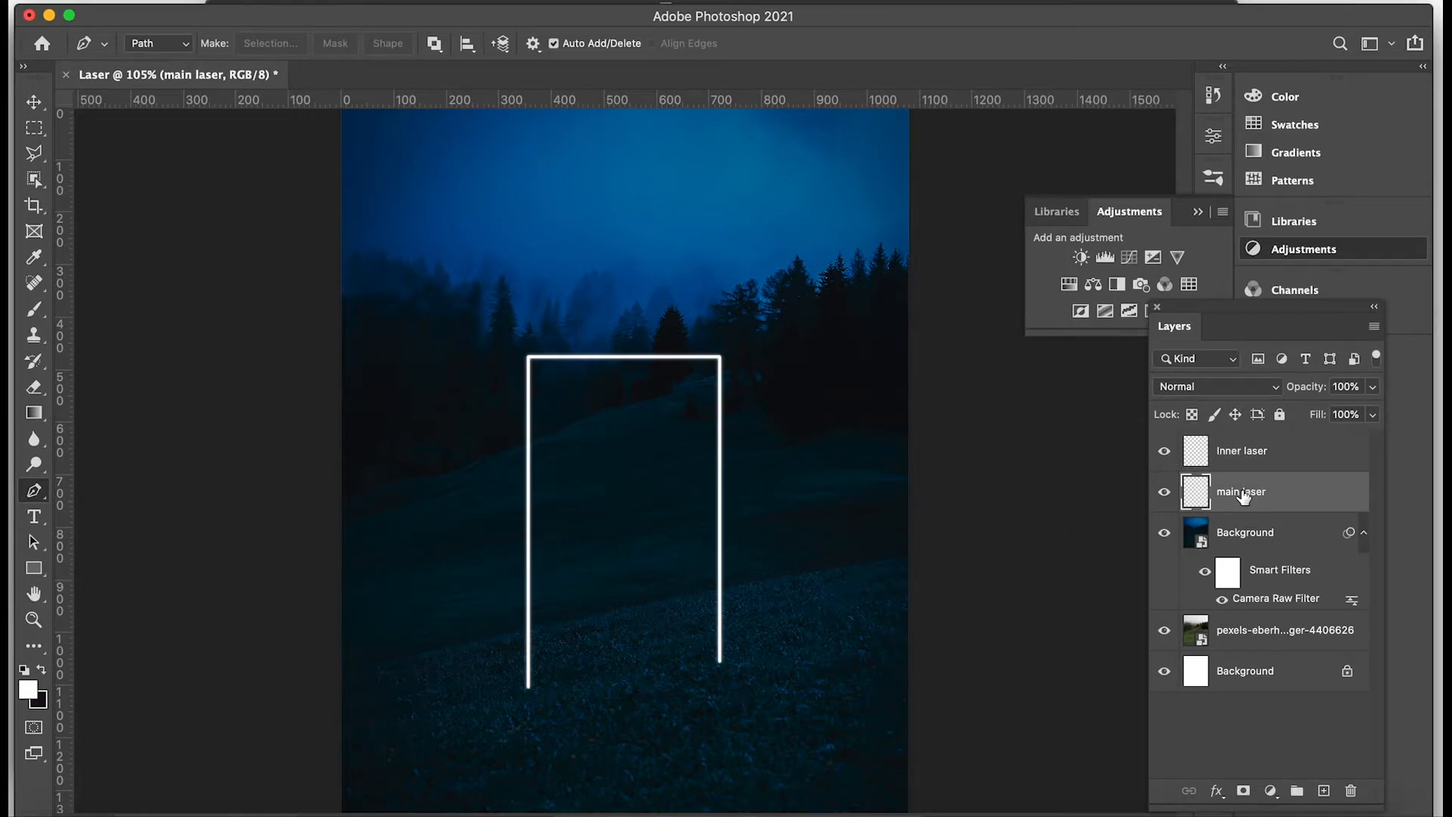
double_click(1281, 501)
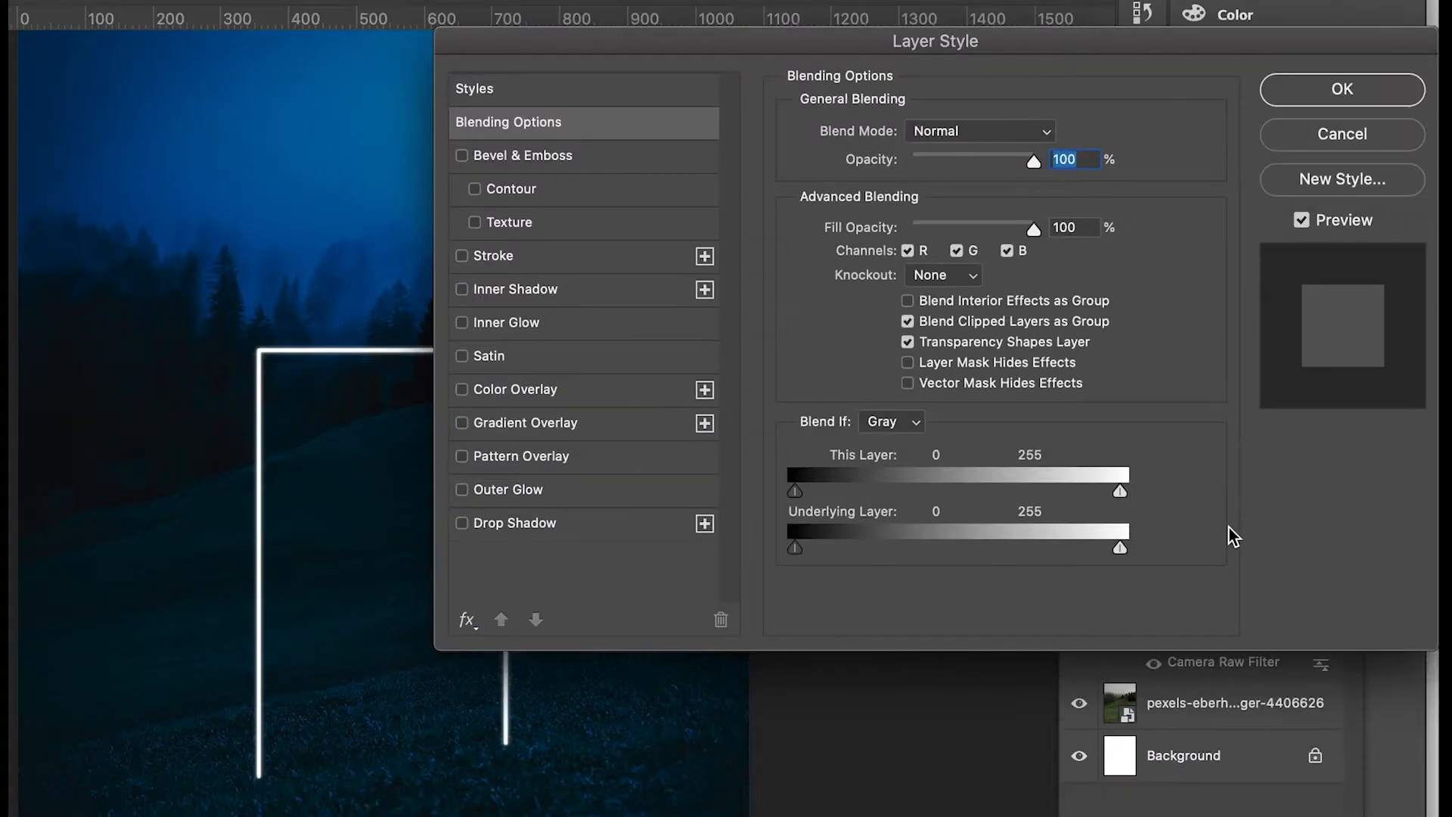
click(462, 489)
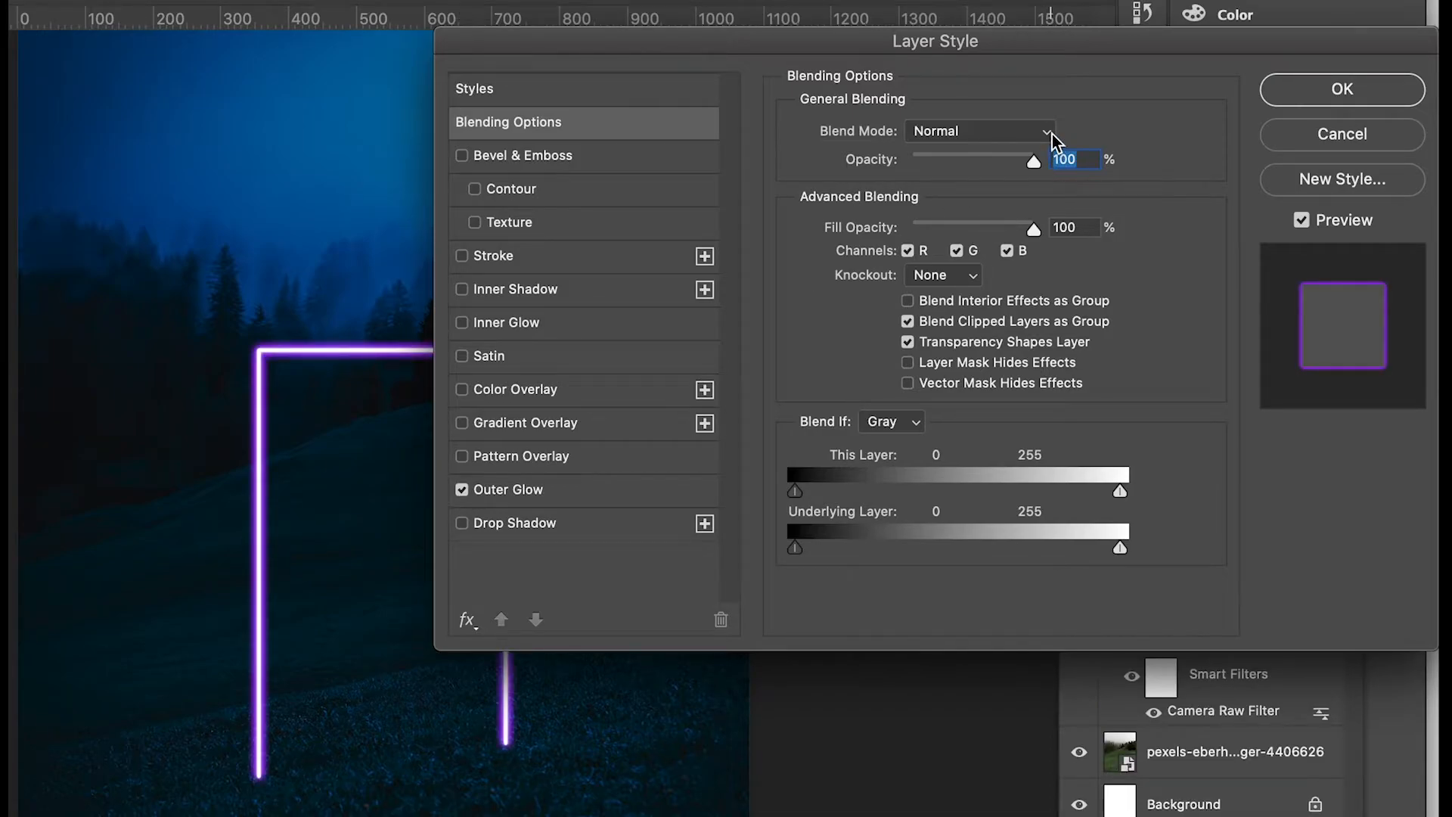
click(637, 489)
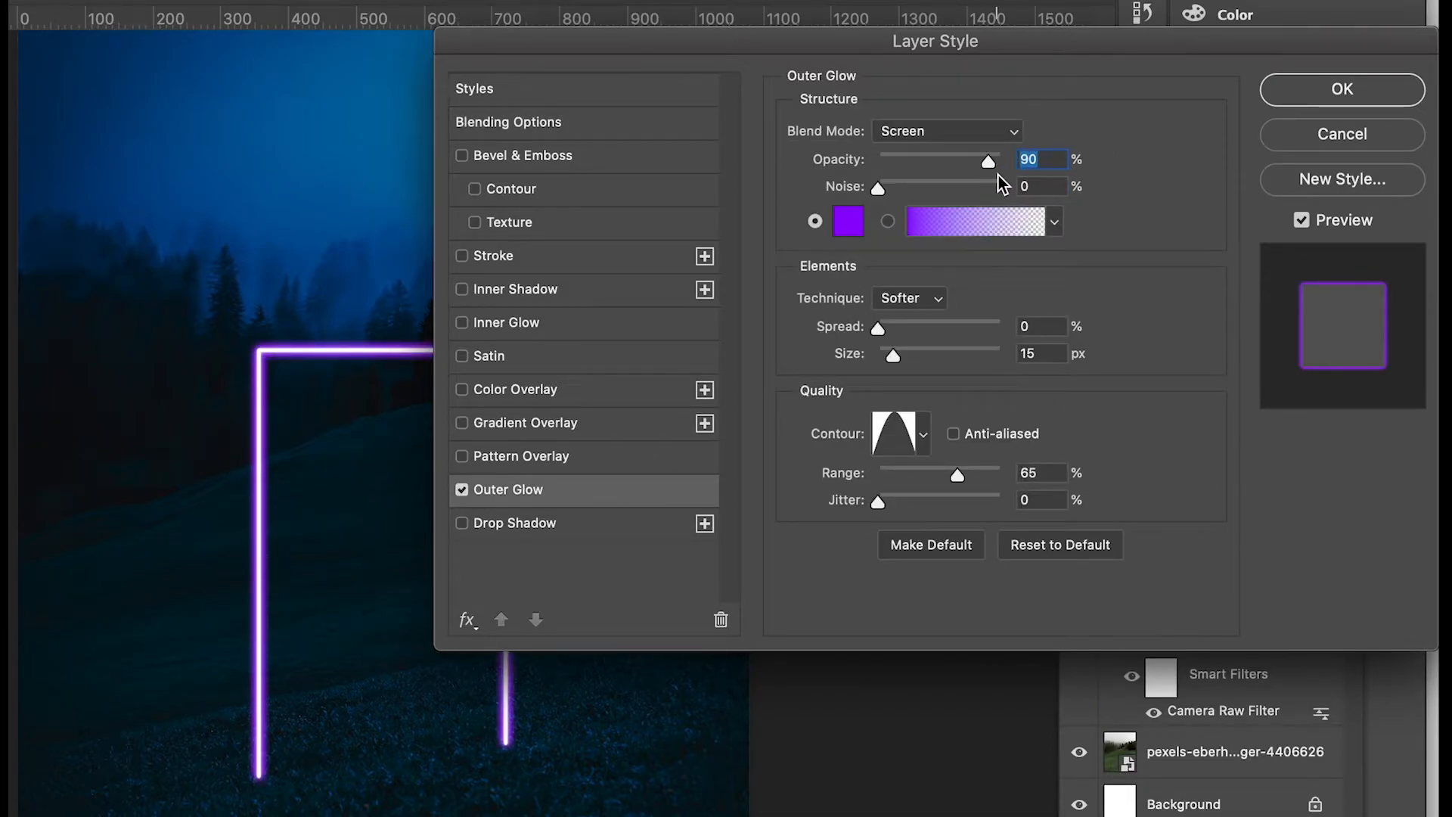
click(845, 221)
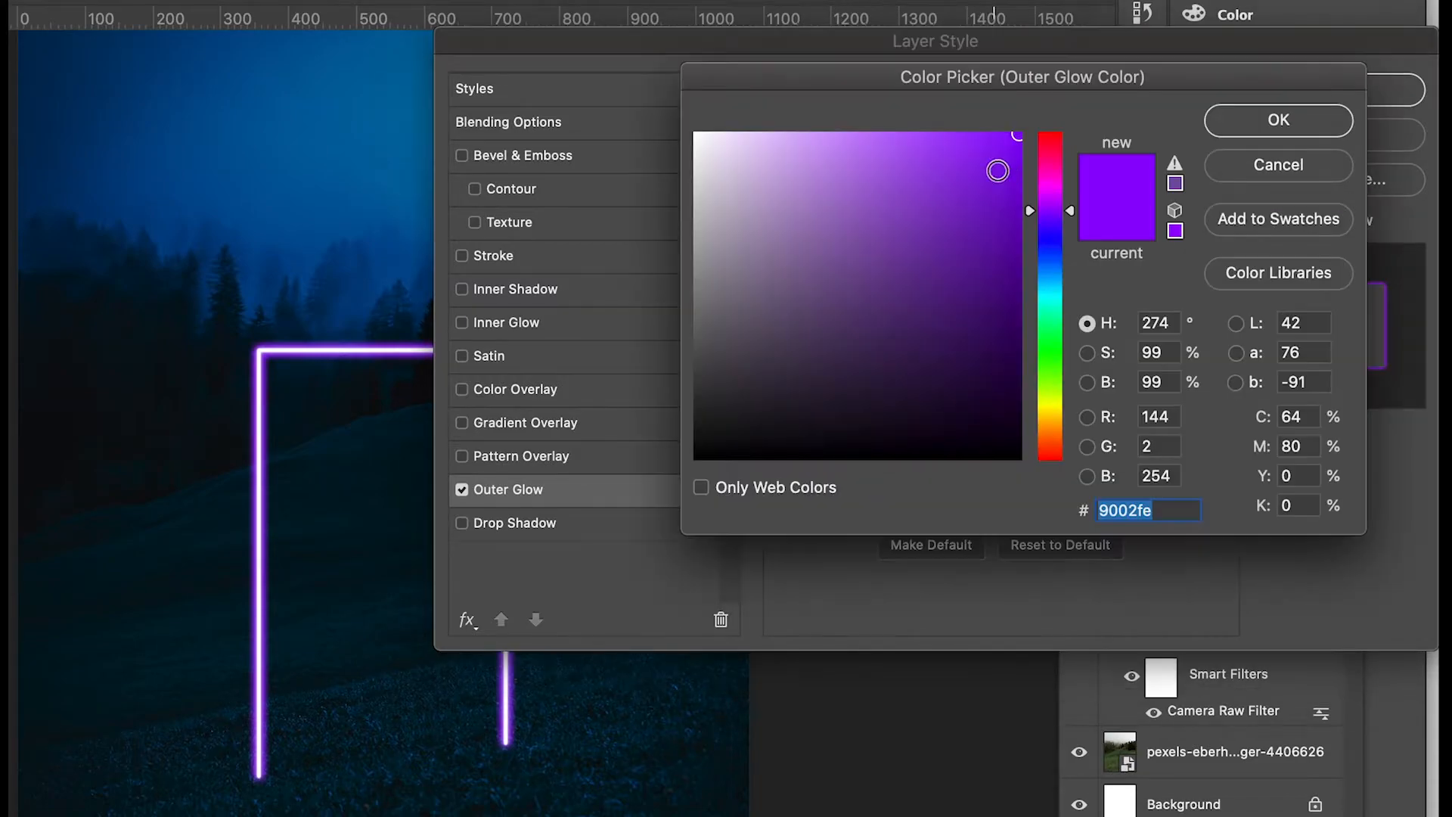
mouse_move(1072, 214)
mouse_down()
mouse_move(1069, 111)
mouse_move(1017, 132)
mouse_up()
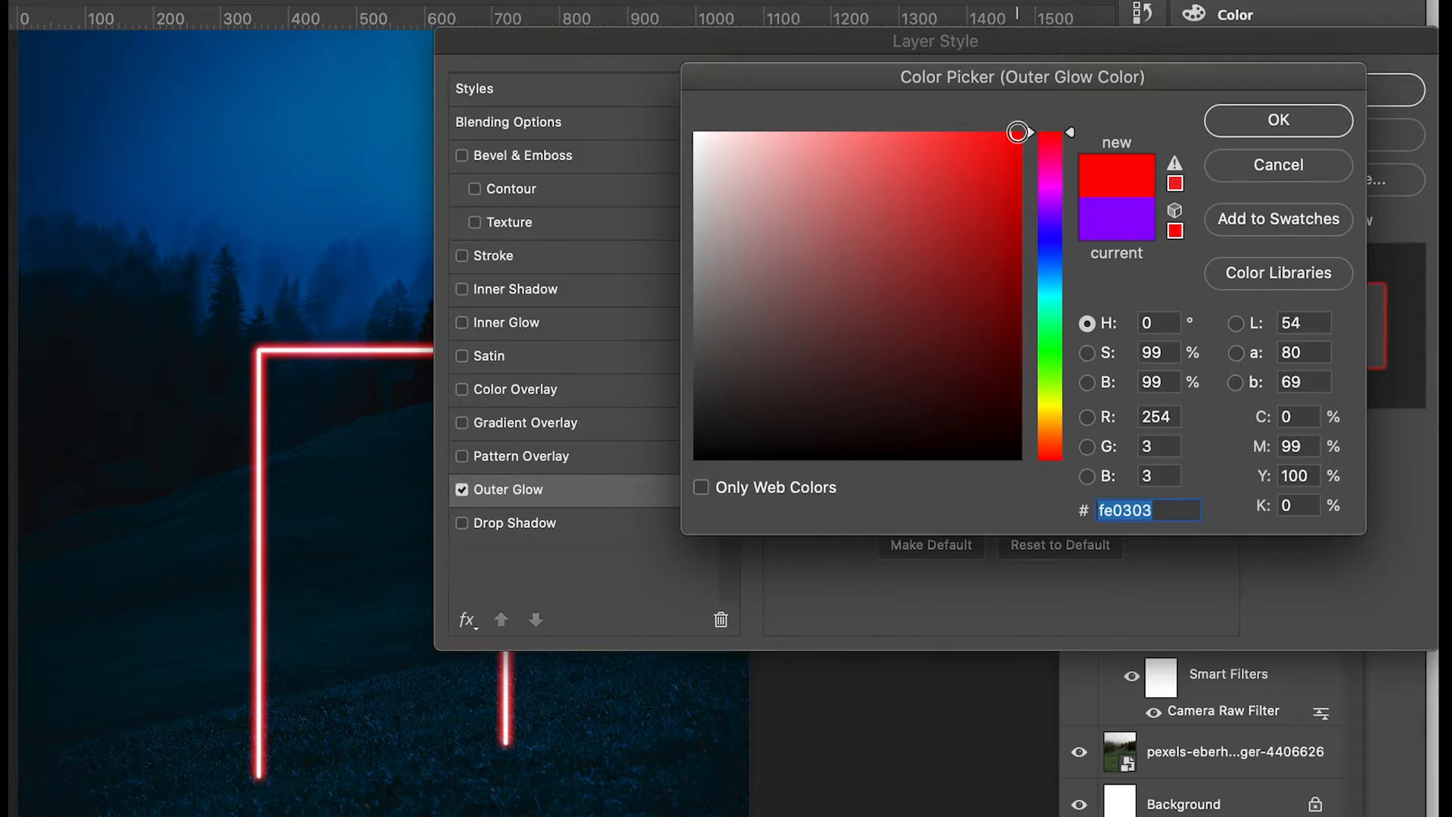
click(1246, 121)
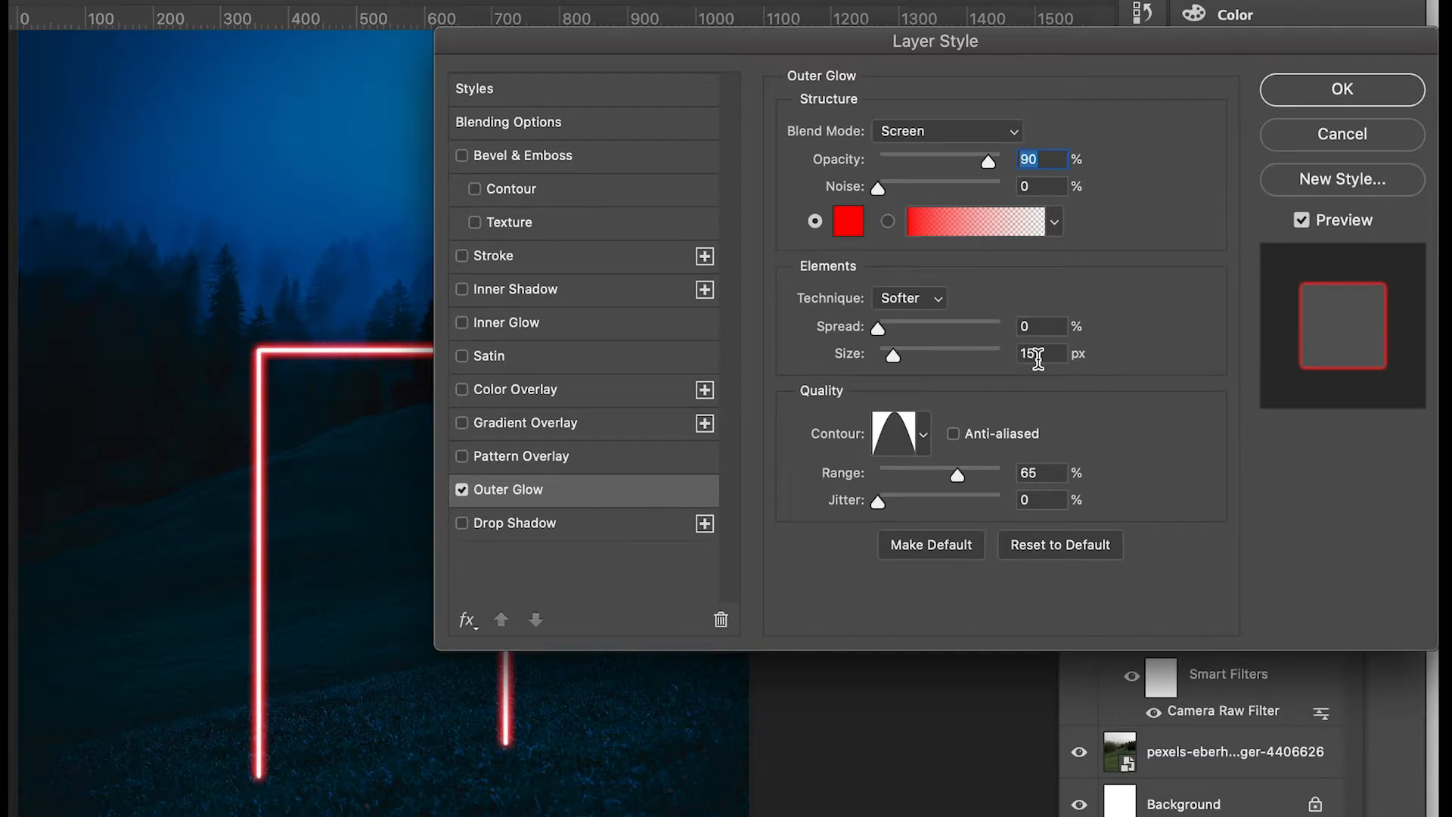
Choose the second preset contour, a single rounded peak, for the outer glow and apply the layer style.
click(923, 435)
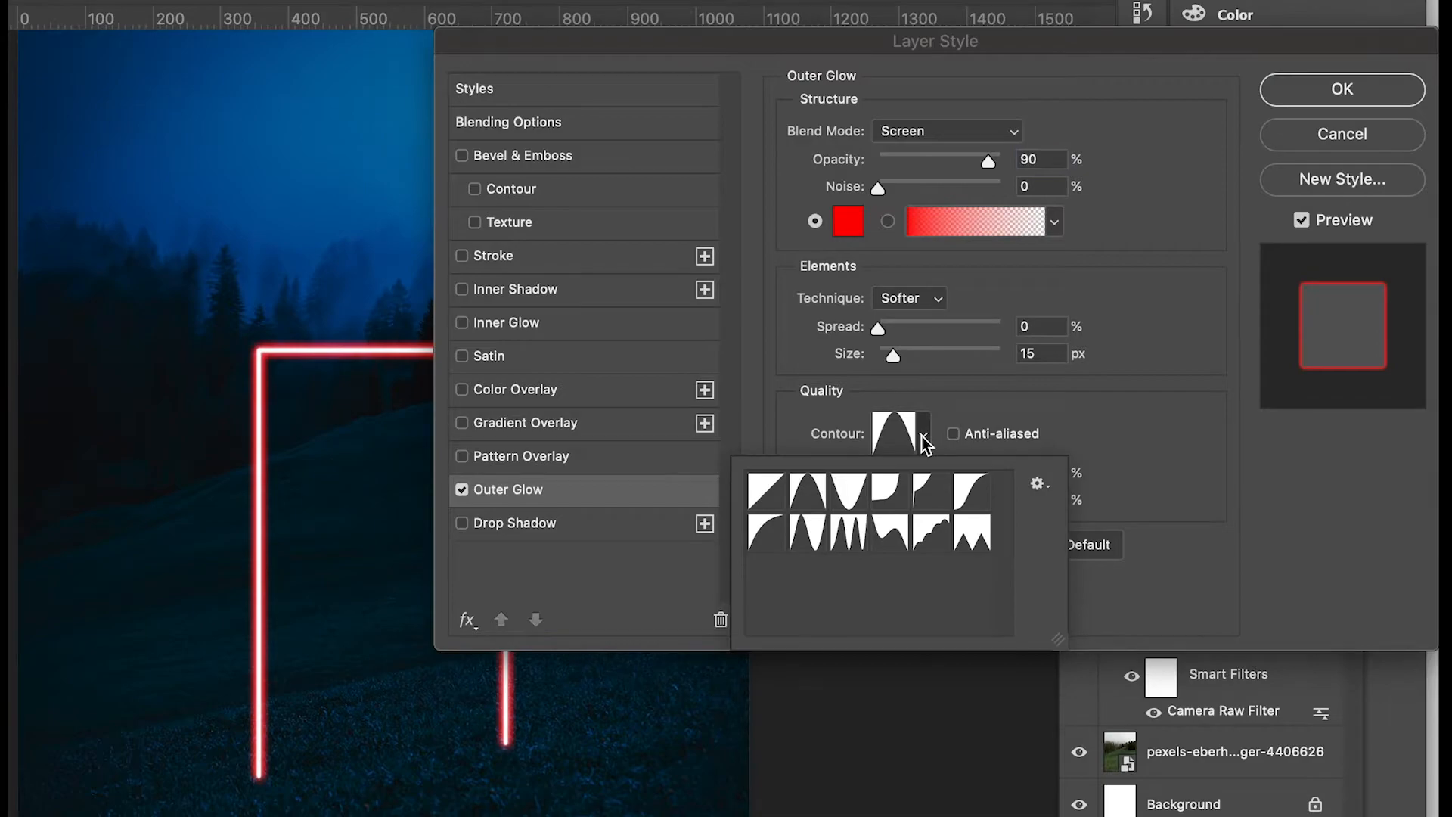
click(818, 495)
click(1033, 411)
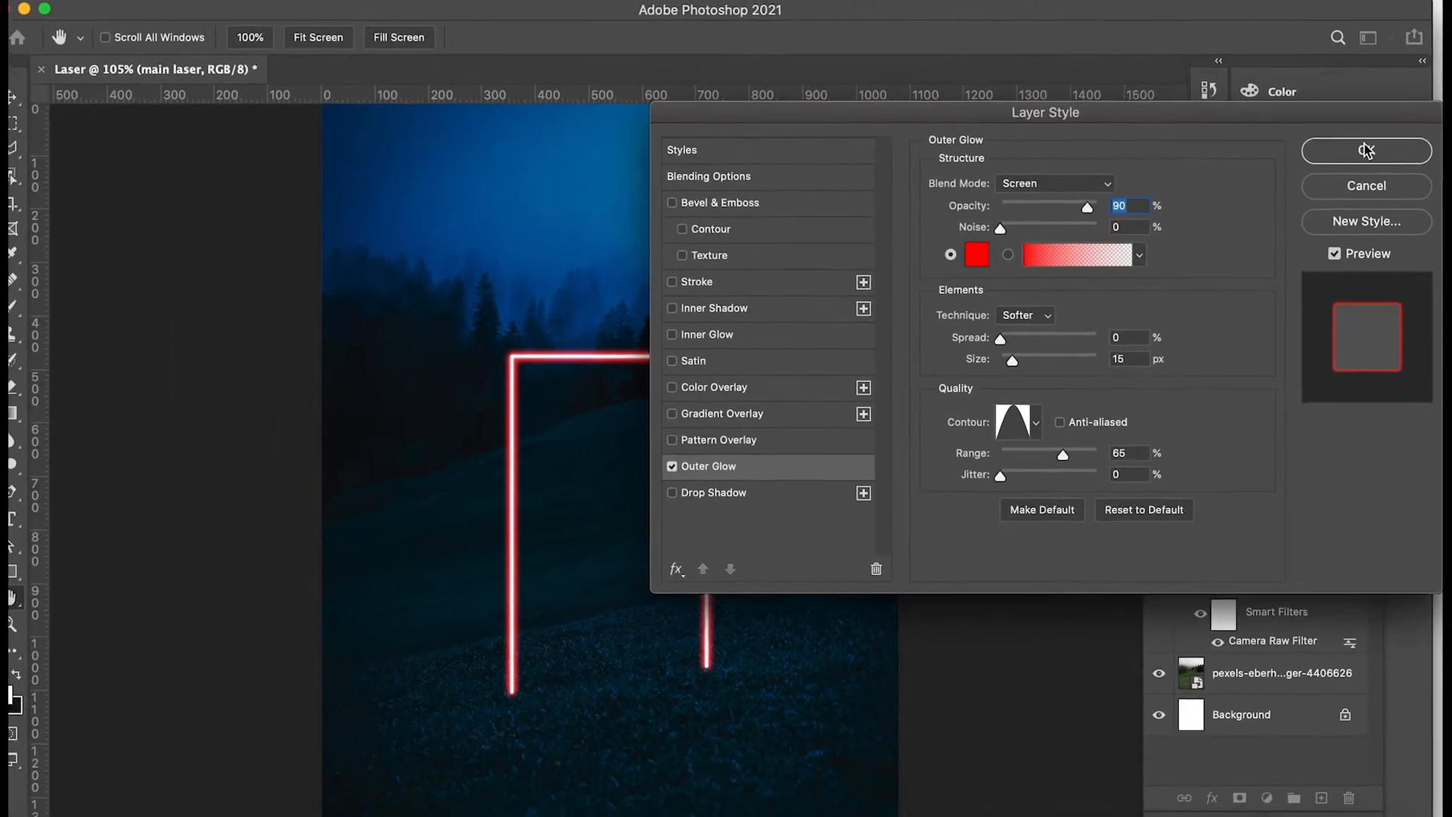
click(1365, 149)
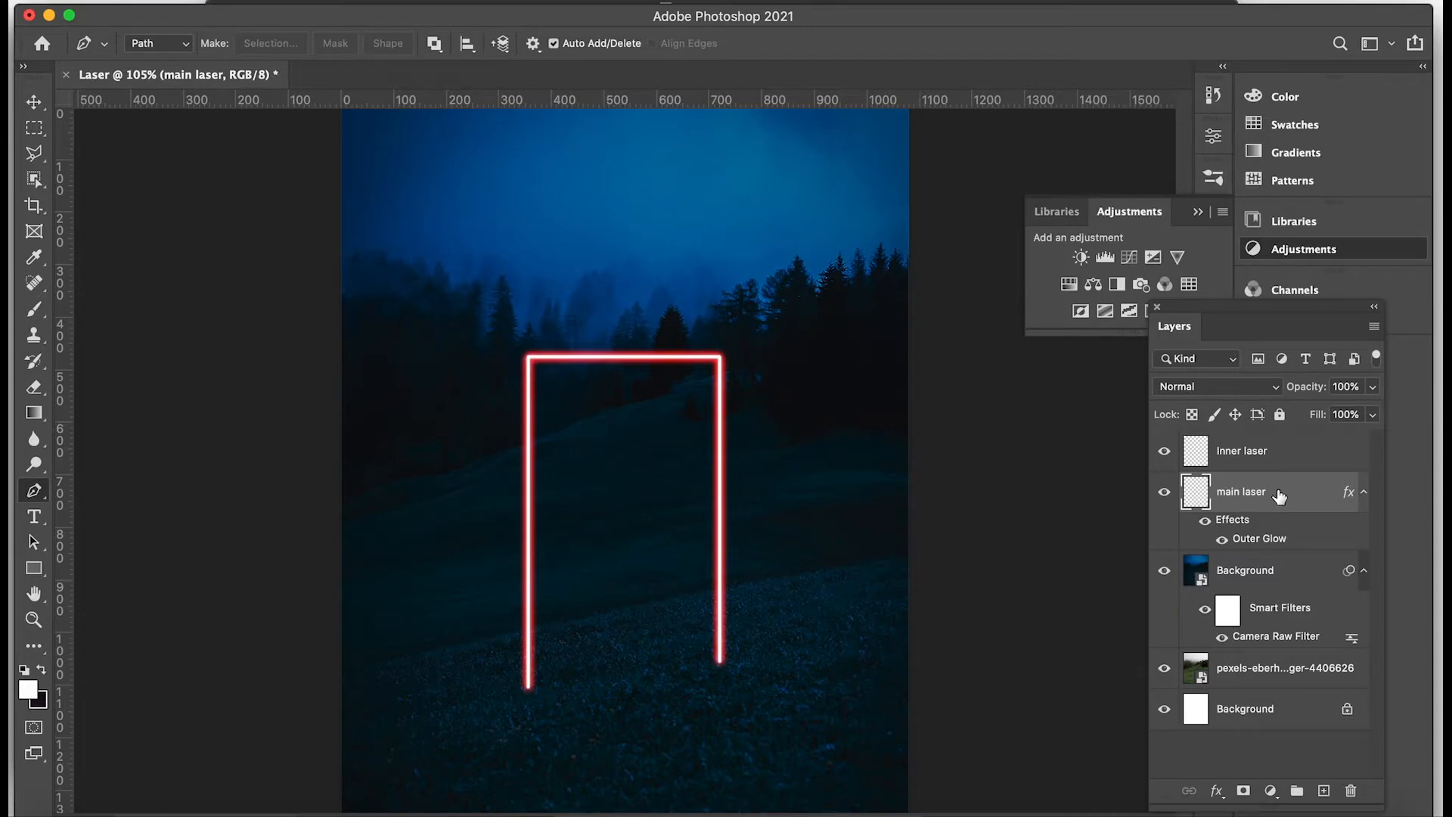
Duplicate the "main laser" layer, place the copy above "Inner laser" and name it "Outer glow".
key(super+j)
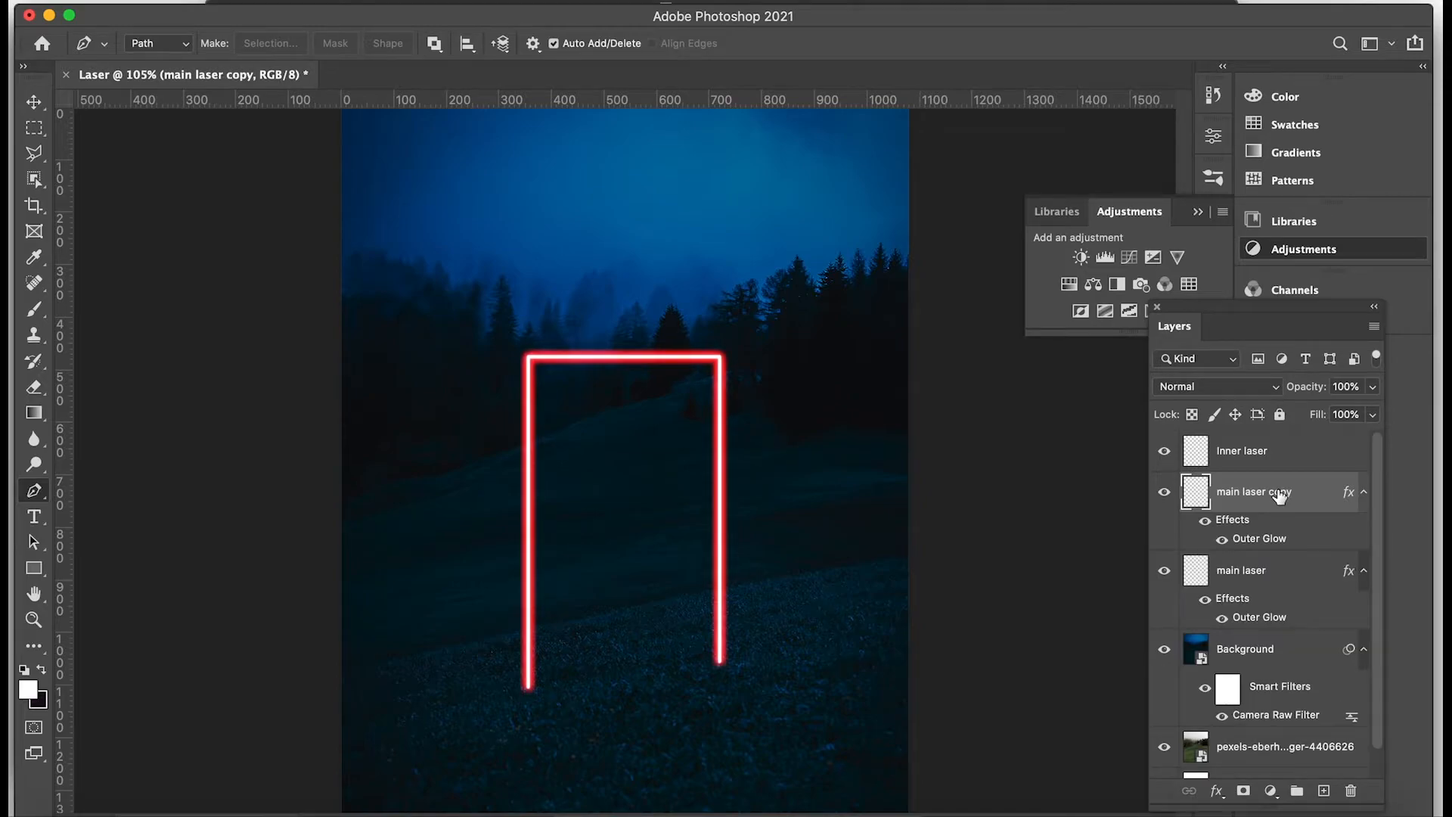
drag(1278, 493, 1278, 439)
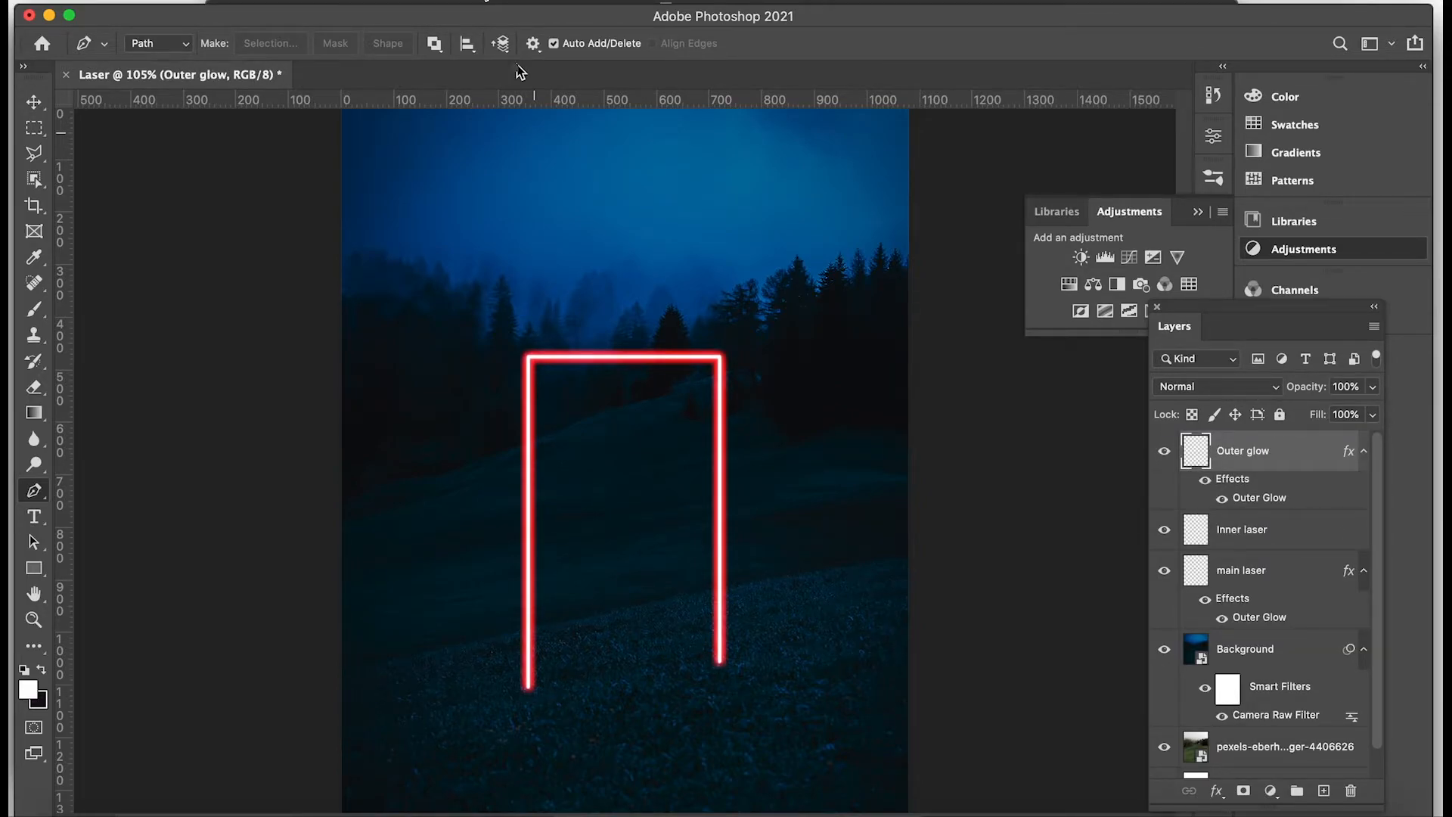
Apply a Gaussian Blur with a radius of 15 pixels to the "Outer glow" layer.
click(485, 0)
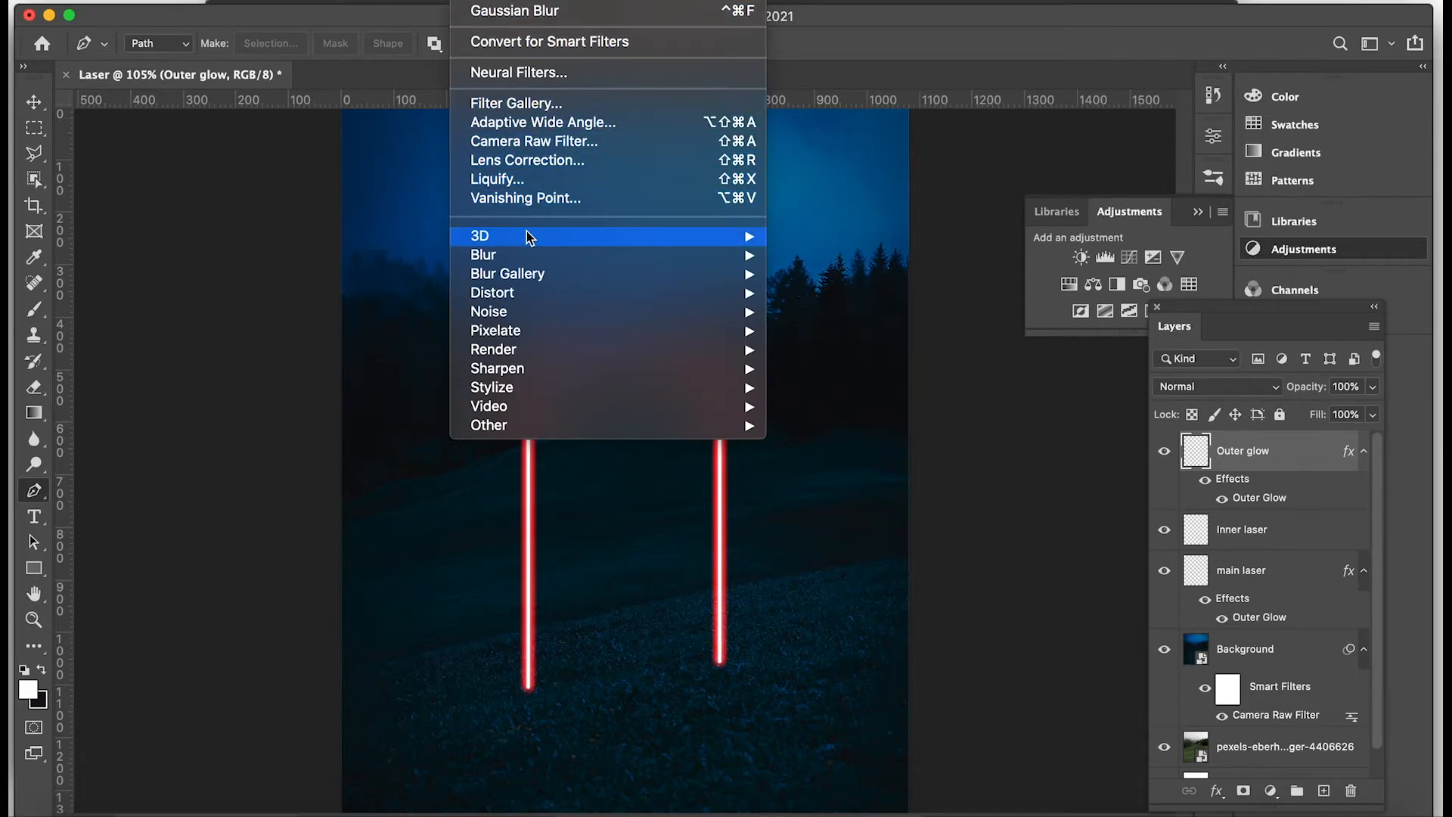
mouse_move(669, 255)
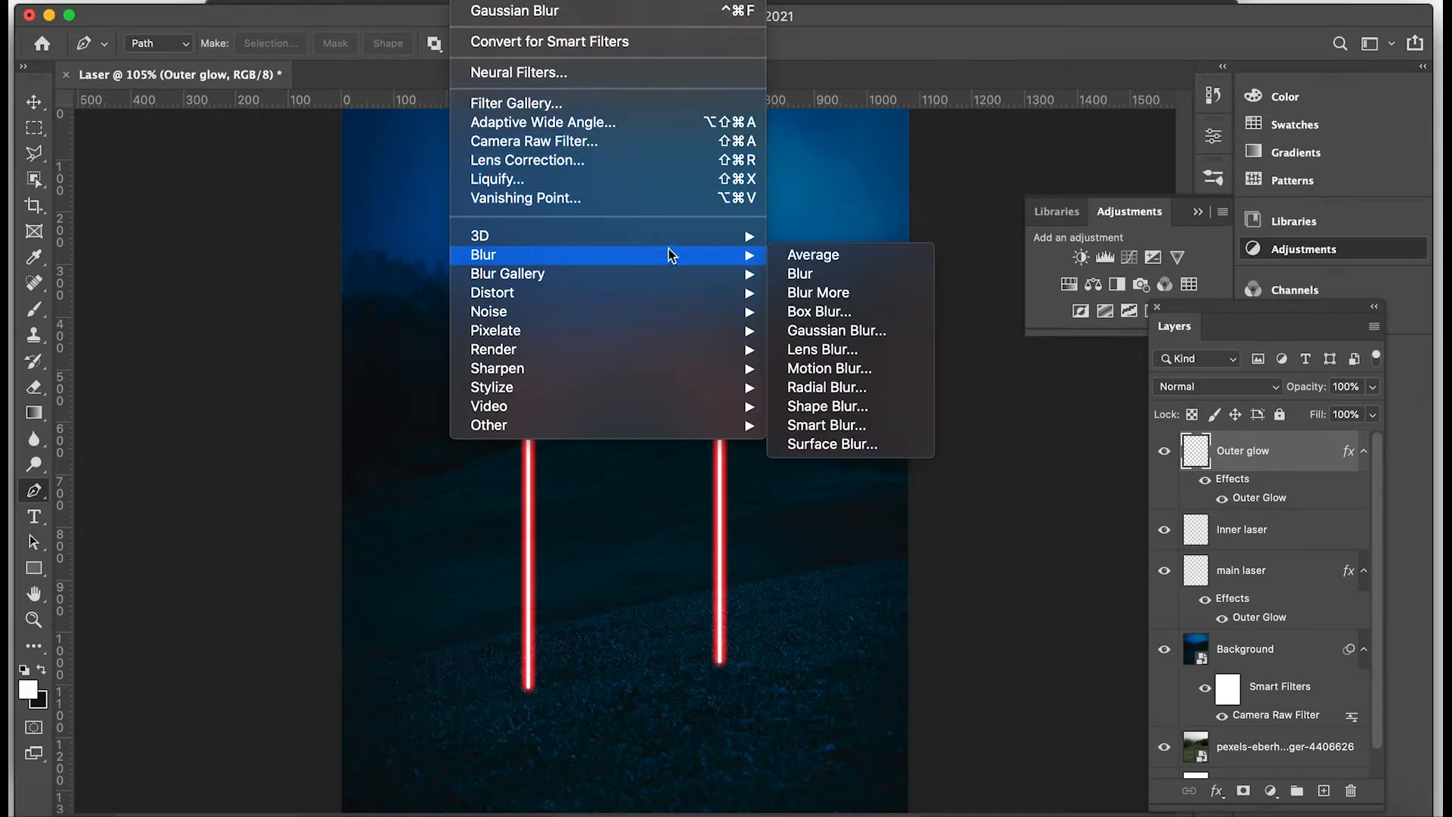
click(821, 335)
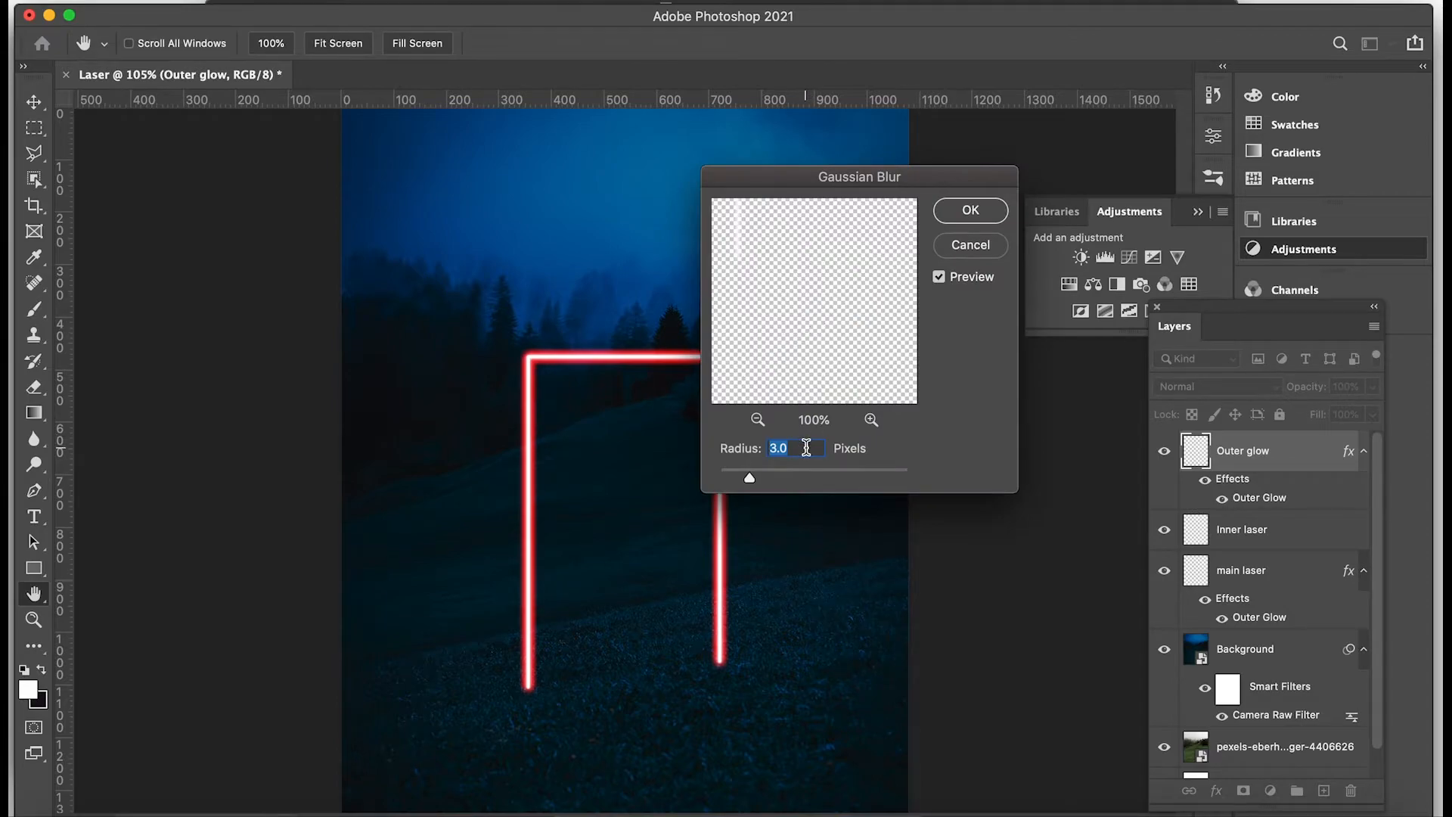
text(20)
key(BackSpace)
key(BackSpace)
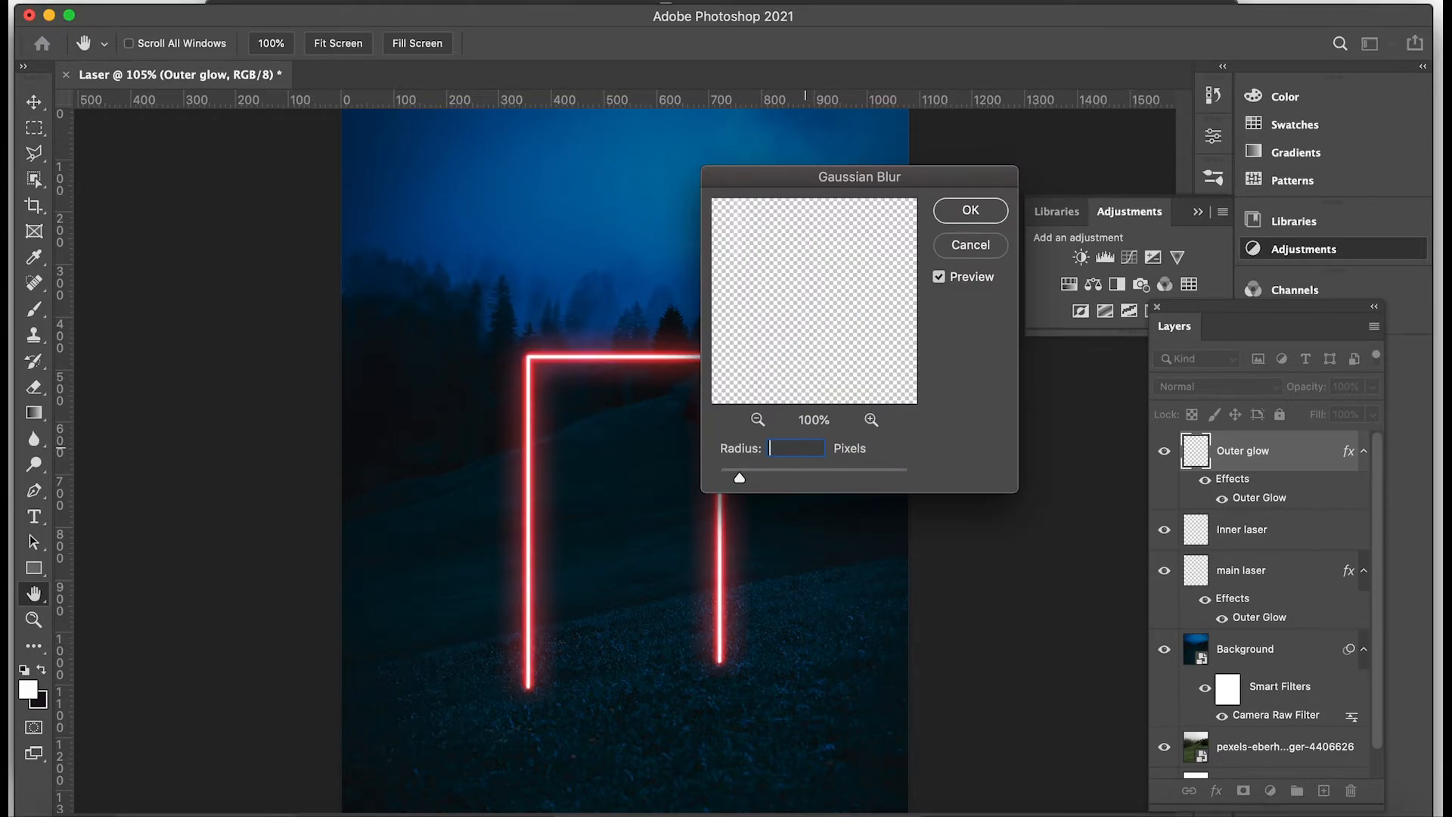
text(15)
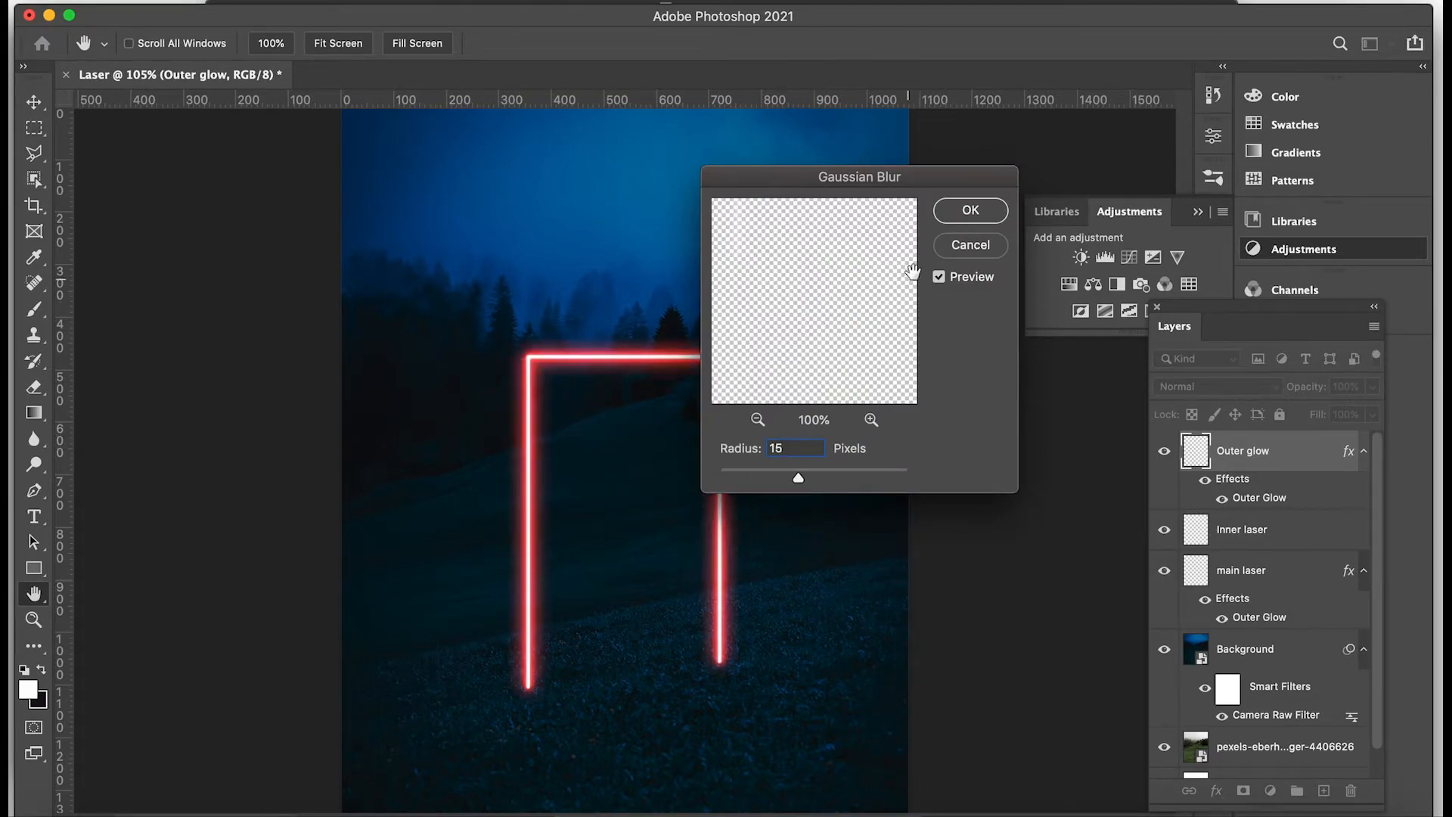
click(970, 211)
key(p)
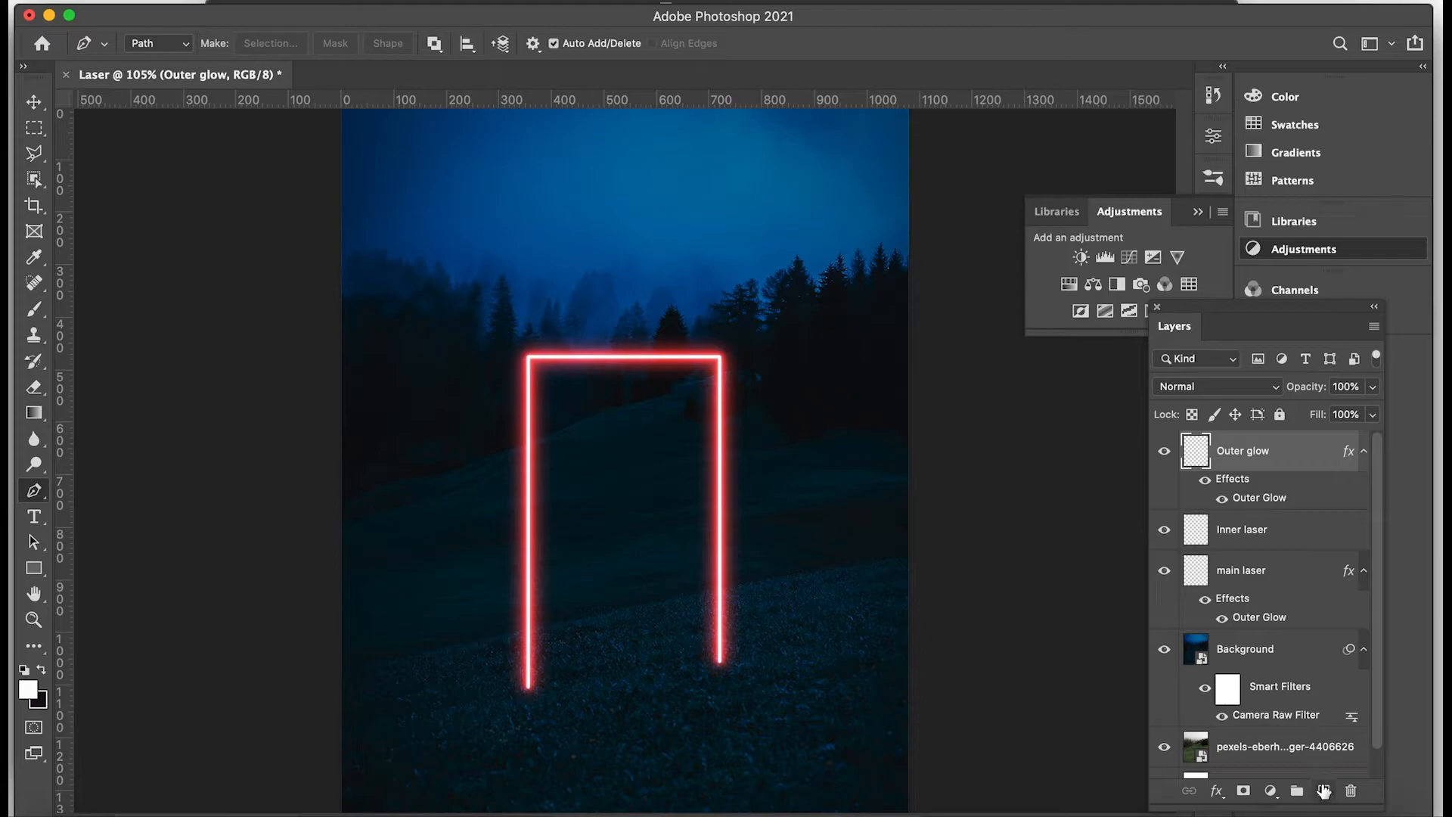
Create a new layer above "Outer glow" and name it "Bottom glow".
click(1323, 790)
double_click(1232, 450)
text(Bottom glow)
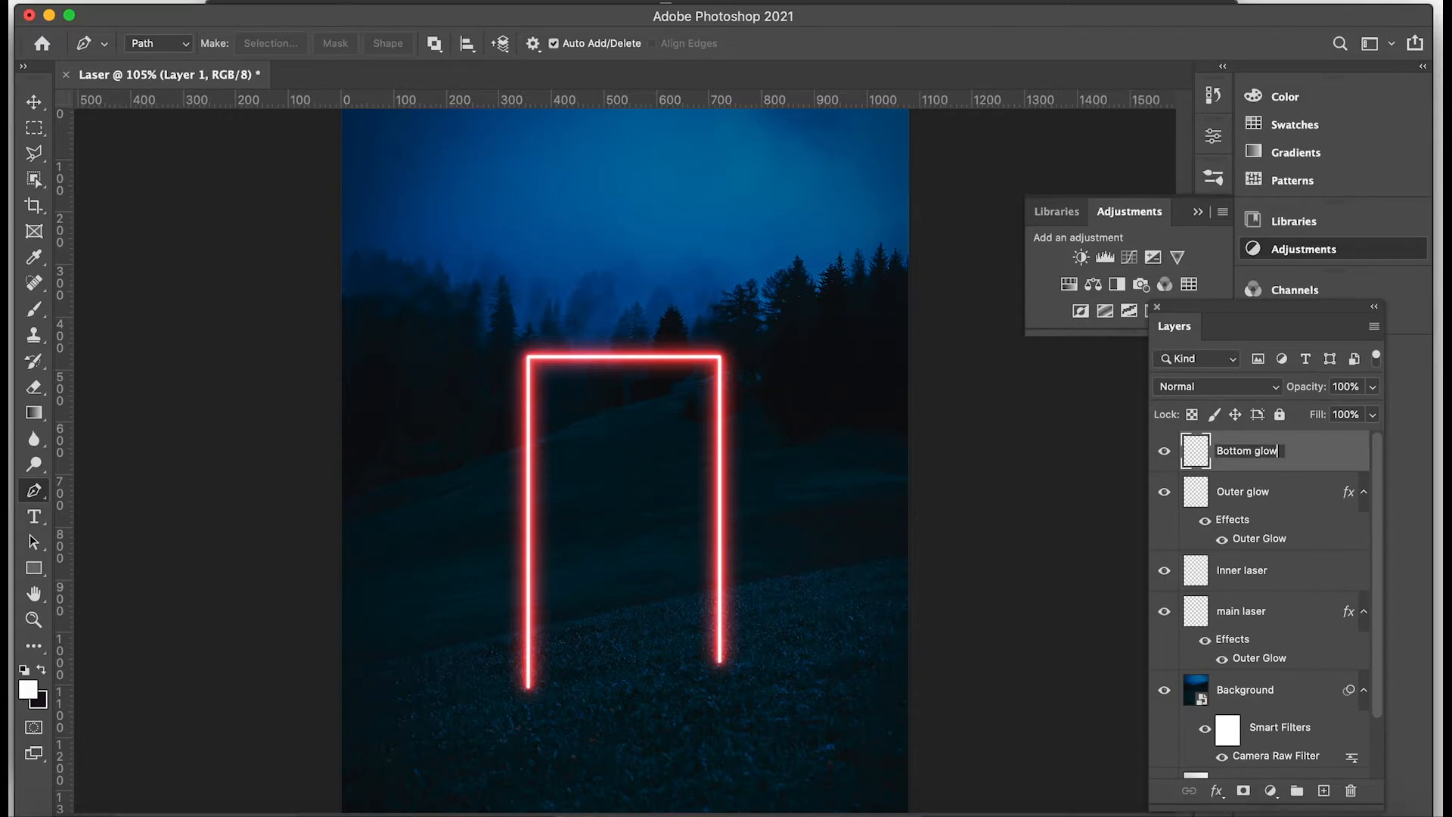
key(Return)
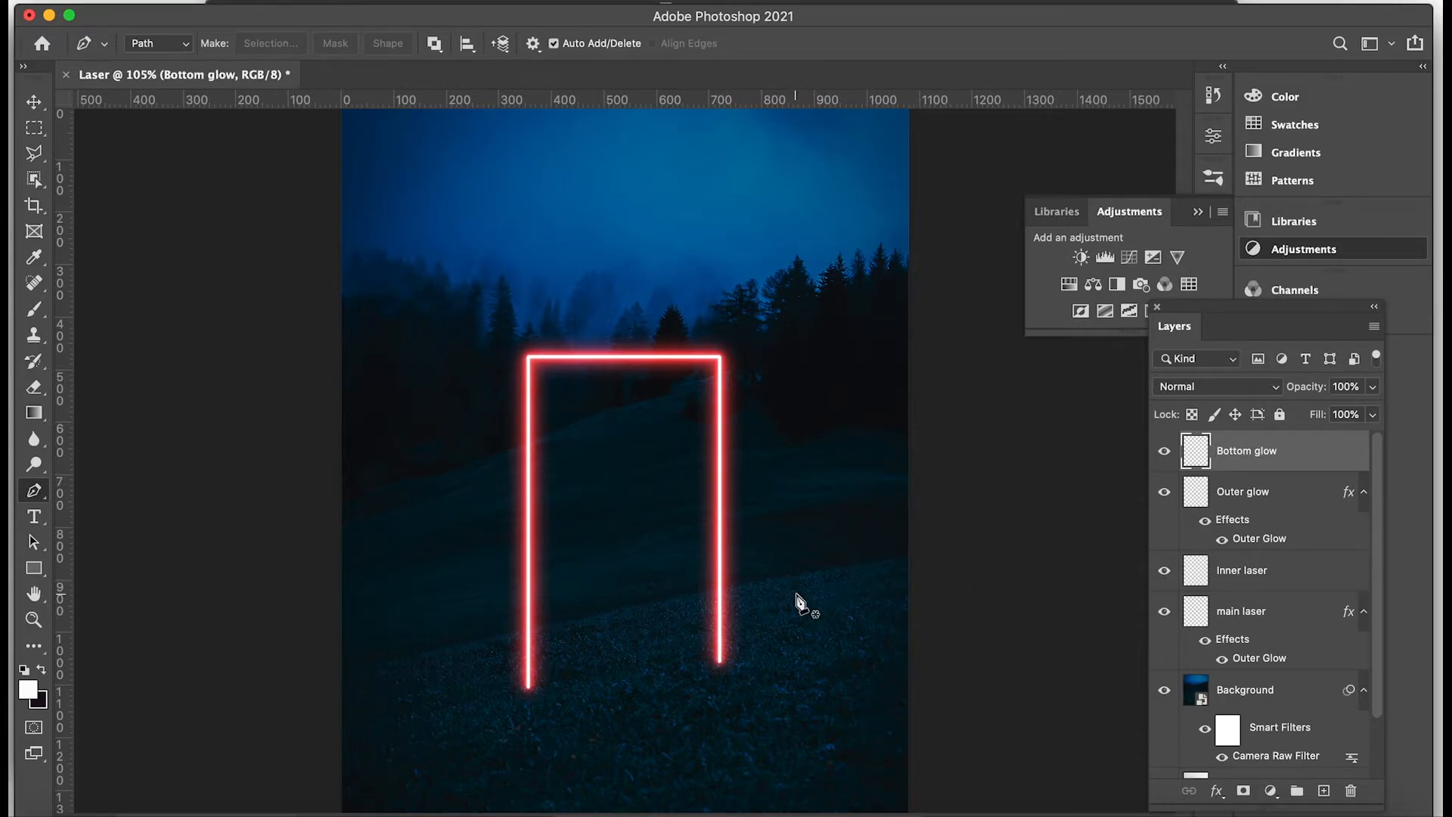
Set the Brush tool to a Soft Round tip with 0% hardness and a size of 200 px.
key(b)
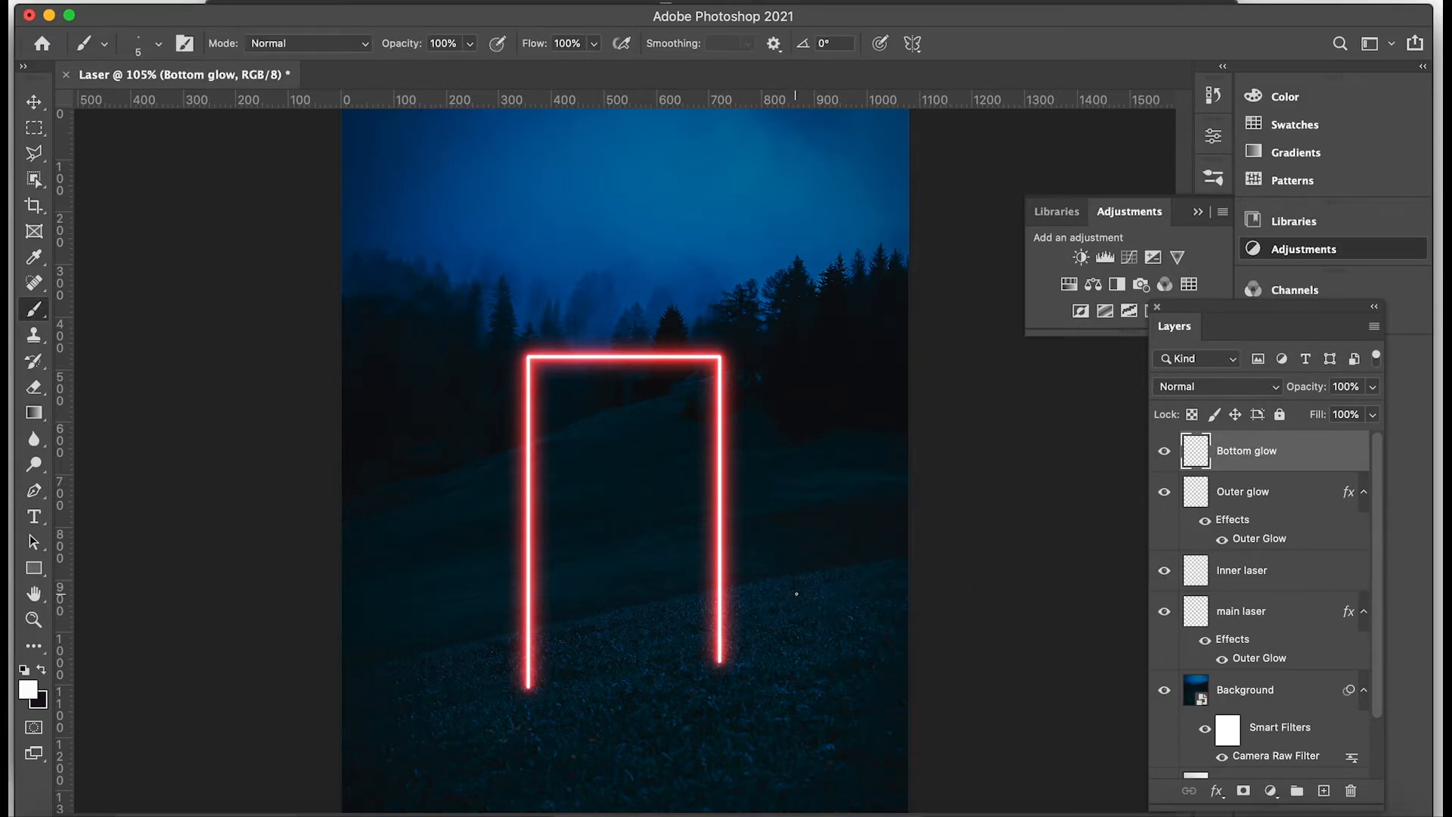
click(159, 46)
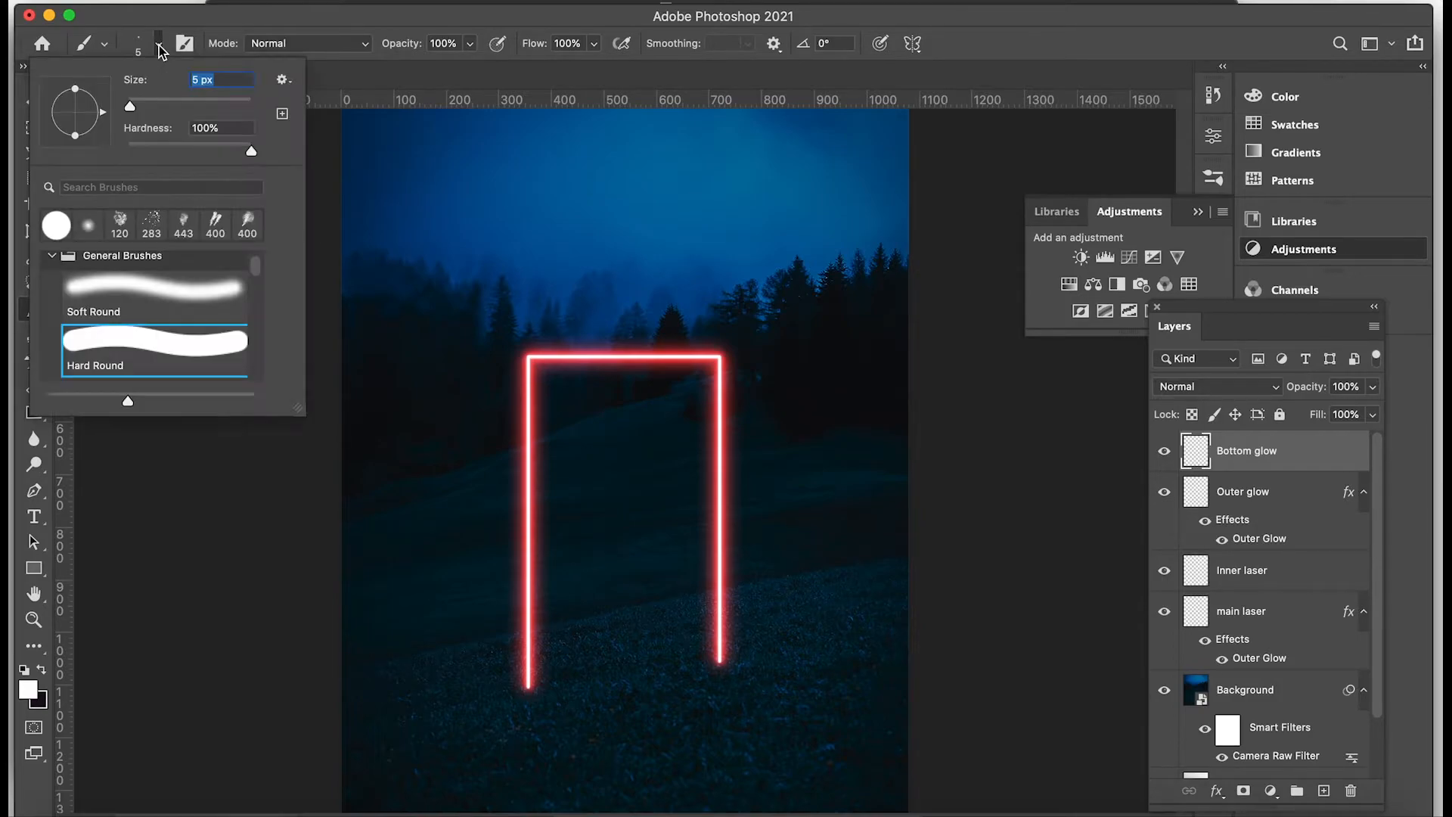
click(88, 227)
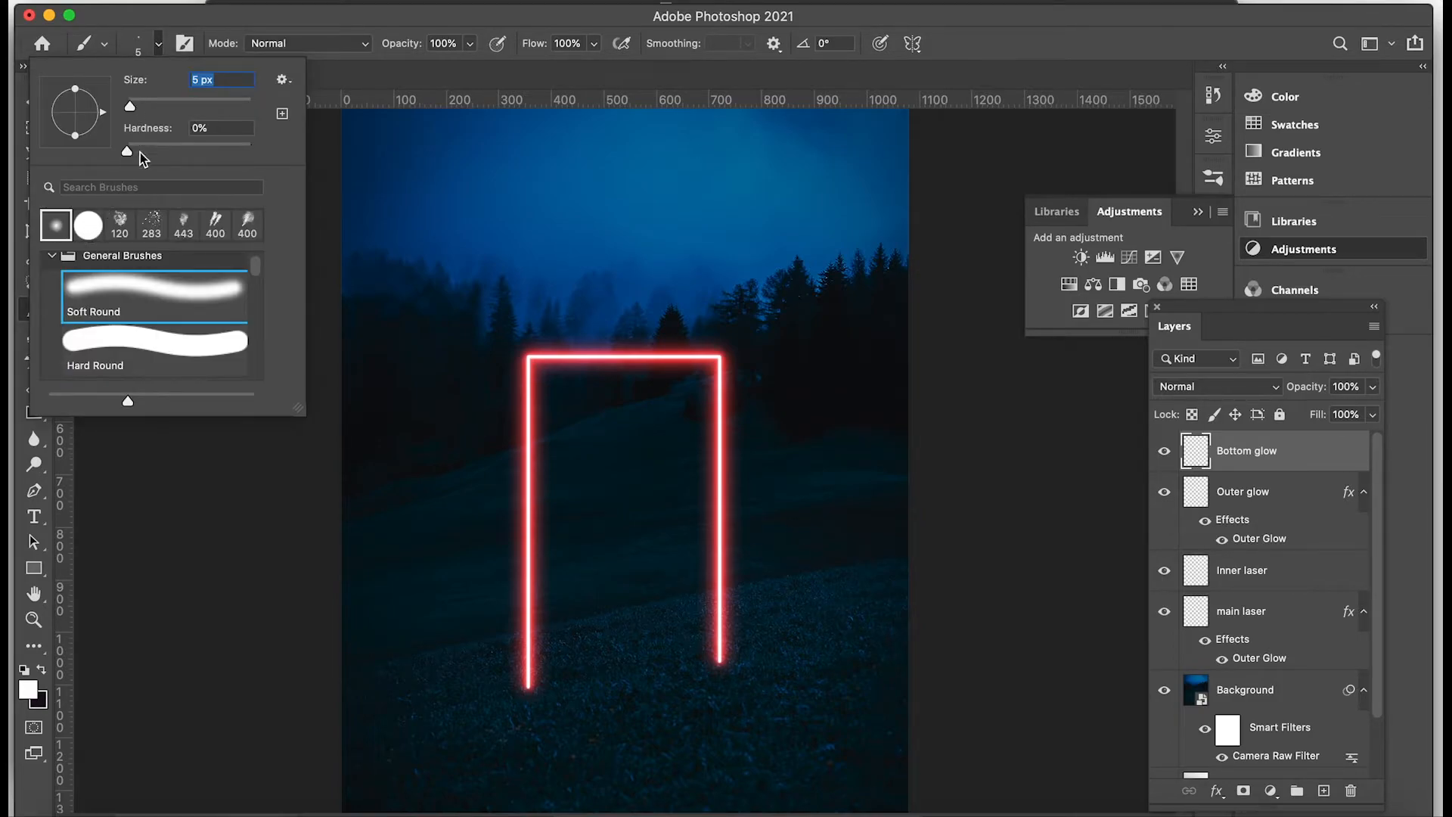
text(200)
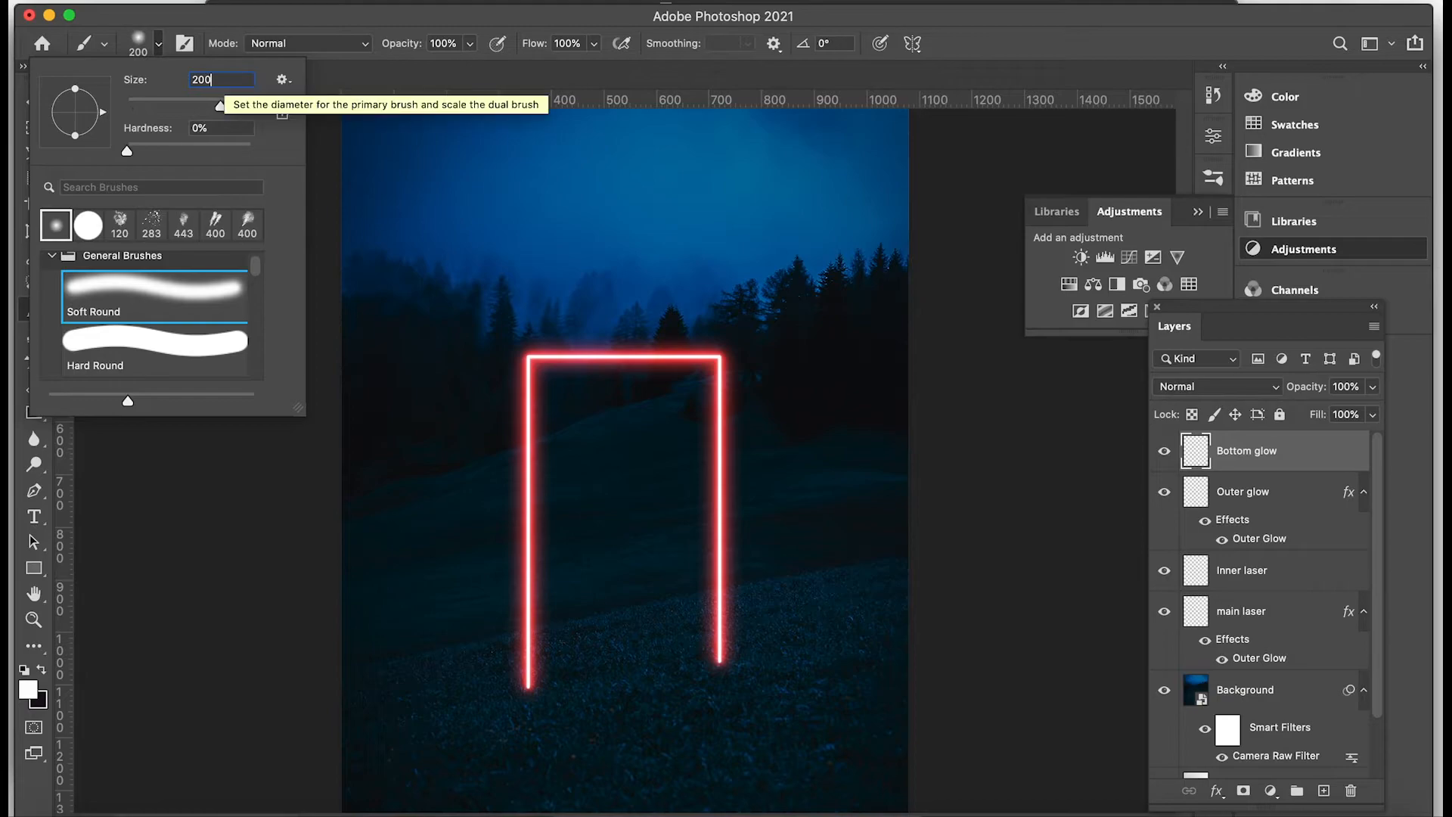
key(Return)
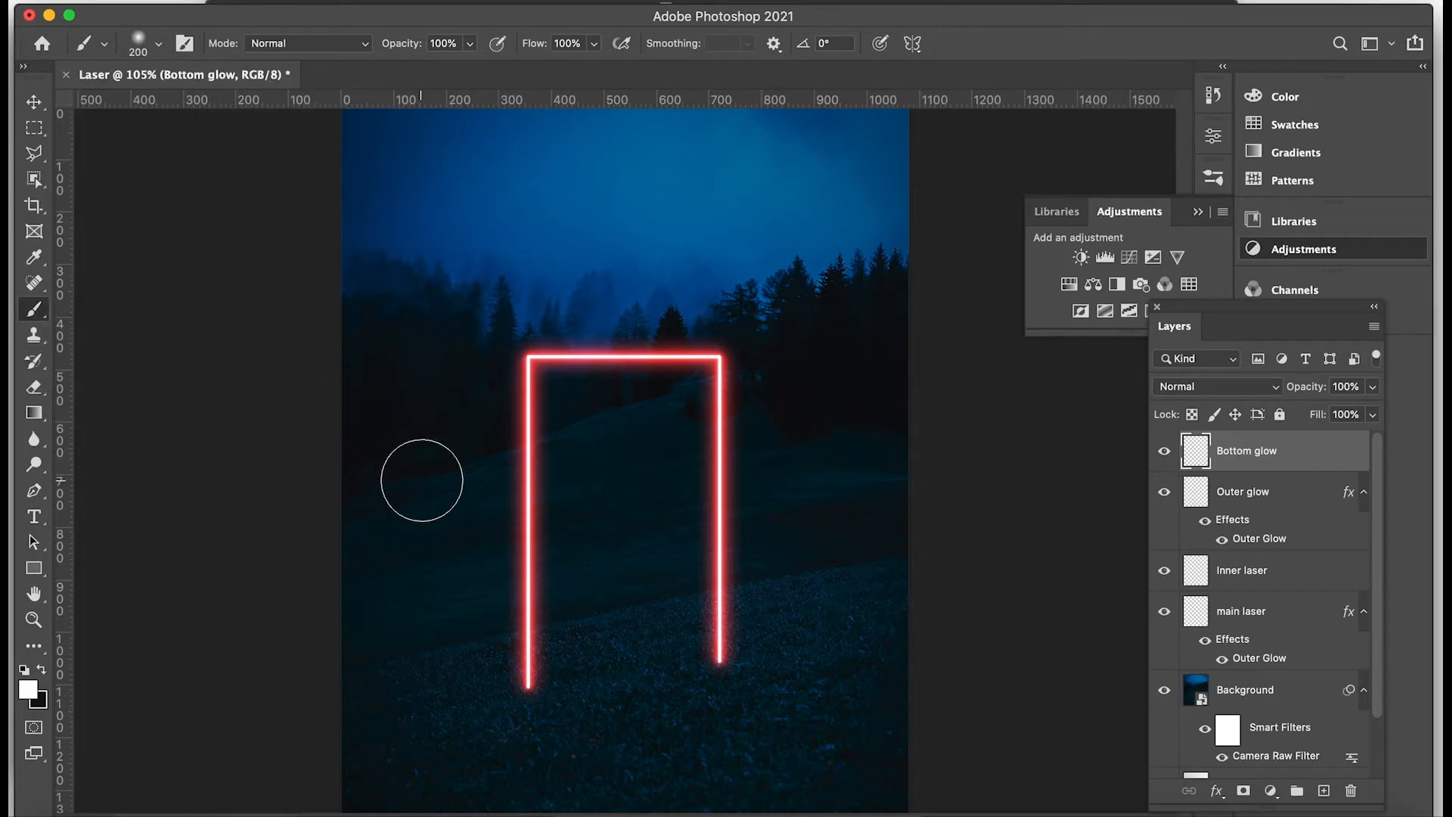
Set the foreground color to bright red and paint one dab at the foot of the frame's left leg.
click(28, 689)
drag(1156, 254, 1157, 188)
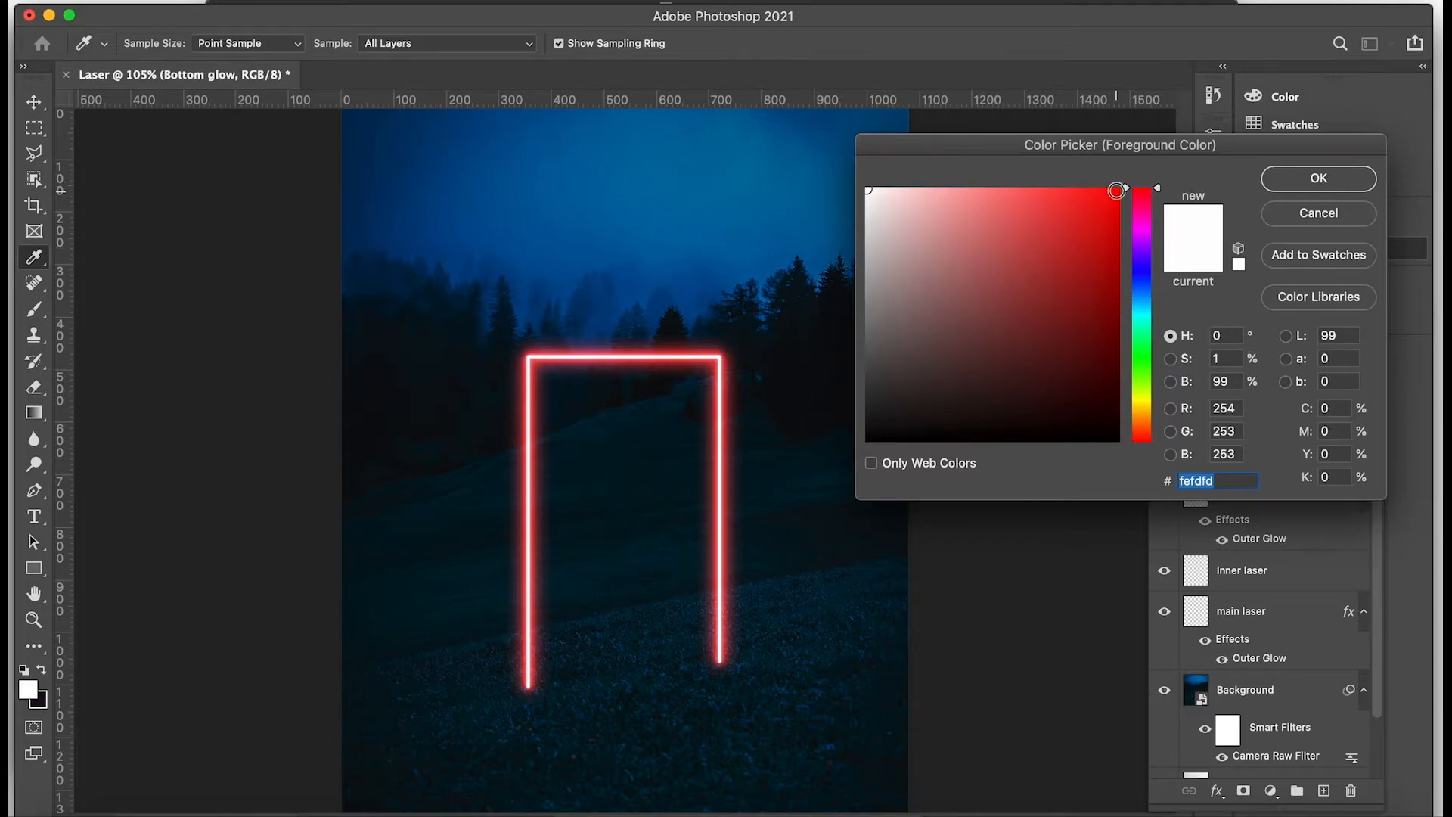
click(1116, 190)
click(1273, 181)
key(b)
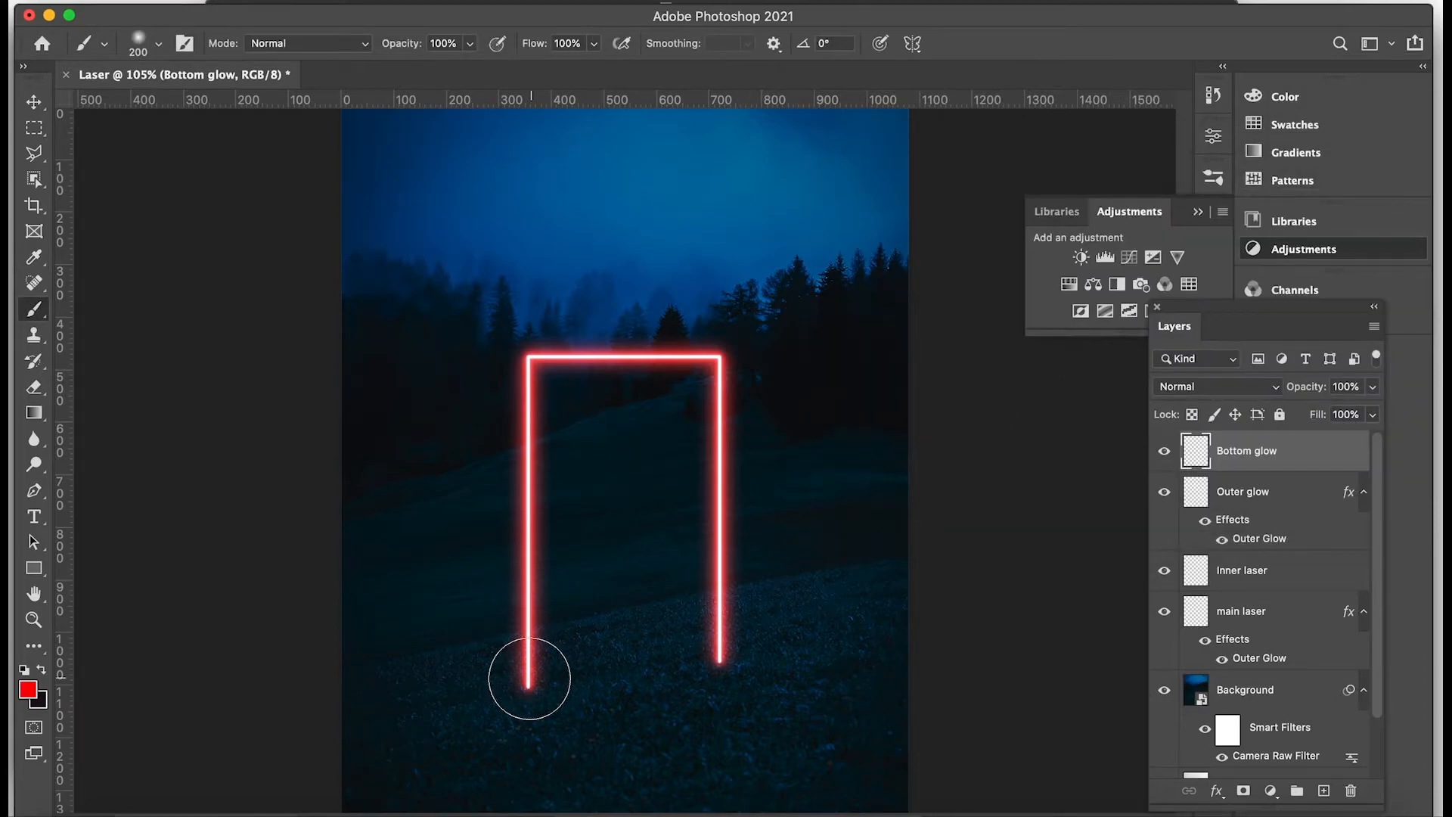
click(529, 702)
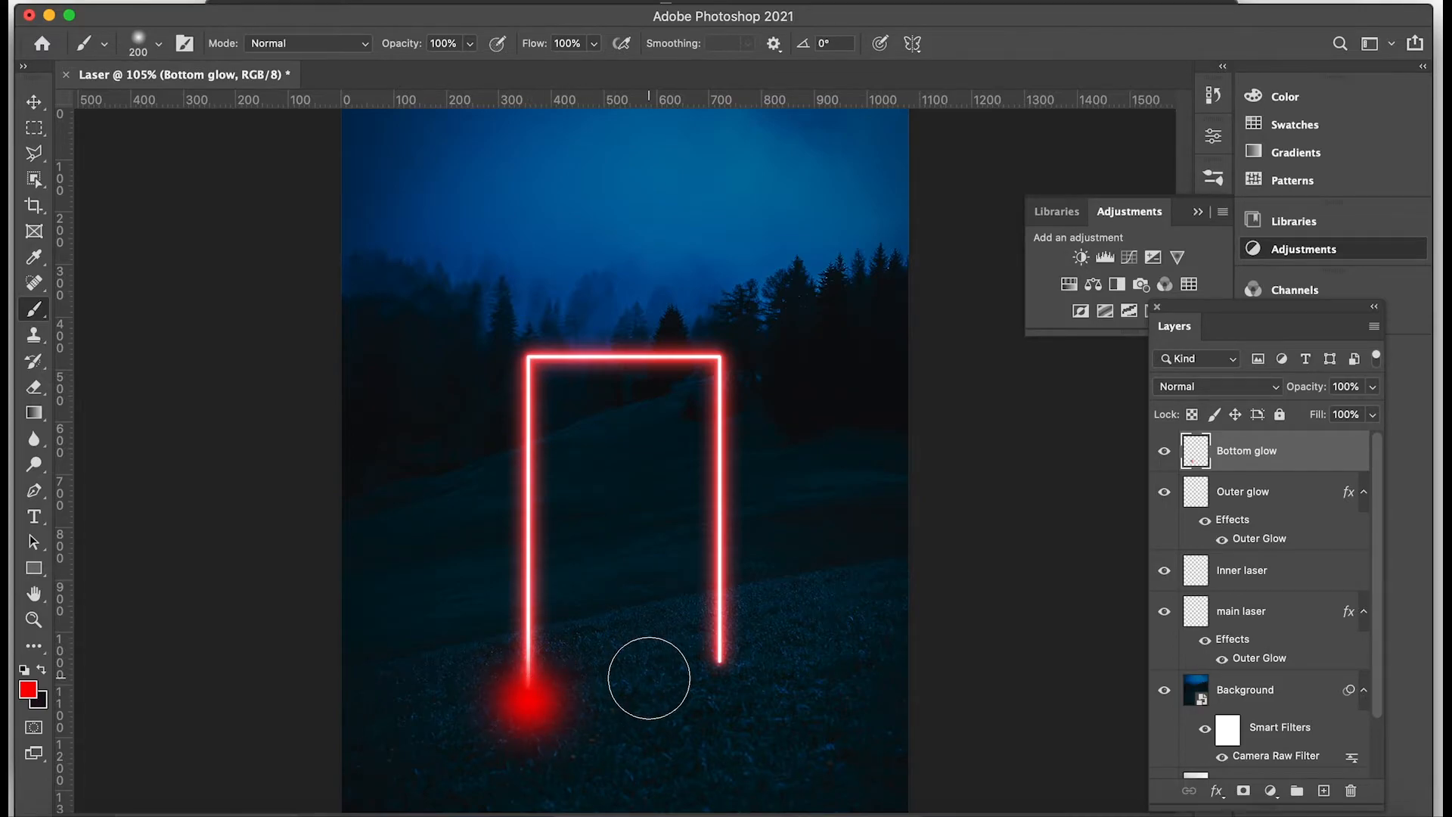
Transform the red dab, flattening it to about 34% height at full width and centering it on the left leg's foot.
click(34, 101)
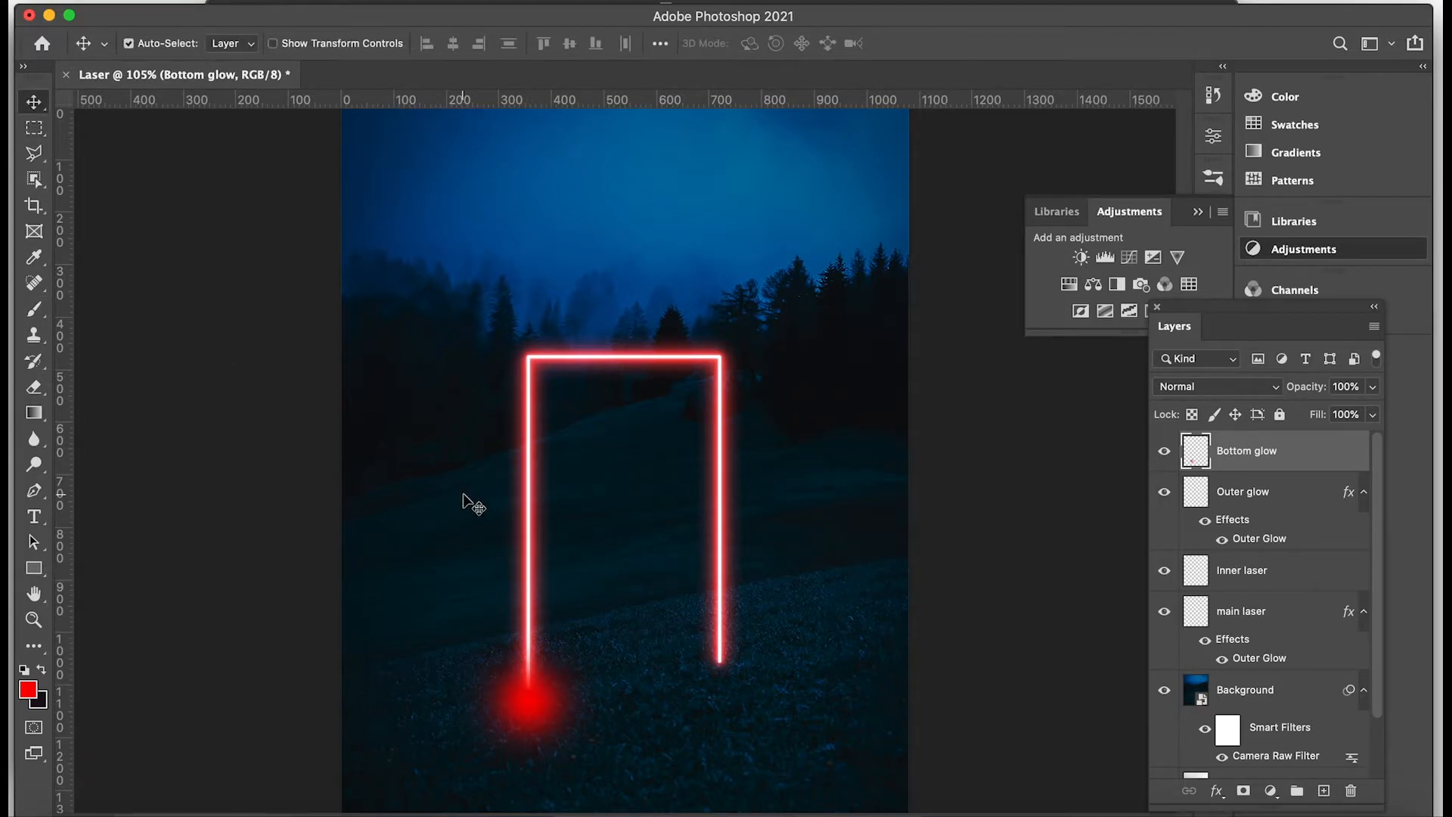
key(super+t)
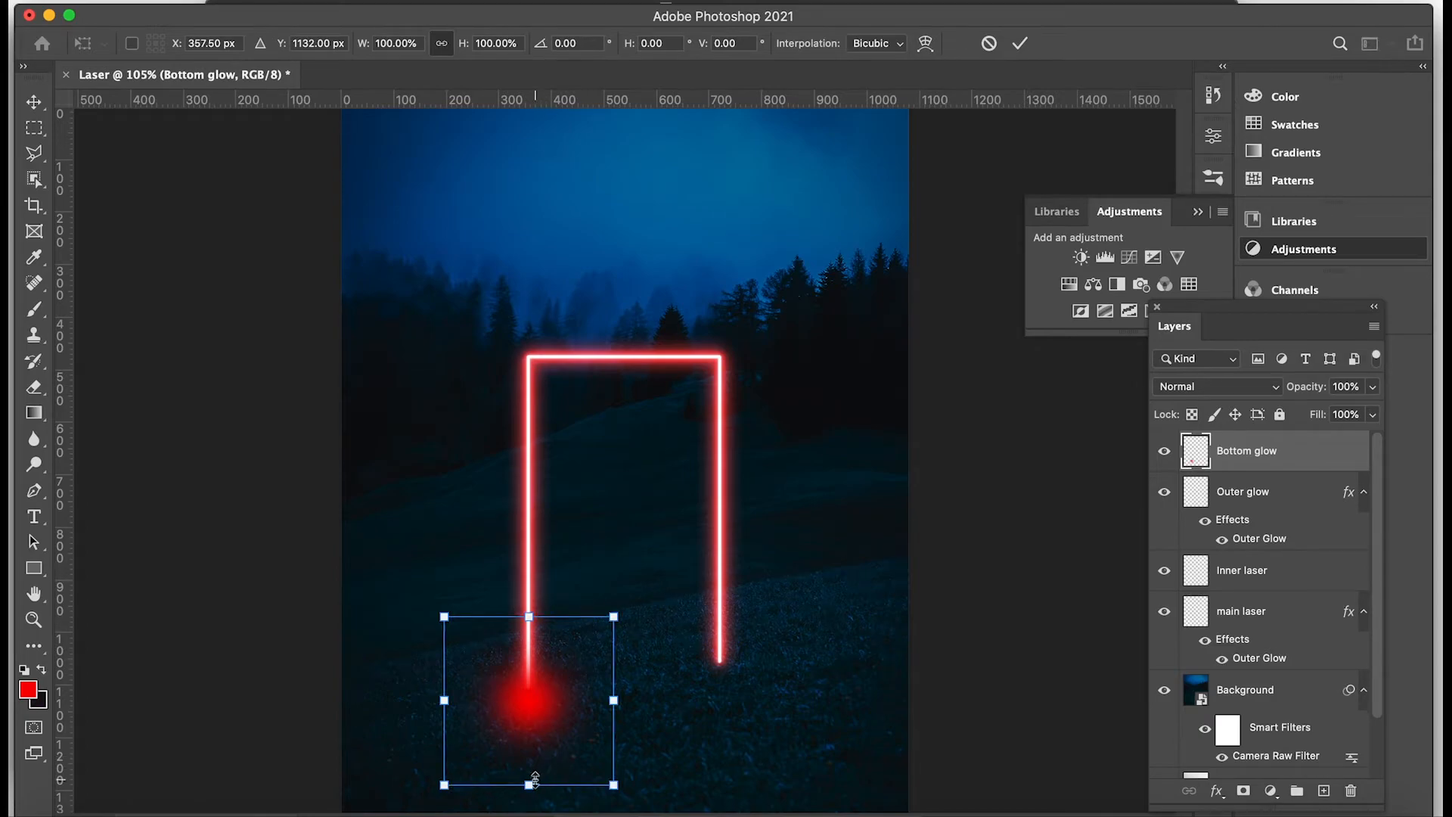
drag(536, 779, 543, 697)
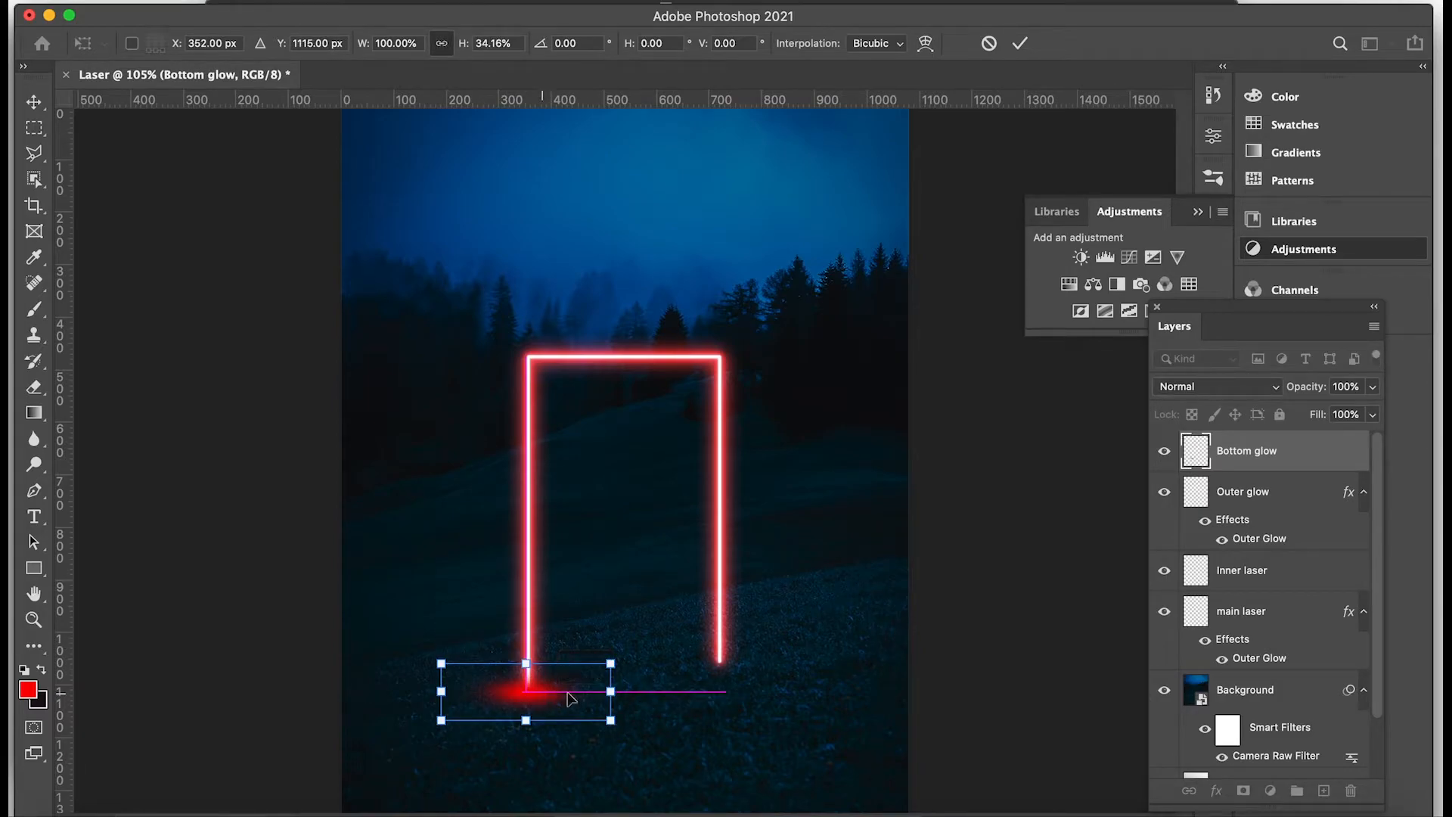
Set the "Bottom glow" layer to Screen blend mode with 70% opacity and commit the transform.
click(1276, 387)
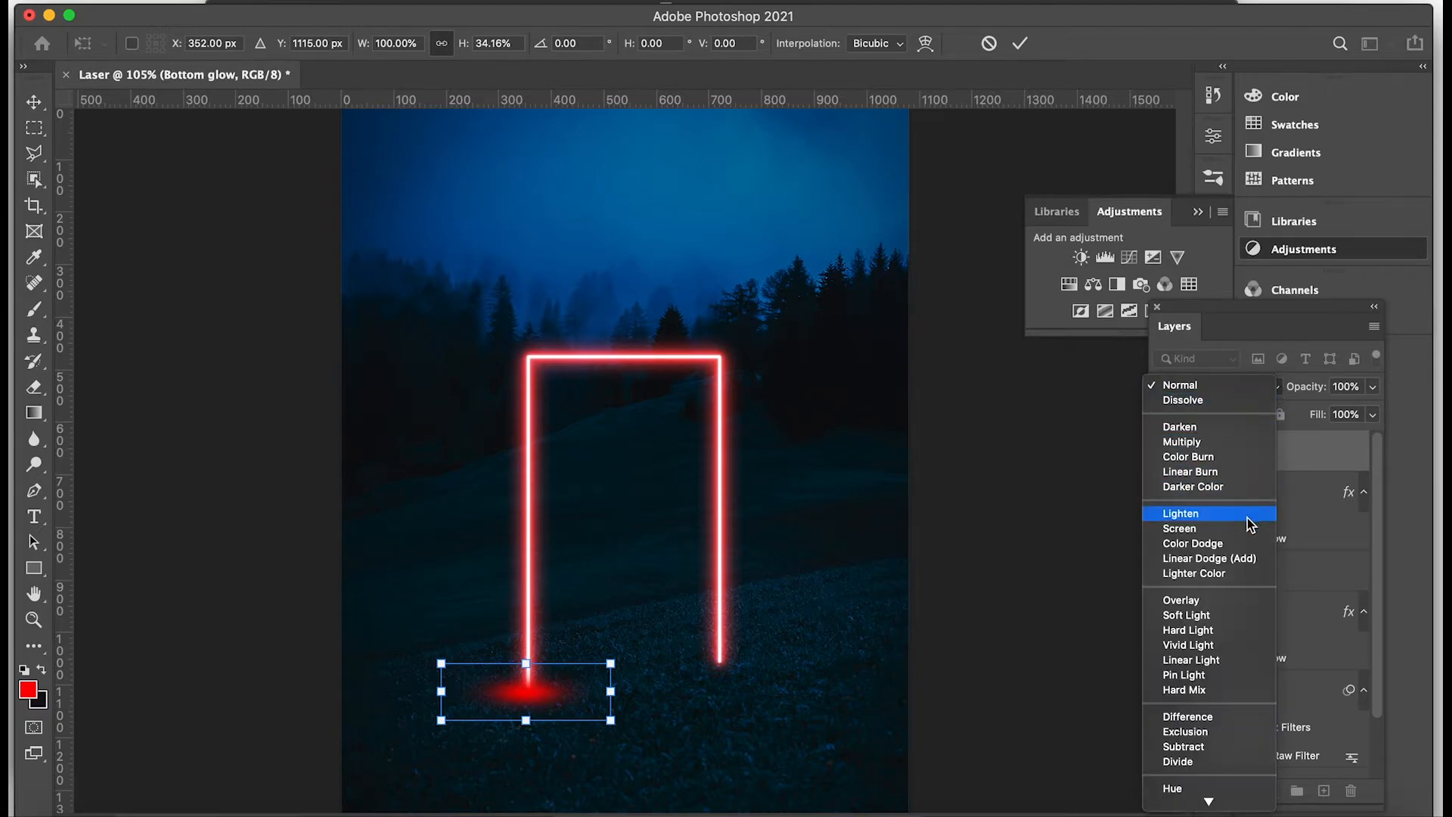
click(1179, 527)
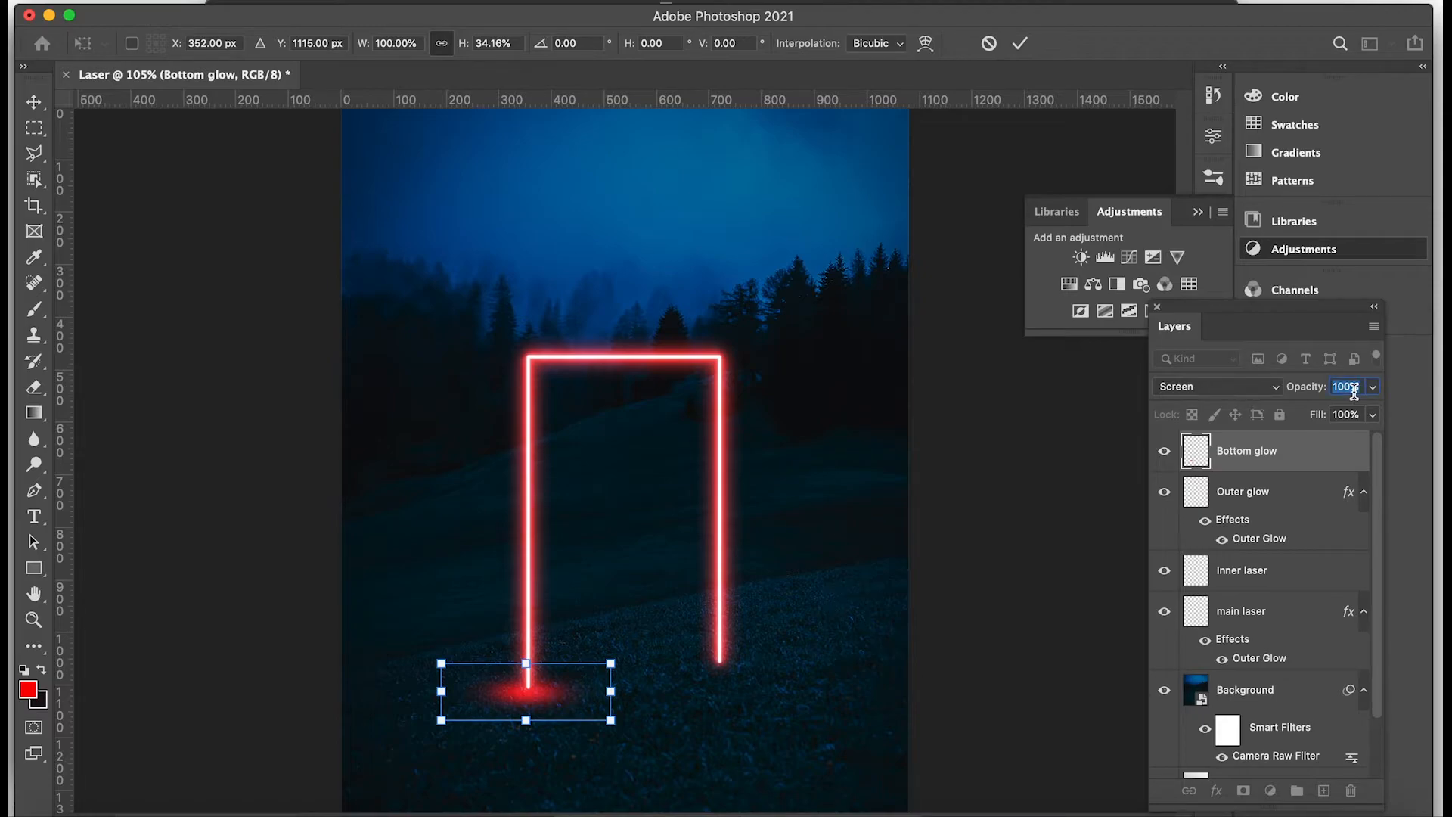
text(70)
key(Return)
key(Return)
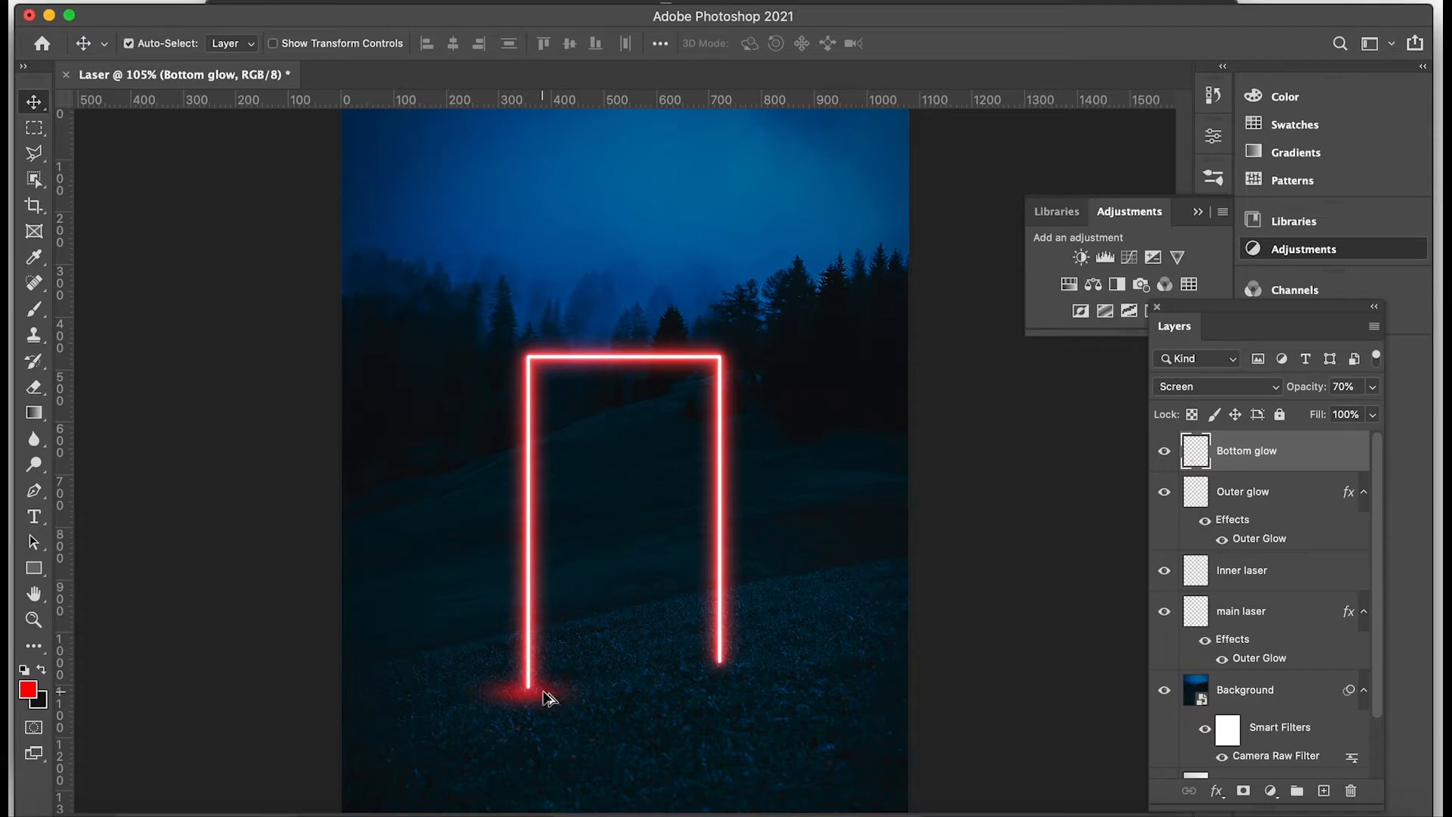
Copy the flattened red glow onto the foot of the frame's right leg.
drag(549, 697, 728, 669)
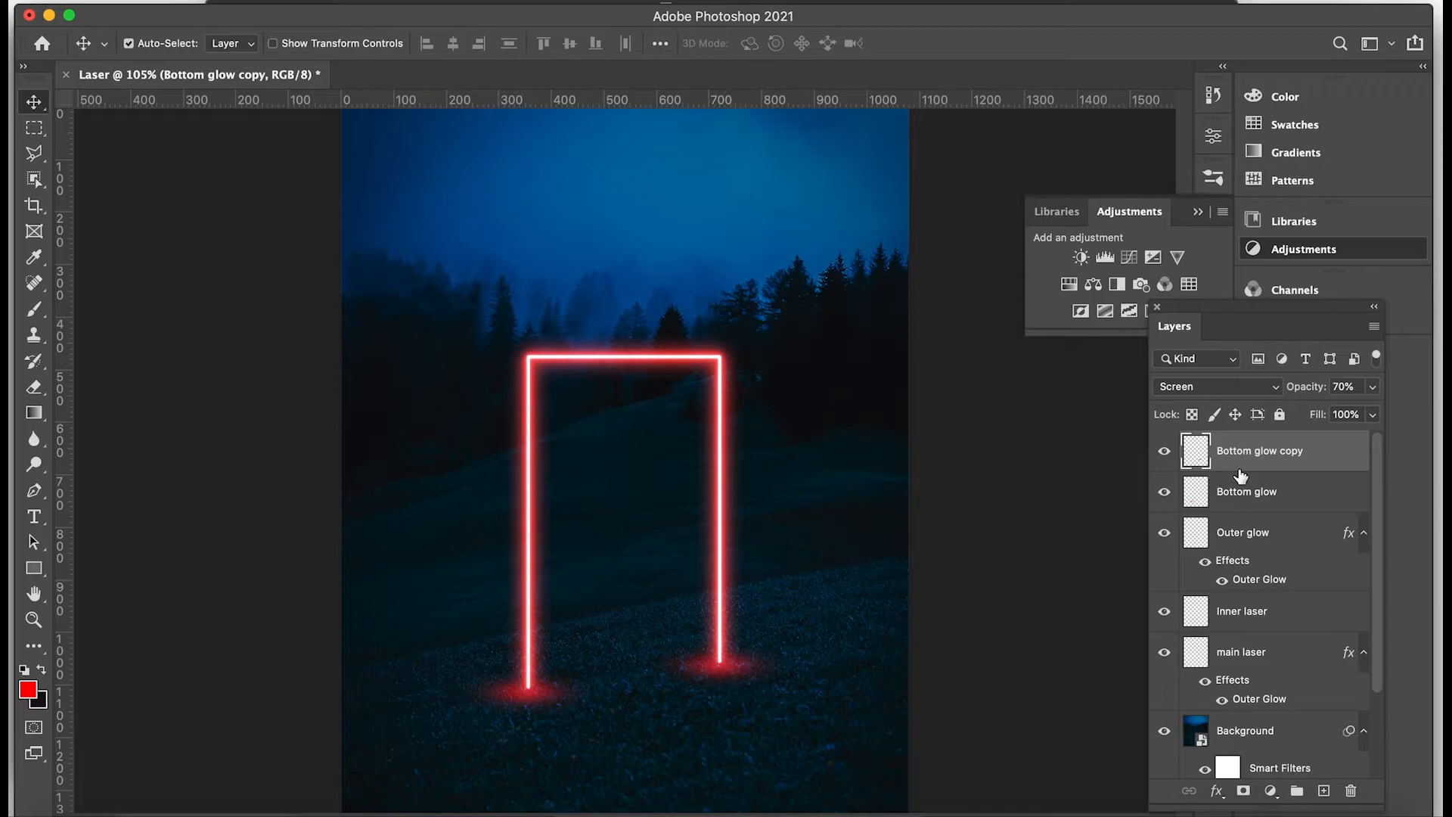
Group all layers from "main laser" up to "Bottom glow copy" and name the group "Laser".
scroll(1308, 597, down, 1)
click(1277, 629)
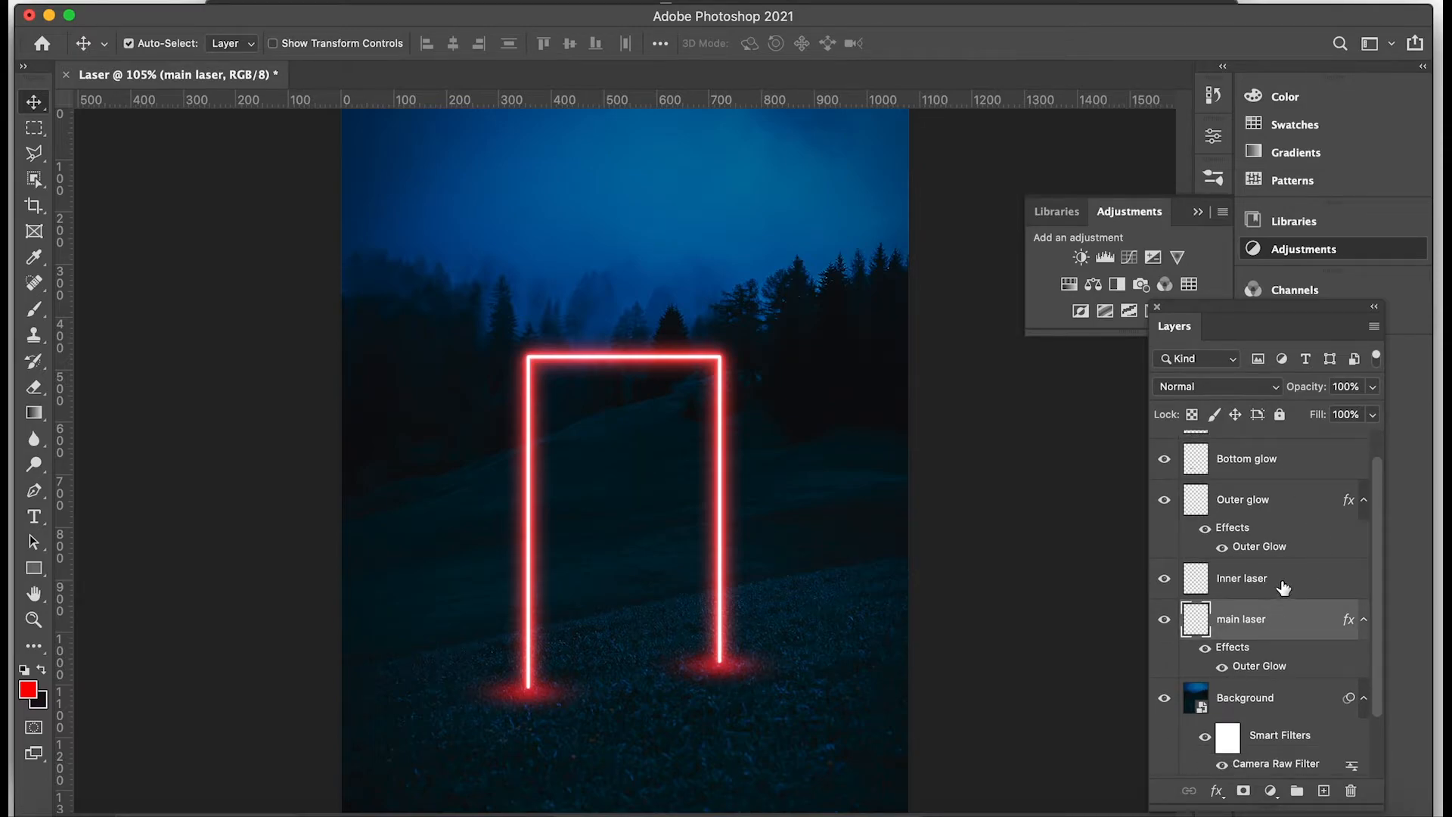
scroll(1283, 588, up, 1)
shift+click(1298, 462)
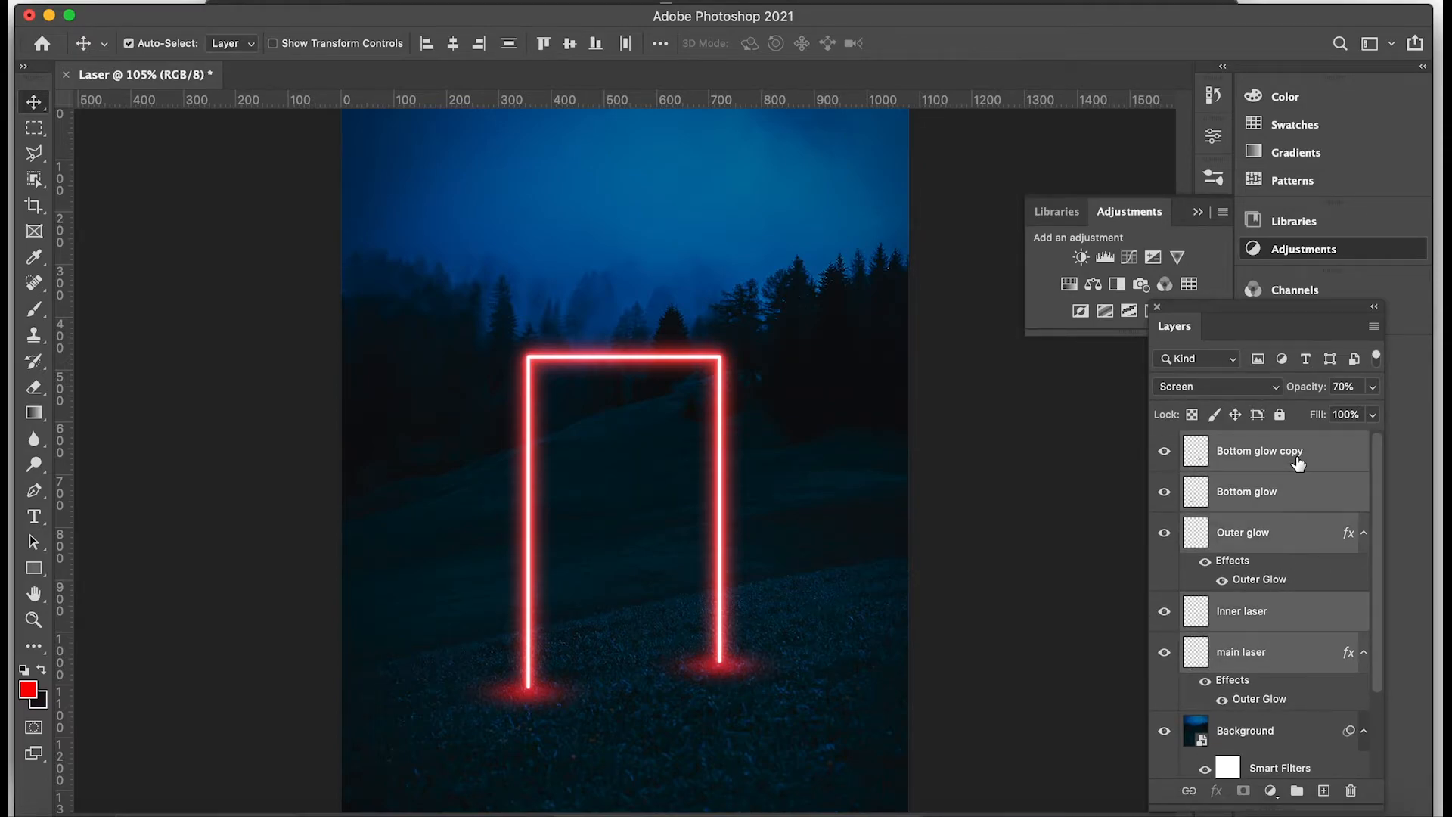
drag(1297, 463, 1296, 793)
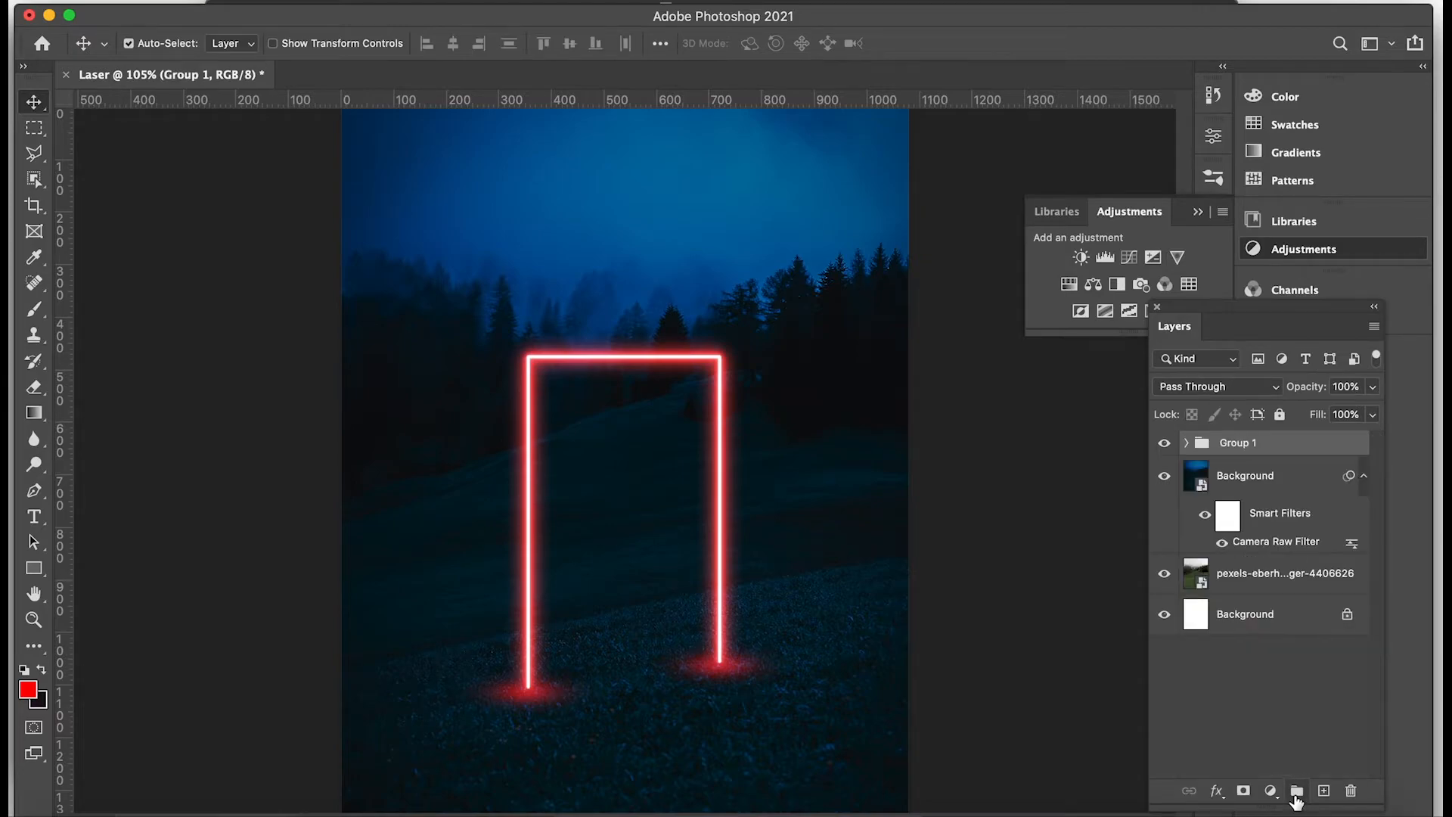
double_click(1240, 443)
text(Laser)
key(Return)
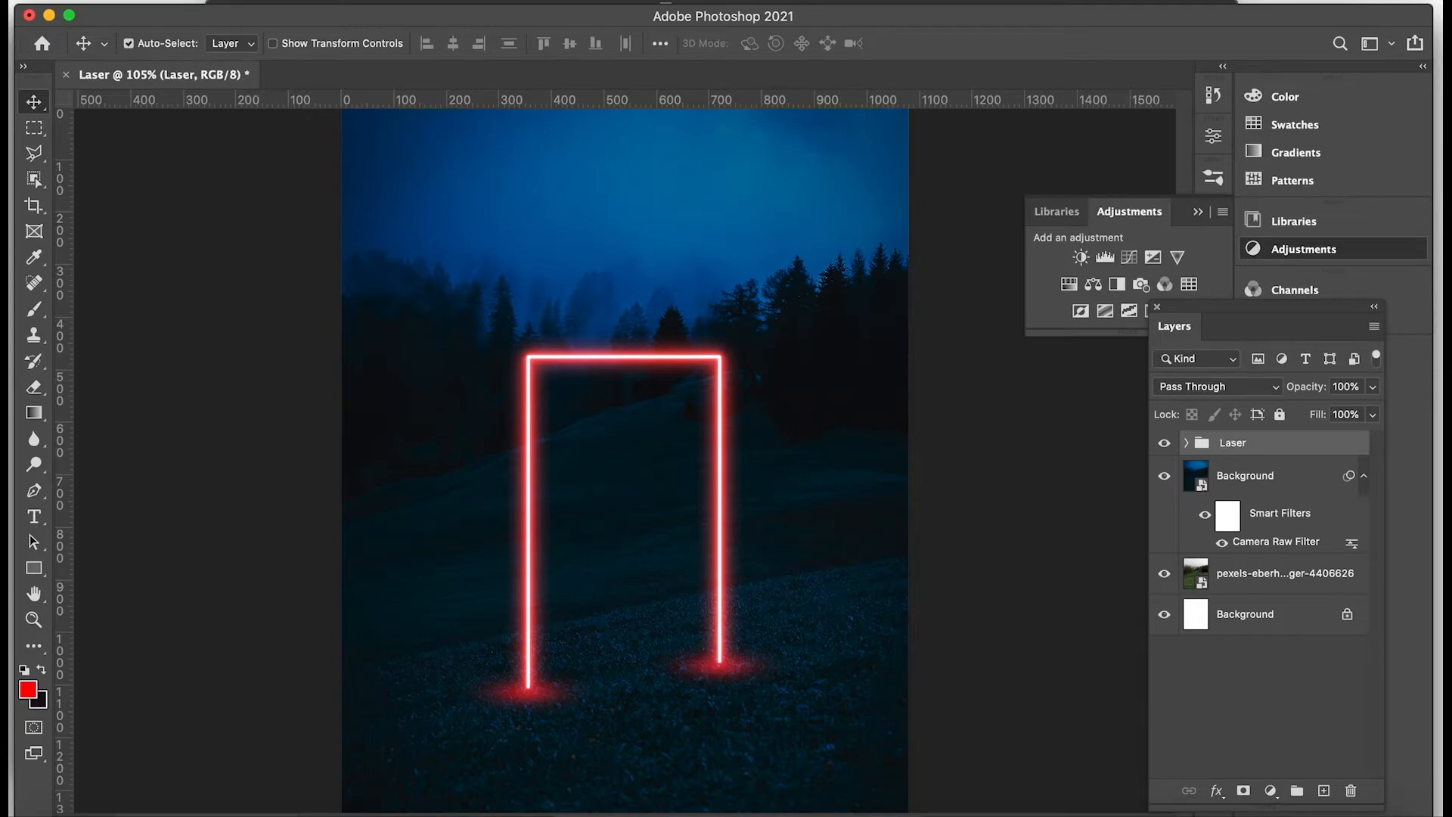
Add a Gradient Map adjustment layer above the "Laser" group.
click(1290, 707)
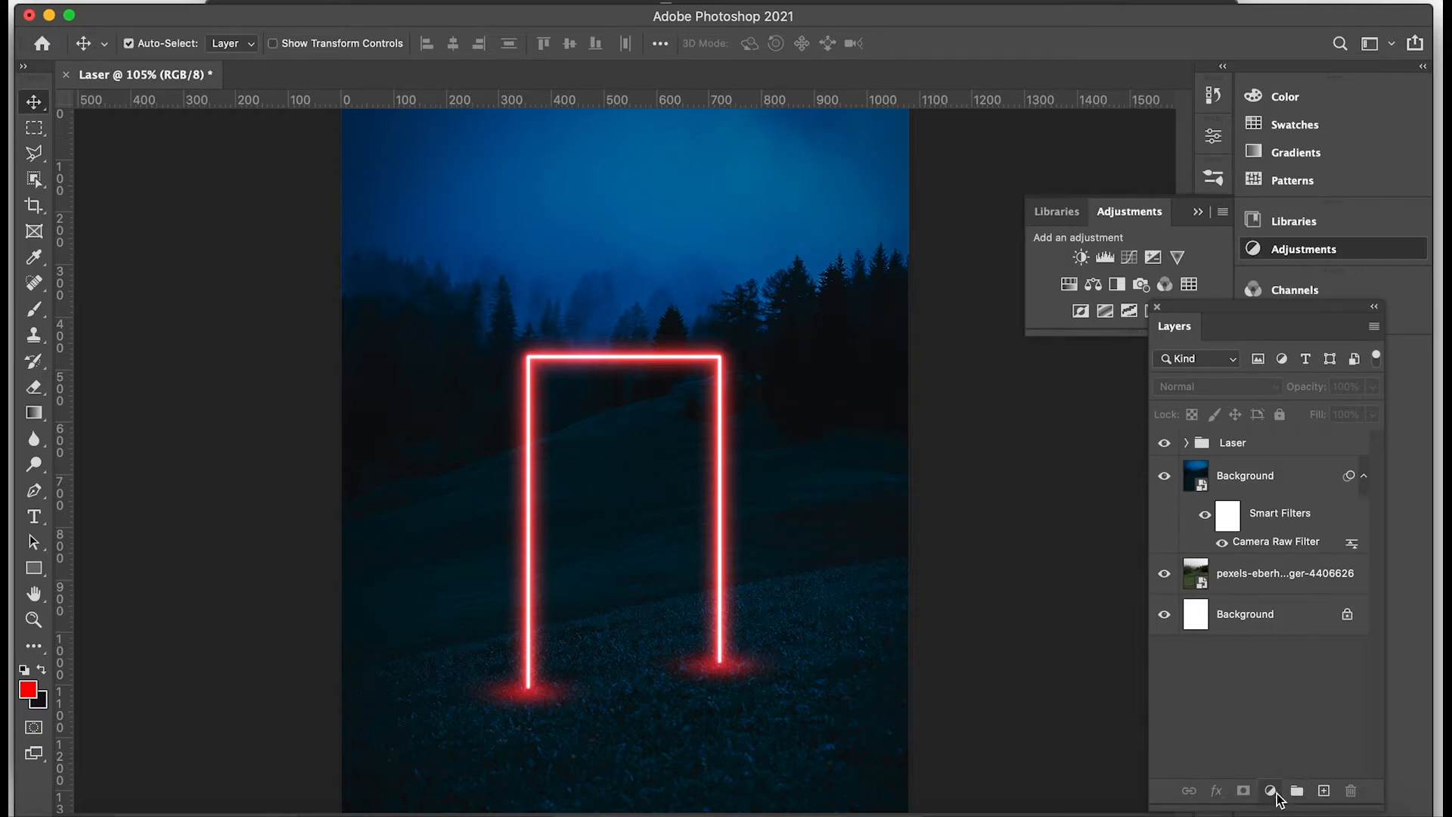
click(1273, 792)
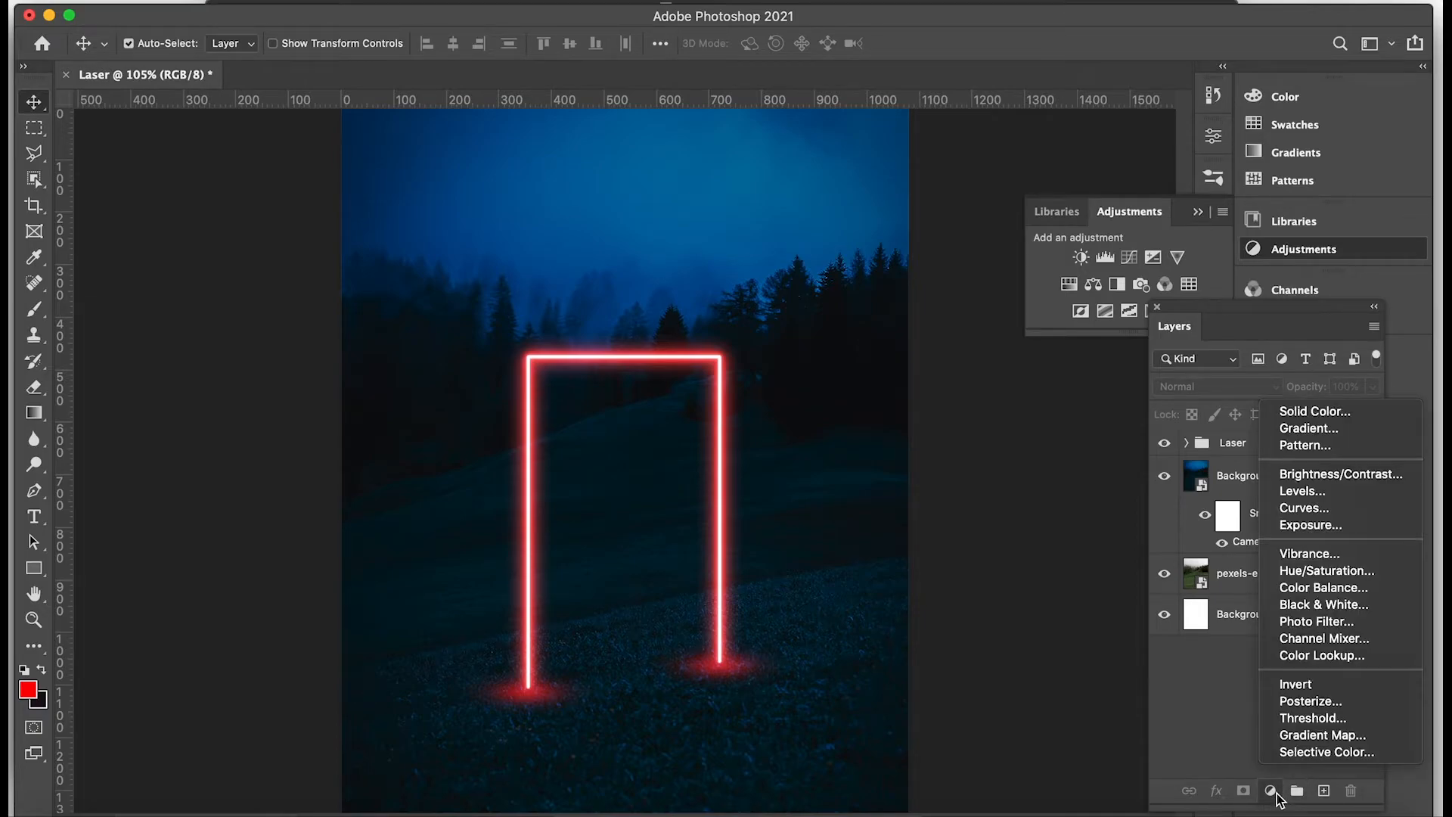
click(1326, 736)
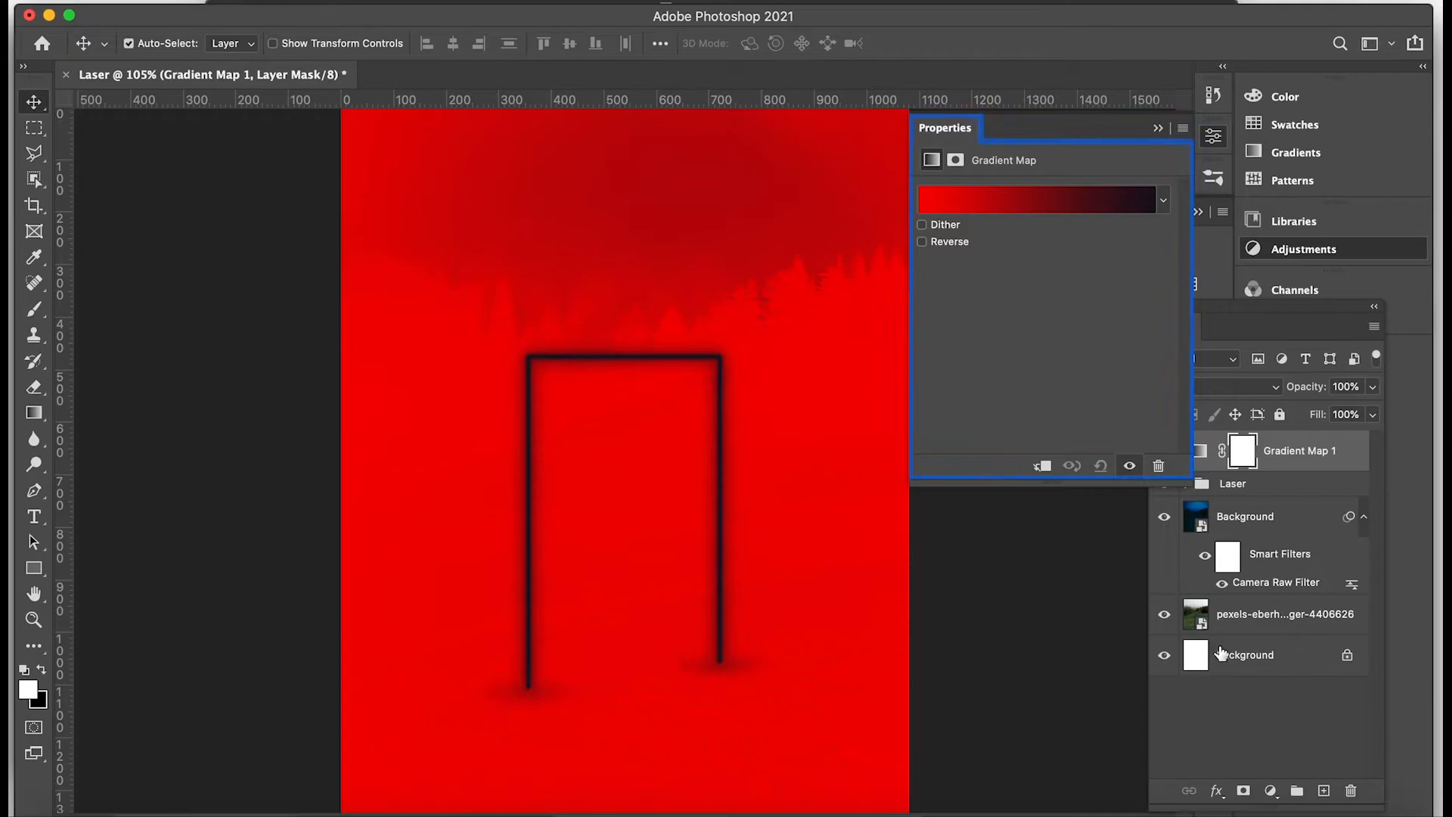
Edit the Gradient Map's gradient so the near-black stop sits at 0% and the red stop at 50%.
click(1050, 207)
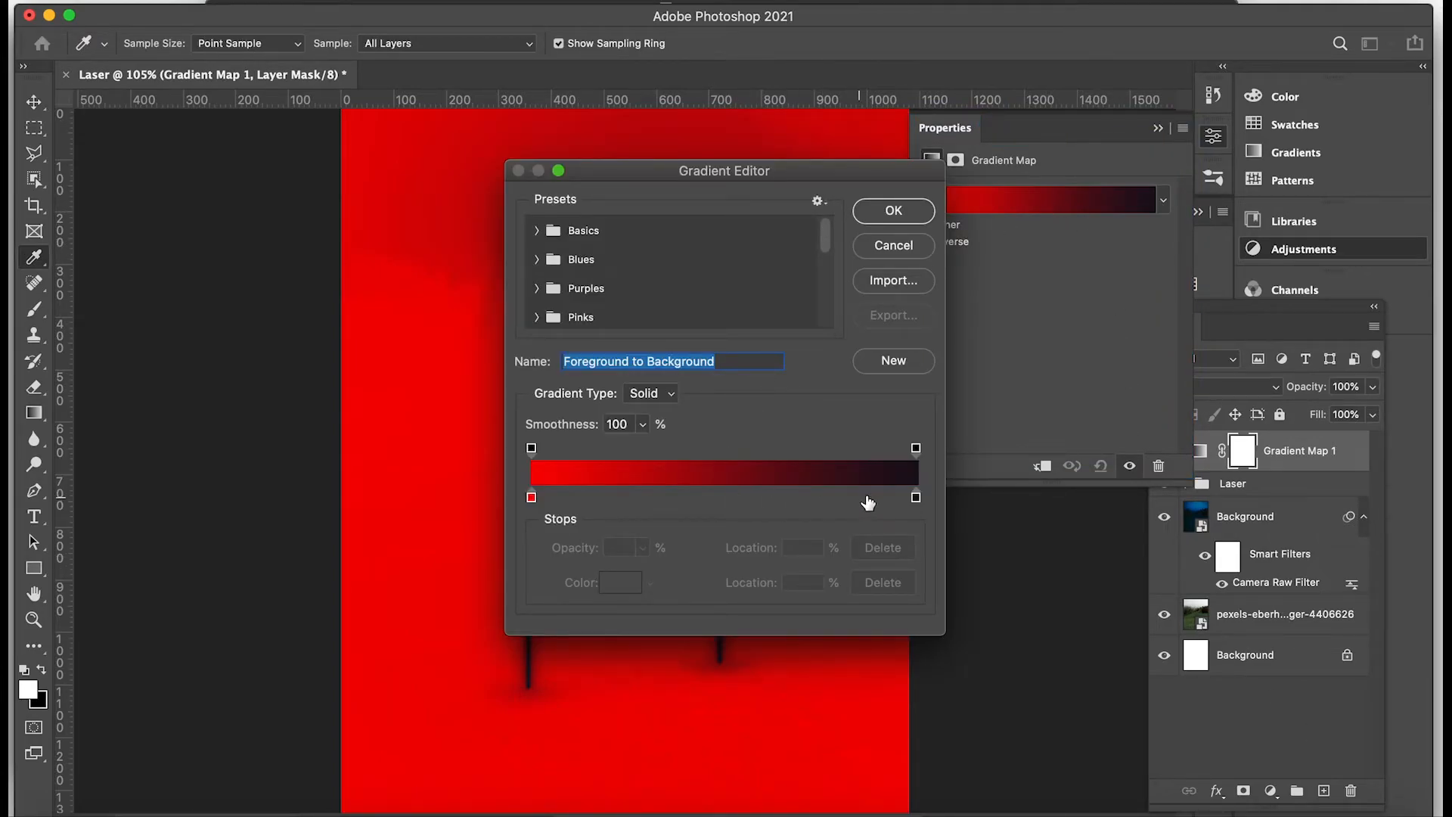
drag(915, 497, 623, 497)
drag(532, 497, 714, 492)
click(810, 580)
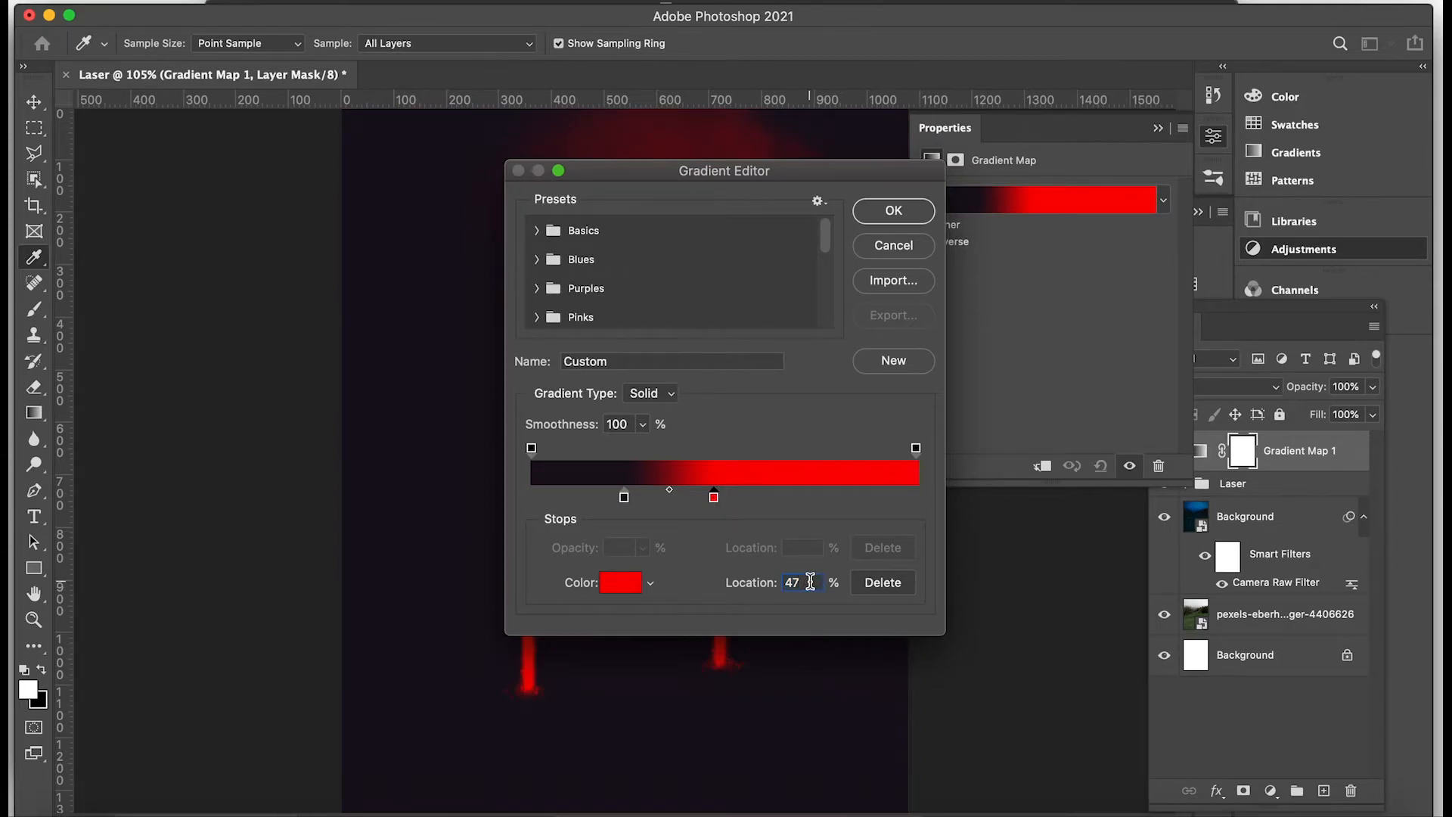
key(BackSpace)
key(BackSpace)
text(50)
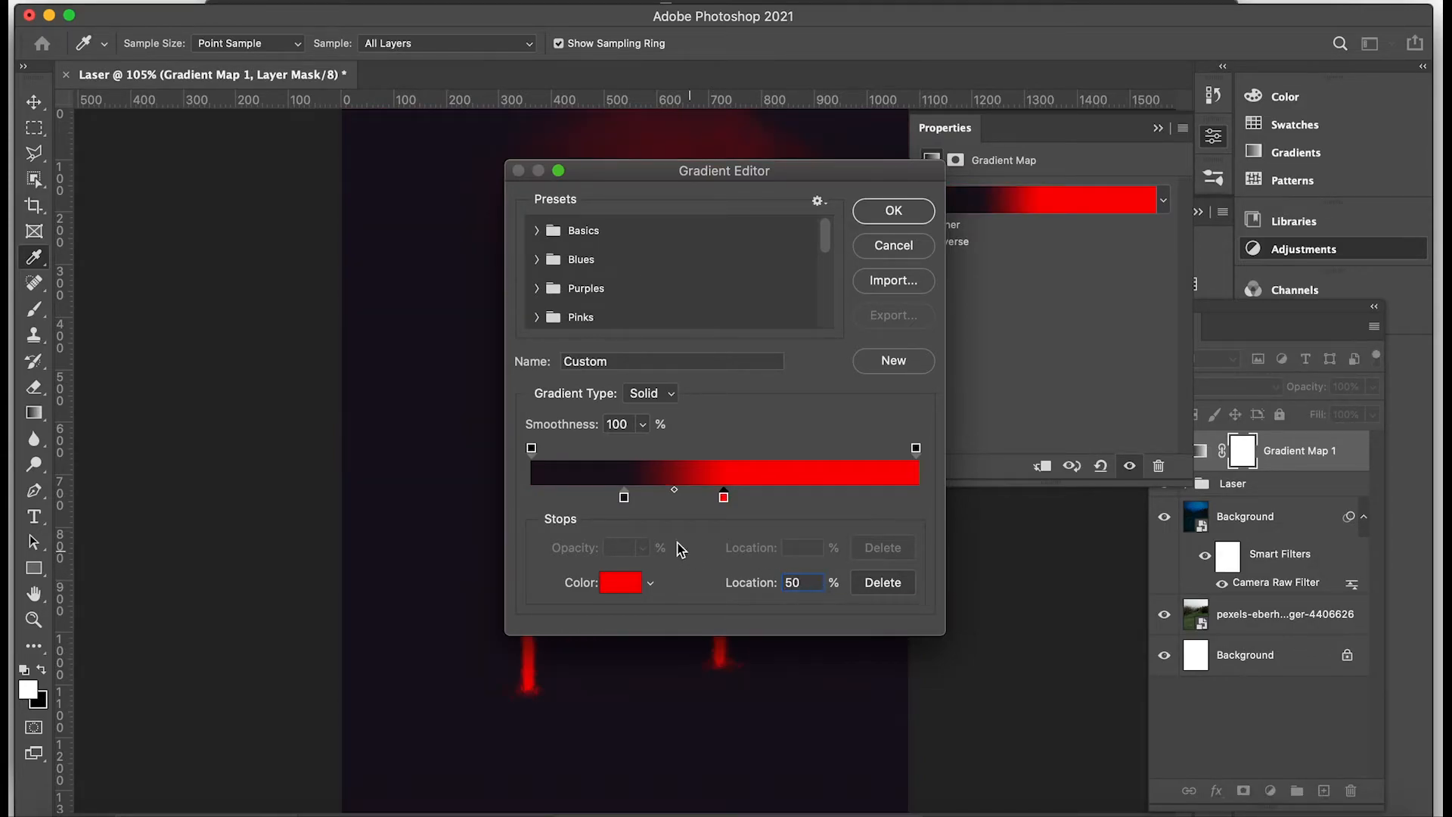
drag(624, 497, 531, 497)
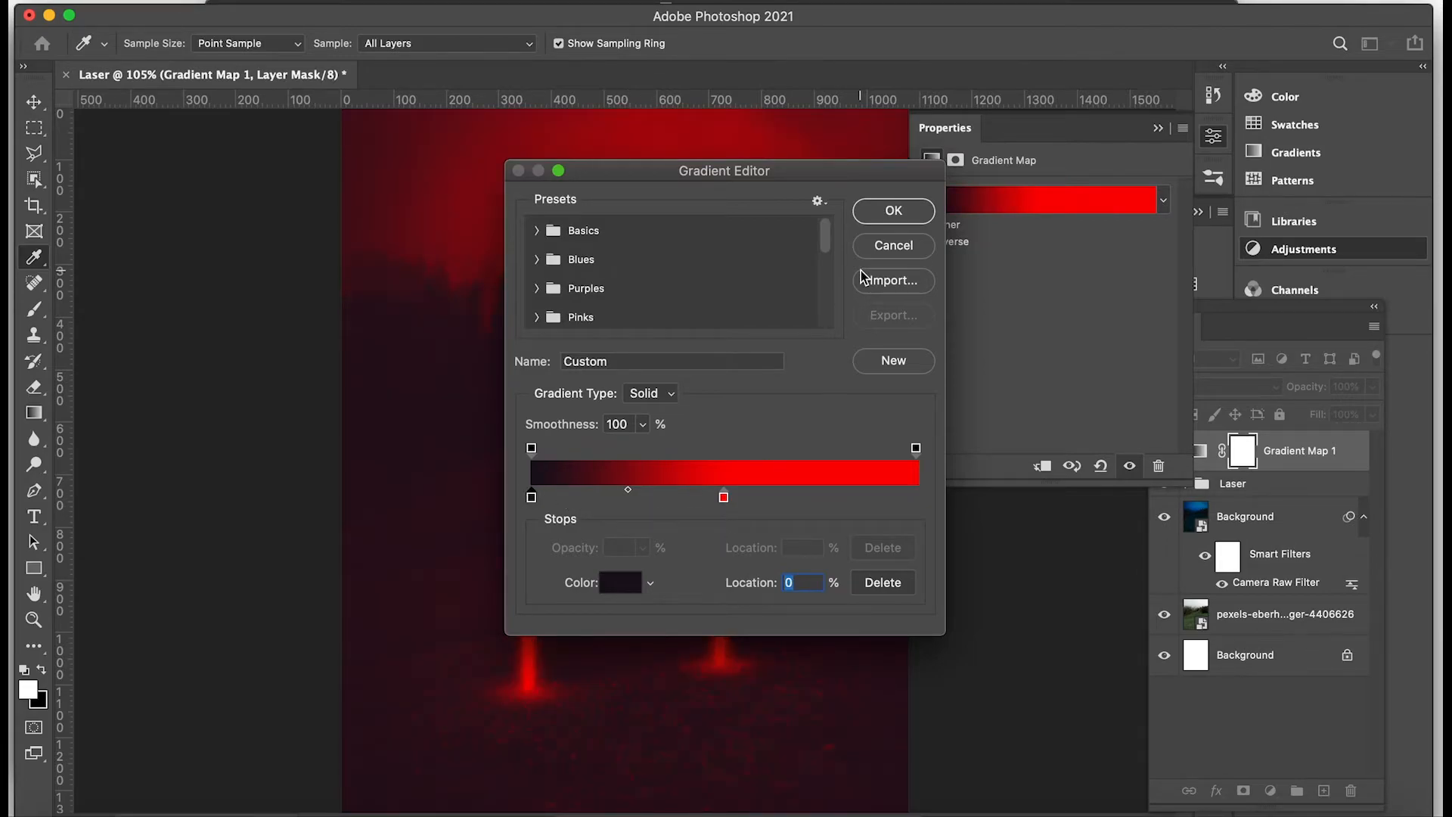
click(893, 215)
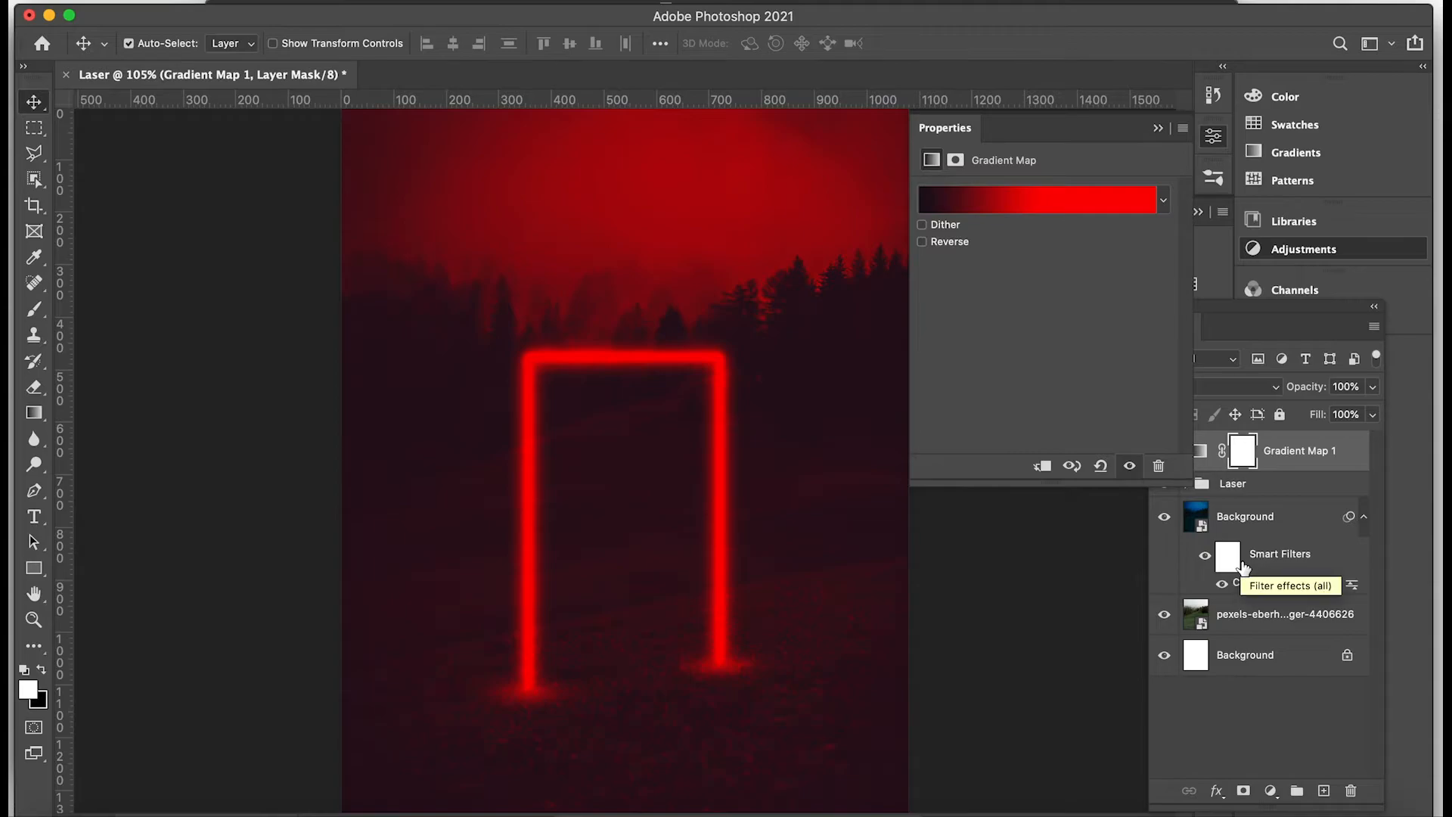
Invert the Gradient Map's mask and paint the ground around the frame's feet white with a 300 px soft round brush.
key(super+i)
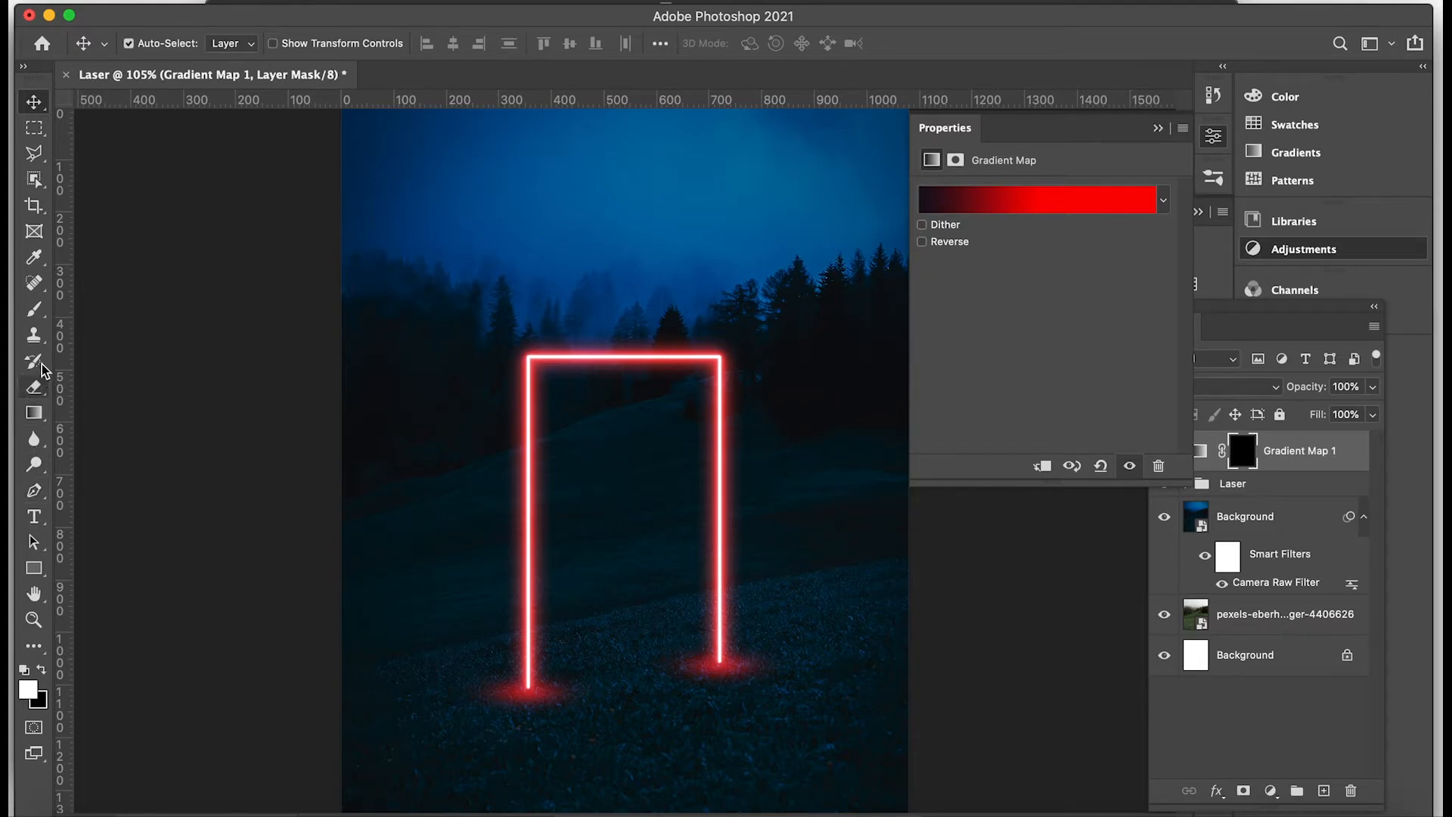
click(34, 309)
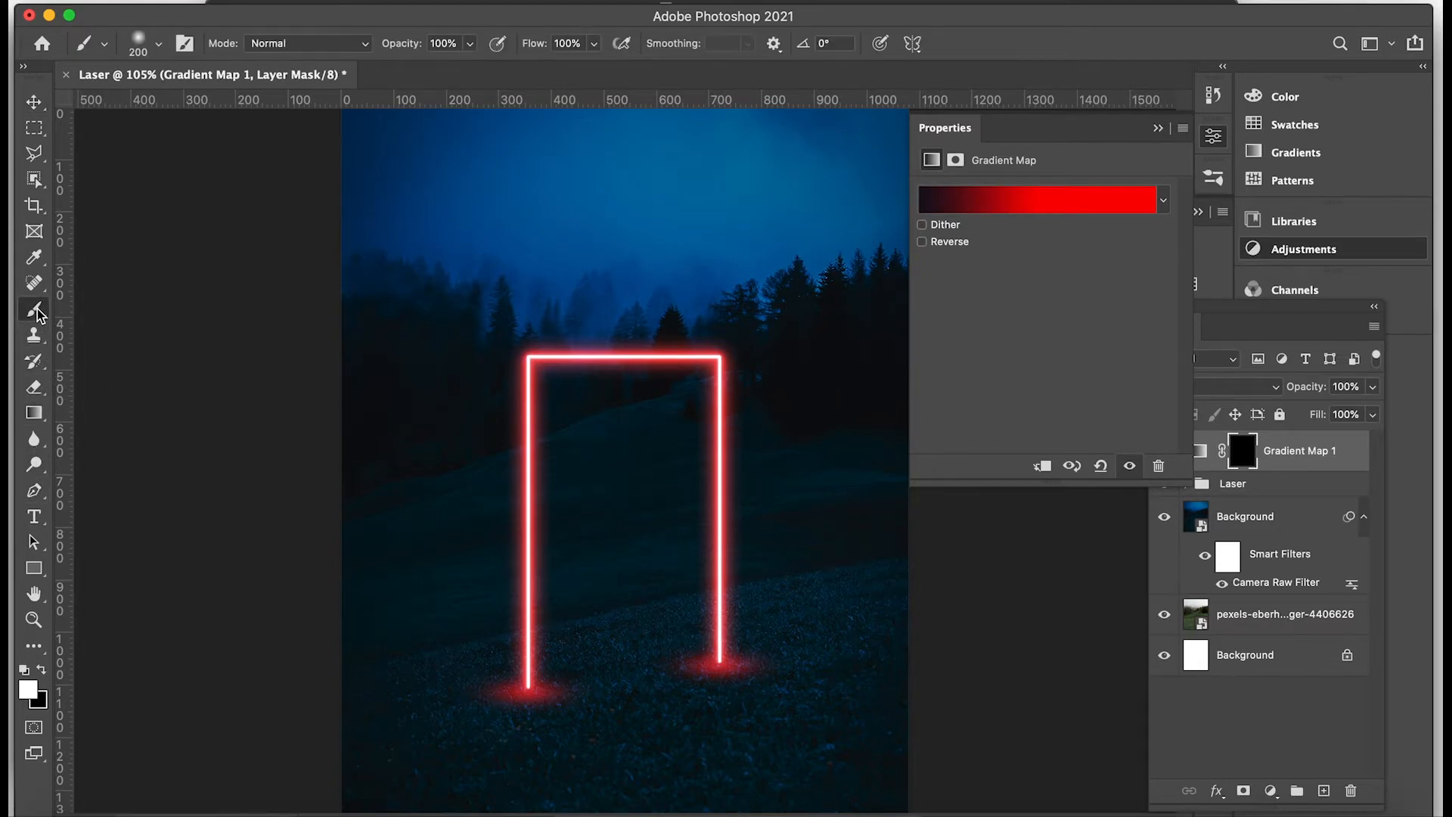
click(158, 44)
text(300)
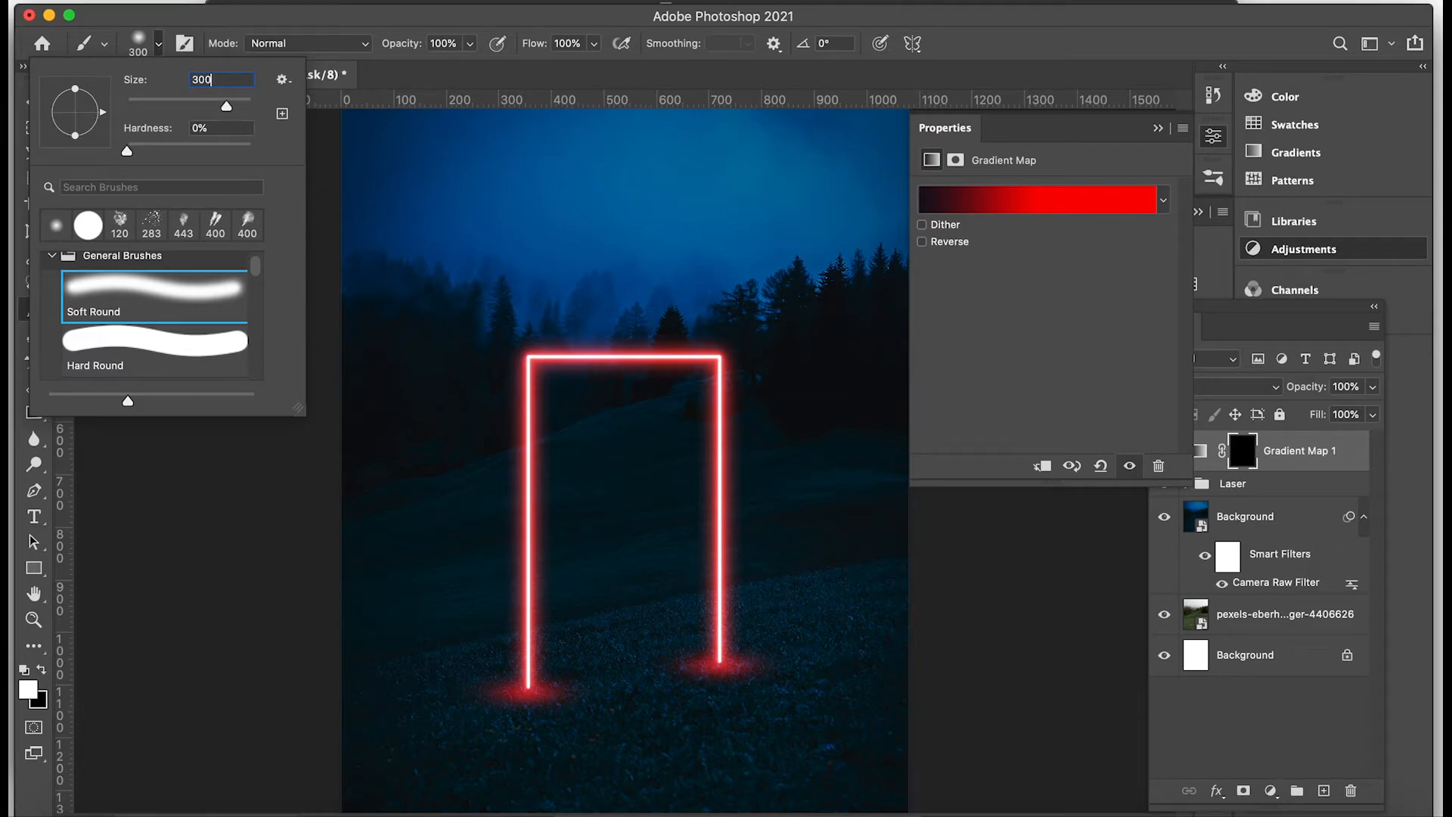
key(Return)
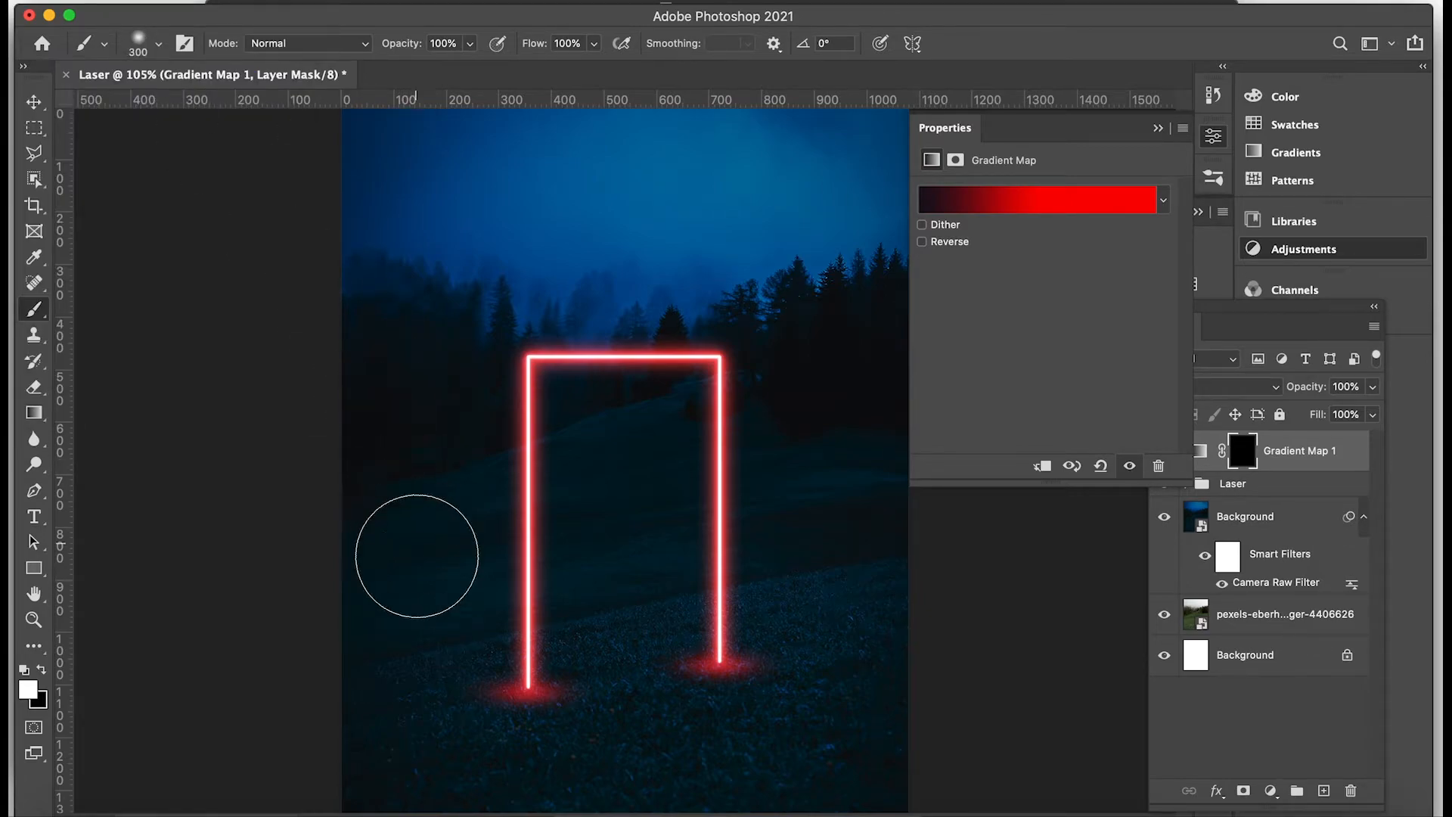
click(440, 724)
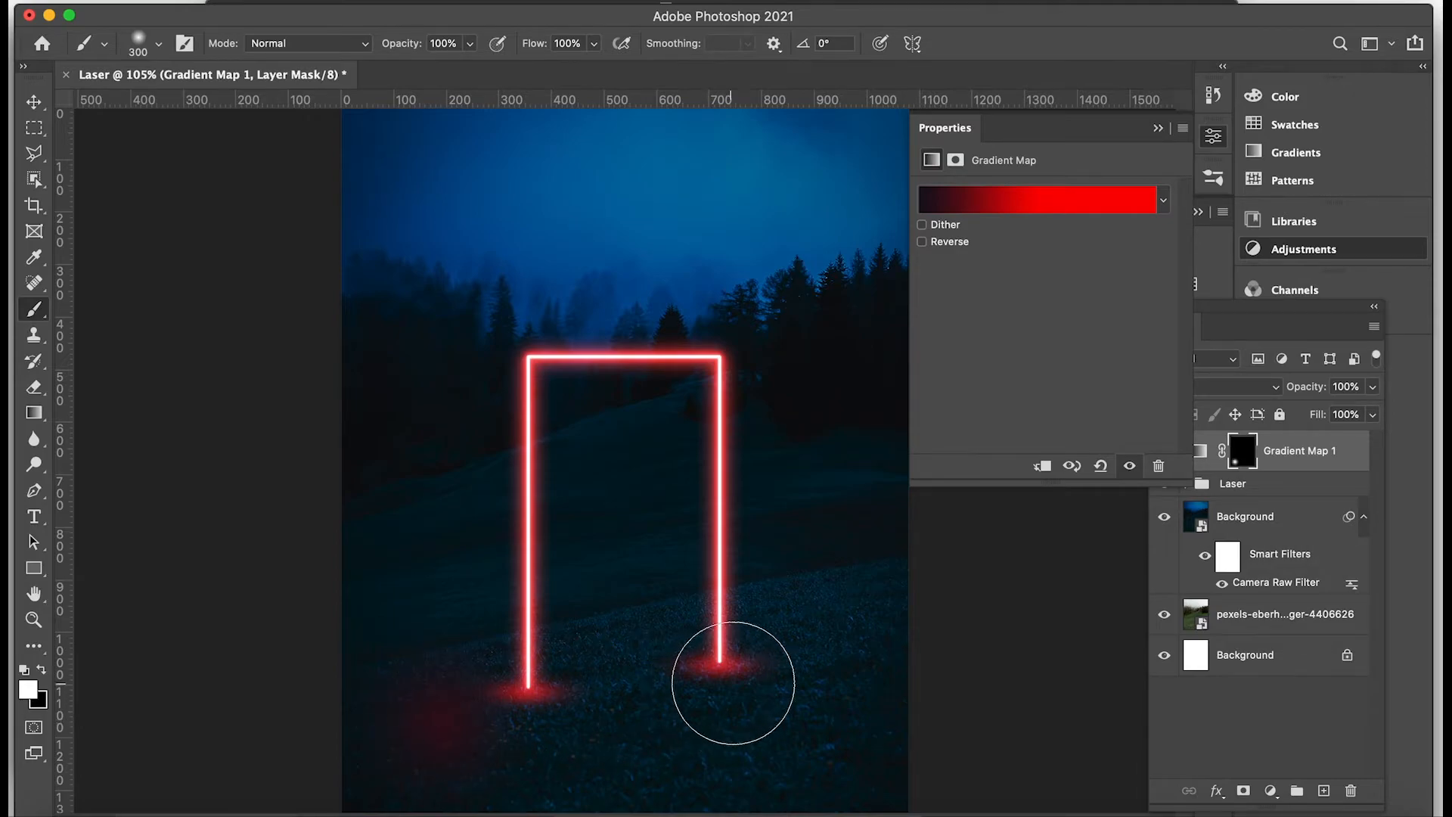
shift+click(792, 664)
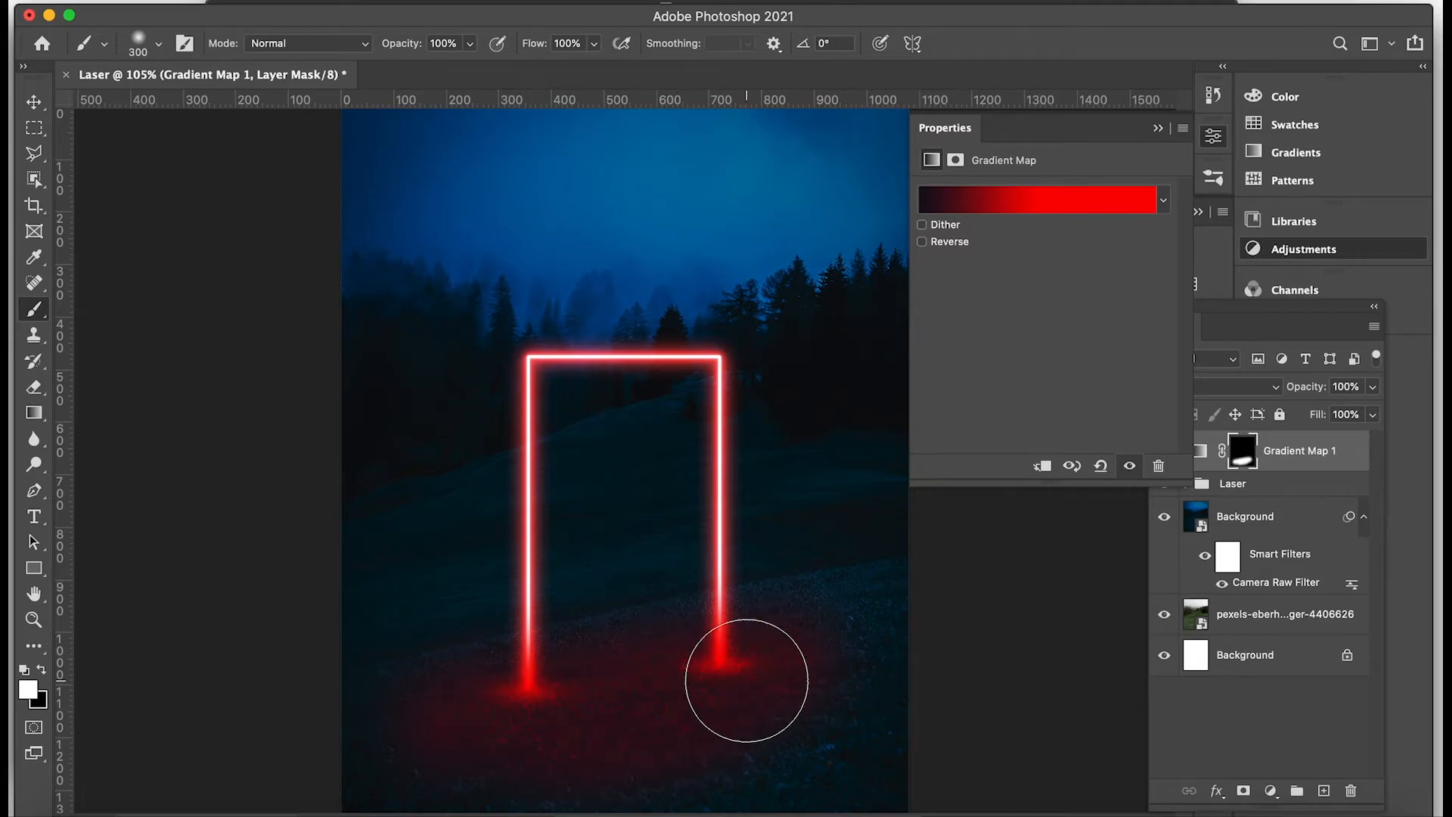
click(1158, 129)
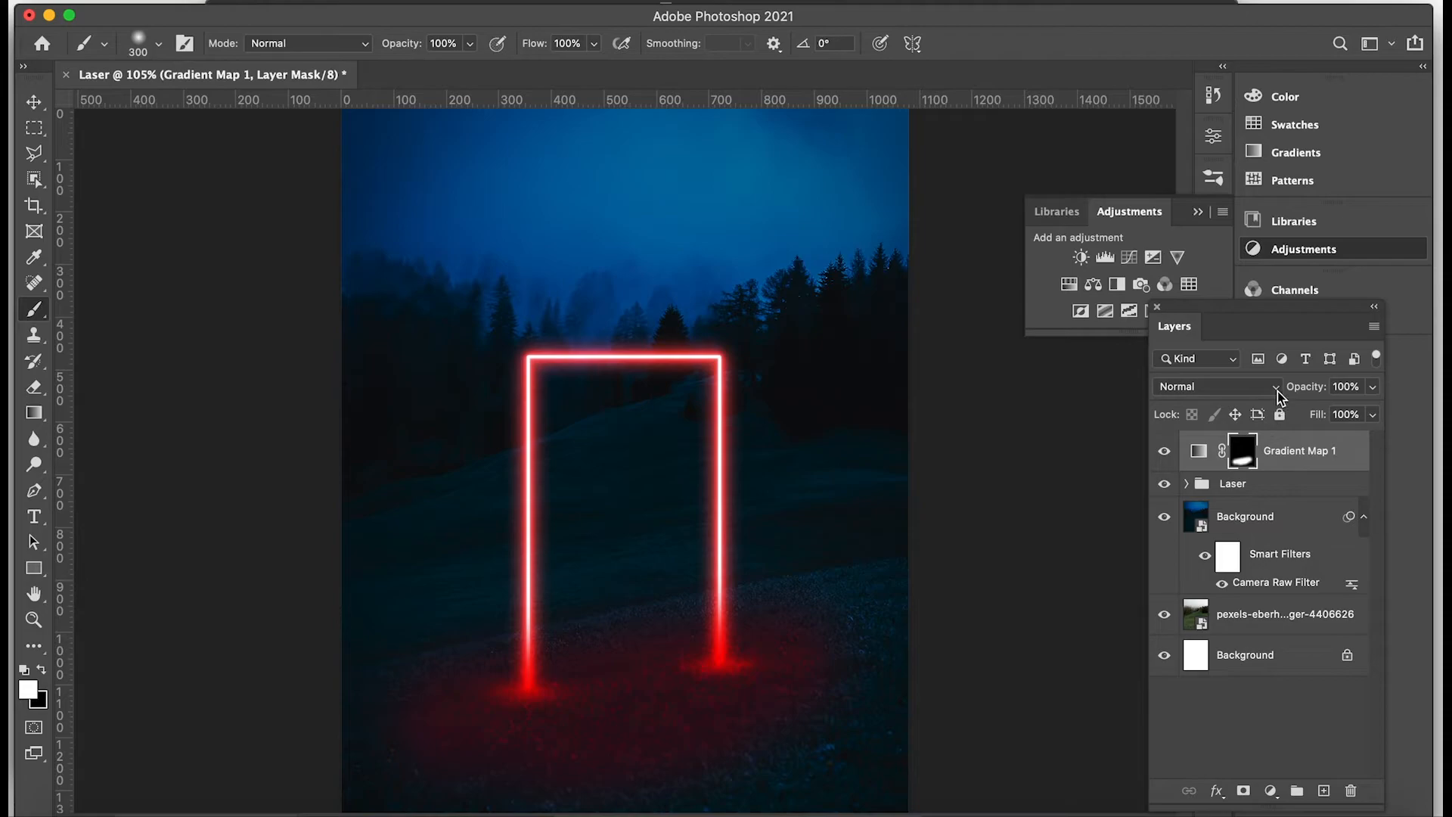
Soften the Gradient Map's mask with a Gaussian Blur of 100 pixels radius.
click(481, 2)
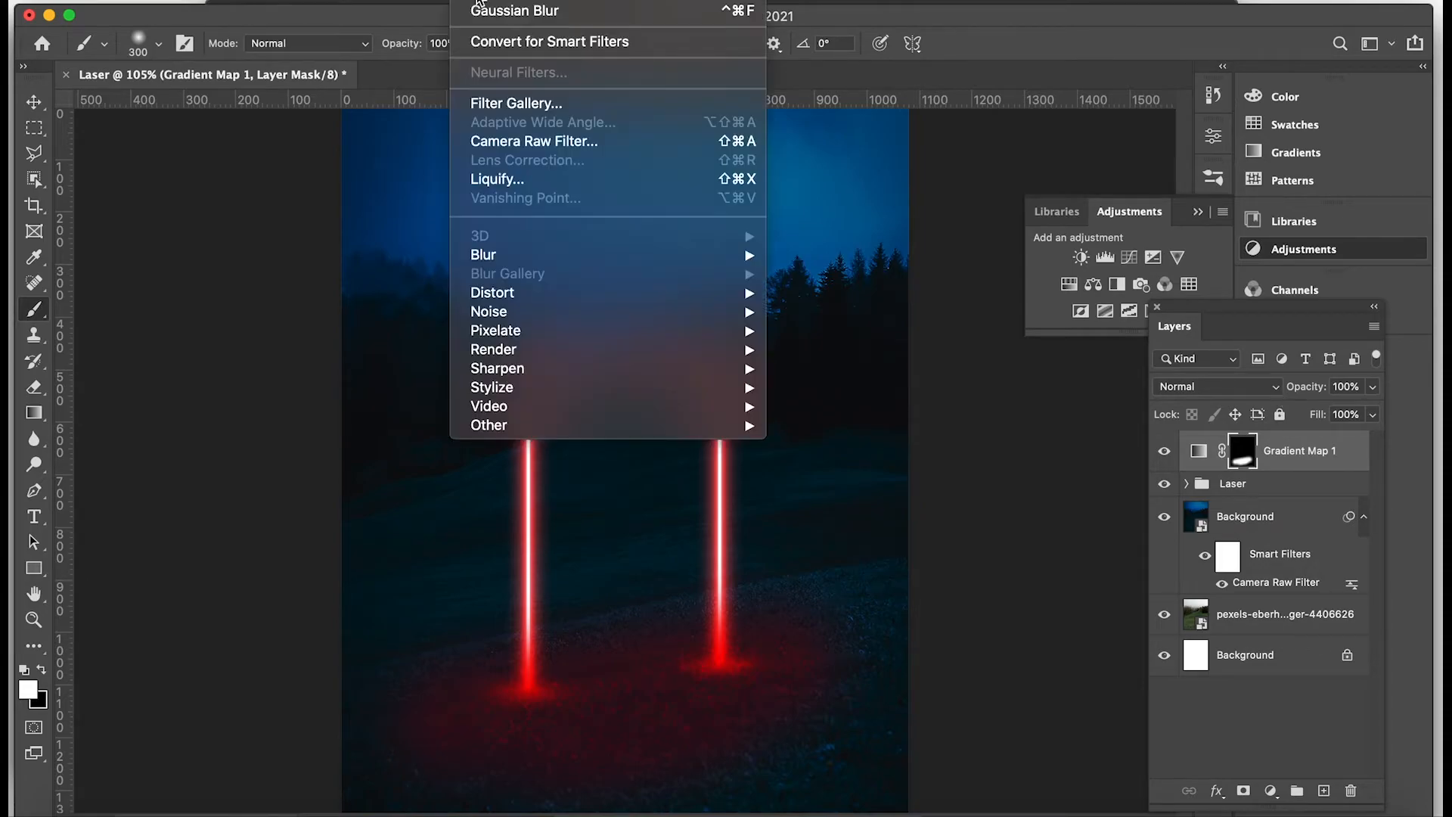
mouse_move(727, 258)
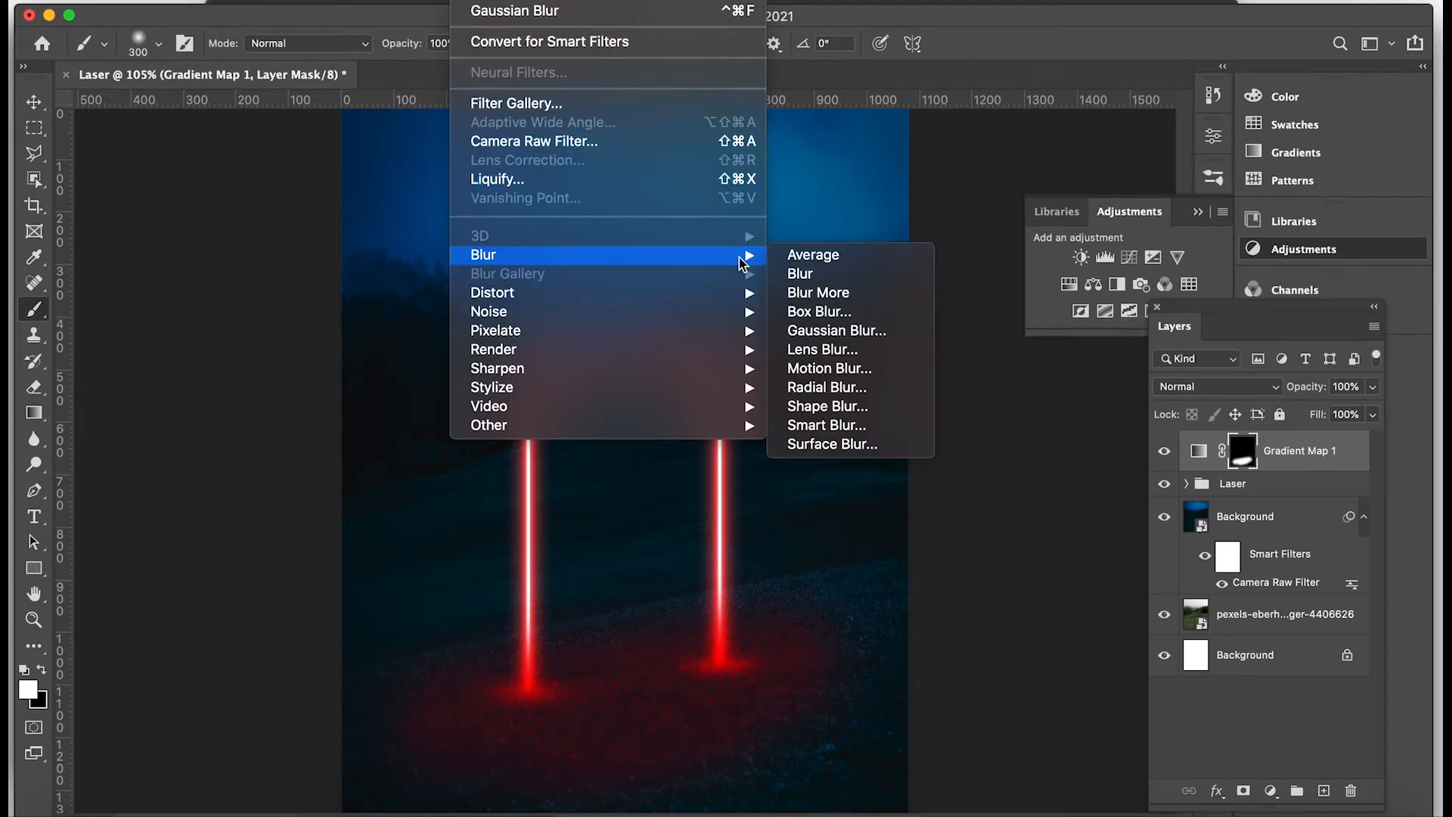
click(833, 333)
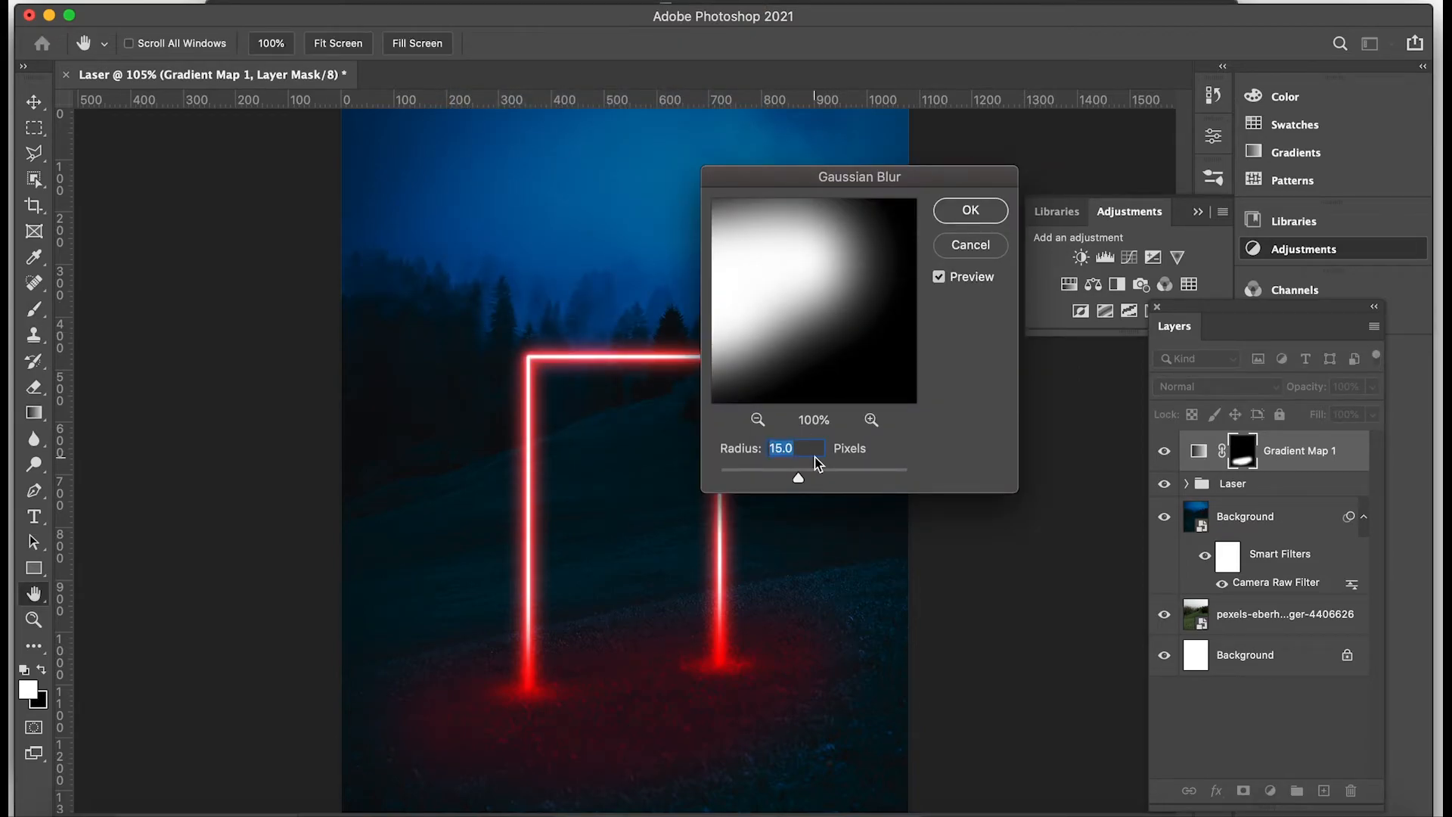
text(100)
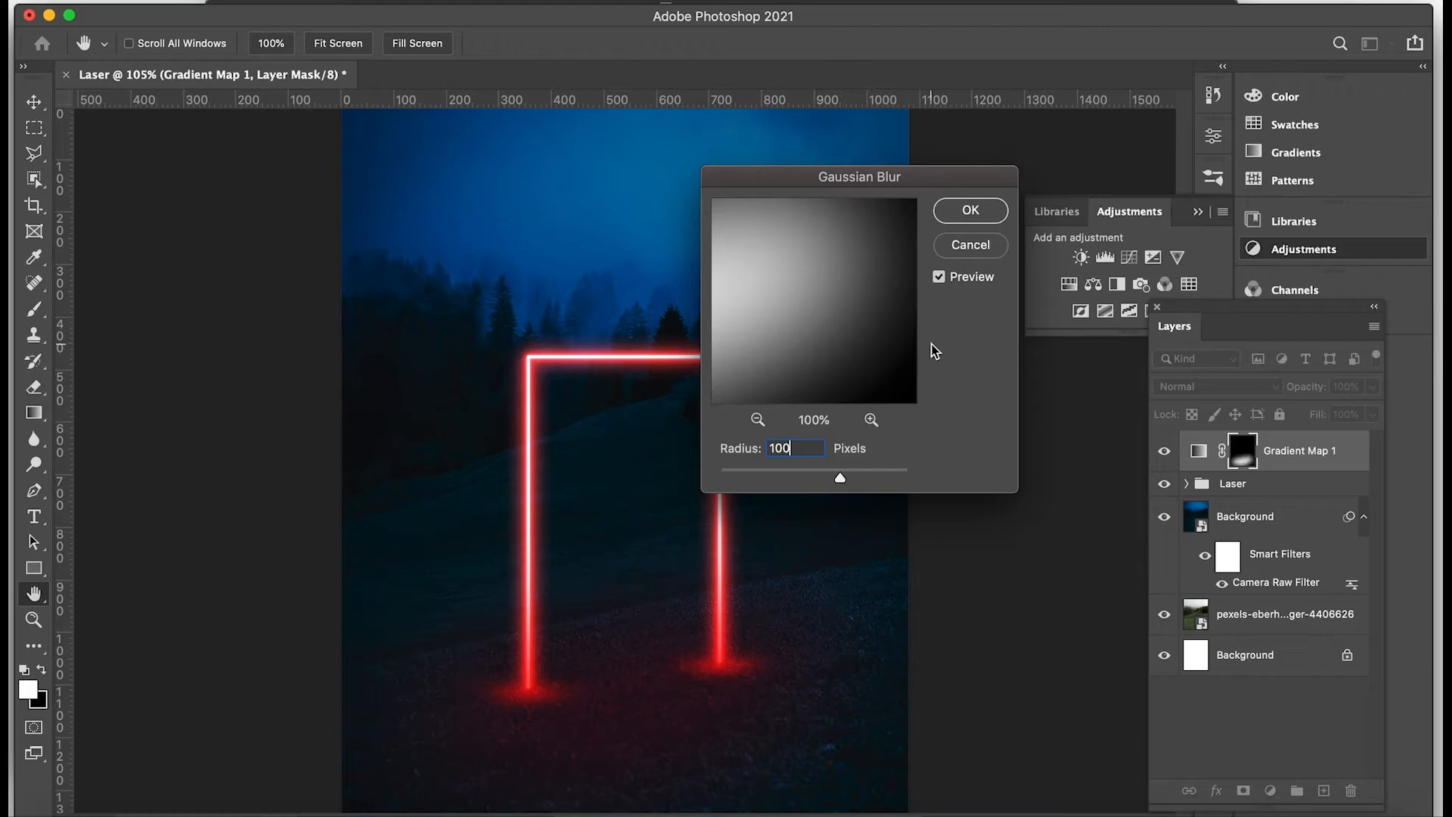
click(970, 210)
key(b)
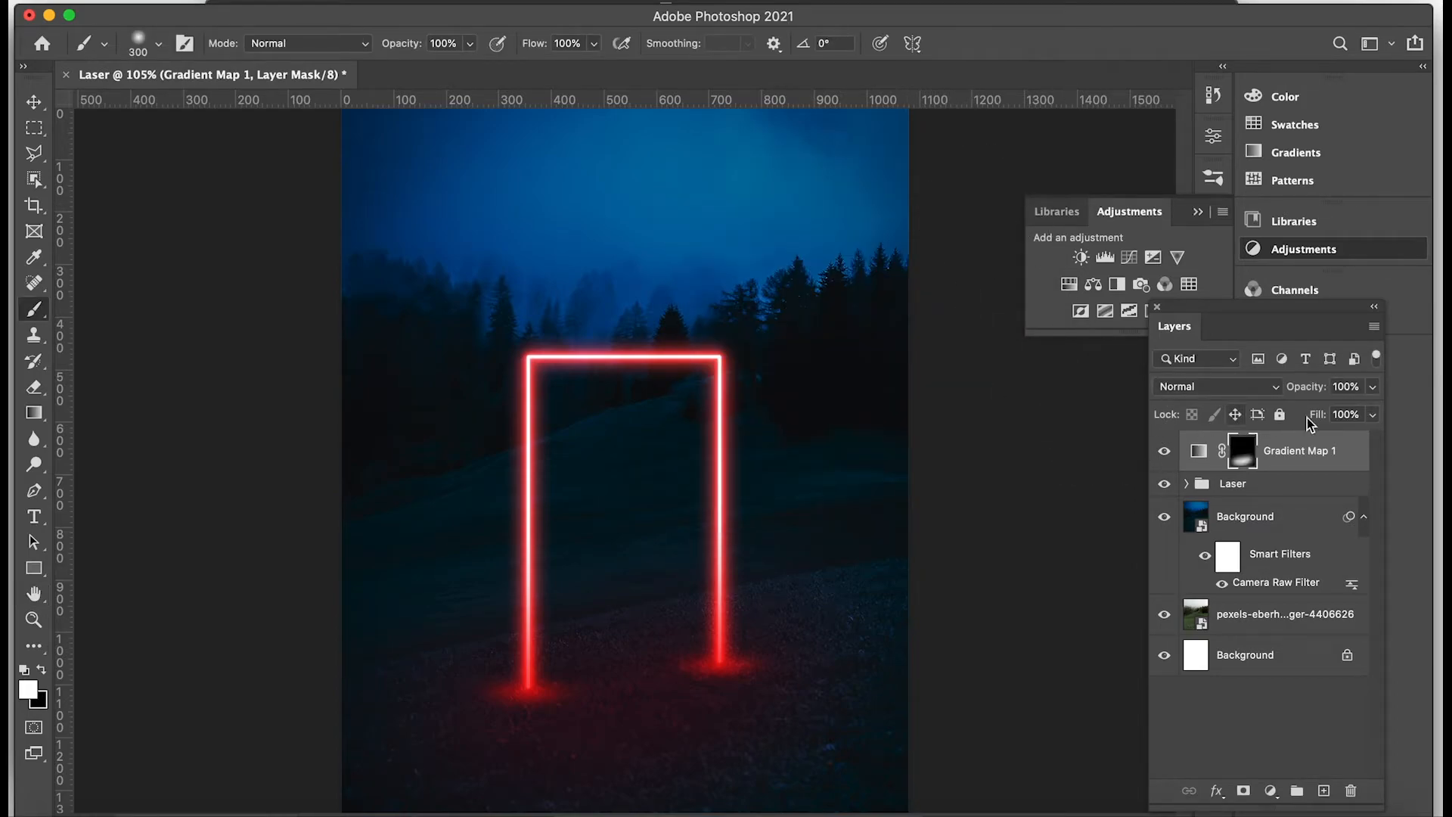
Set the Gradient Map layer's opacity to 90%.
click(1372, 387)
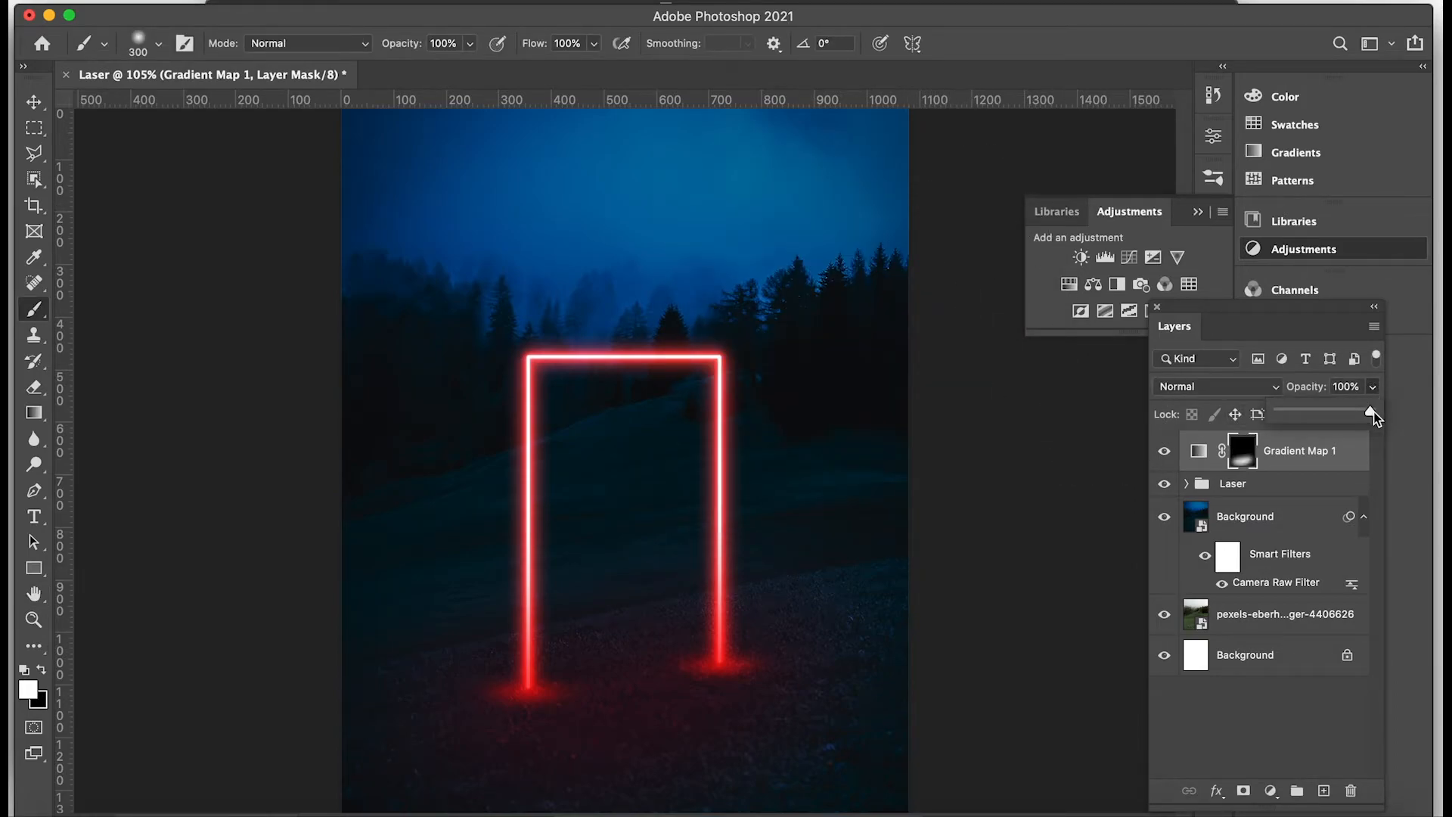
drag(1370, 411, 1346, 411)
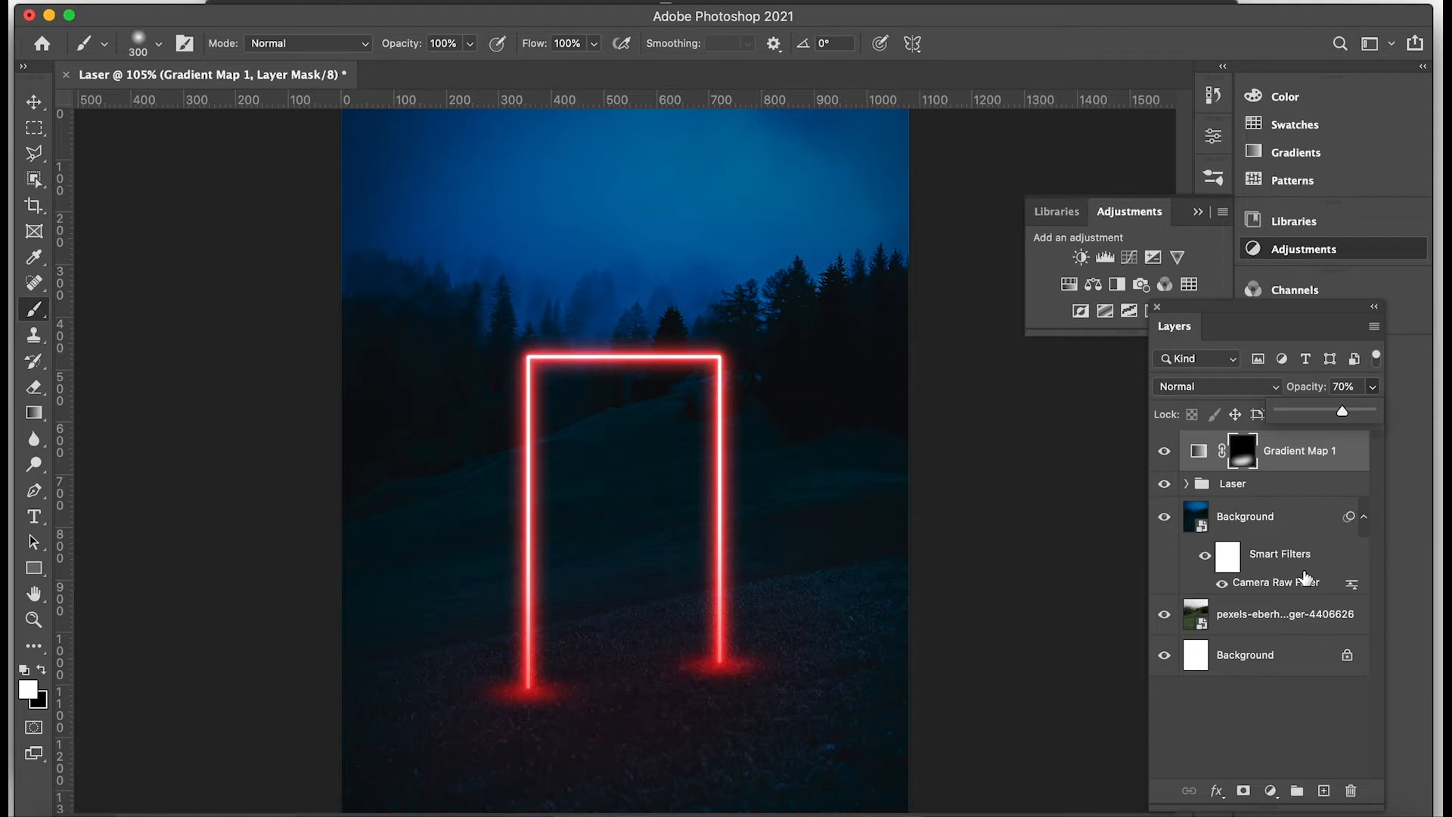
drag(1344, 415, 1354, 416)
click(1371, 387)
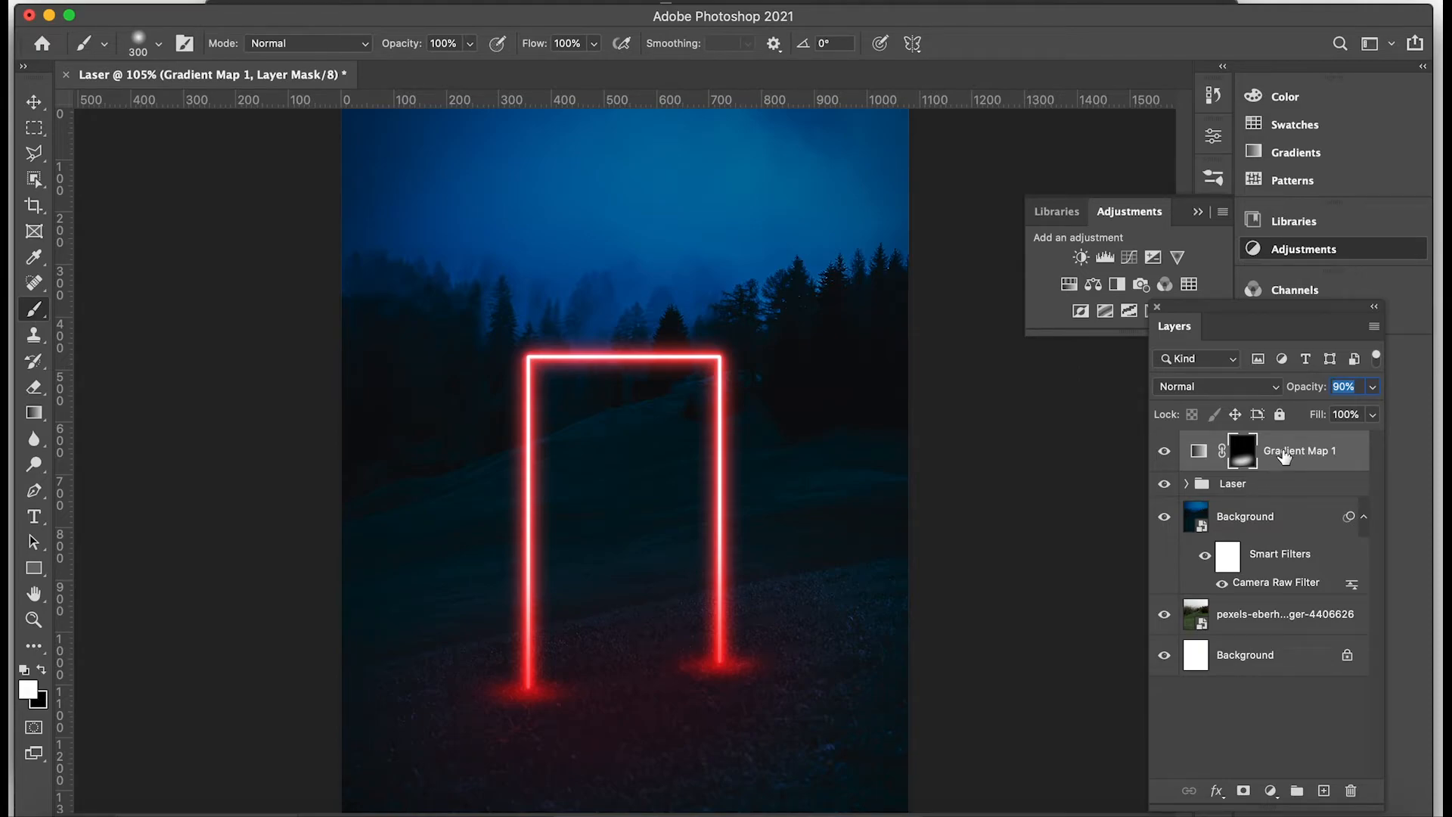
Add a Brightness/Contrast adjustment layer on top with brightness 91 and contrast 50.
click(1270, 791)
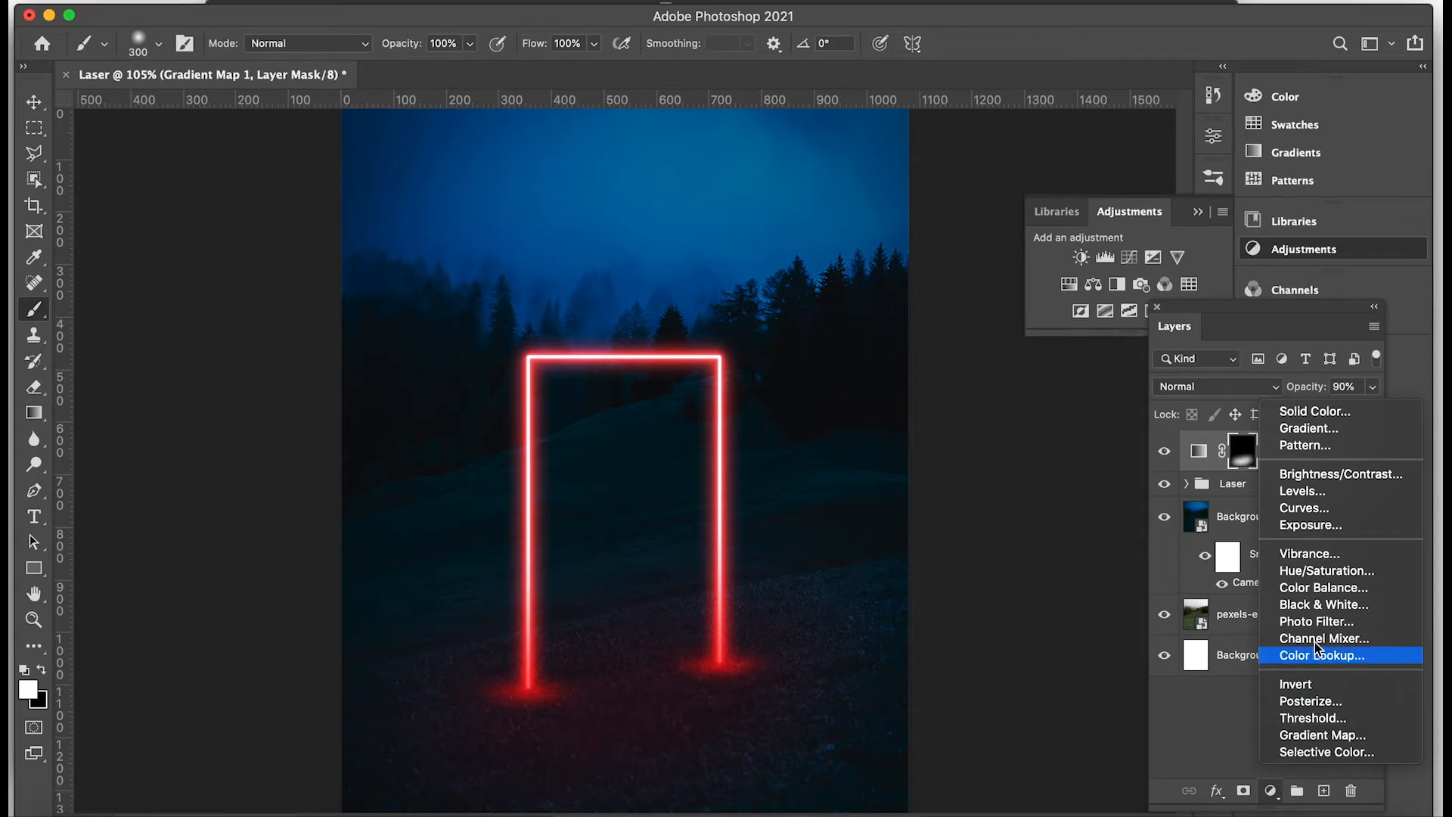
click(1365, 486)
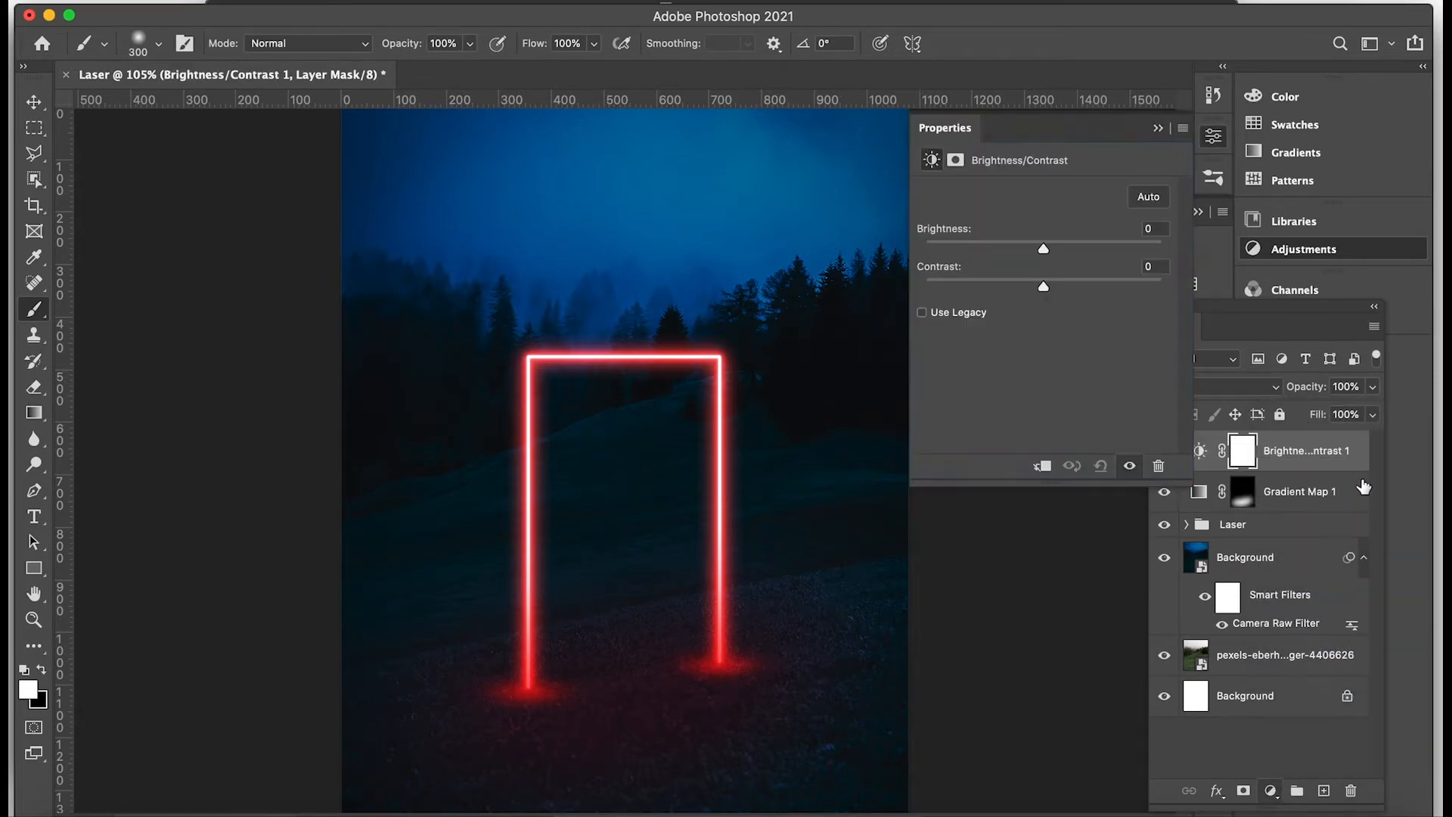
drag(1043, 248, 1122, 248)
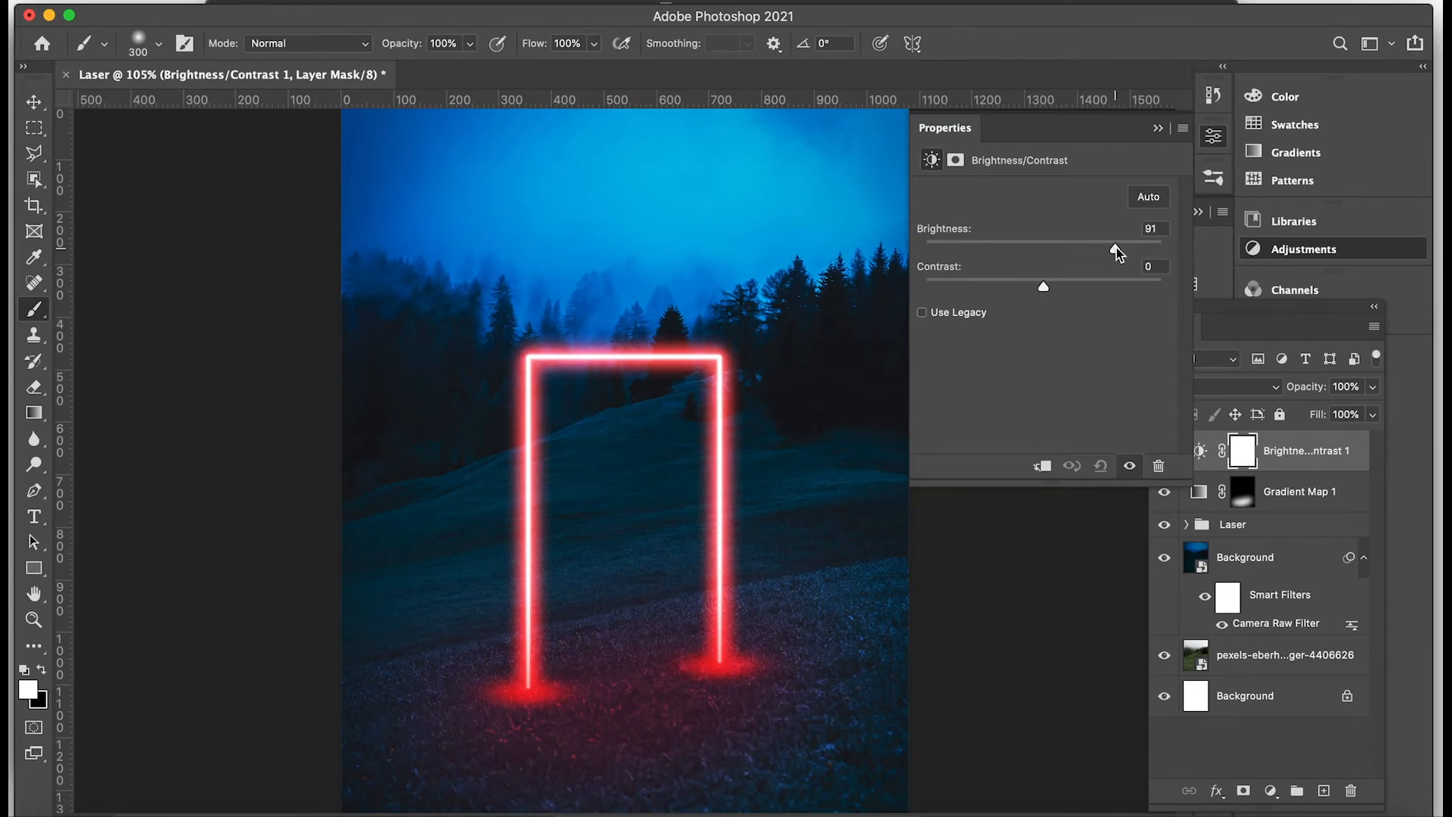
drag(1046, 292, 1105, 285)
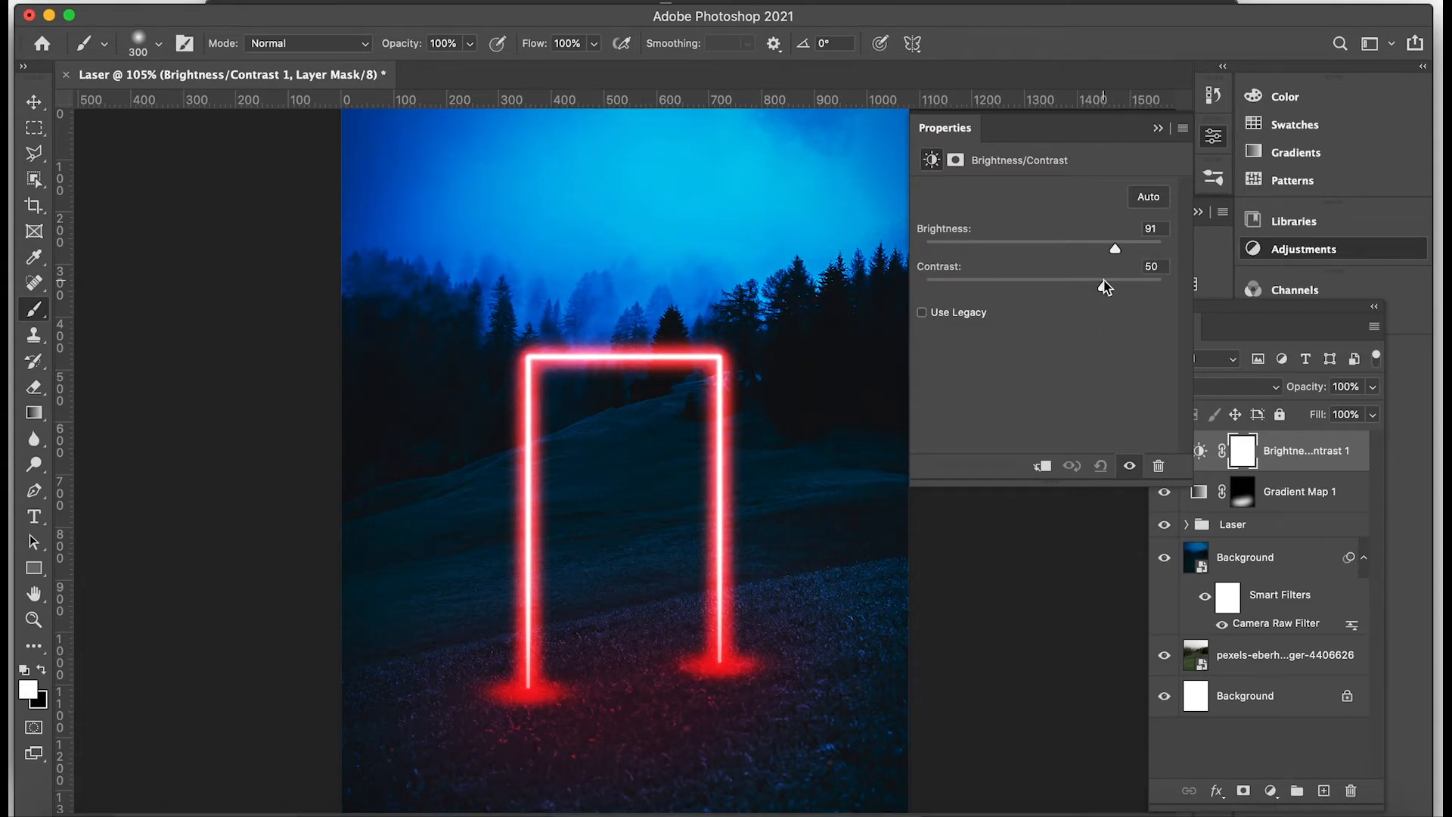
click(1158, 128)
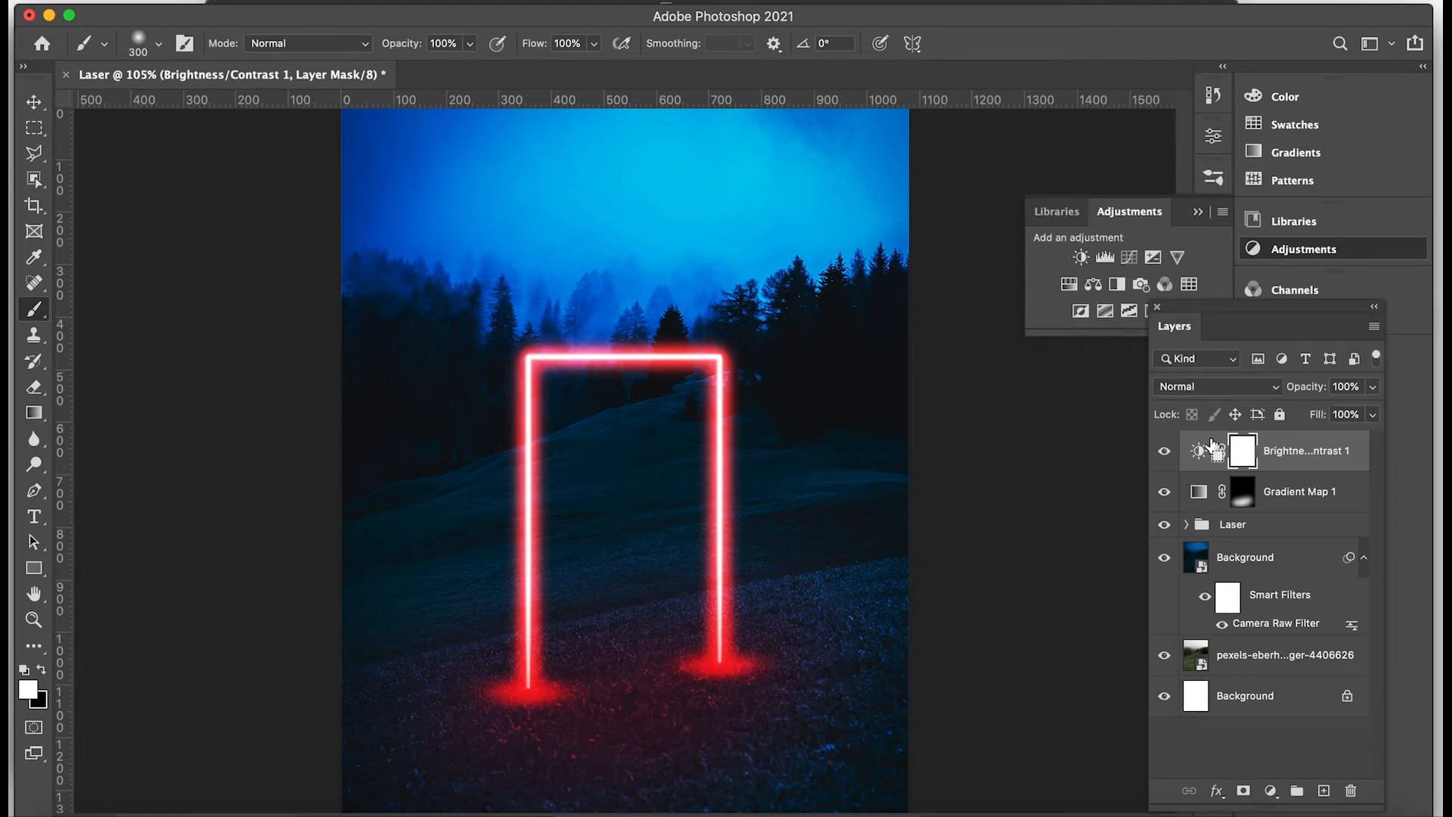
Invert the Brightness/Contrast mask and paint one white 200 px soft brush dab at the foot of the frame's left leg.
key(super+i)
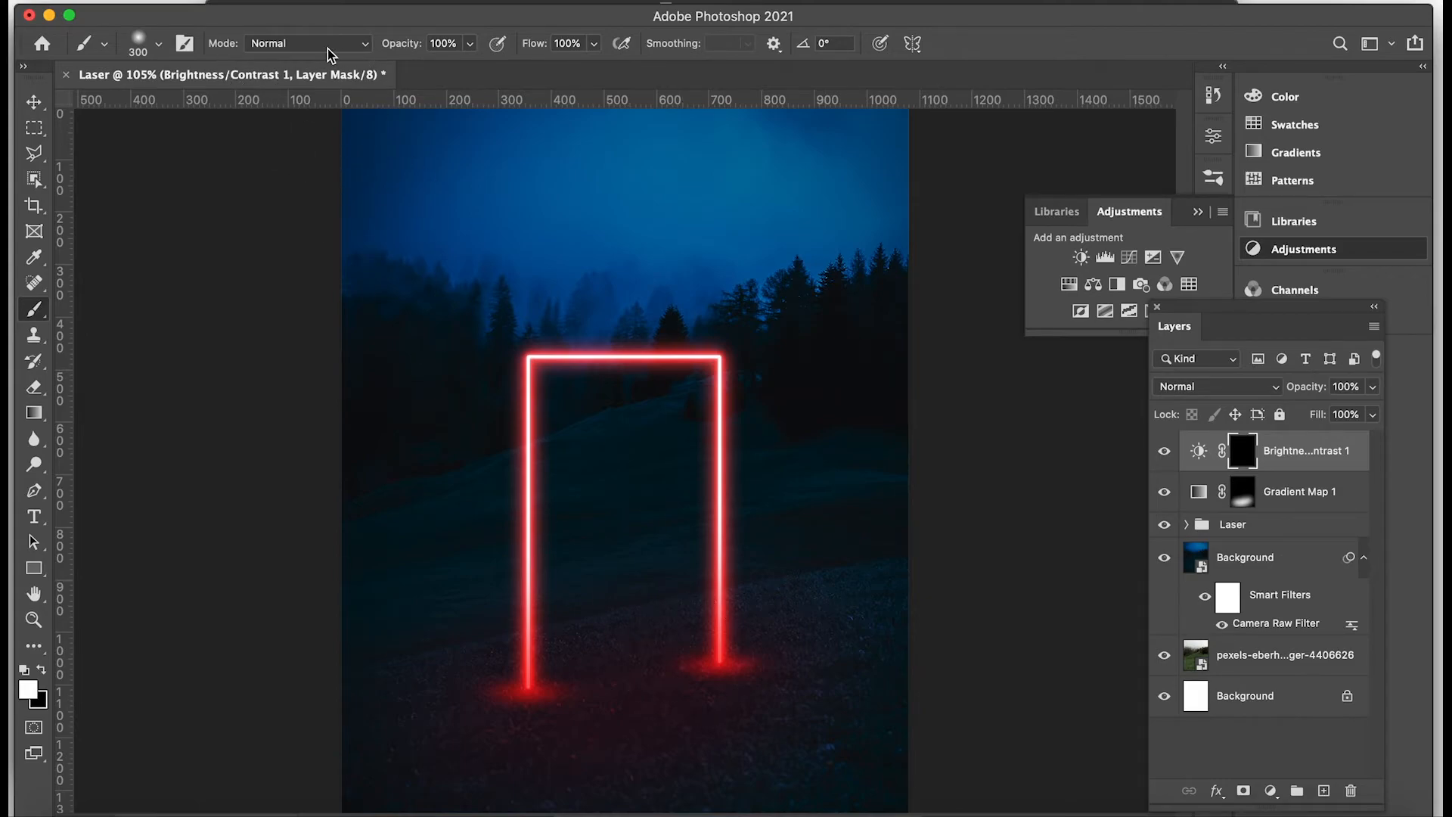
click(159, 45)
text(200)
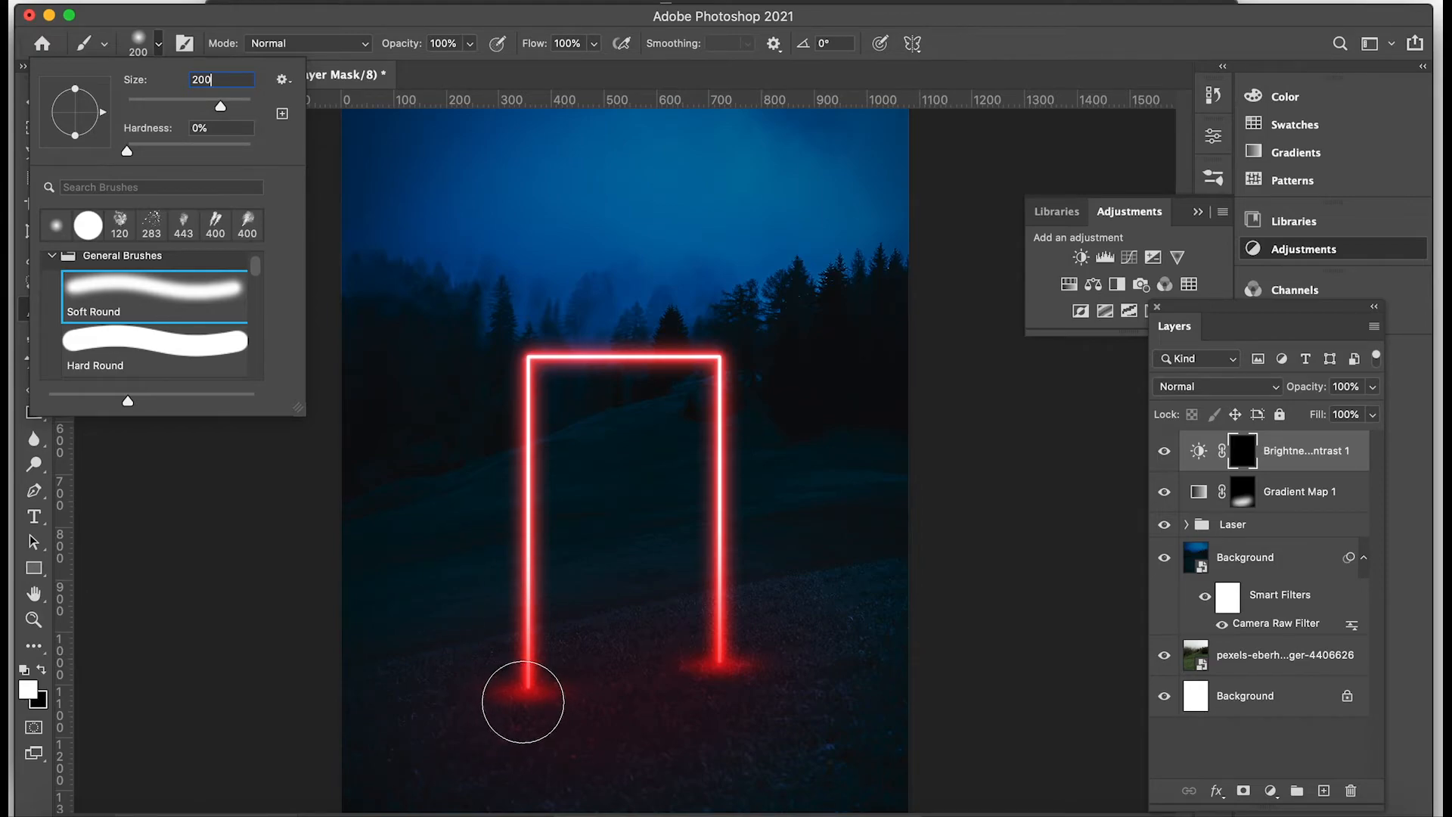
key(Return)
click(528, 691)
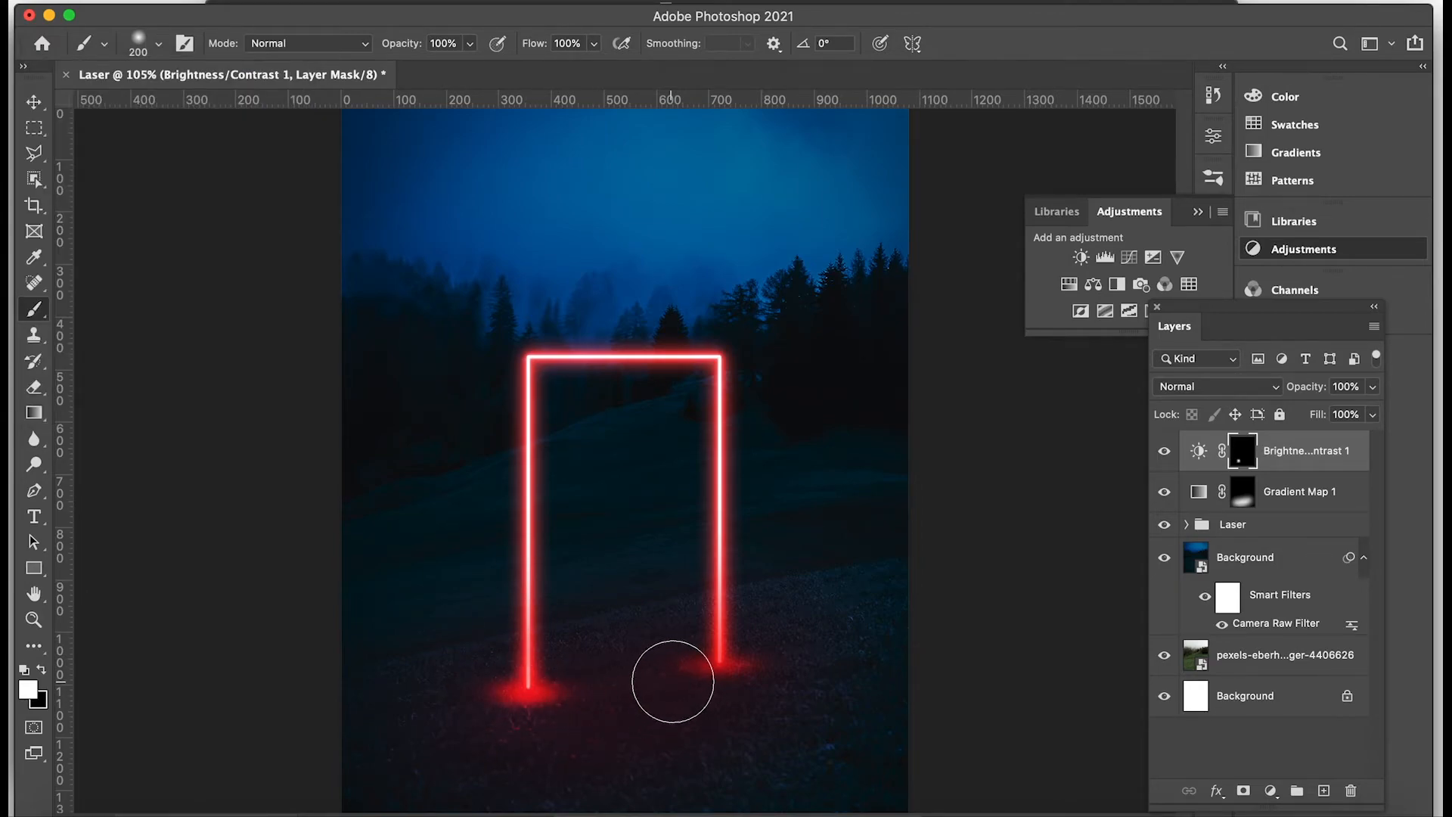
Paint a white 200 px soft dab at the right leg's foot on the Brightness/Contrast mask and soften the mask with a 50-pixel Gaussian Blur.
click(718, 674)
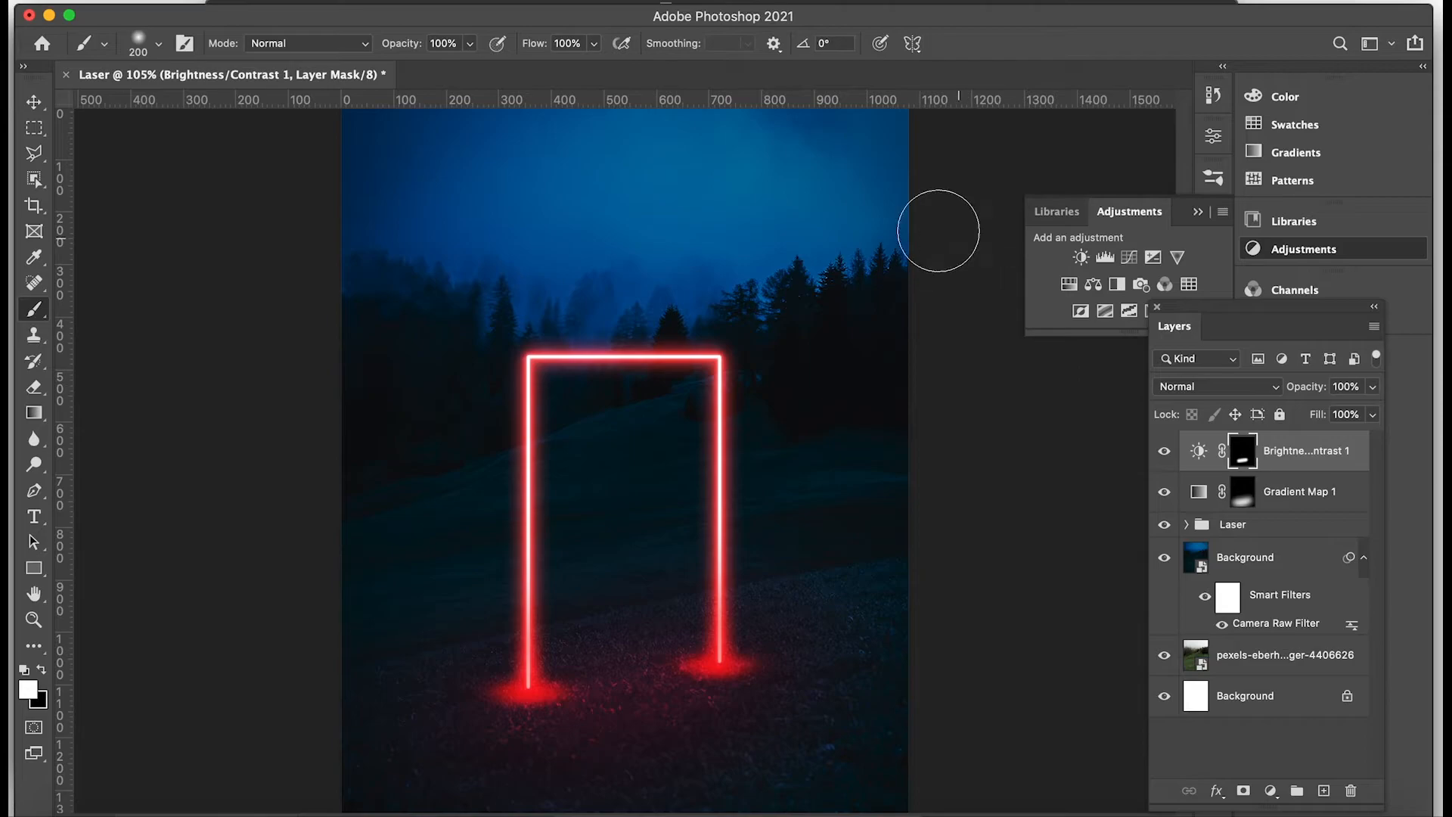
click(481, 5)
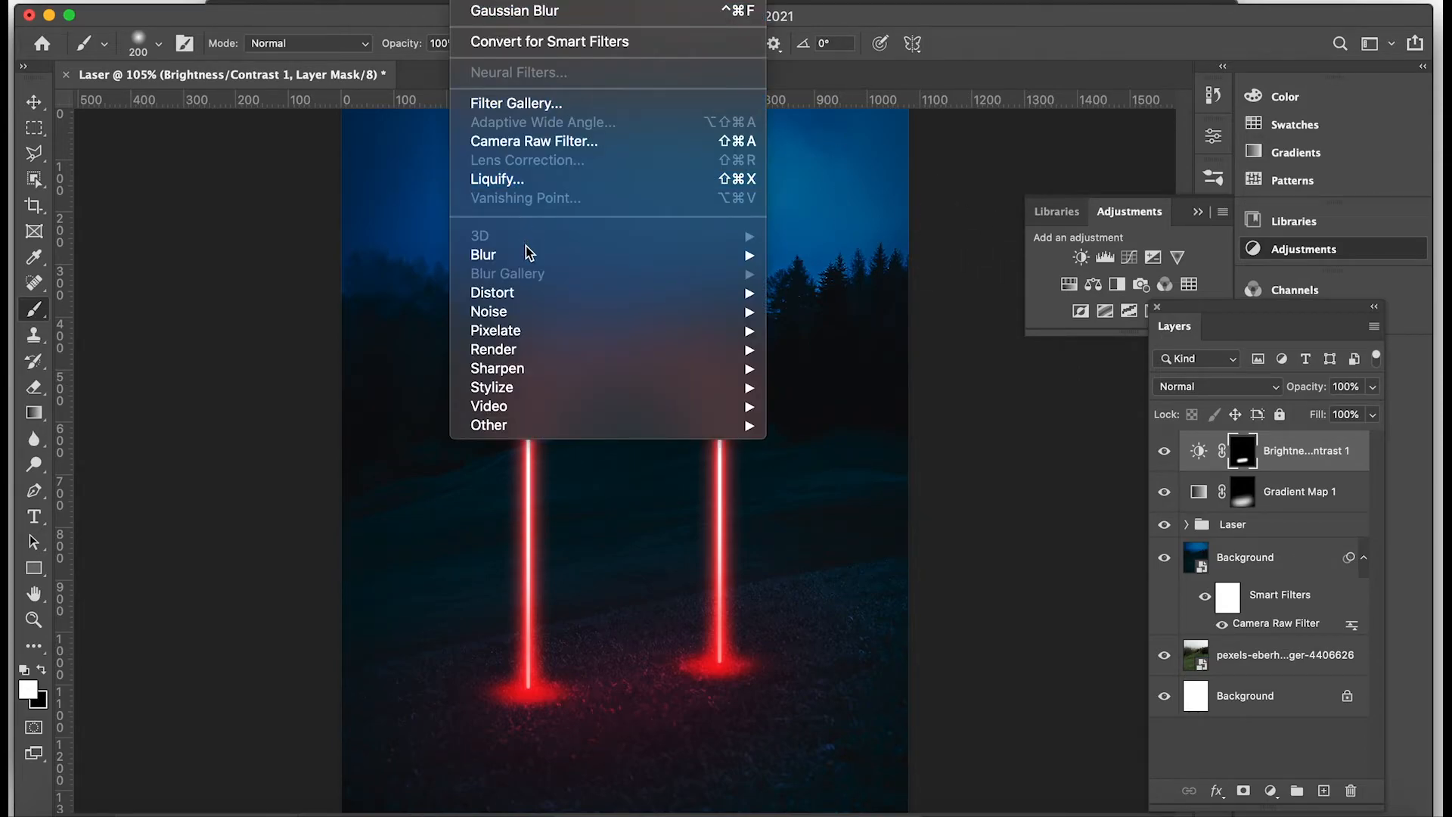
mouse_move(529, 256)
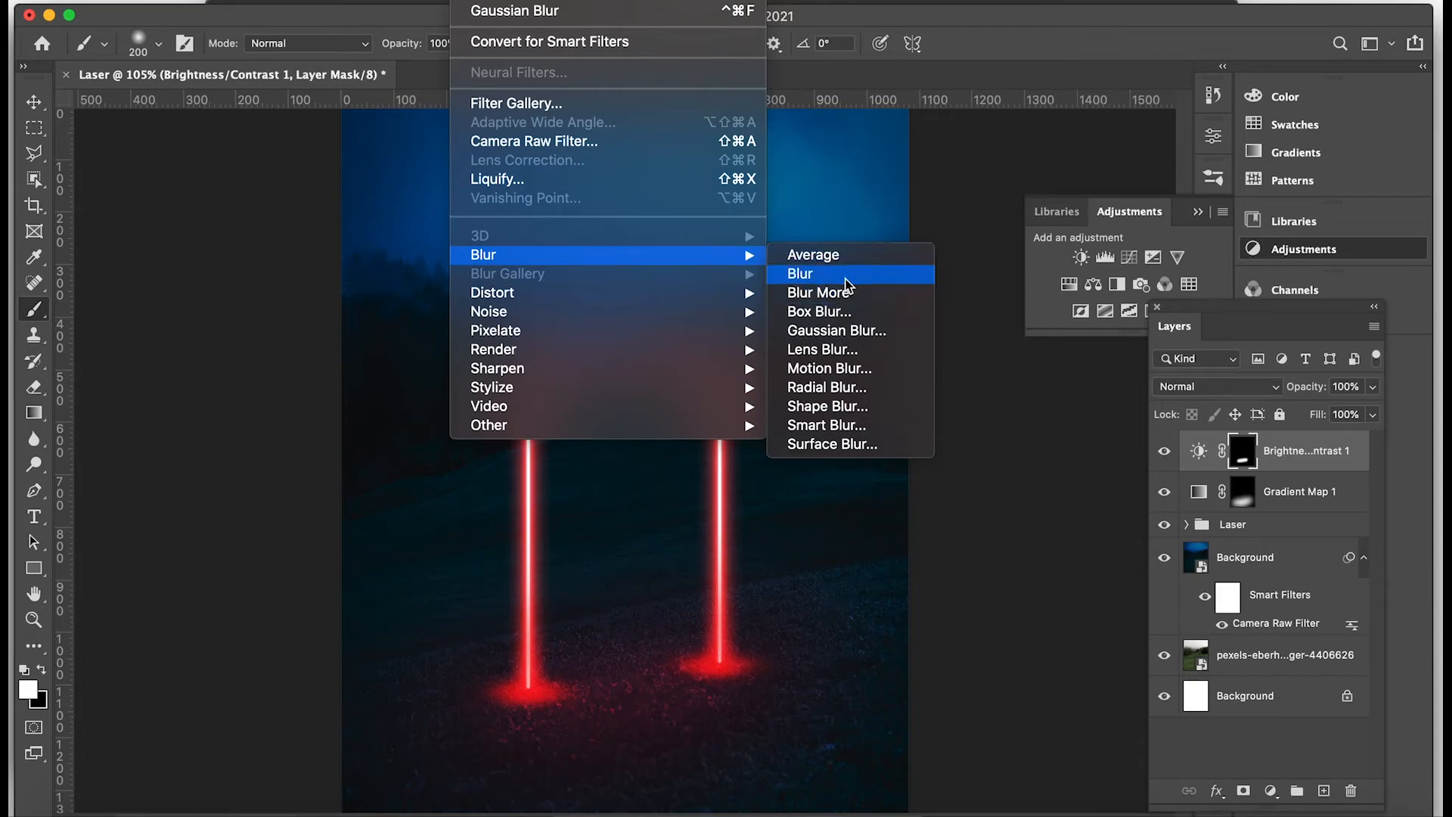
click(847, 329)
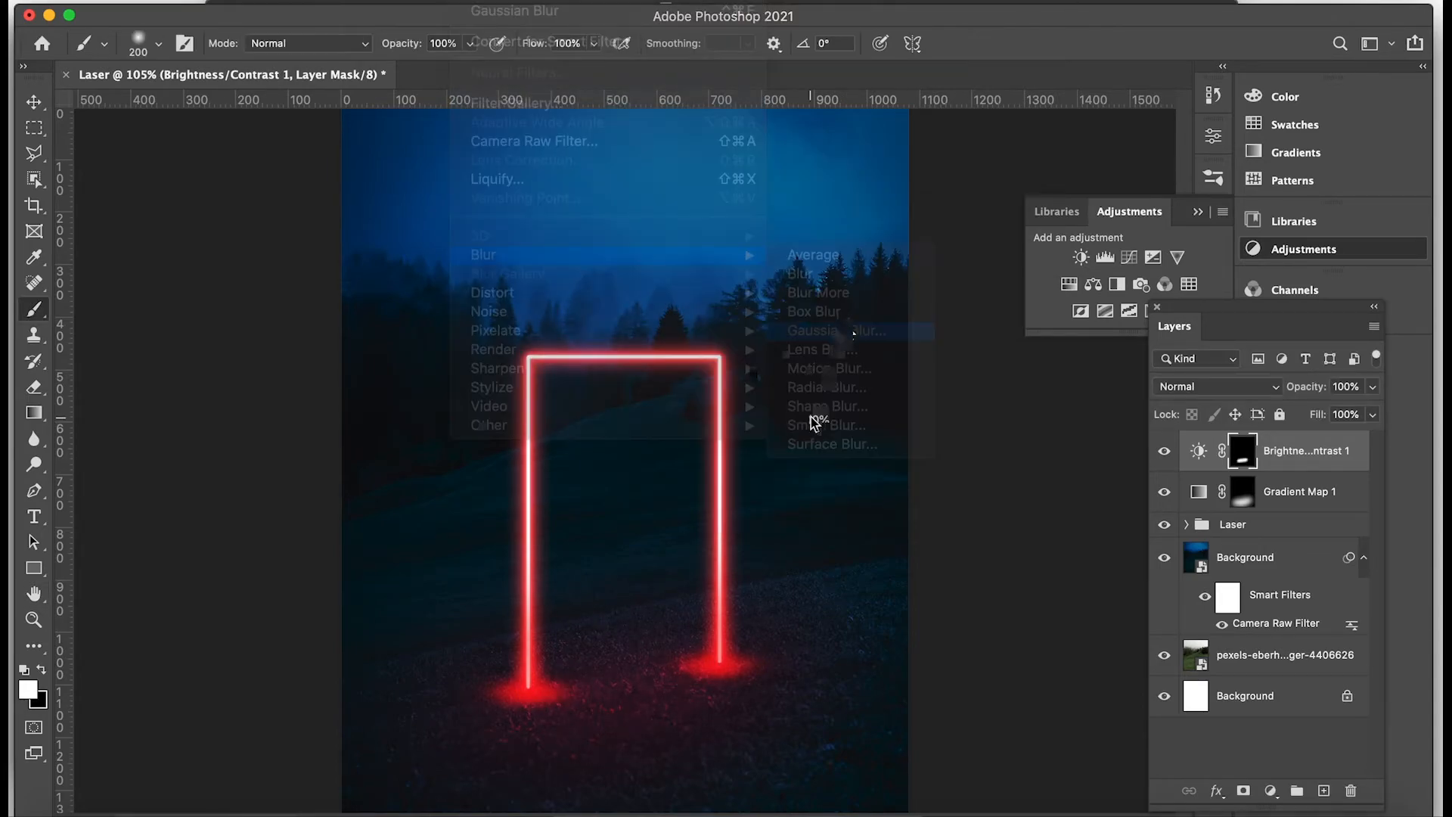
text(50)
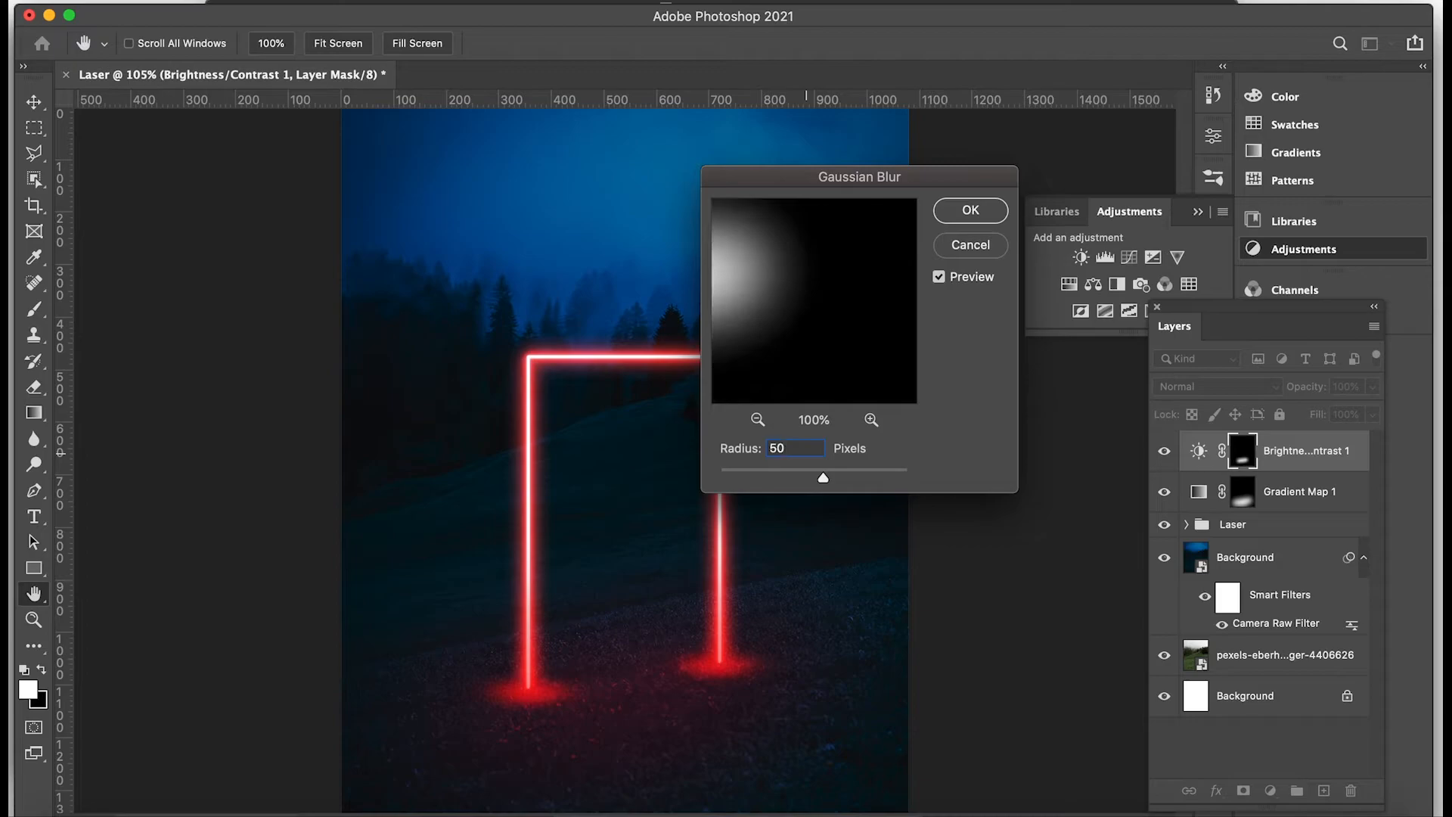
click(970, 211)
key(b)
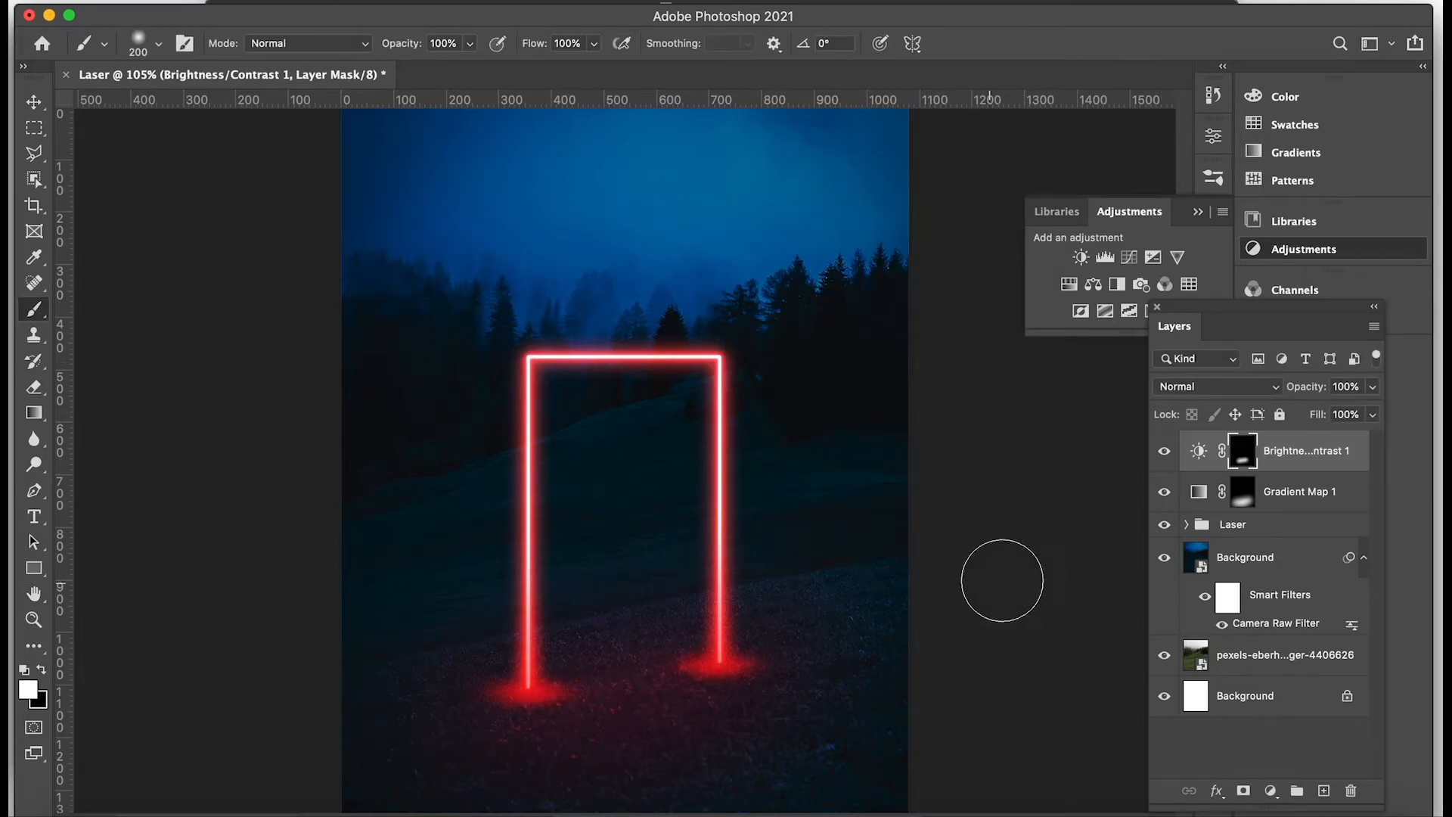
Add a Brightness/Contrast adjustment layer directly above the smart-filtered Background layer with brightness 16 and contrast 0.
click(1265, 563)
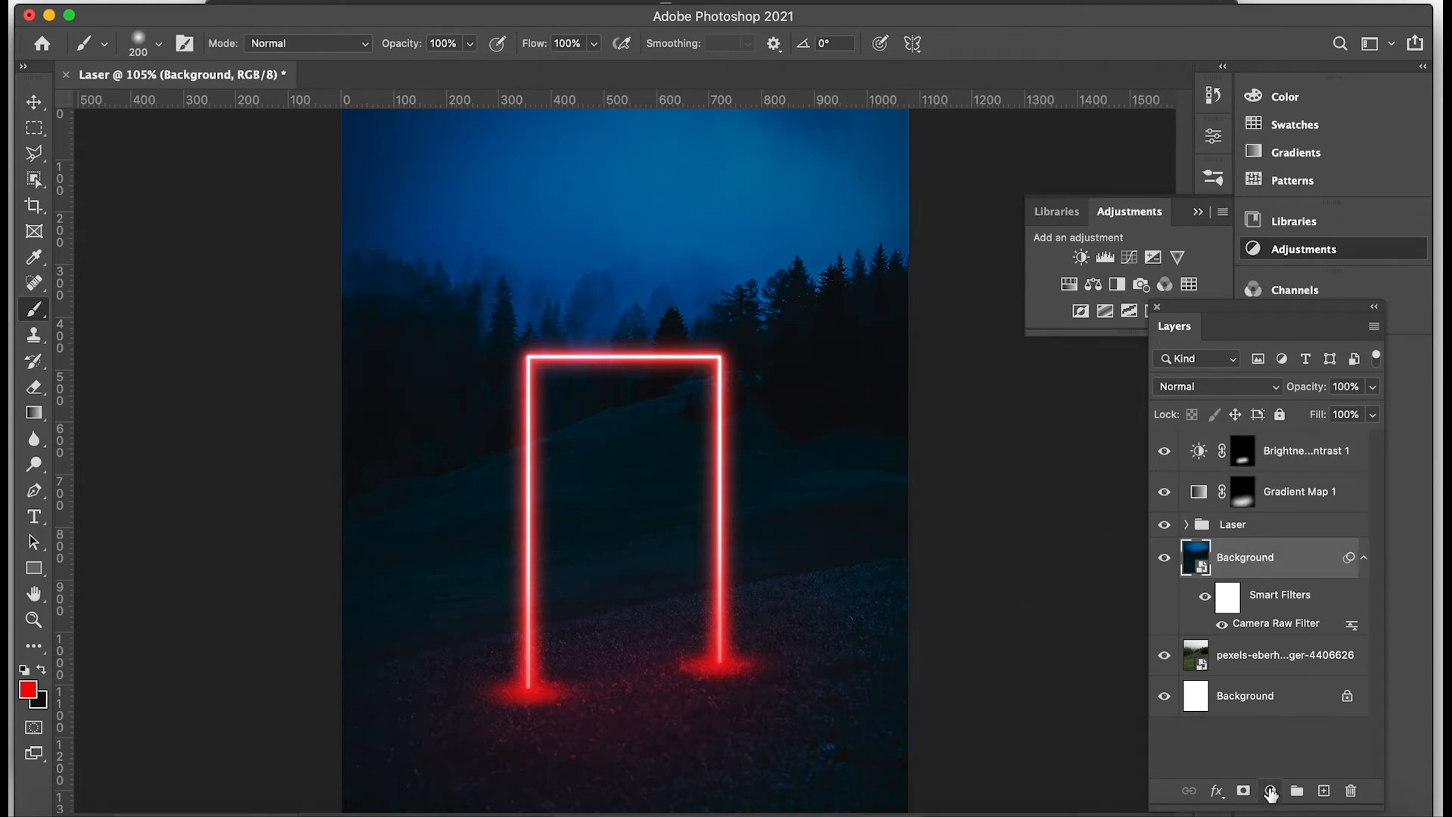
click(1270, 791)
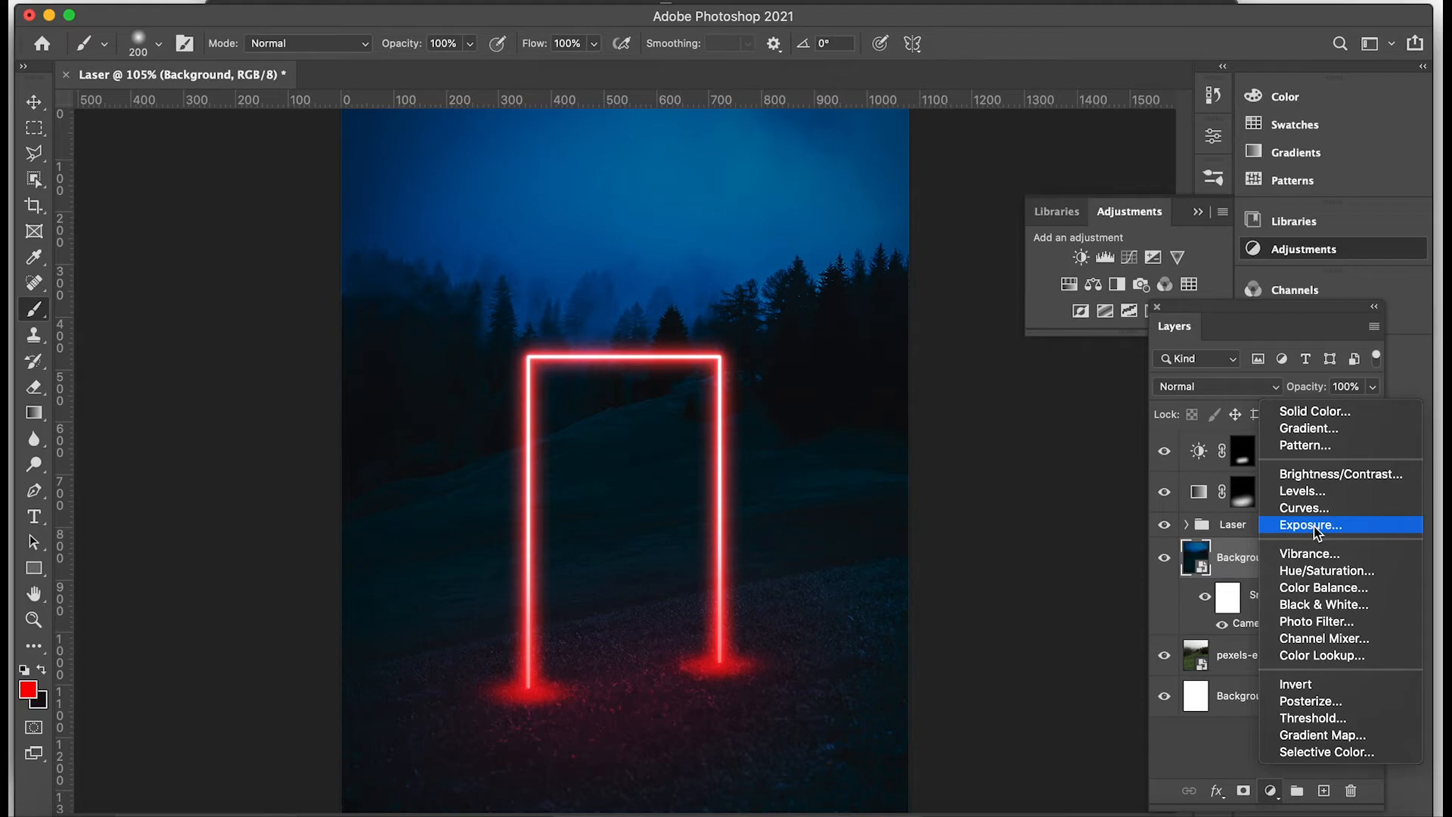
click(1335, 482)
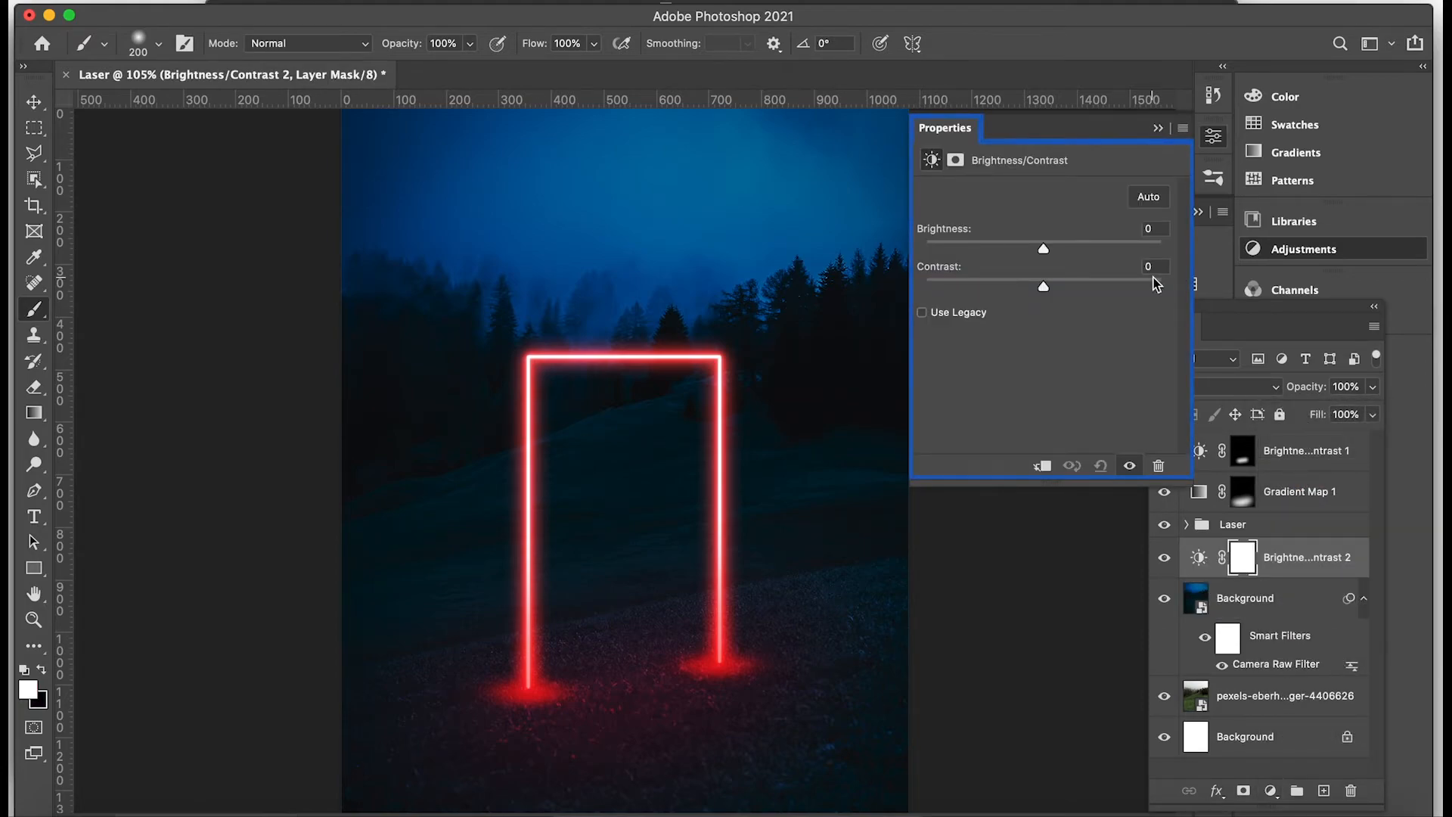
drag(1043, 247, 1069, 243)
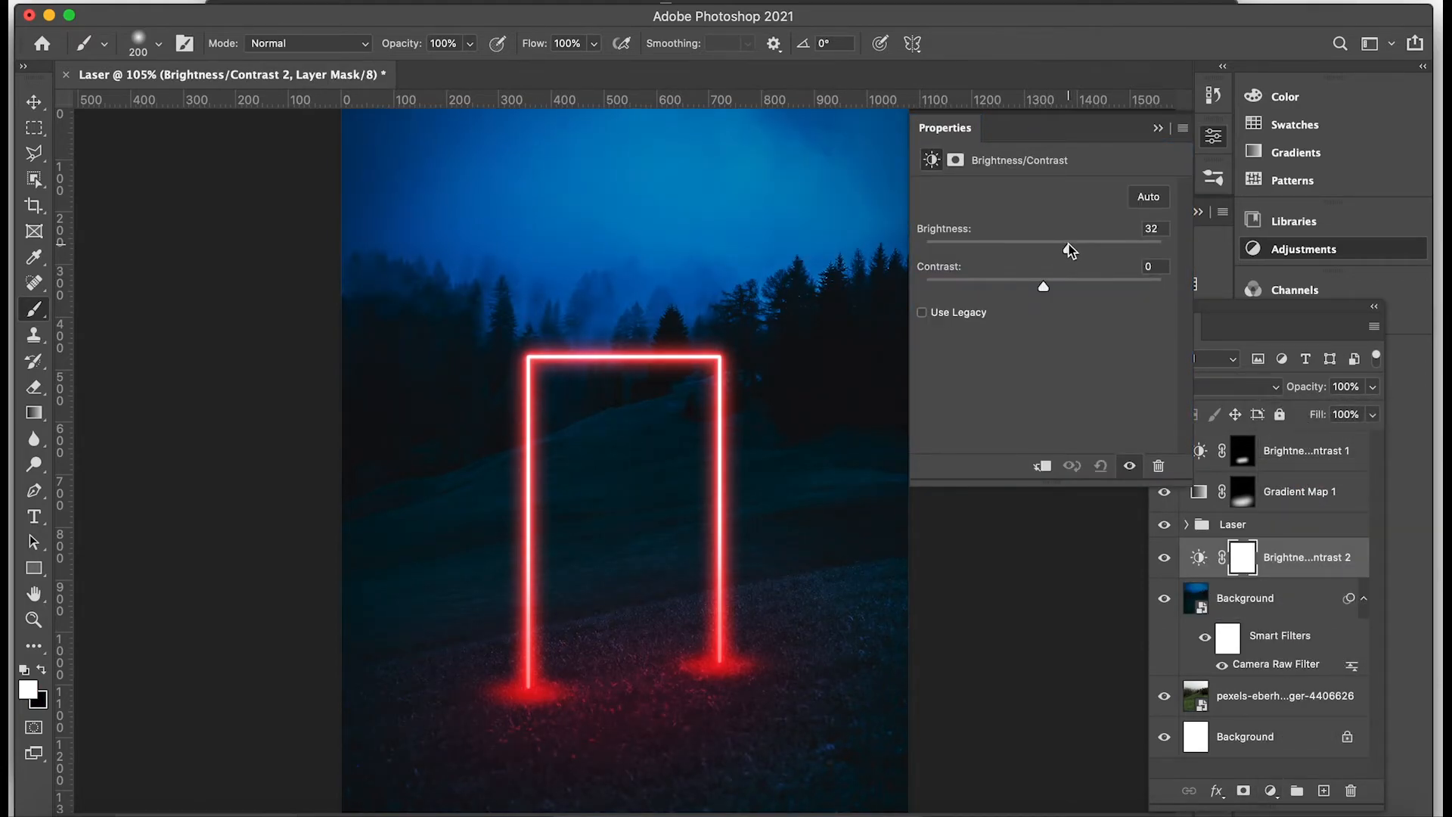
drag(1068, 248, 1057, 252)
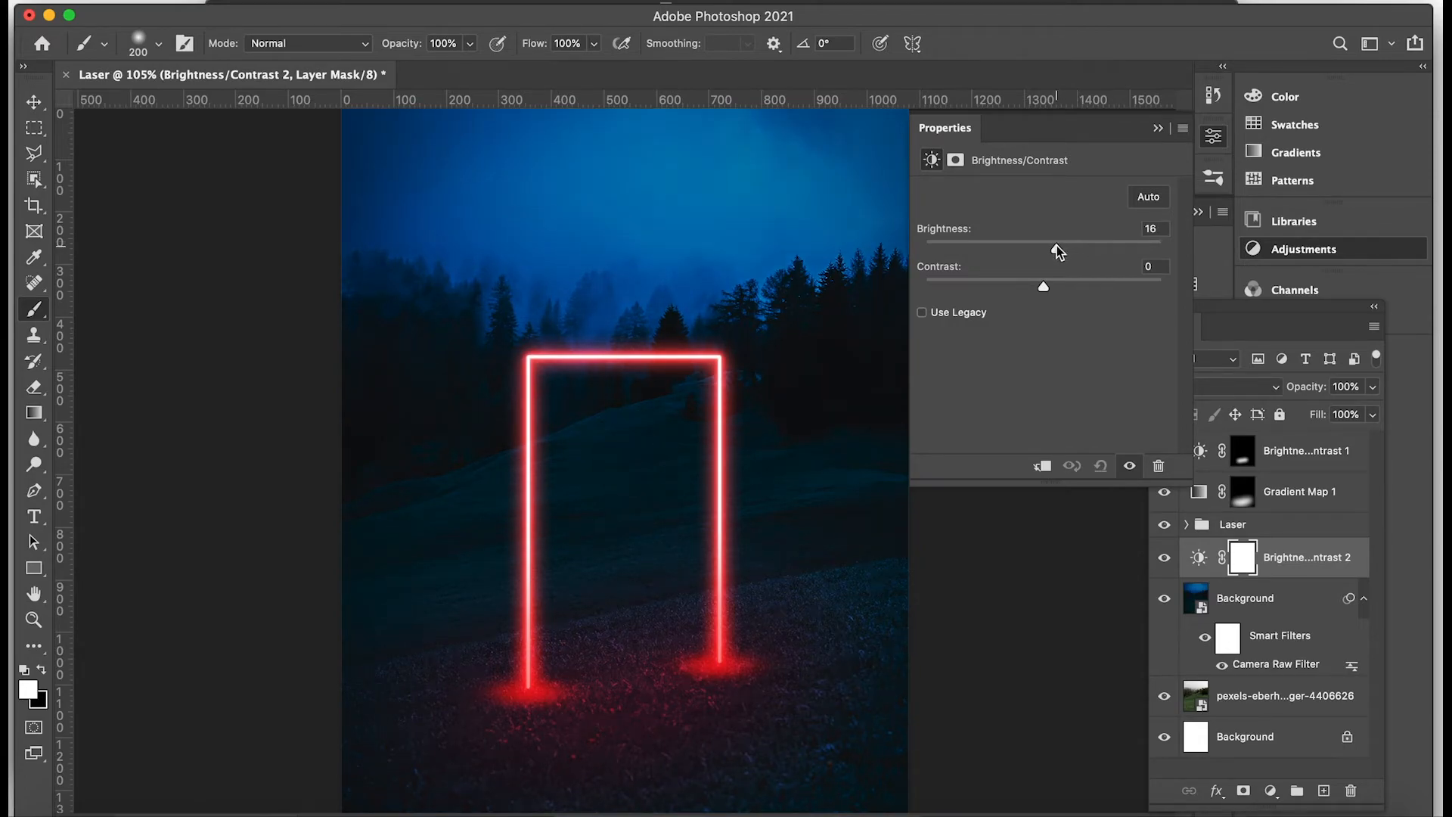
drag(1043, 284, 1101, 290)
click(1150, 266)
text(0)
click(1155, 130)
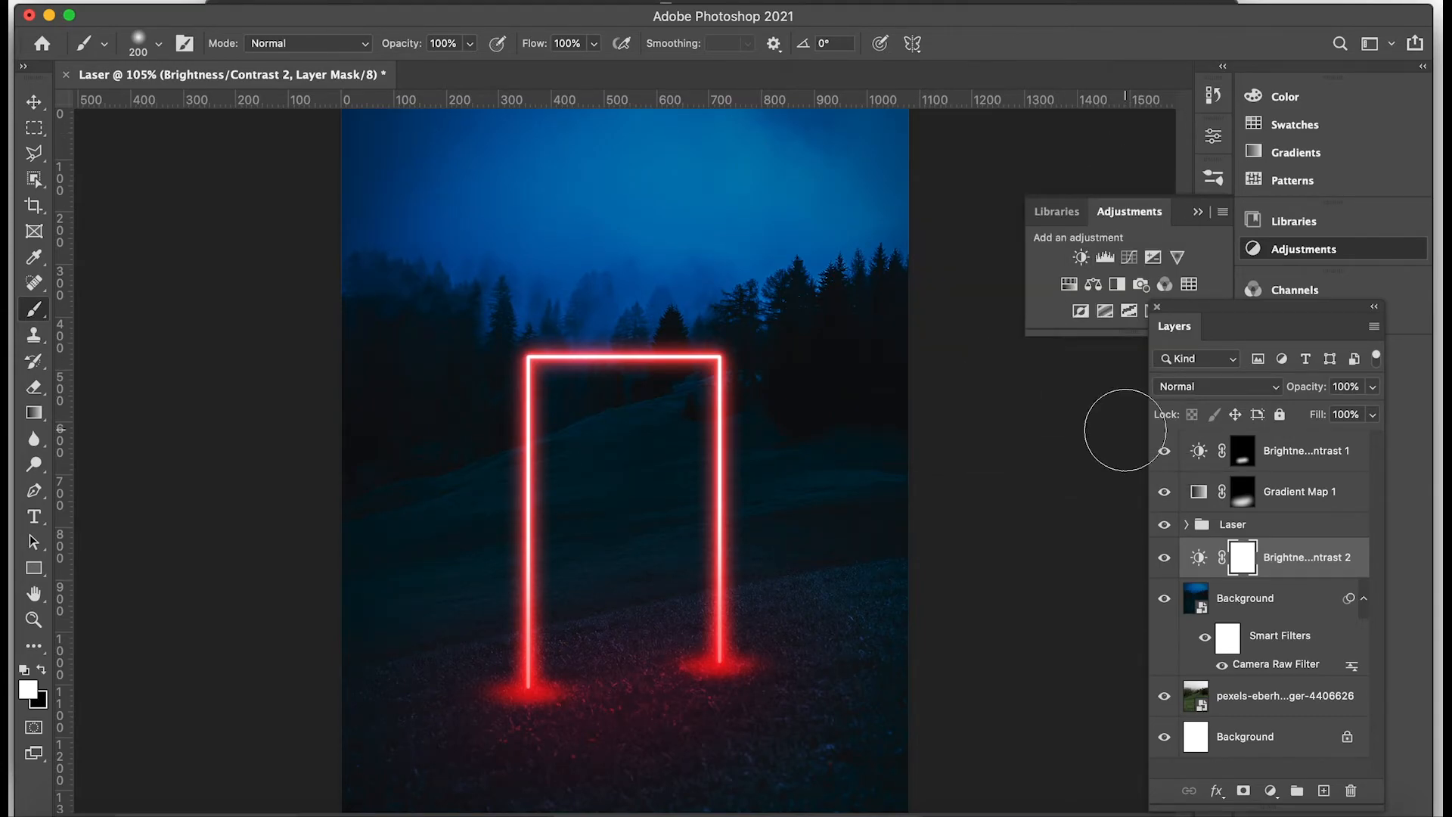
mouse_move(1164, 451)
mouse_down()
mouse_move(1172, 611)
mouse_move(1164, 452)
mouse_up()
Change the Outer Glow color of the main laser layer in the Laser group to blue 029afb.
click(1186, 524)
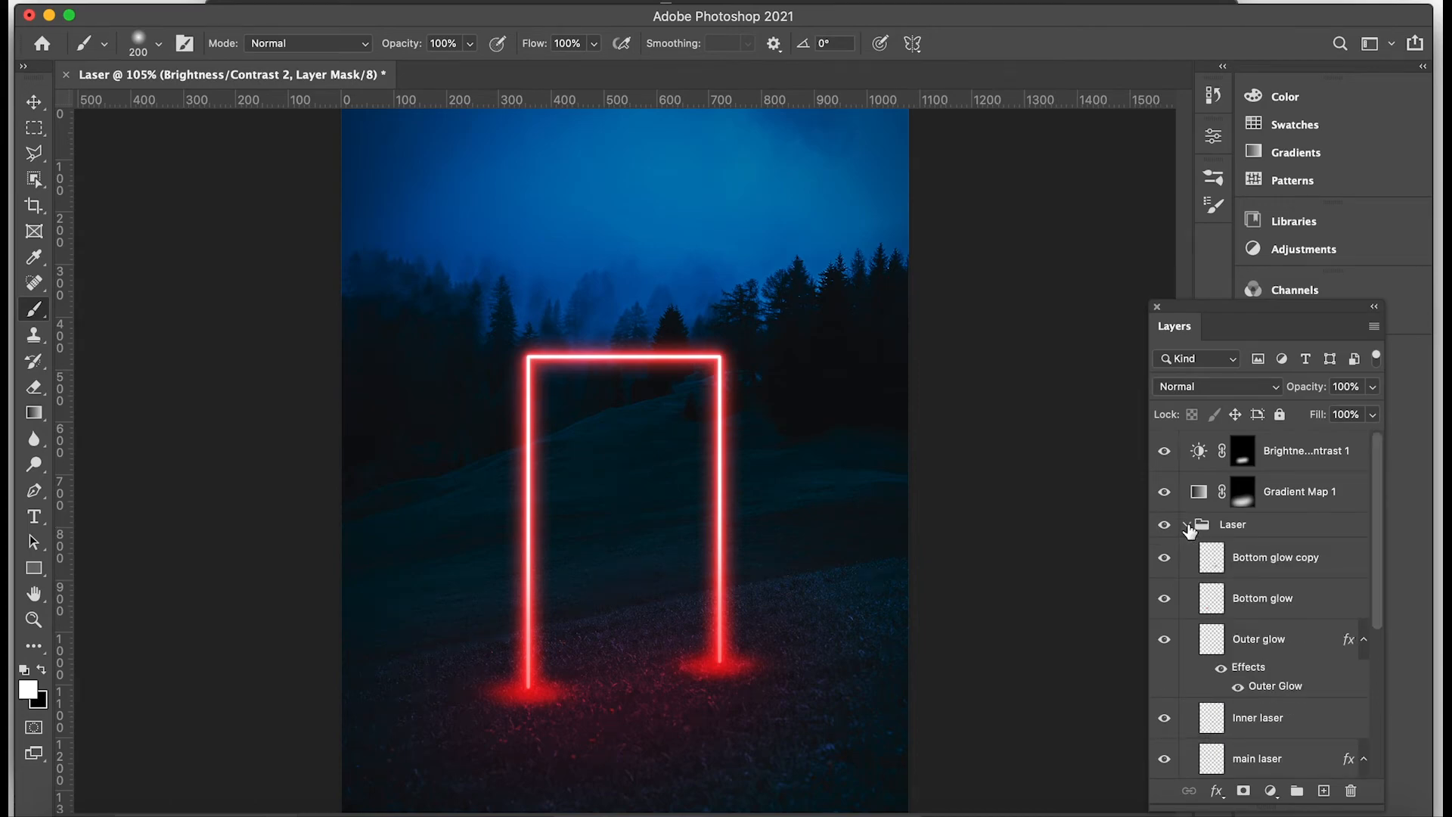
scroll(1189, 529, down, 5)
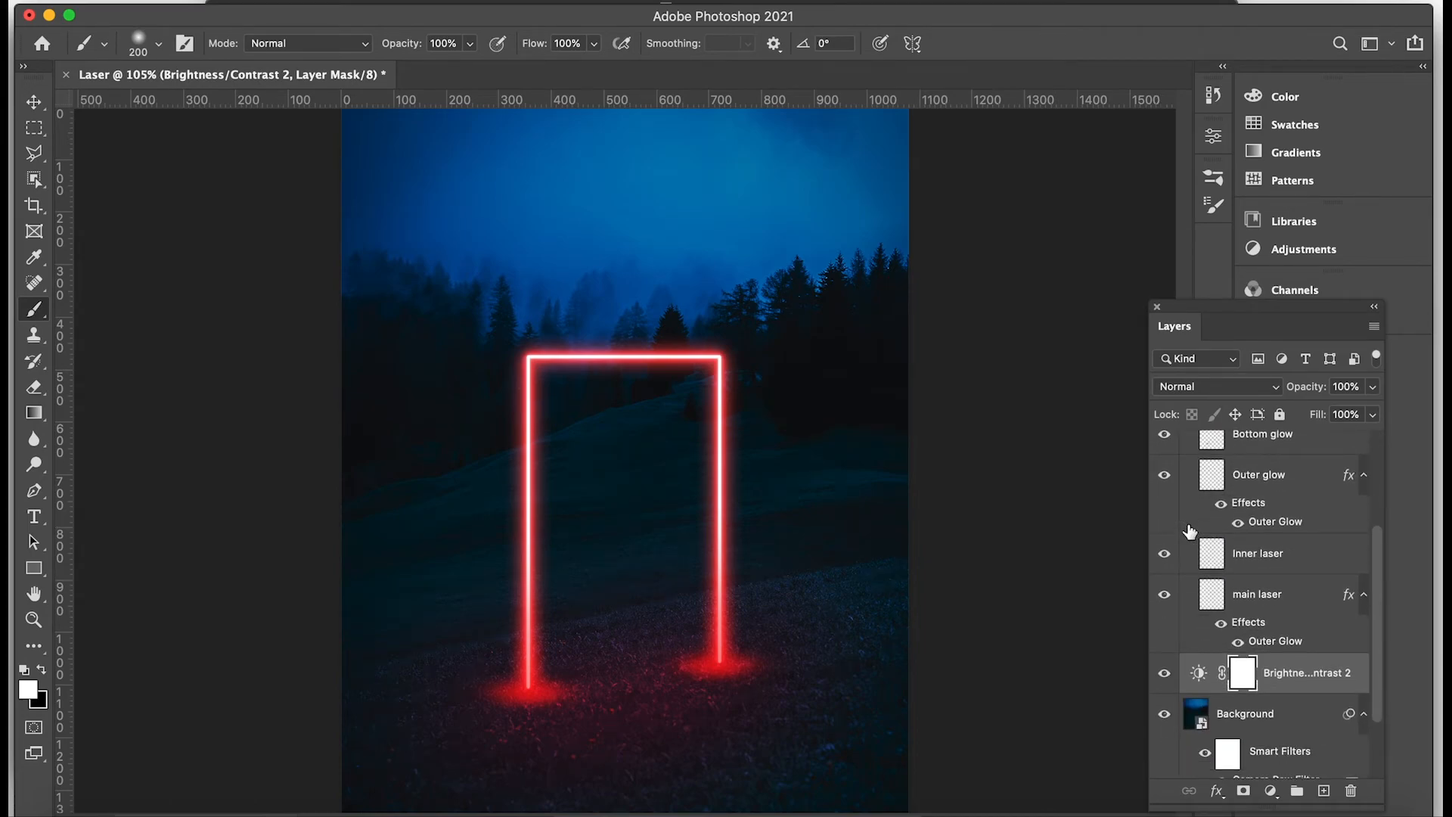
scroll(1189, 531, down, 3)
scroll(1188, 531, up, 3)
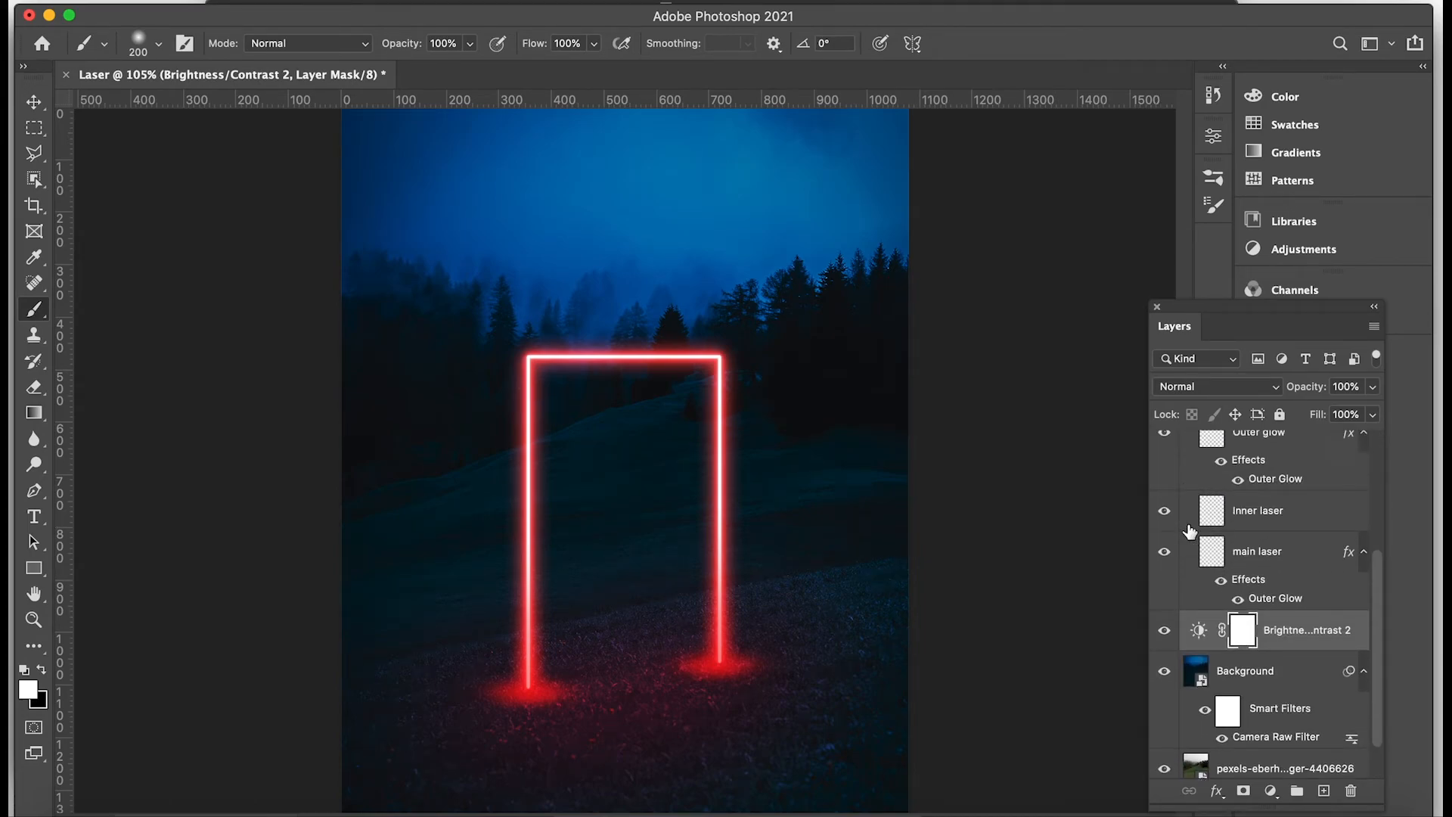
click(1253, 565)
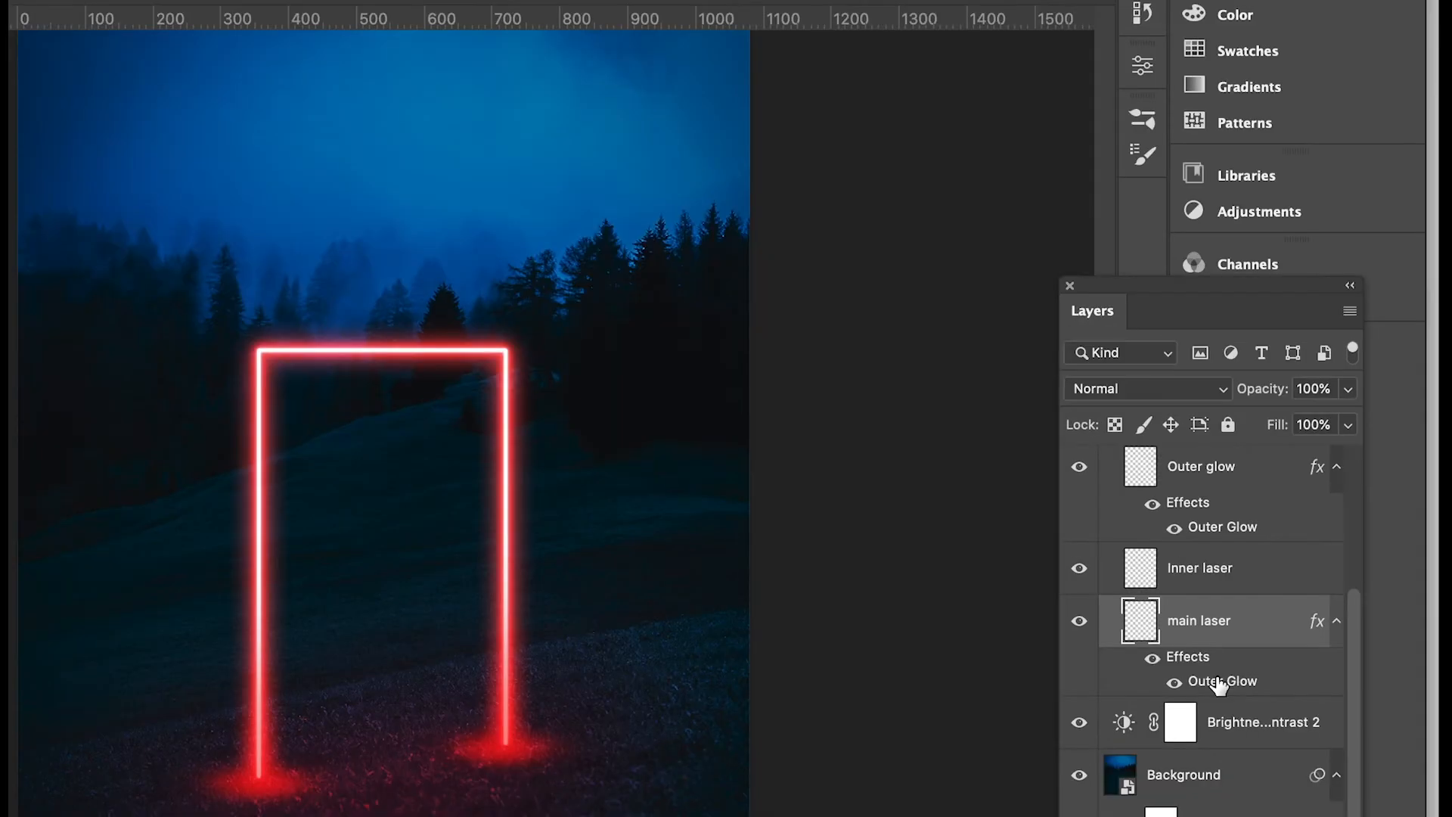
double_click(1271, 614)
click(847, 221)
click(847, 213)
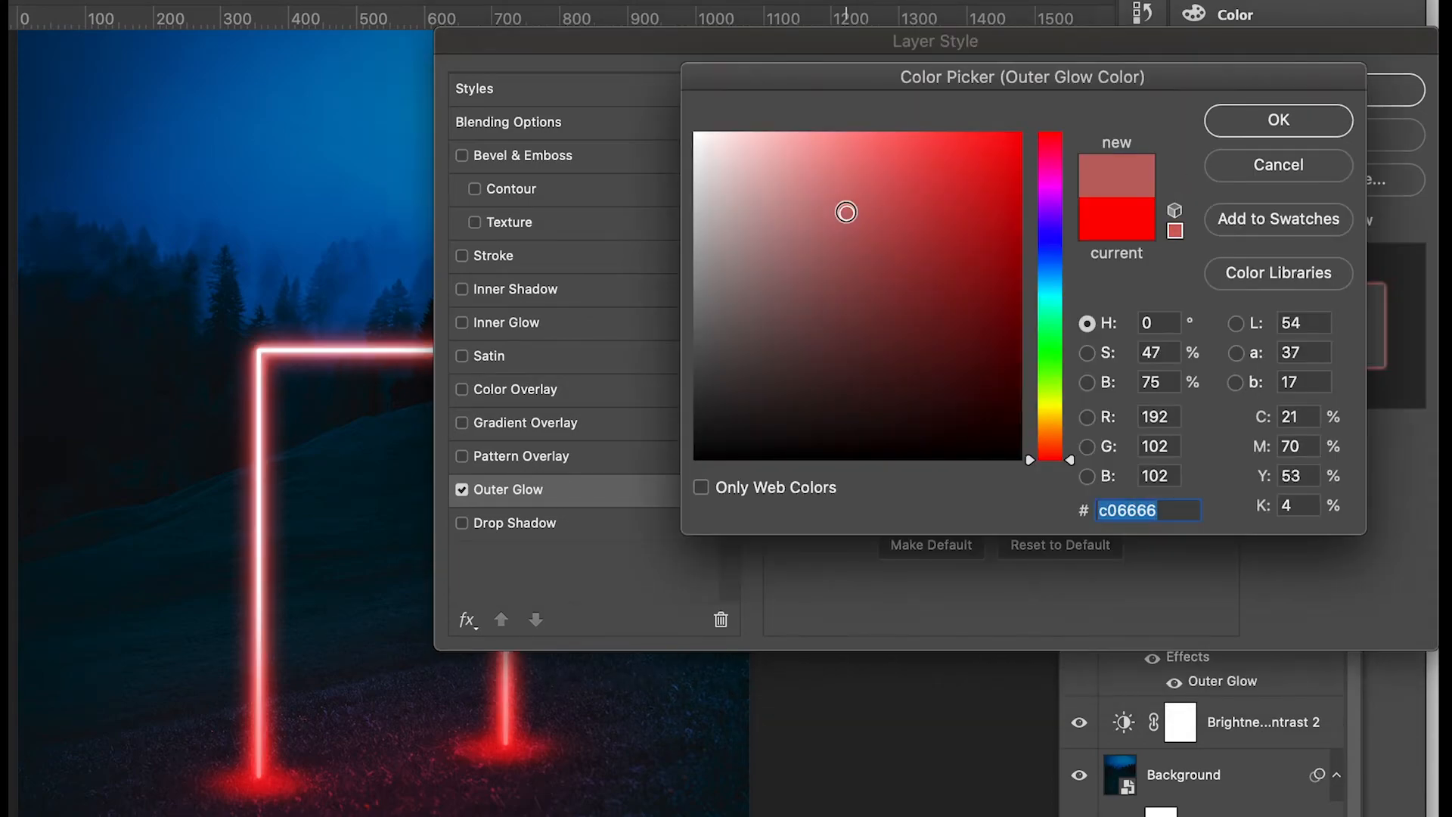
drag(1072, 462, 1075, 274)
click(1019, 138)
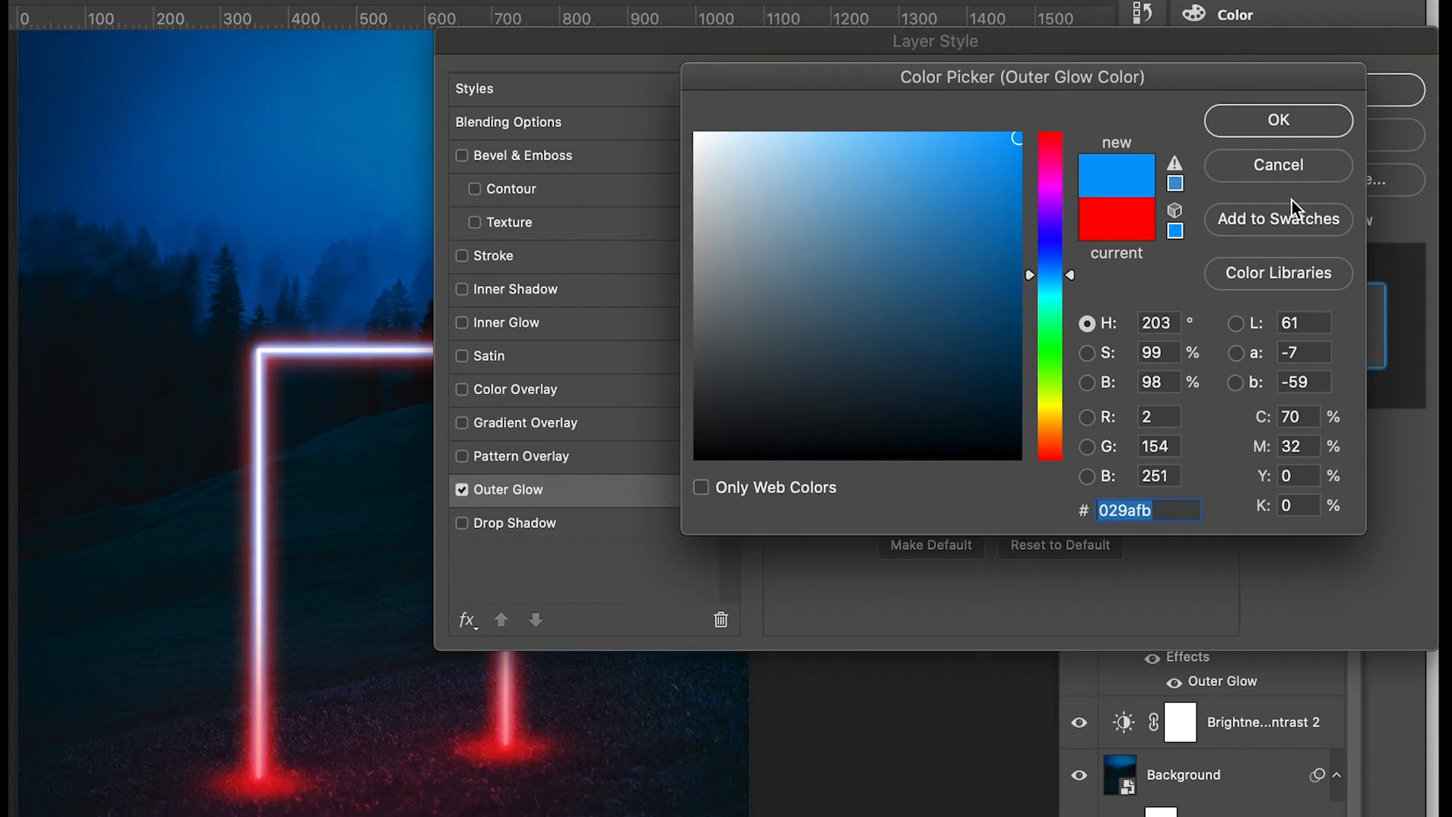
click(1317, 131)
click(1294, 89)
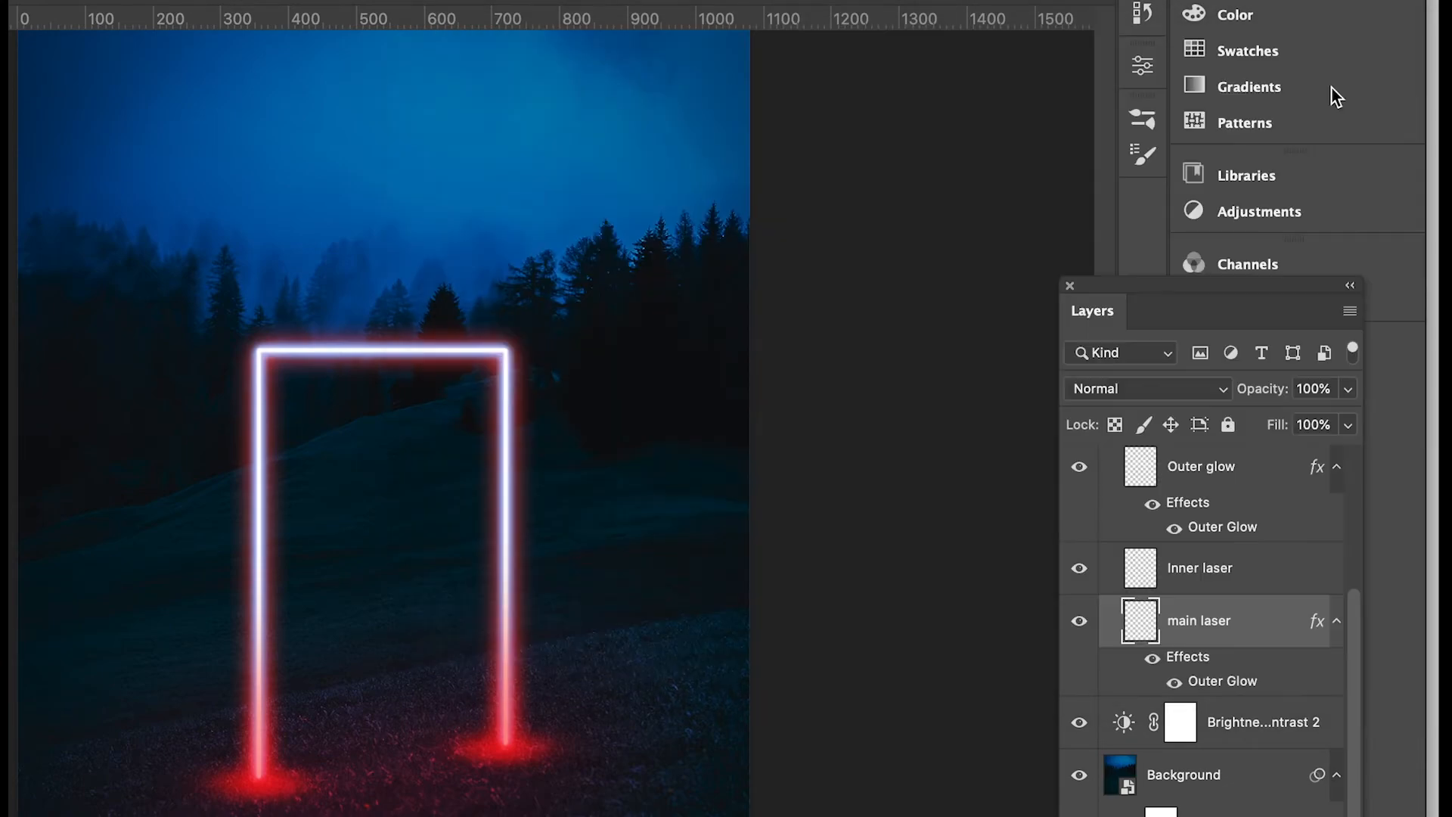
Change the Outer Glow effect color of the Outer glow layer to blue 029afb.
double_click(1222, 529)
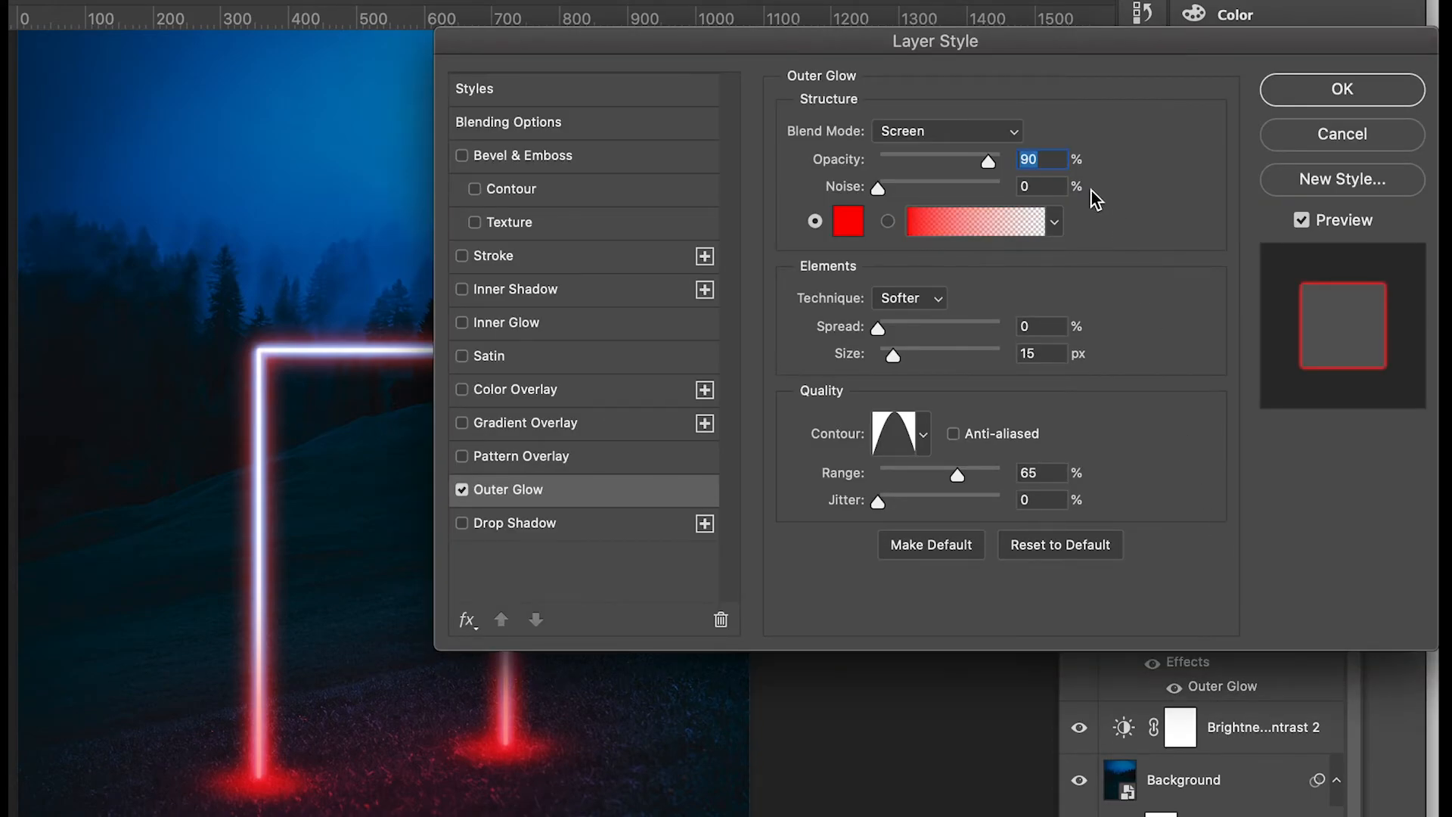
click(848, 222)
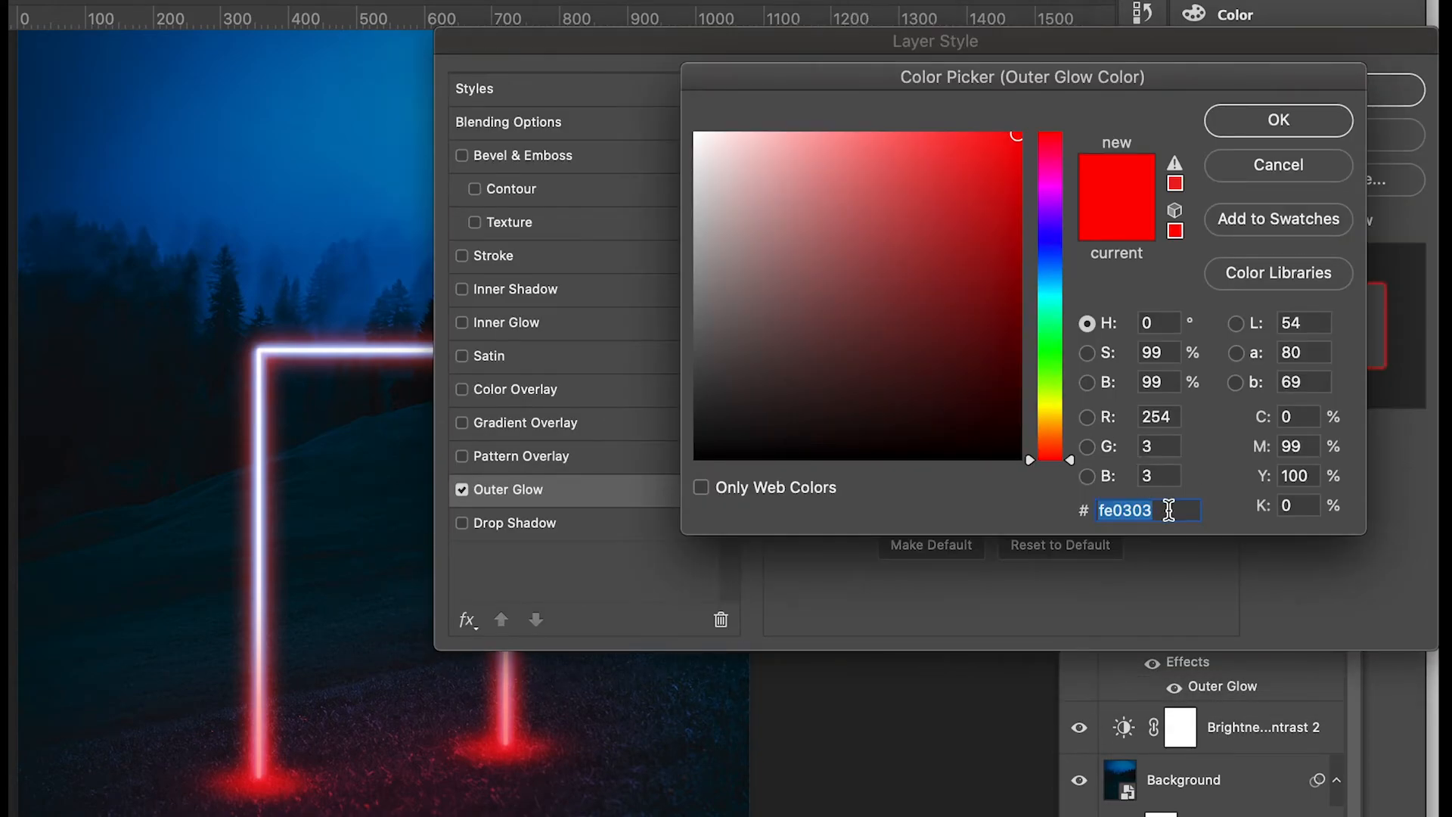
text(029afb)
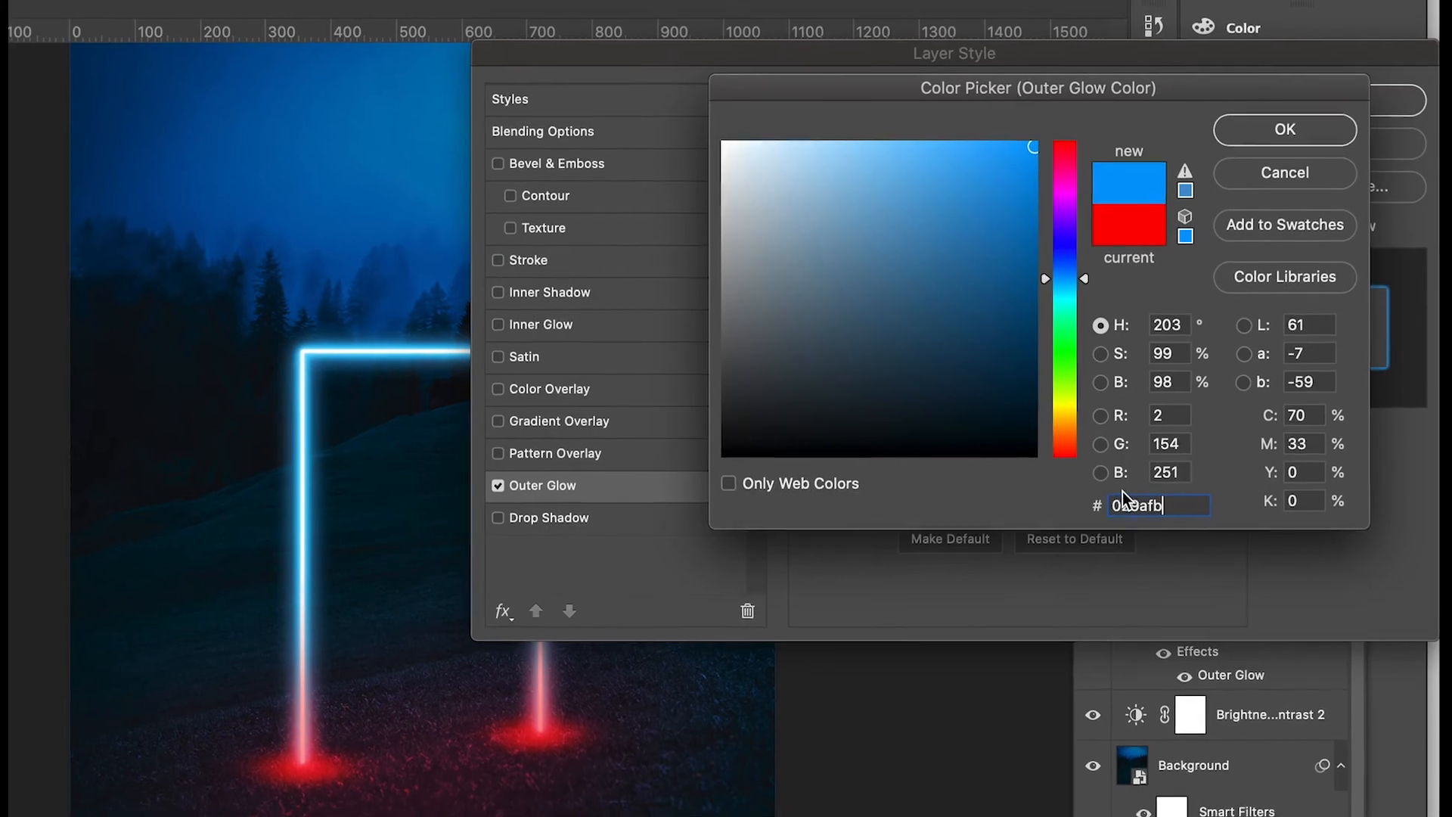
click(1291, 139)
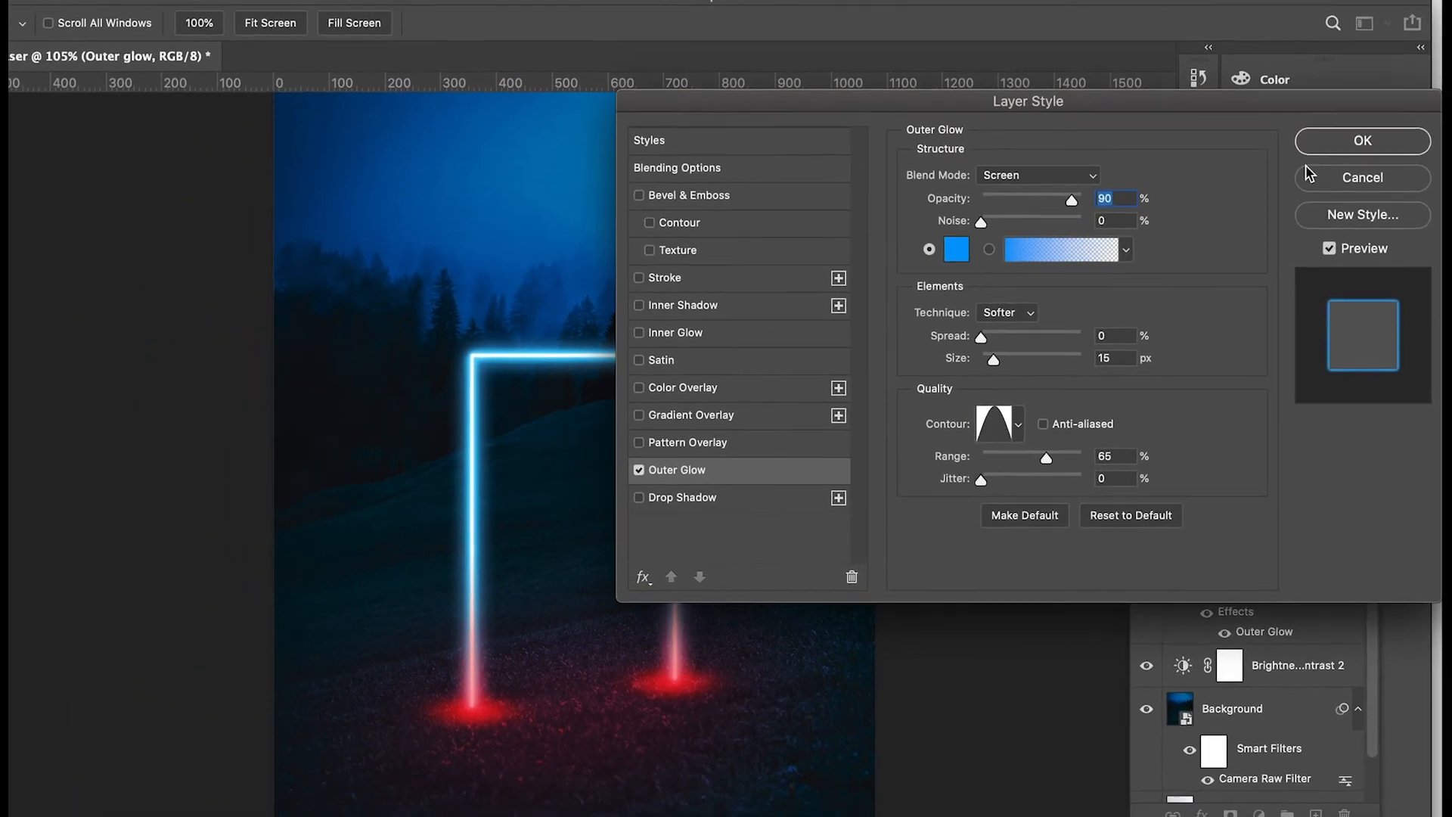
click(1340, 158)
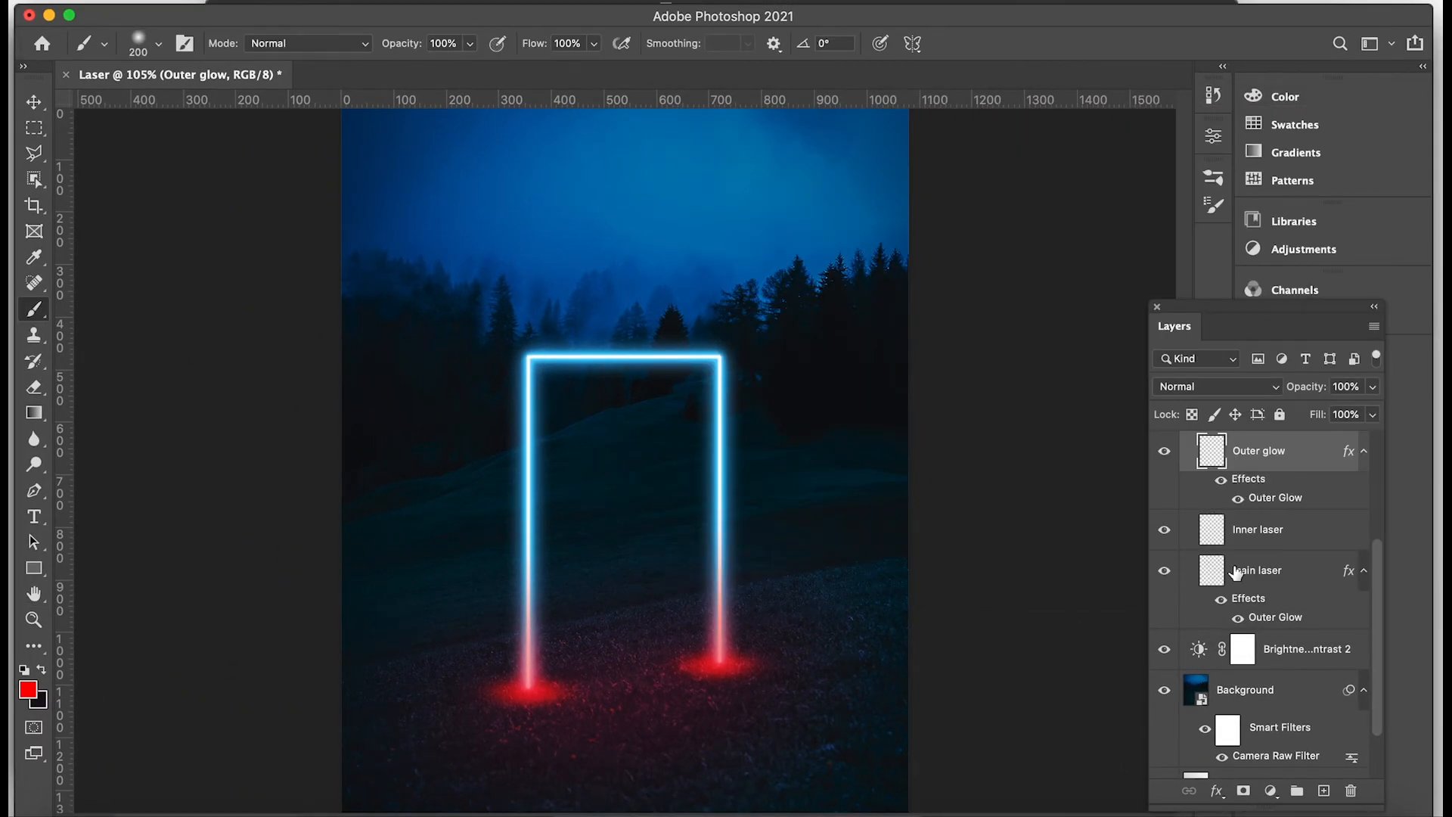
Hide the Bottom glow and Bottom glow copy layers.
scroll(1235, 573, up, 5)
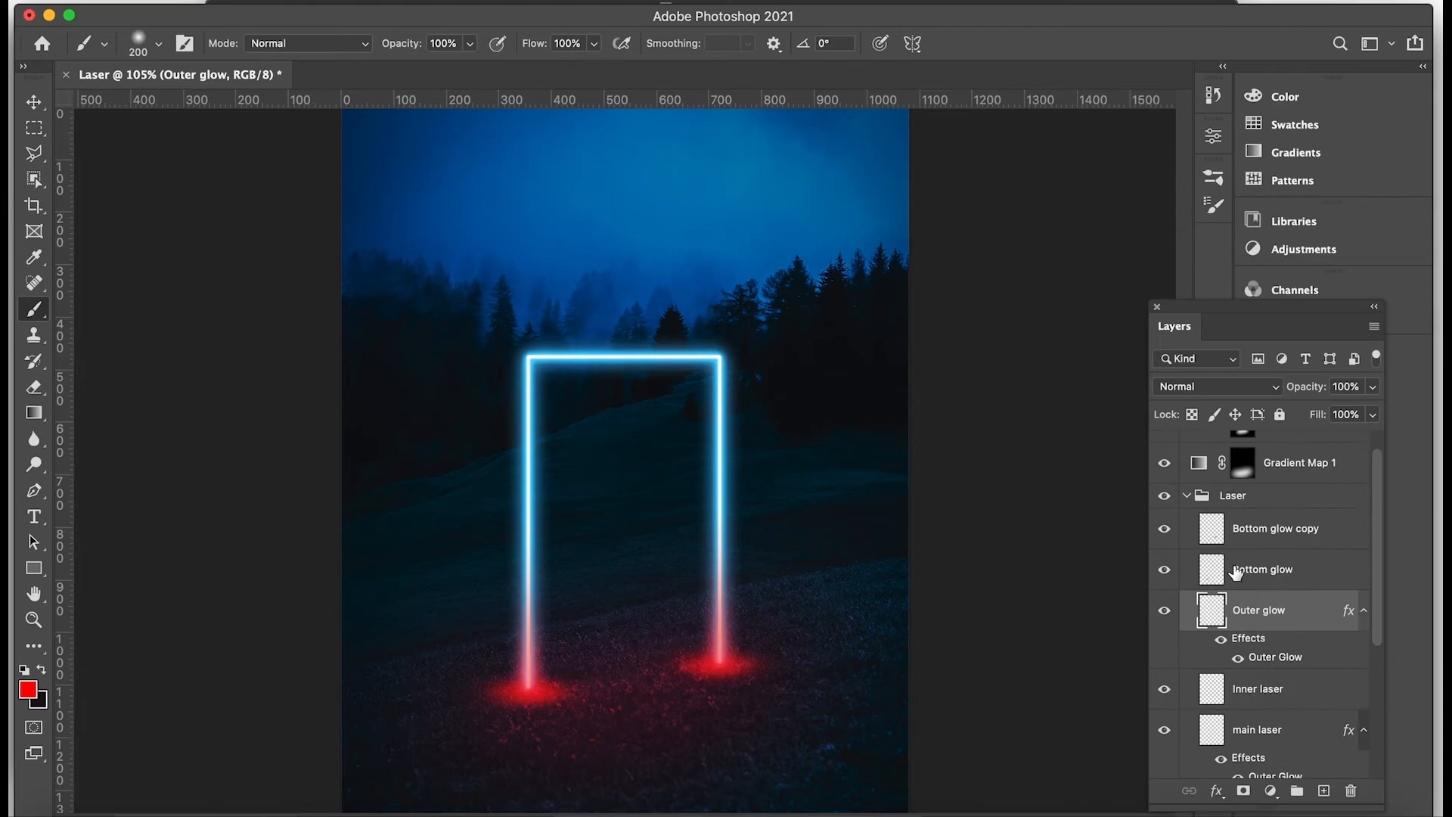
click(1164, 569)
click(1164, 529)
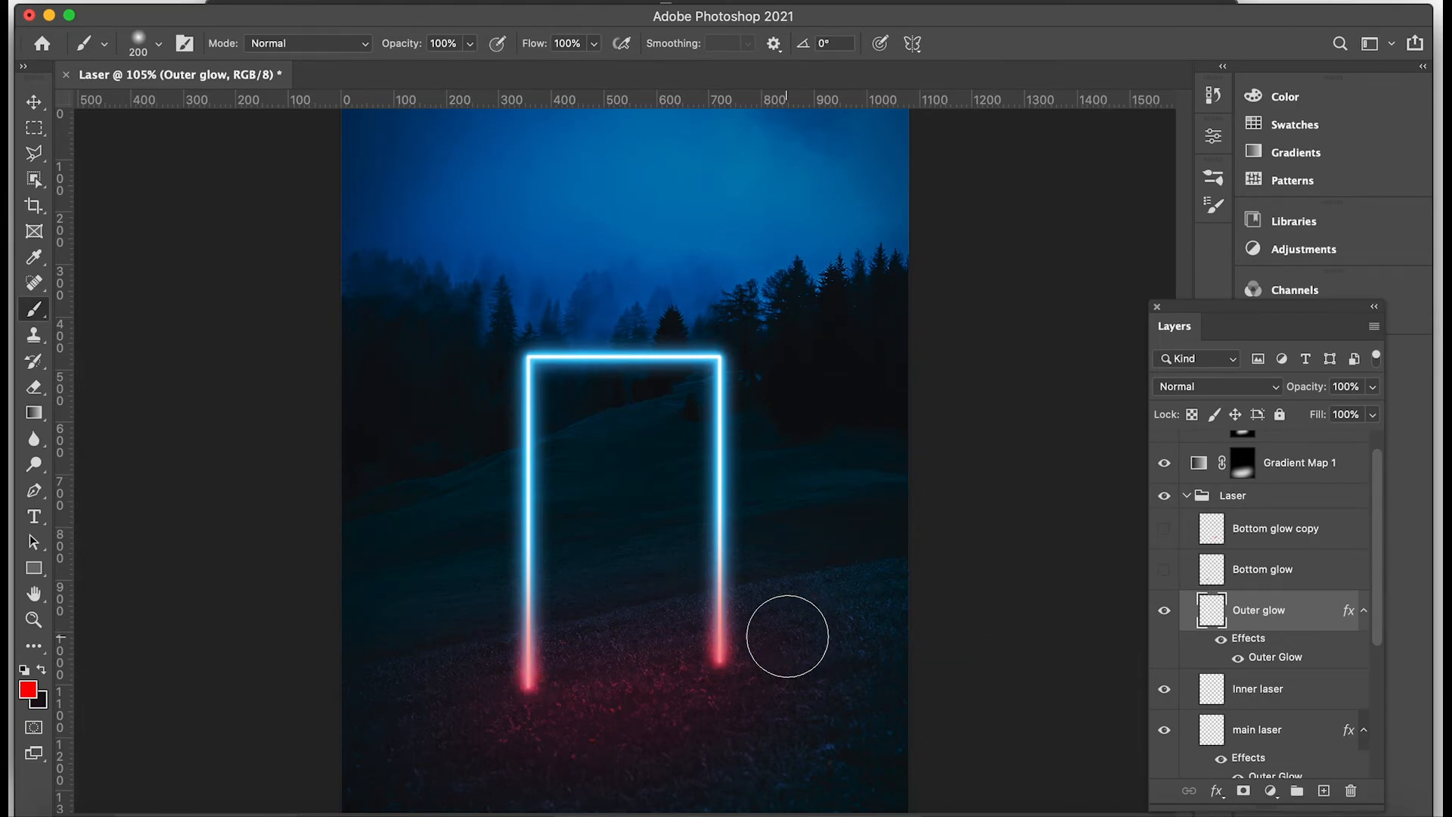
Set the foreground color to blue 029afb for the soft round brush.
click(159, 47)
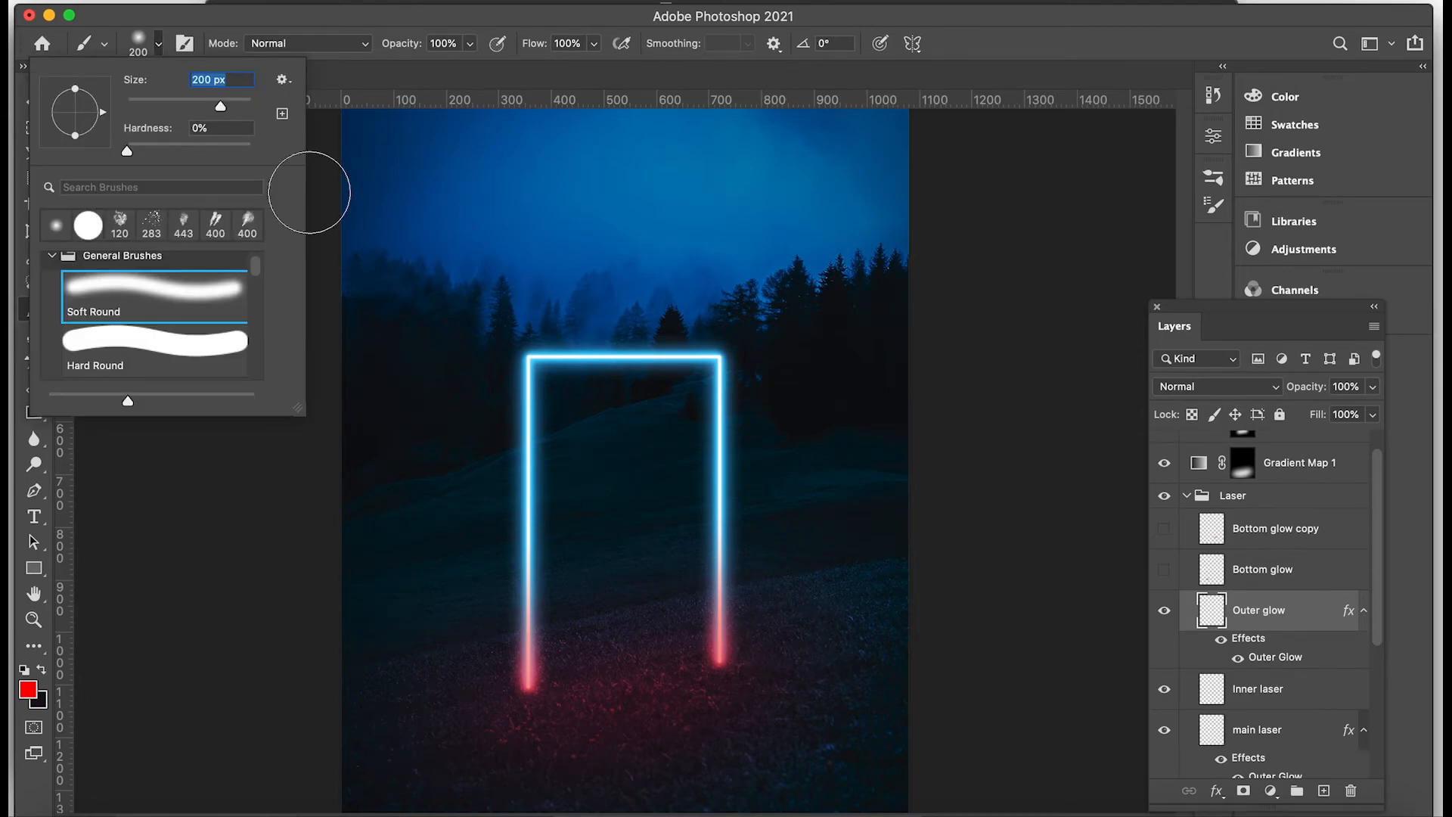
click(30, 690)
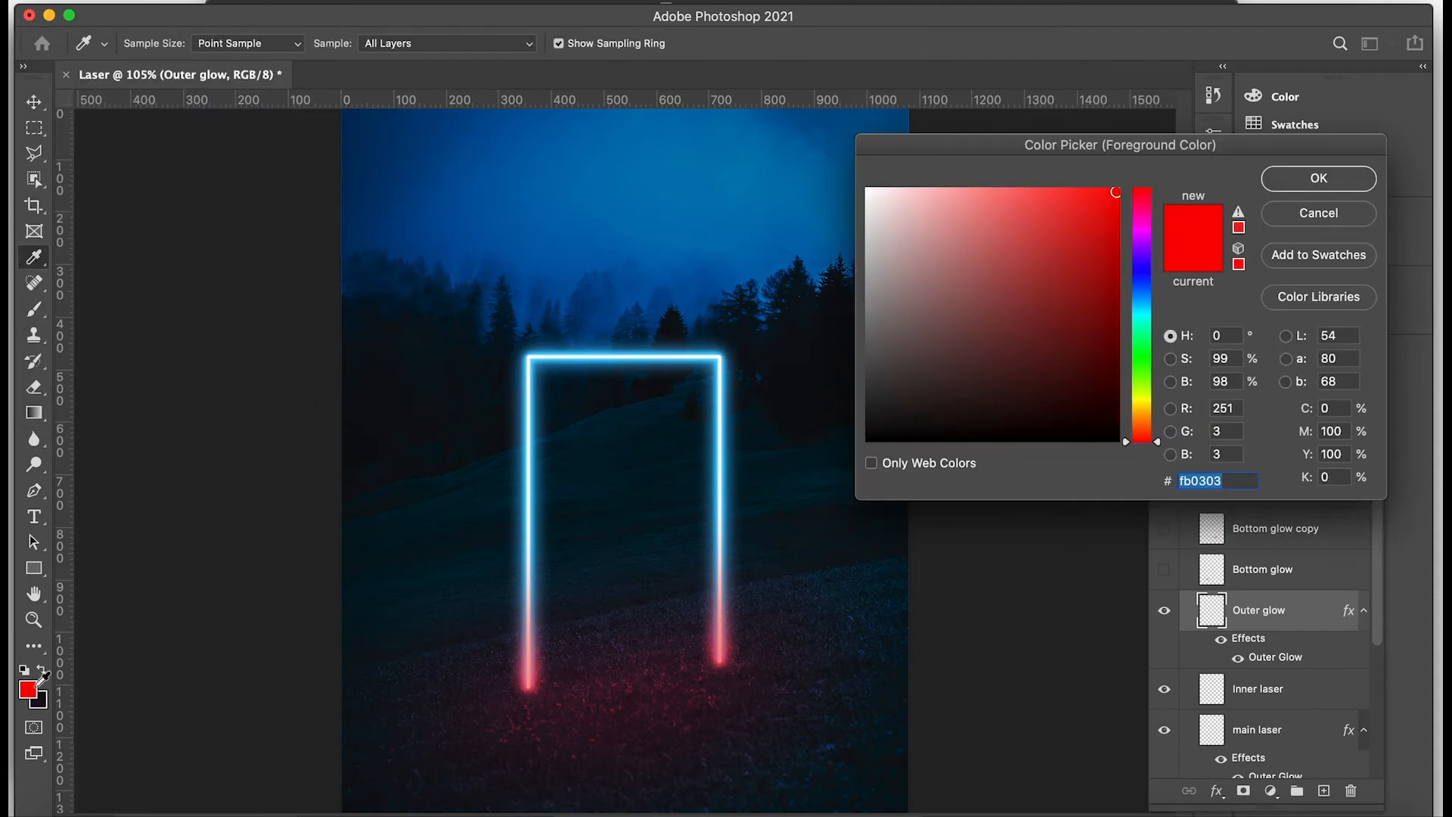
text(029afb)
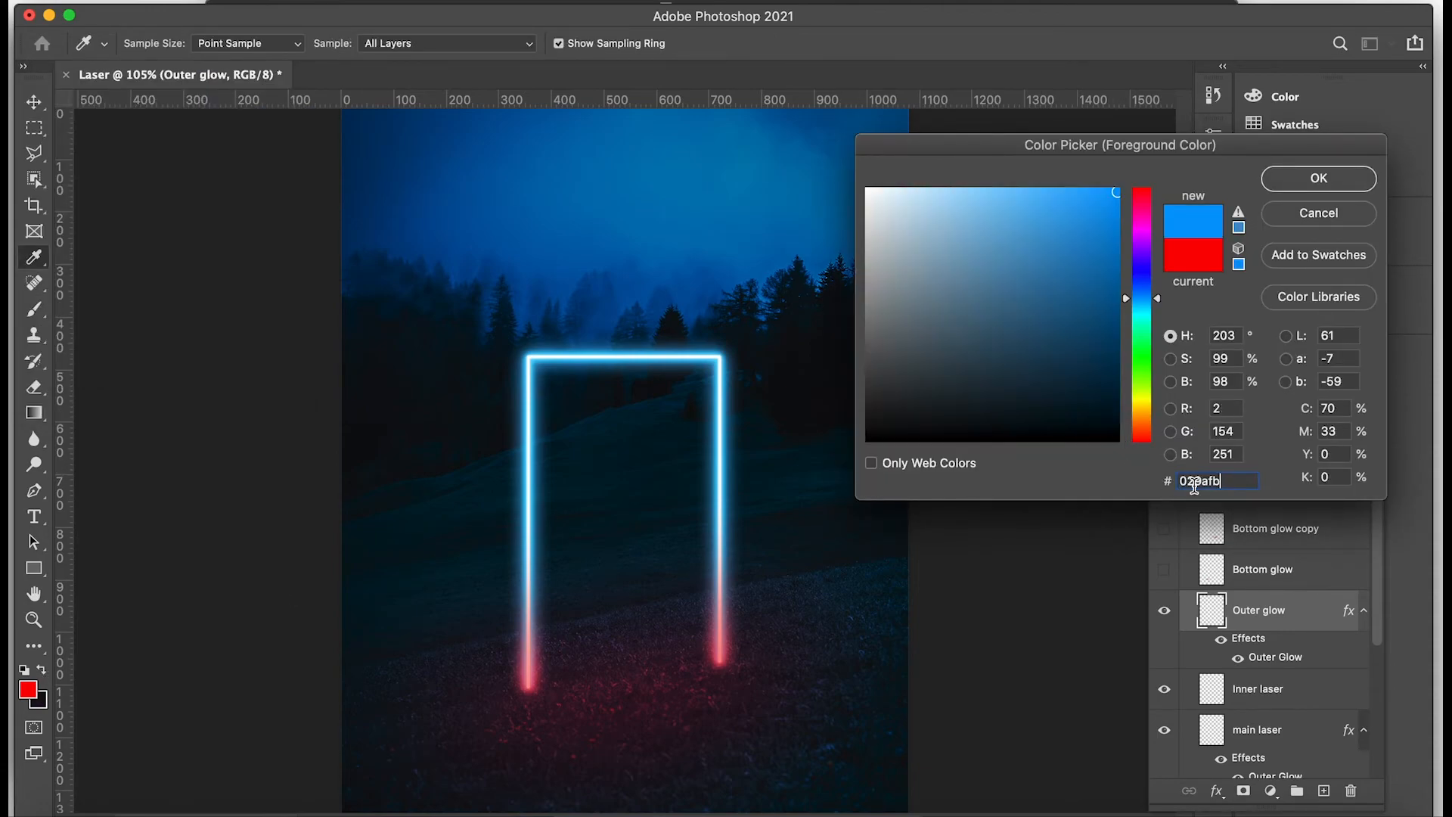
click(1324, 178)
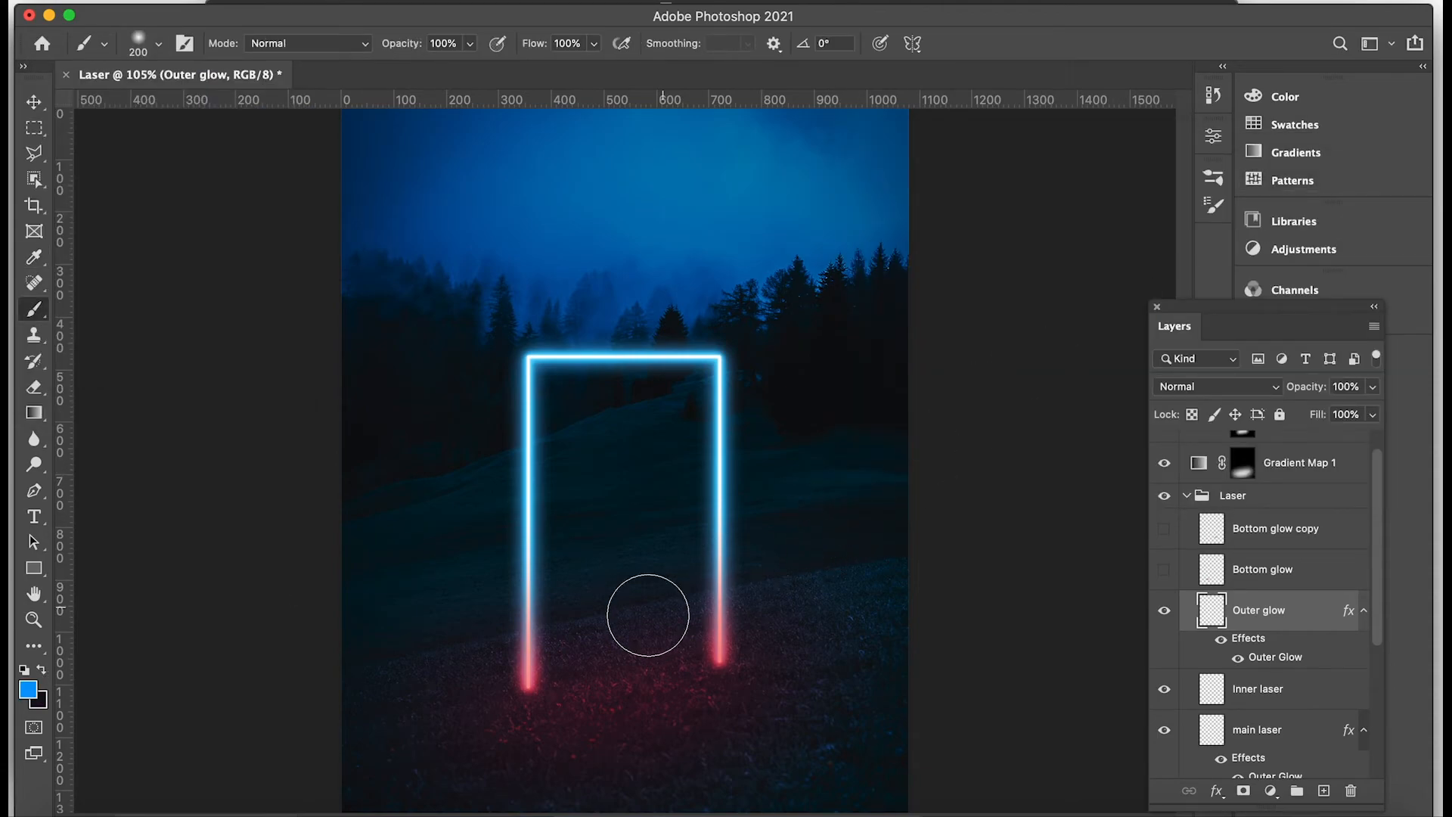
Add a new layer at the top of the Laser group and name it Bottom glow blue.
click(1301, 577)
click(1322, 790)
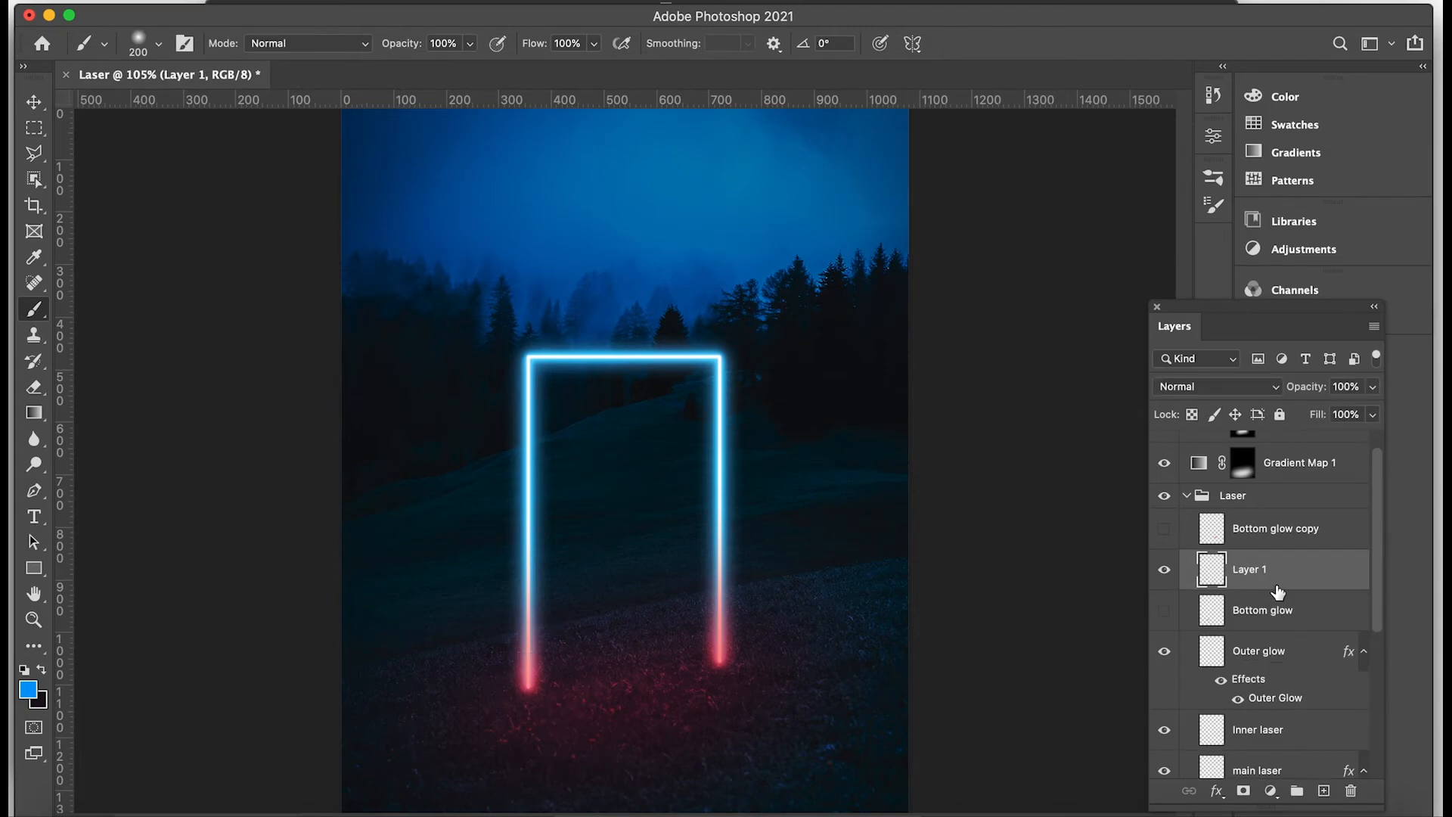
drag(1223, 577, 1240, 539)
double_click(1249, 527)
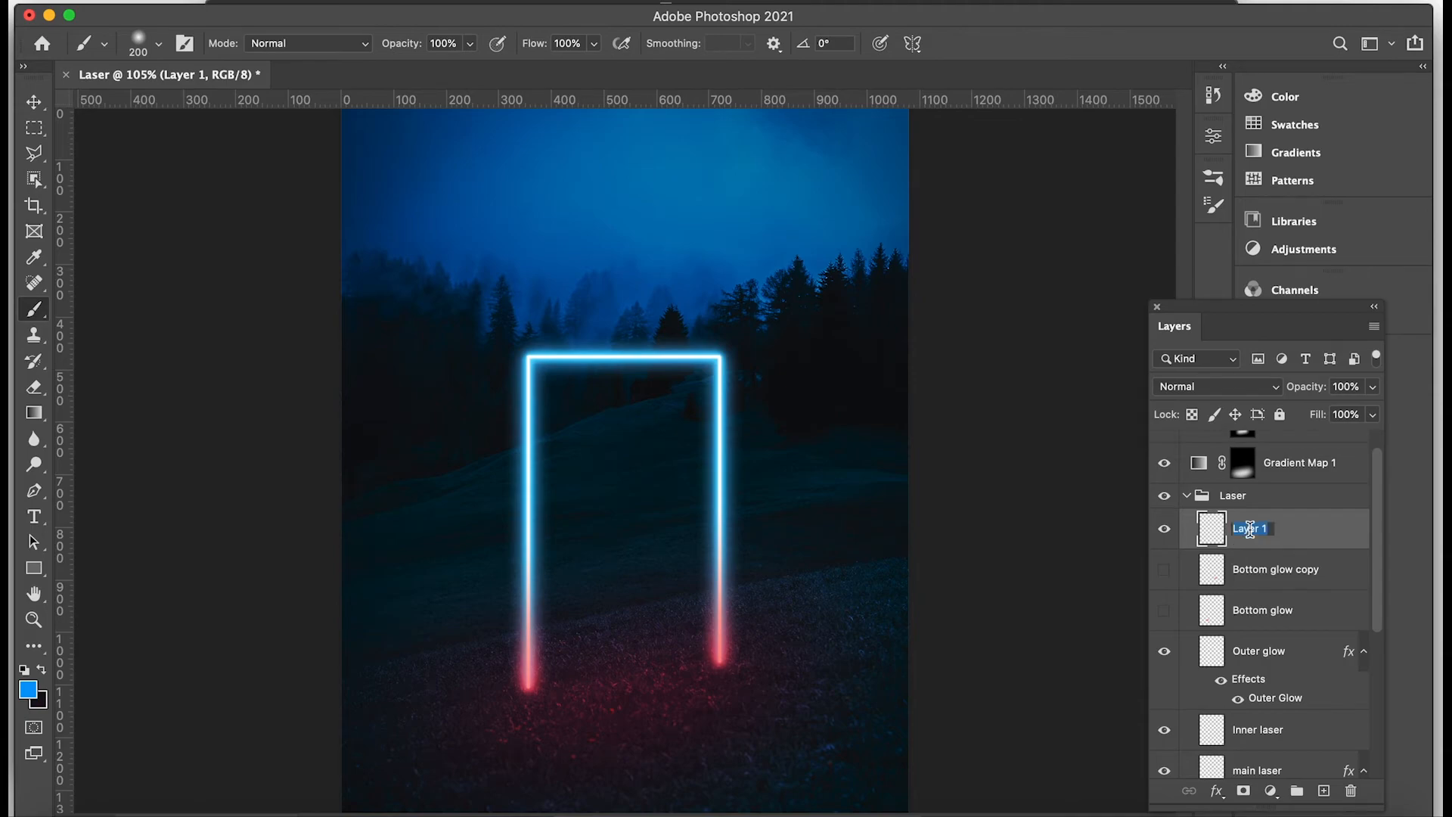
text(Bottom glow blue)
key(Return)
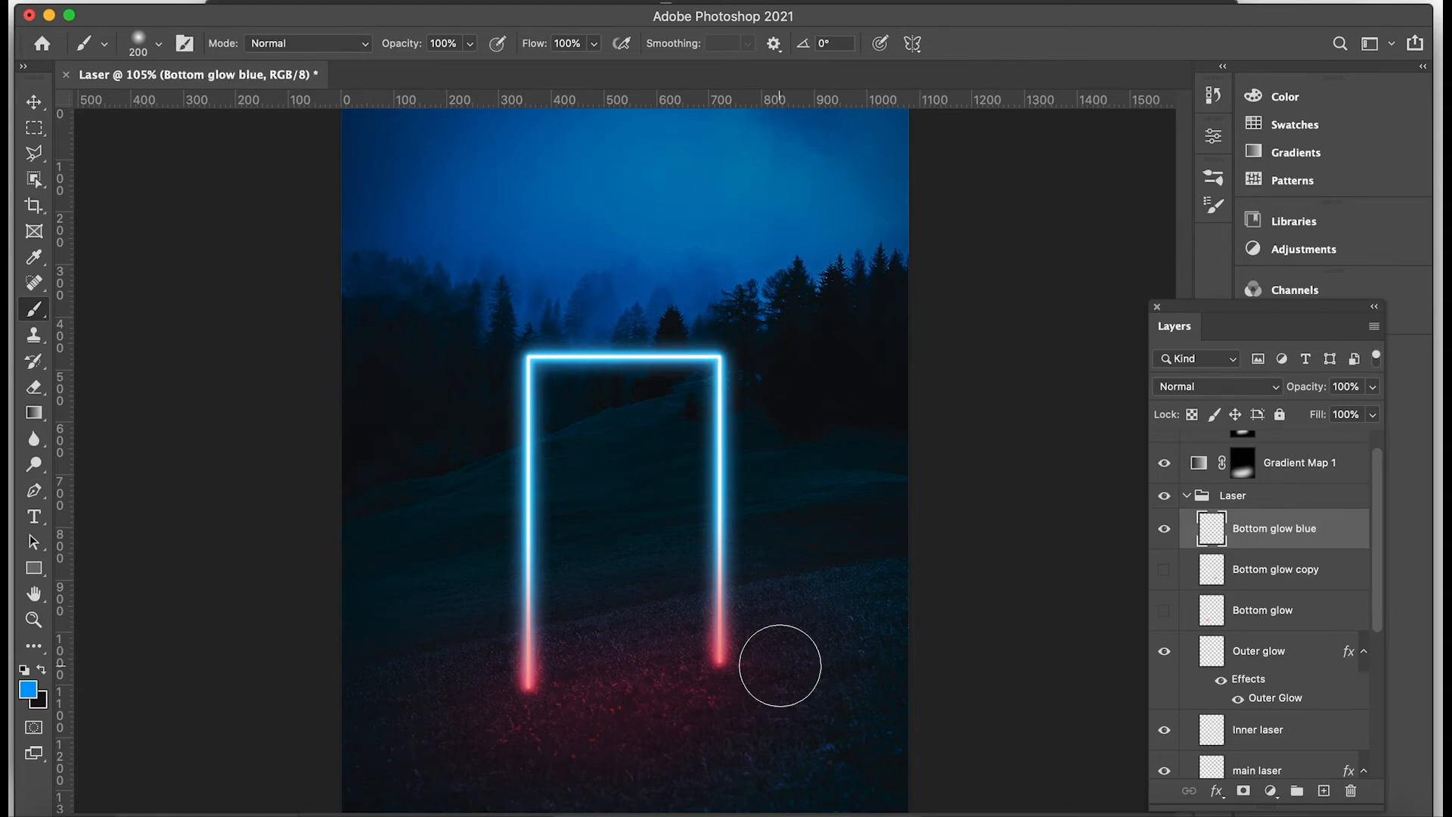
Paint one soft blue dab at the base of the frame's left leg, squash it to about 47% height and align it with the leg's foot.
click(521, 703)
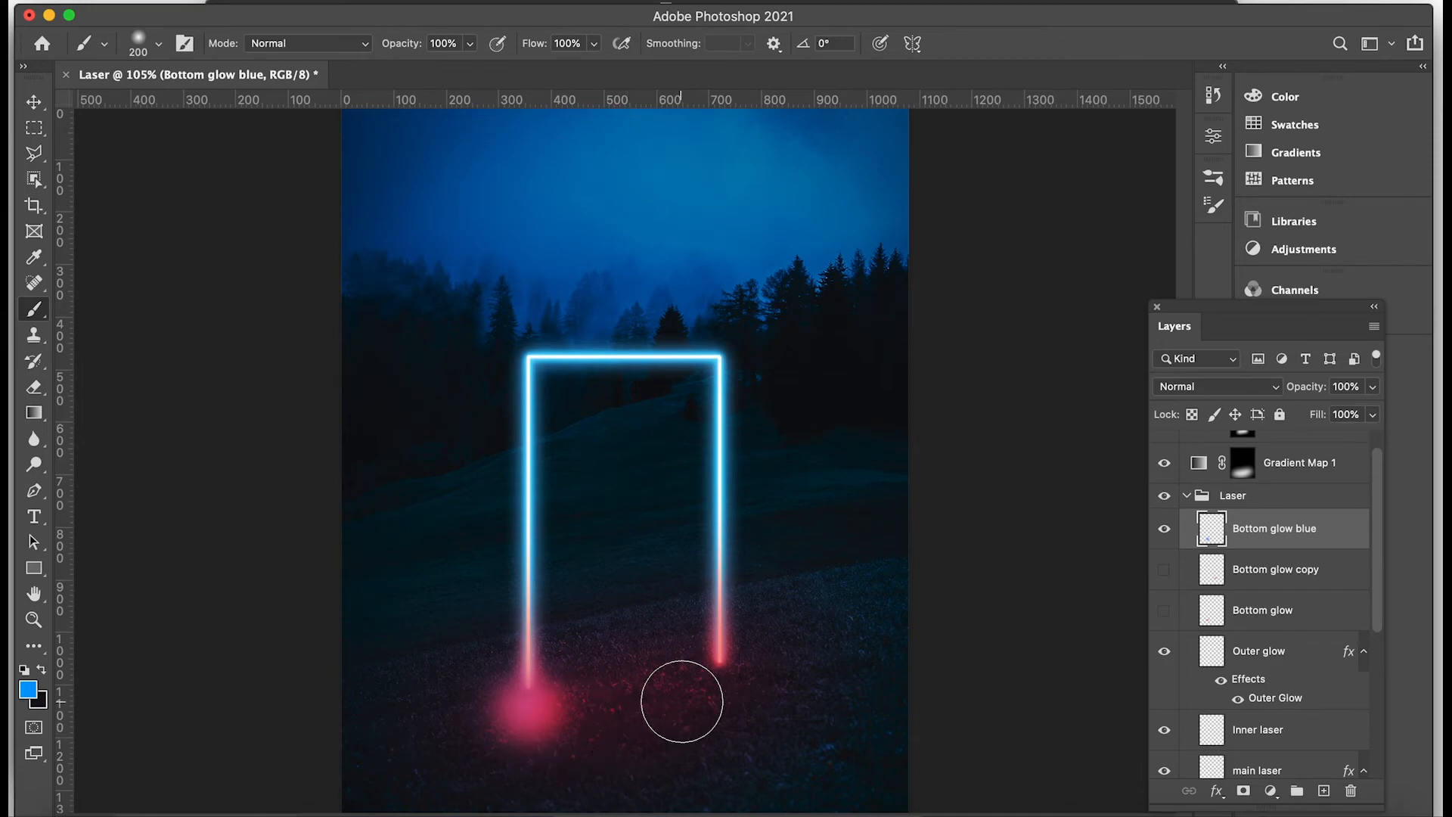
key(super+t)
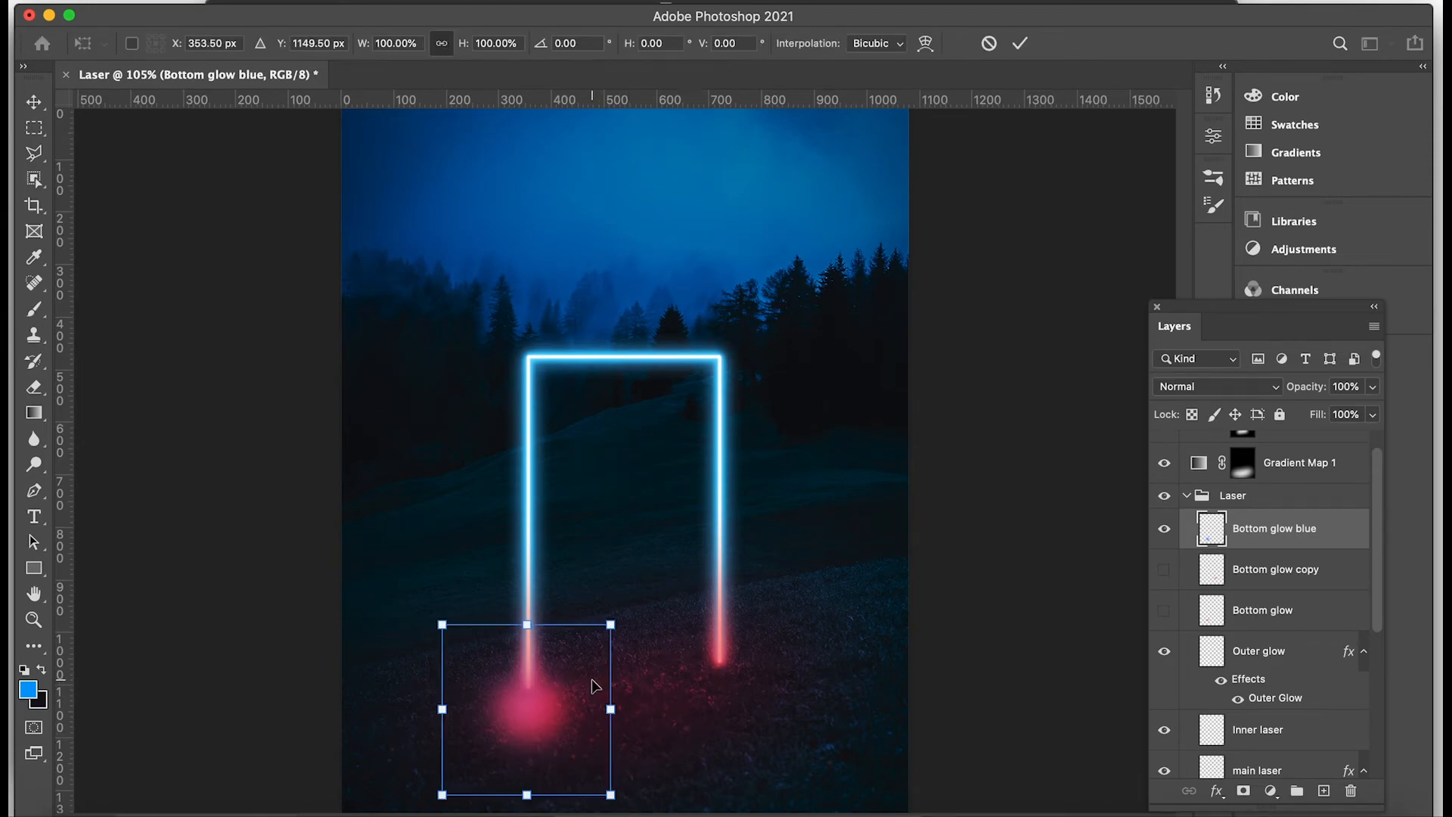
drag(527, 796, 528, 704)
mouse_move(543, 655)
mouse_down()
mouse_move(541, 694)
mouse_move(538, 682)
mouse_up()
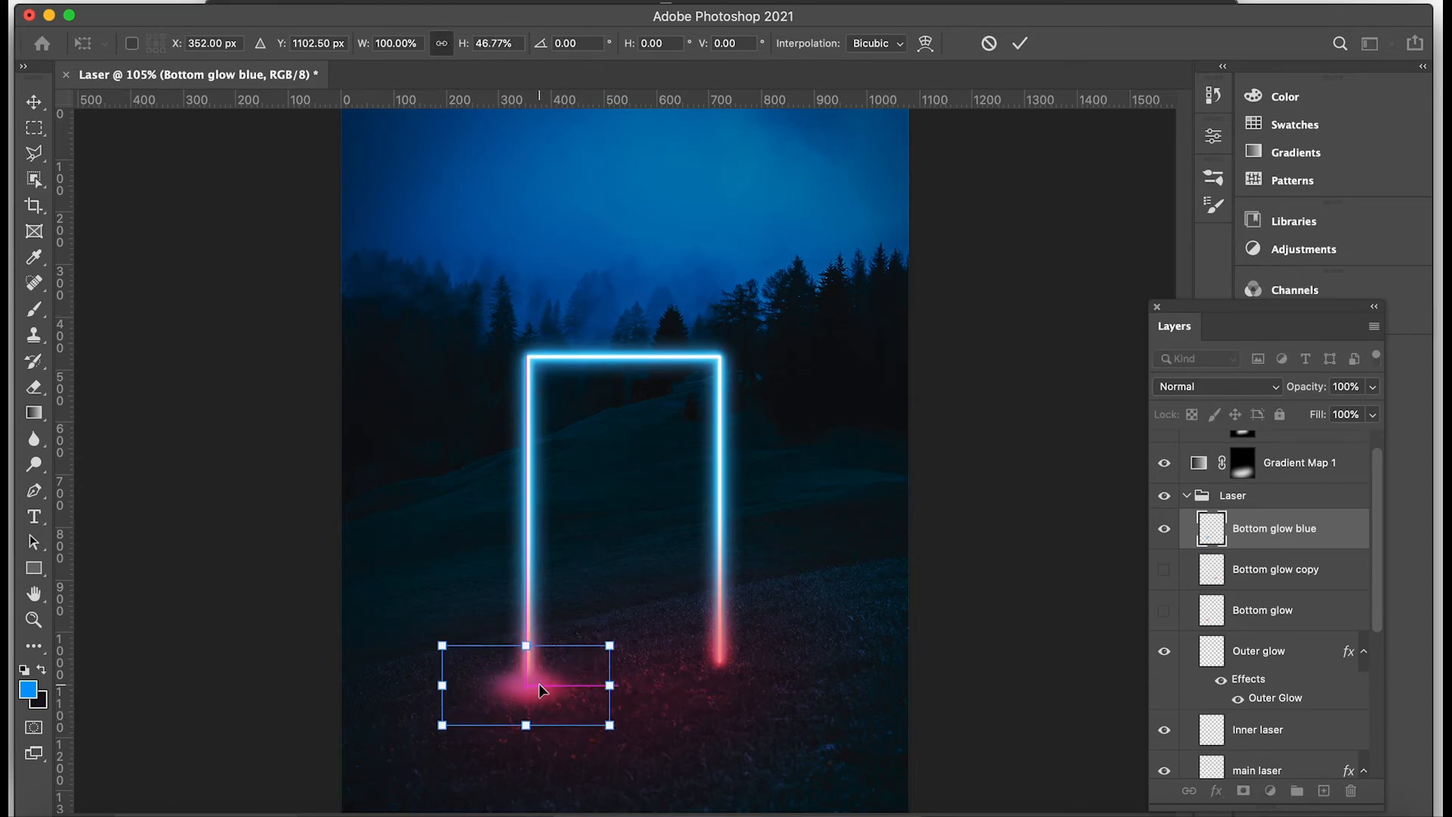
key(Return)
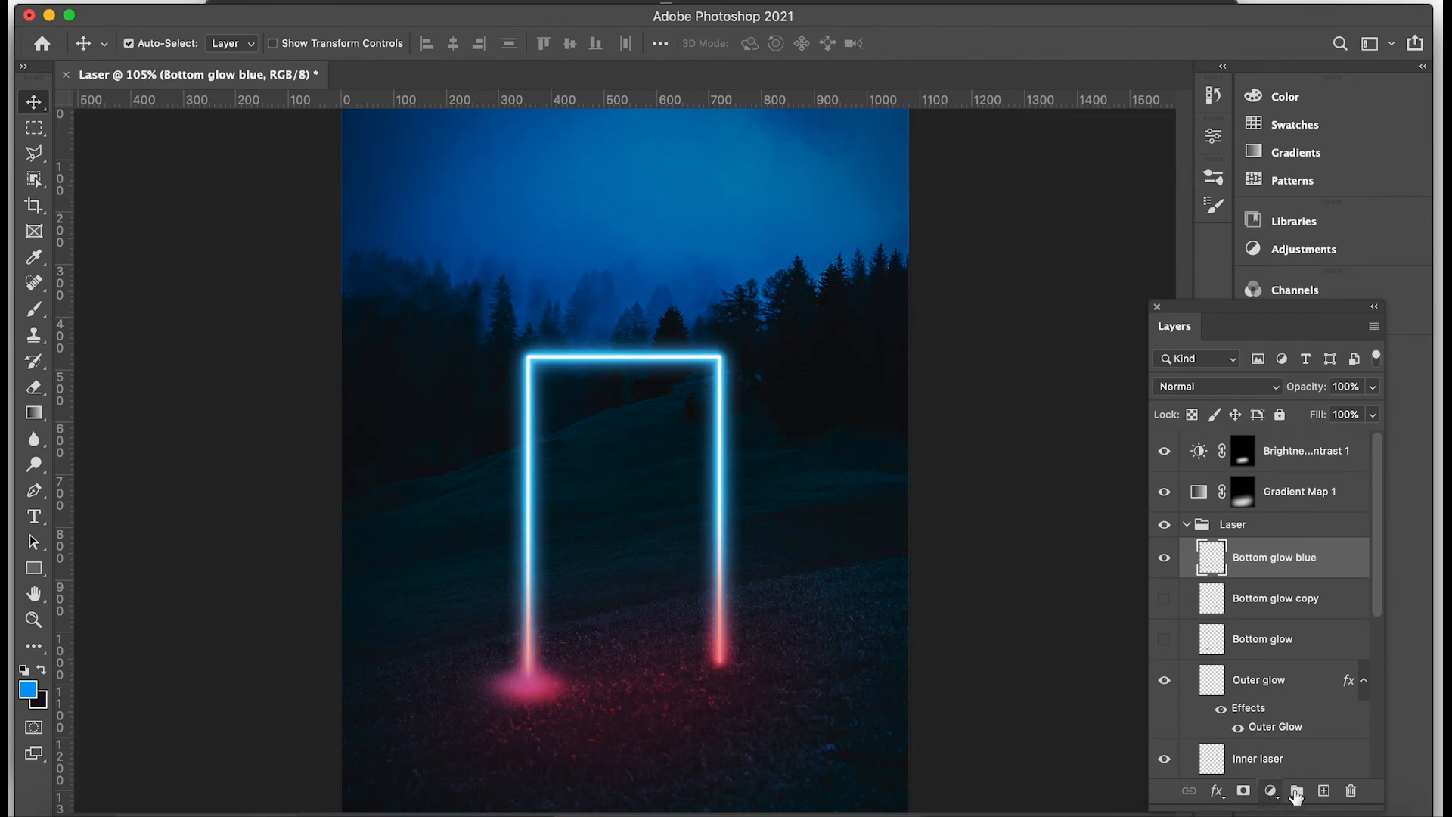
Duplicate the Bottom glow blue layer and place the copy at the right leg's foot, with the Brightness/Contrast 1 and Gradient Map 1 layers locked.
key(super+j)
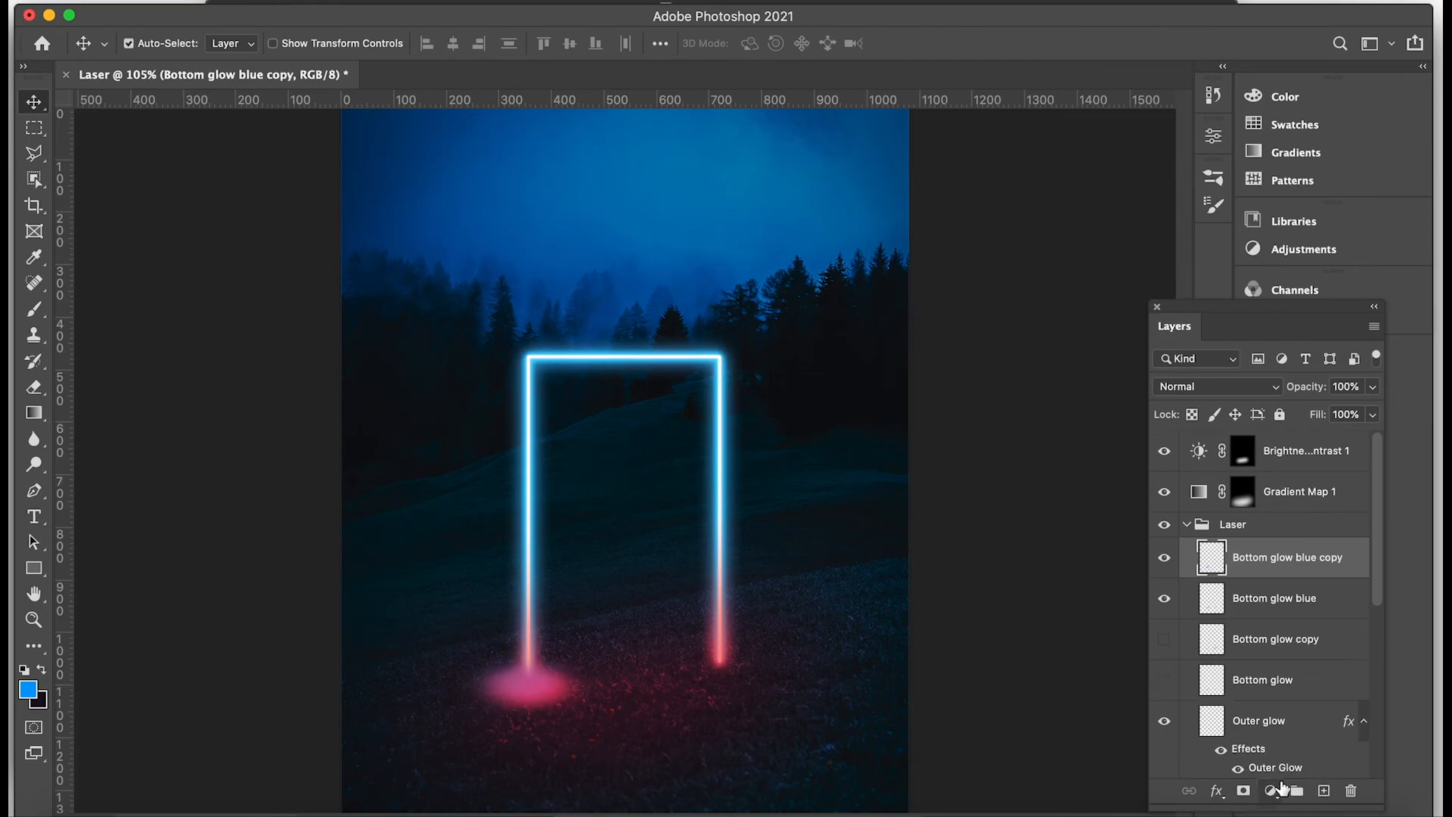
drag(529, 684, 551, 683)
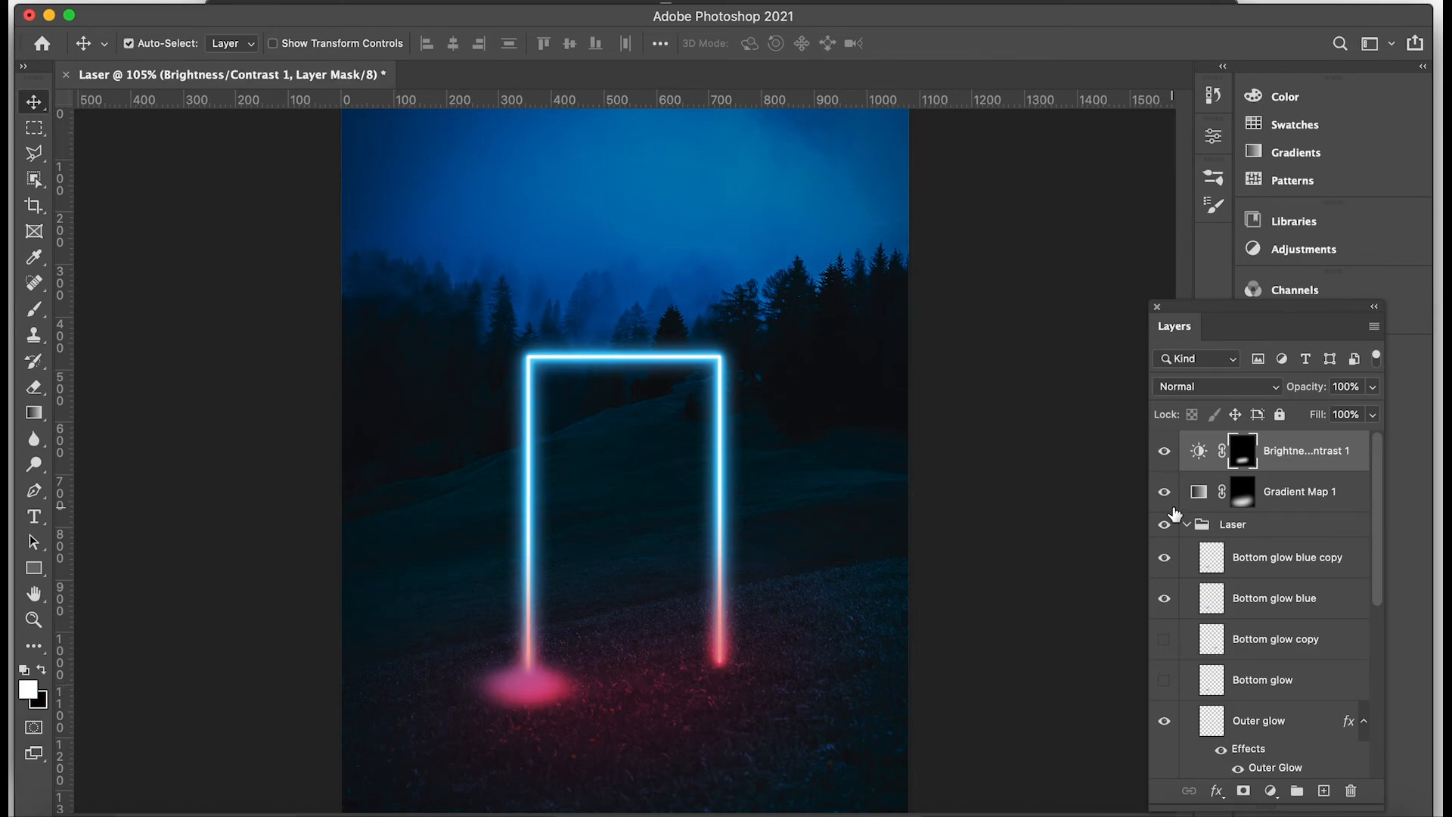
click(1283, 453)
shift+click(1278, 497)
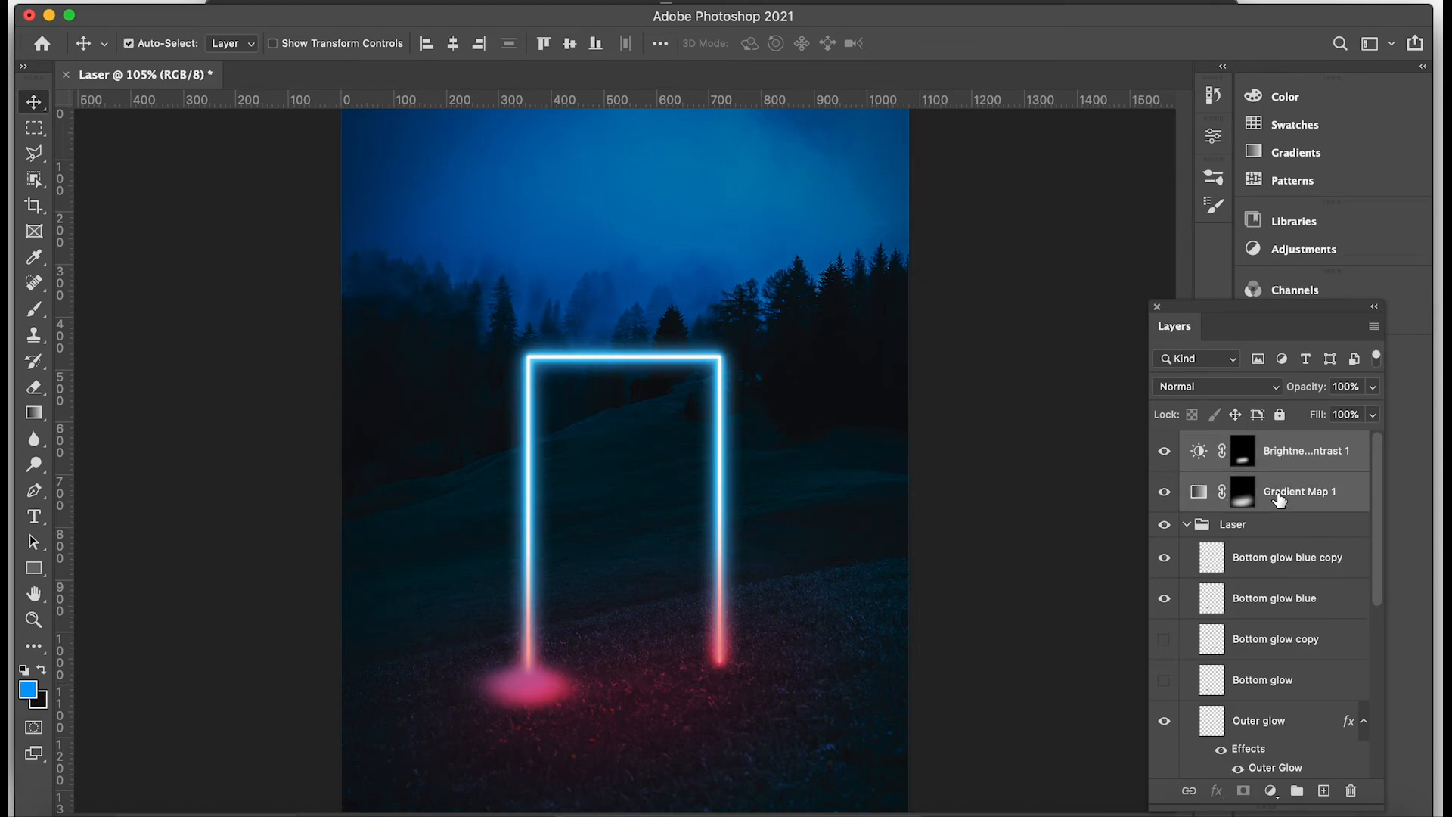
click(1279, 414)
click(1271, 558)
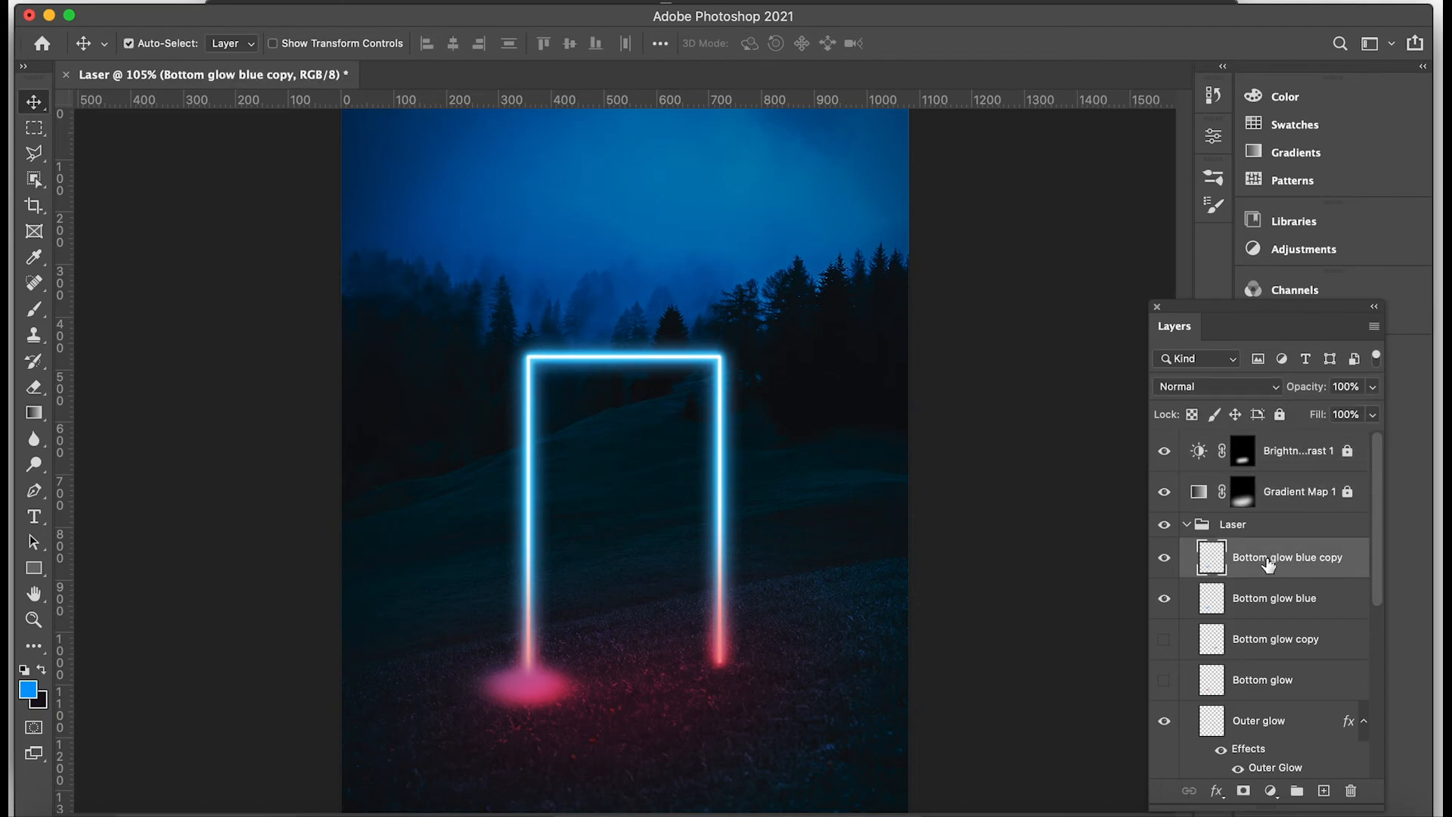
drag(522, 687, 717, 669)
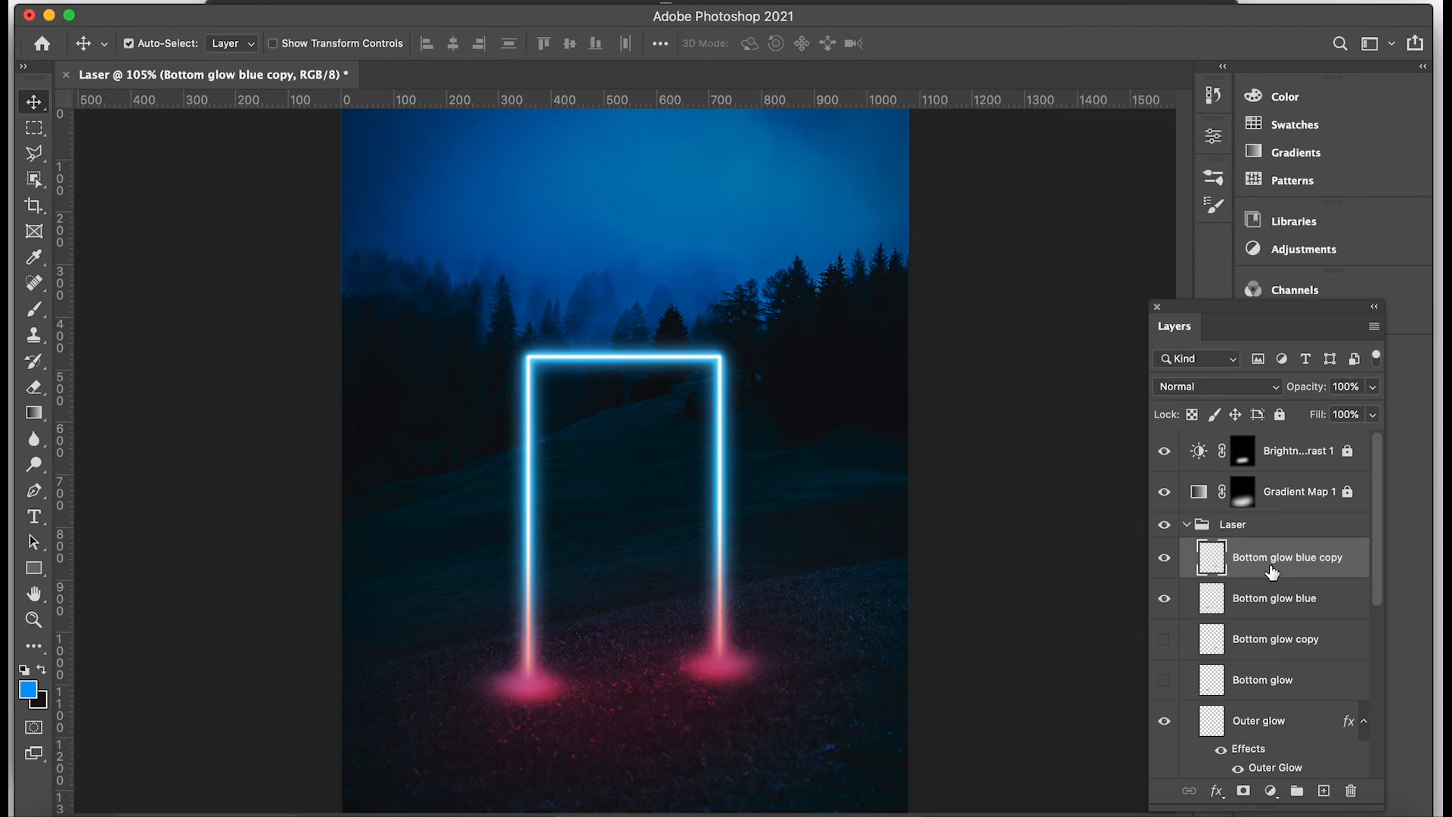
Unlock the Gradient Map 1 and Brightness/Contrast 1 layers.
click(1278, 492)
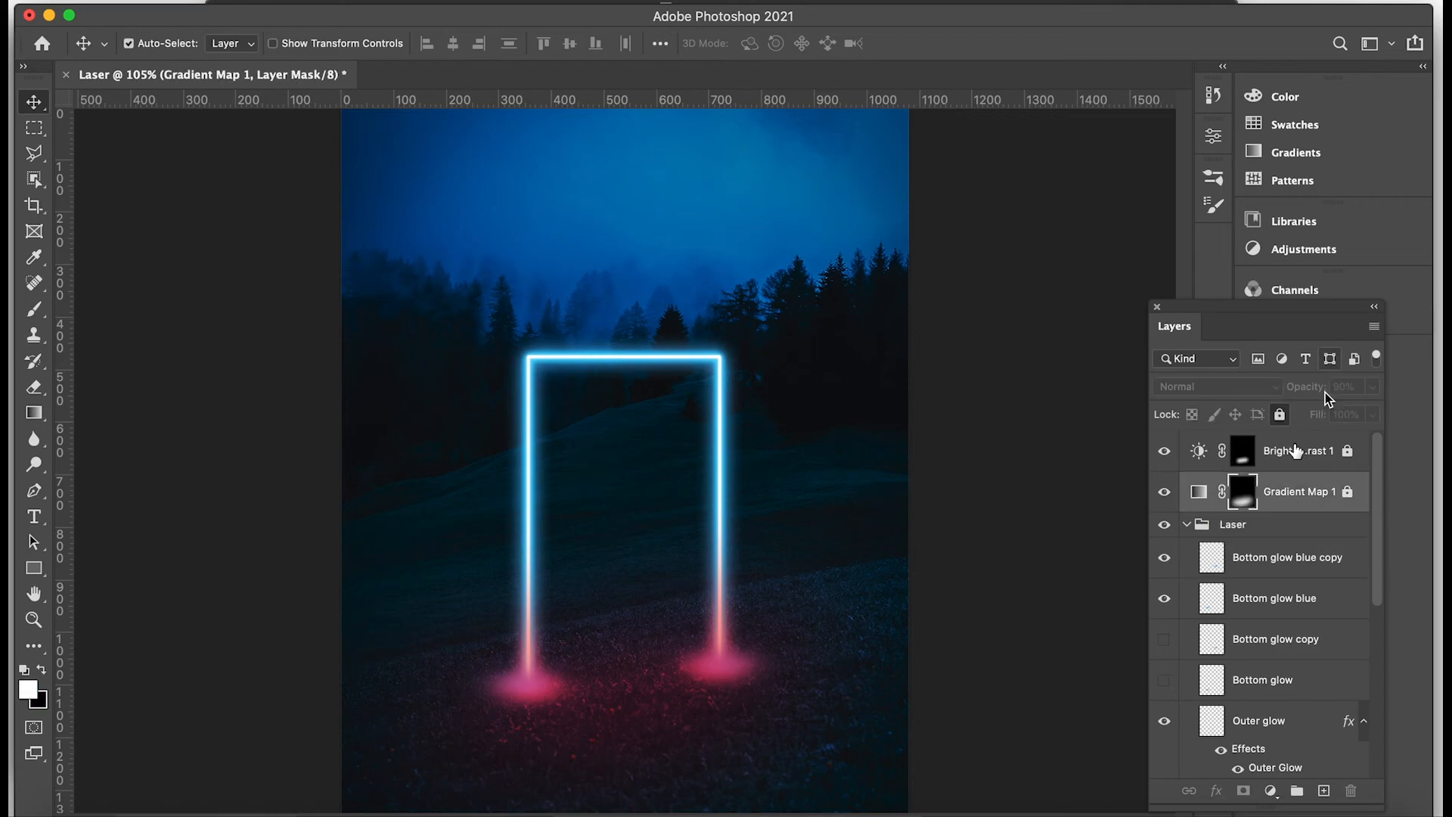
click(1279, 414)
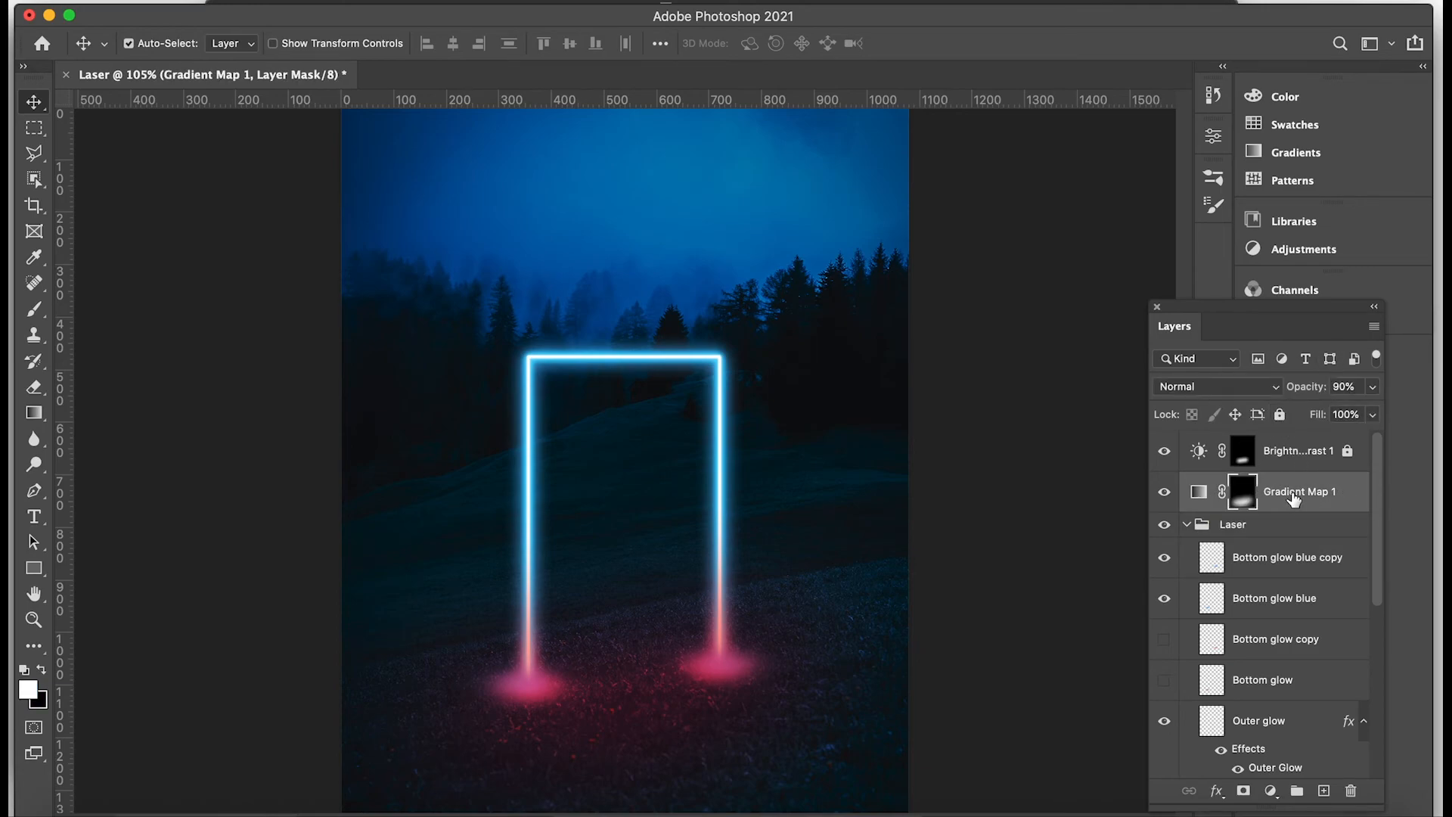
click(1347, 452)
Change the red stop at 50% in the Gradient Map 1 gradient to the copied blue 029afb.
double_click(1198, 492)
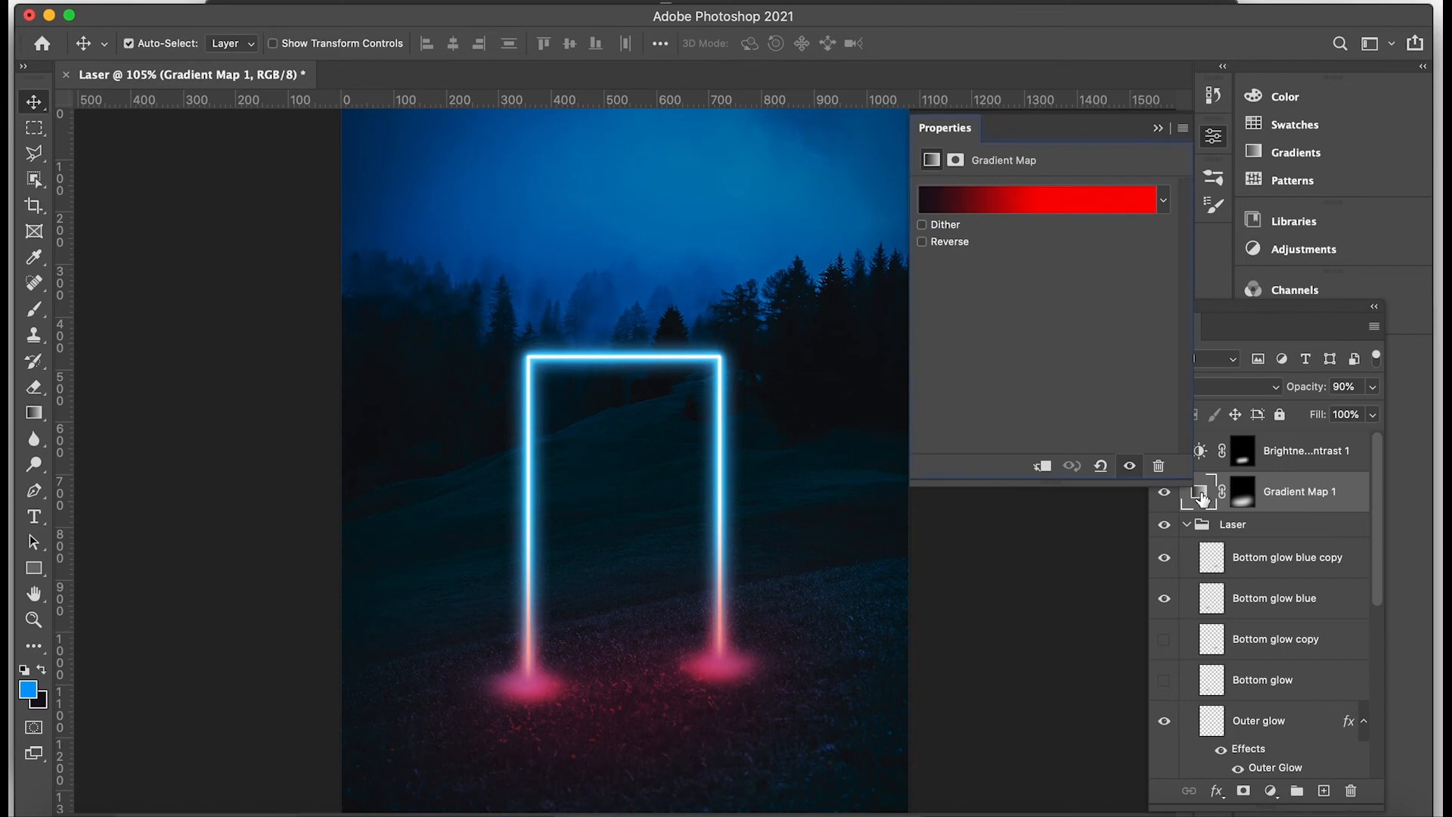
click(1079, 205)
click(724, 497)
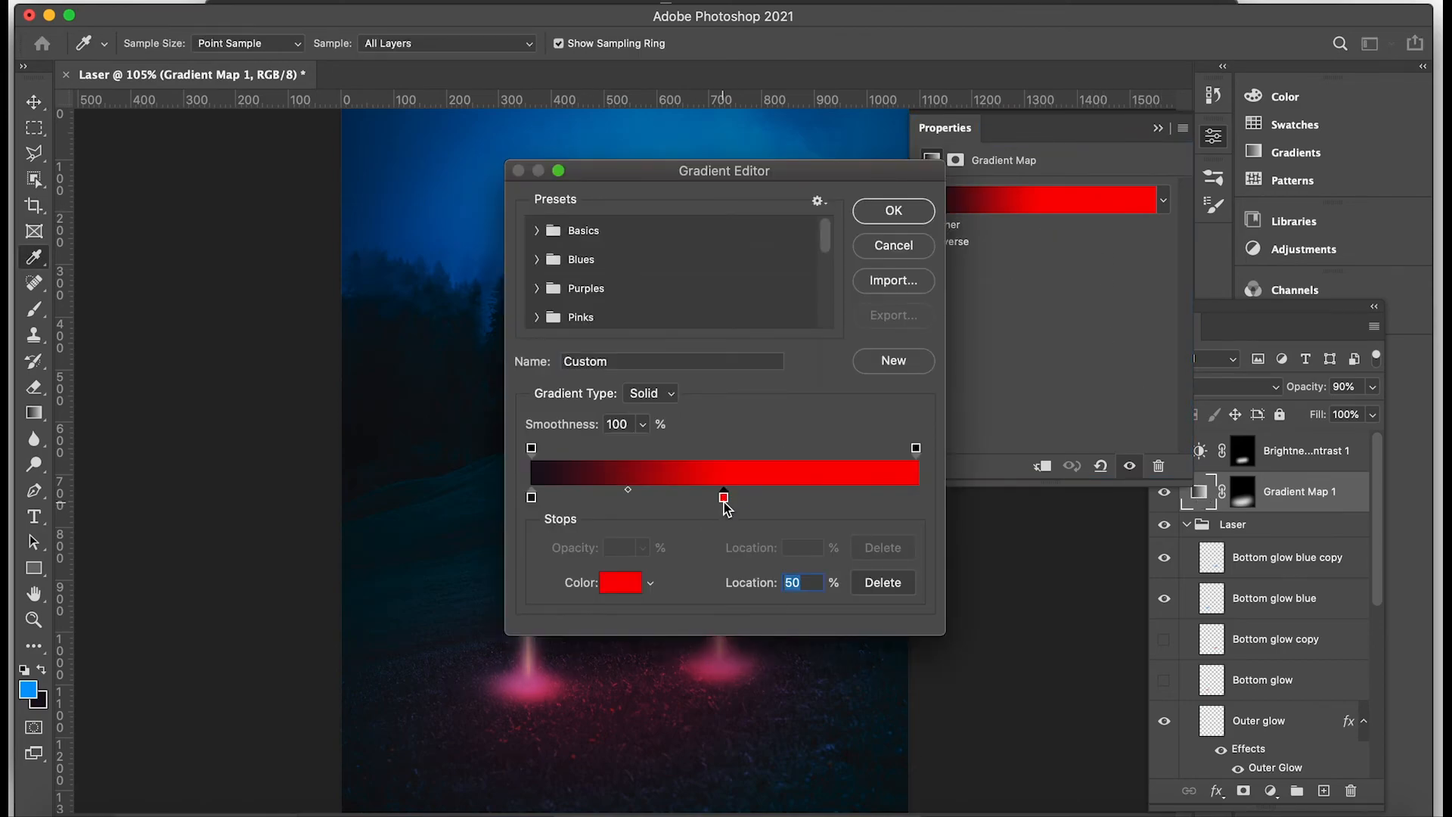
double_click(724, 497)
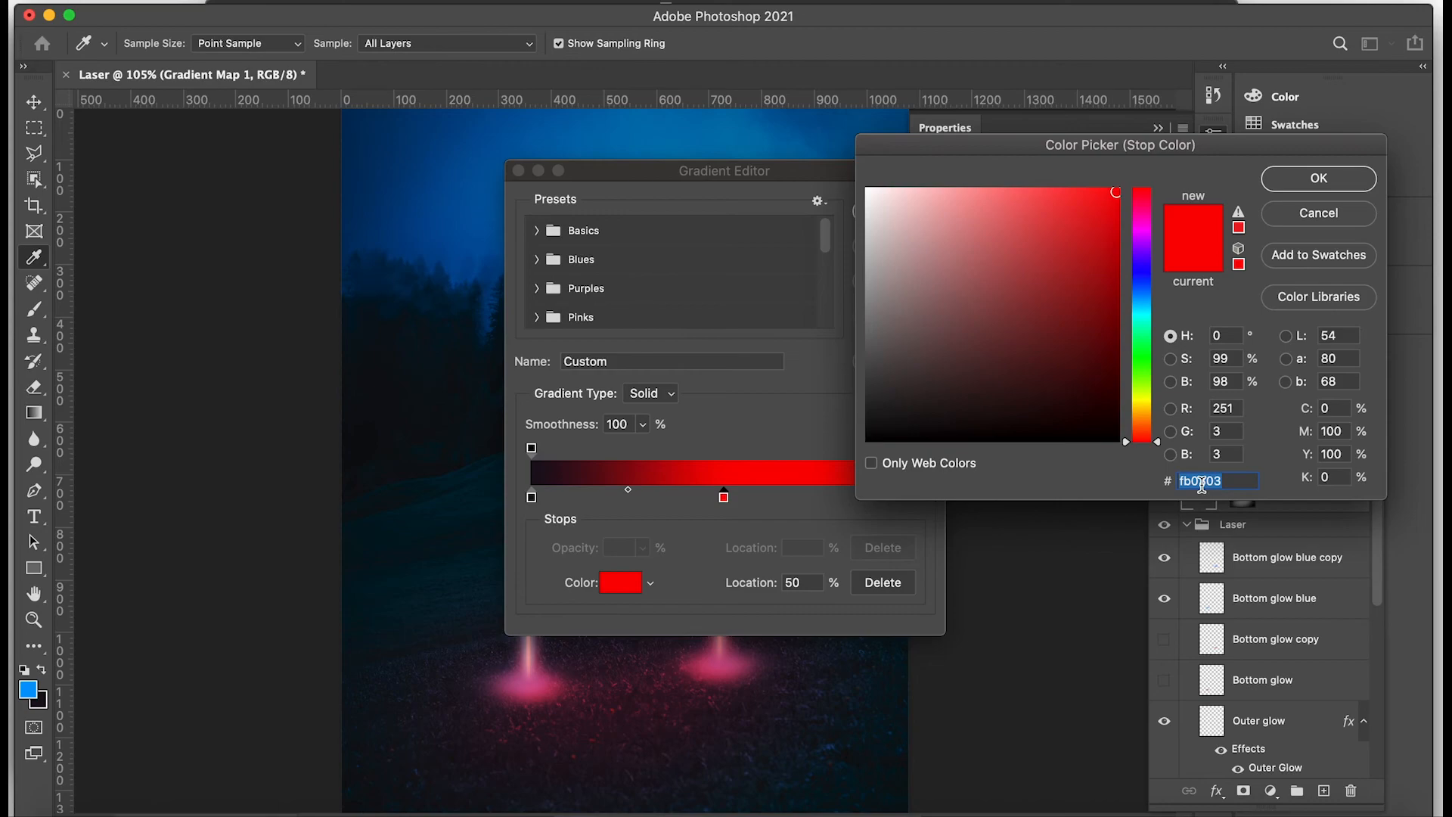
text(0099ff)
click(1319, 178)
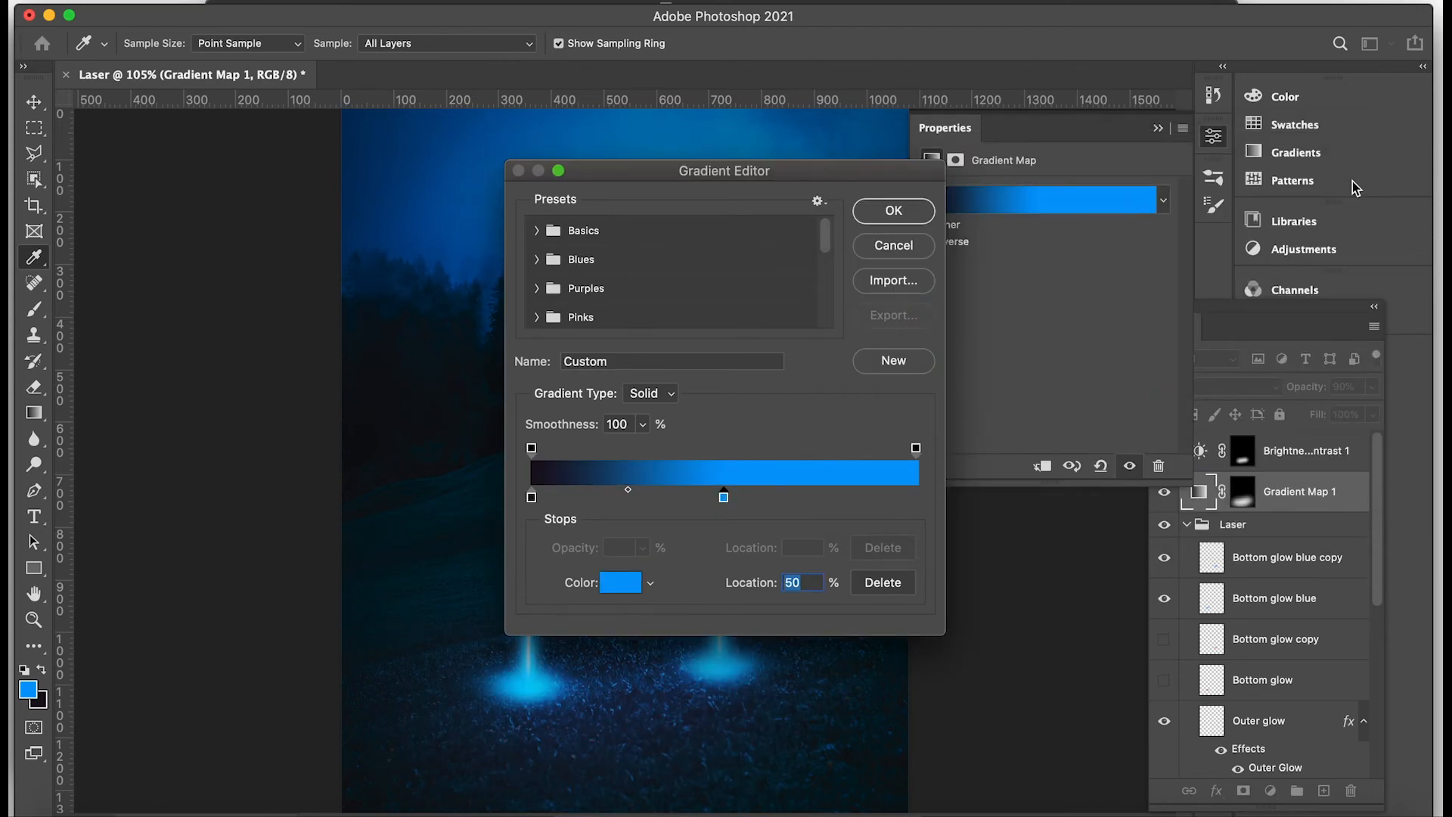
click(892, 211)
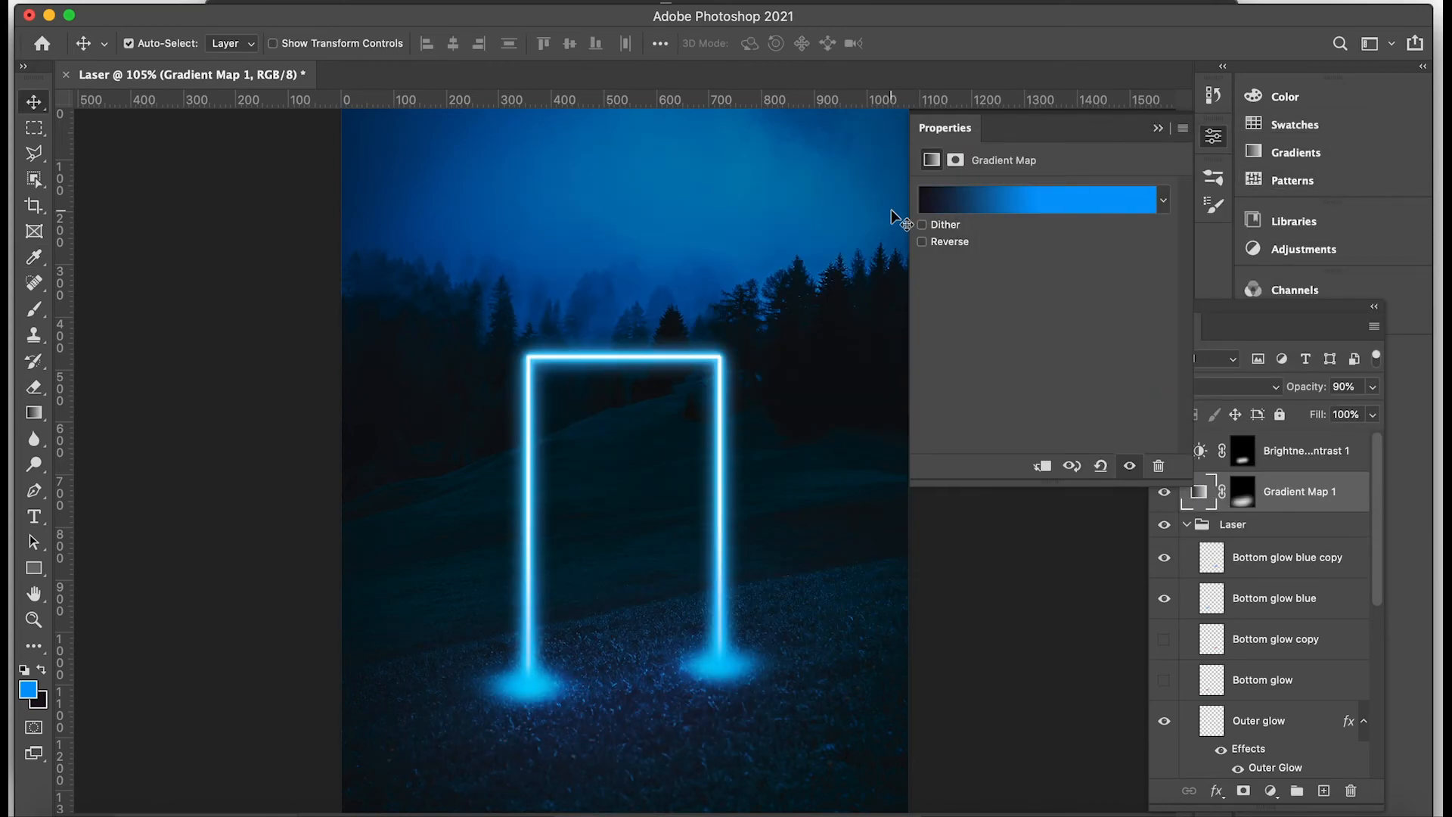
click(1157, 128)
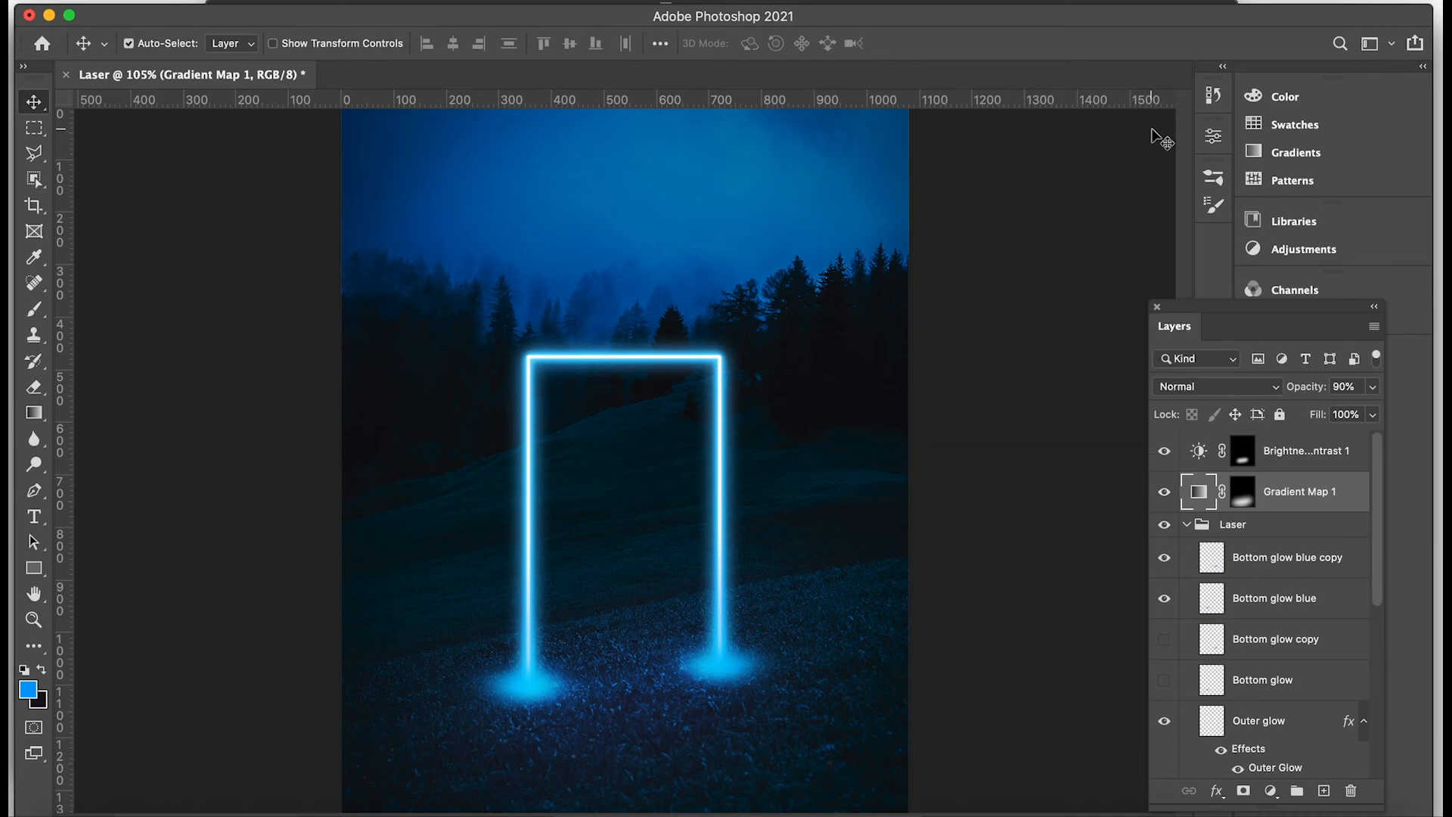
Set the Bottom glow blue and Bottom glow blue copy layers to Screen blend mode at 70% opacity.
click(1259, 560)
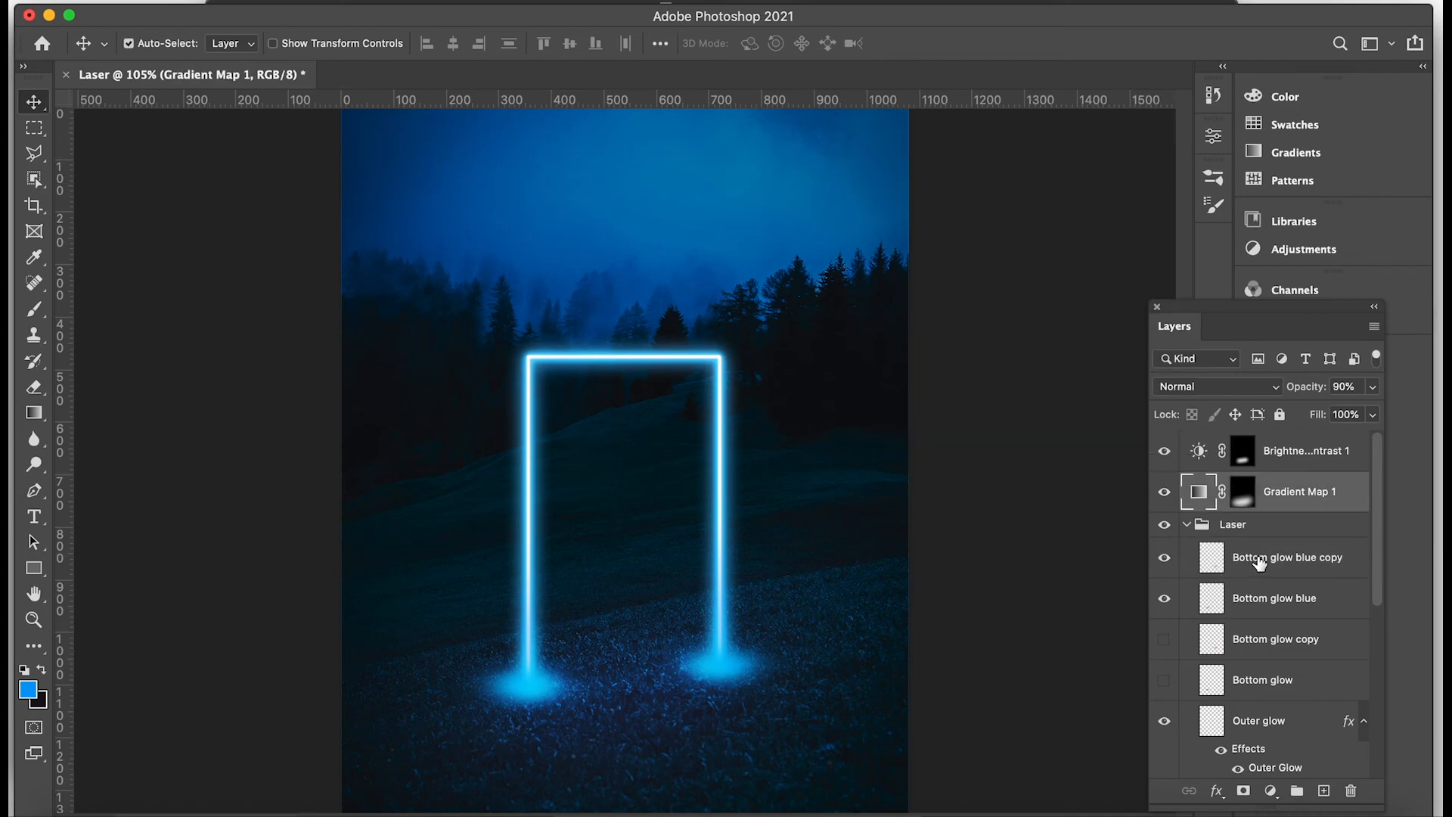
click(1261, 564)
shift+click(1256, 607)
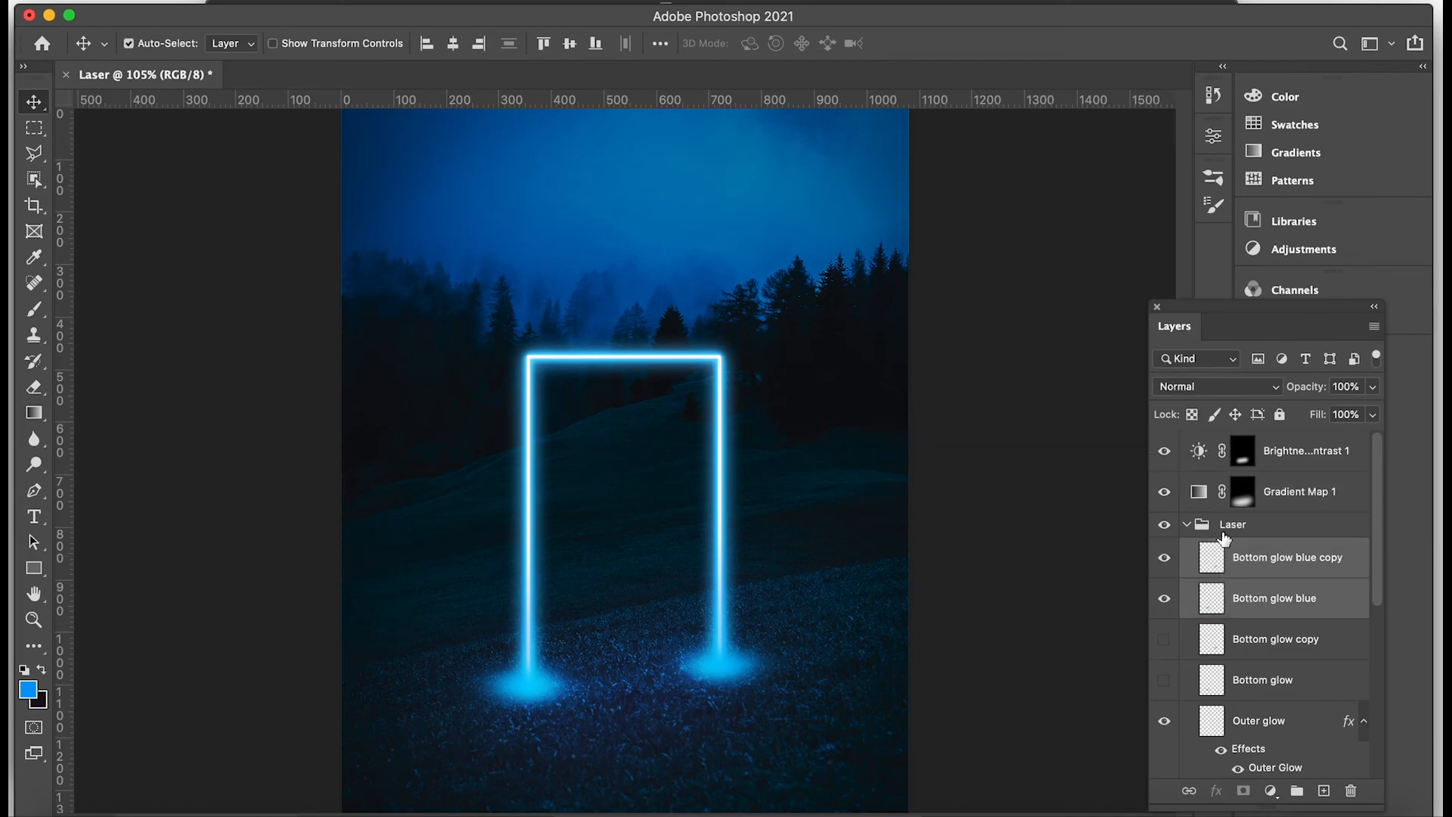
click(1246, 389)
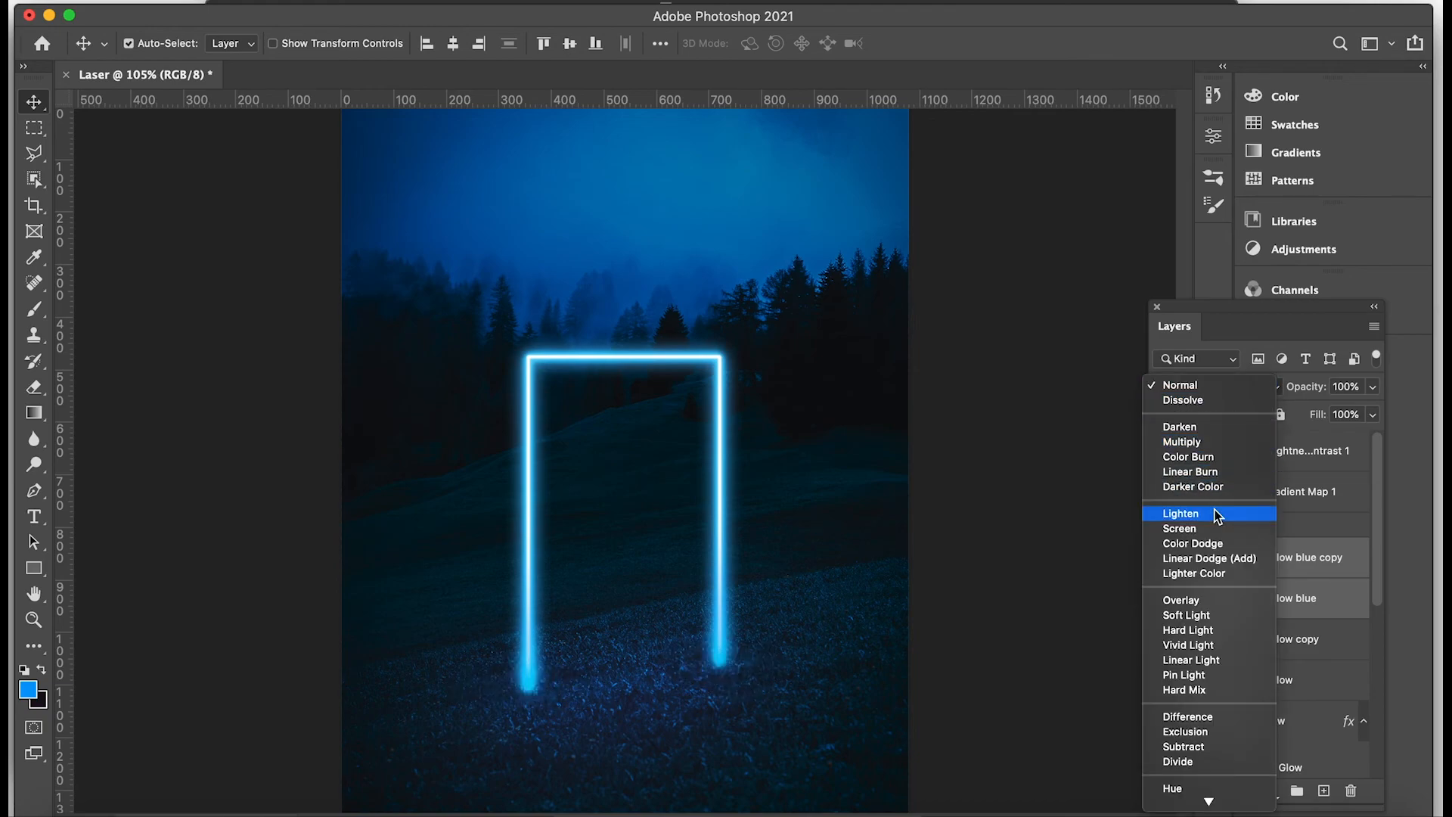
click(1208, 529)
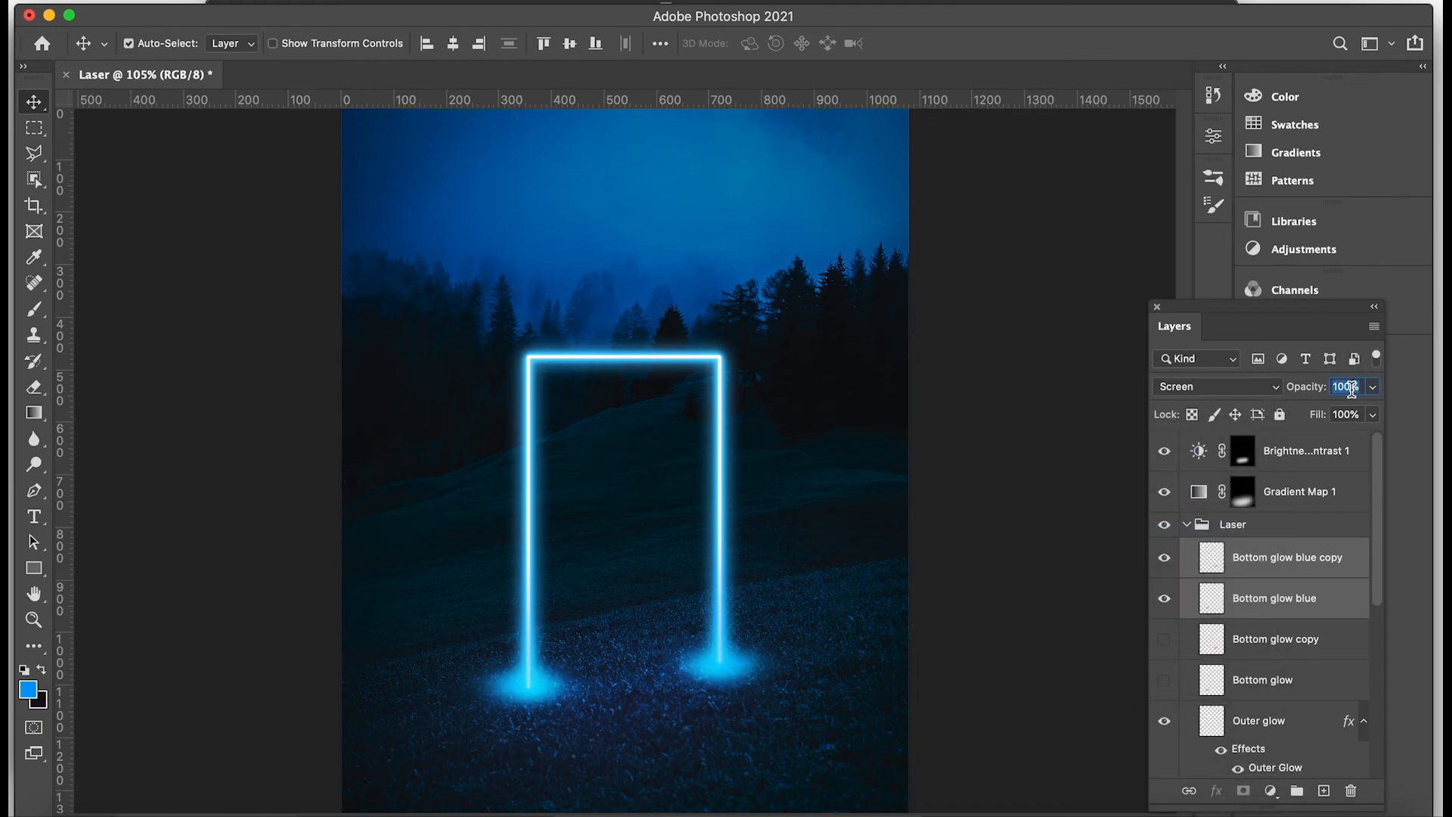
text(70)
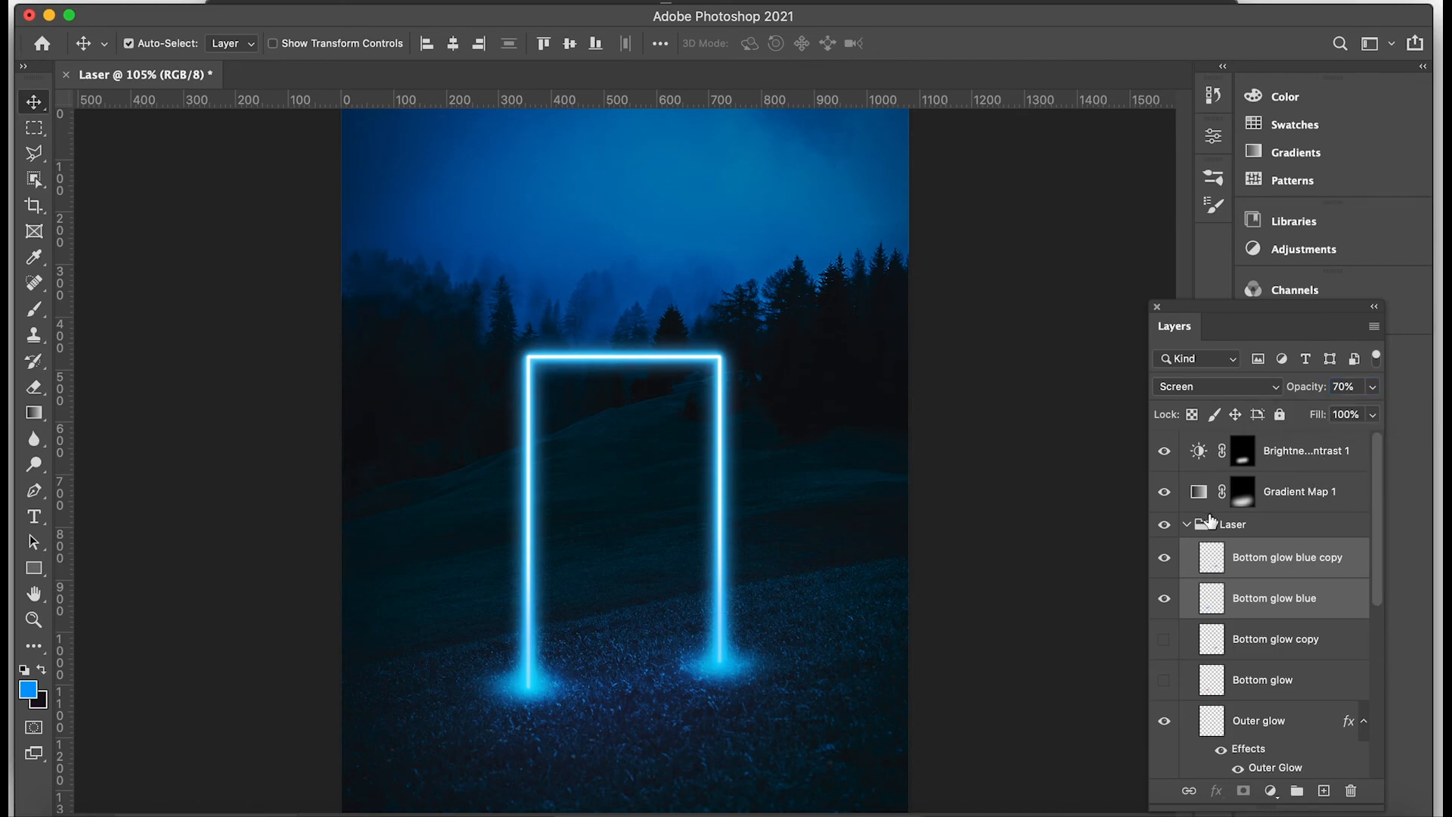
Change the Outer Glow effect color of the main laser layer from blue to a saturated purple.
click(1186, 525)
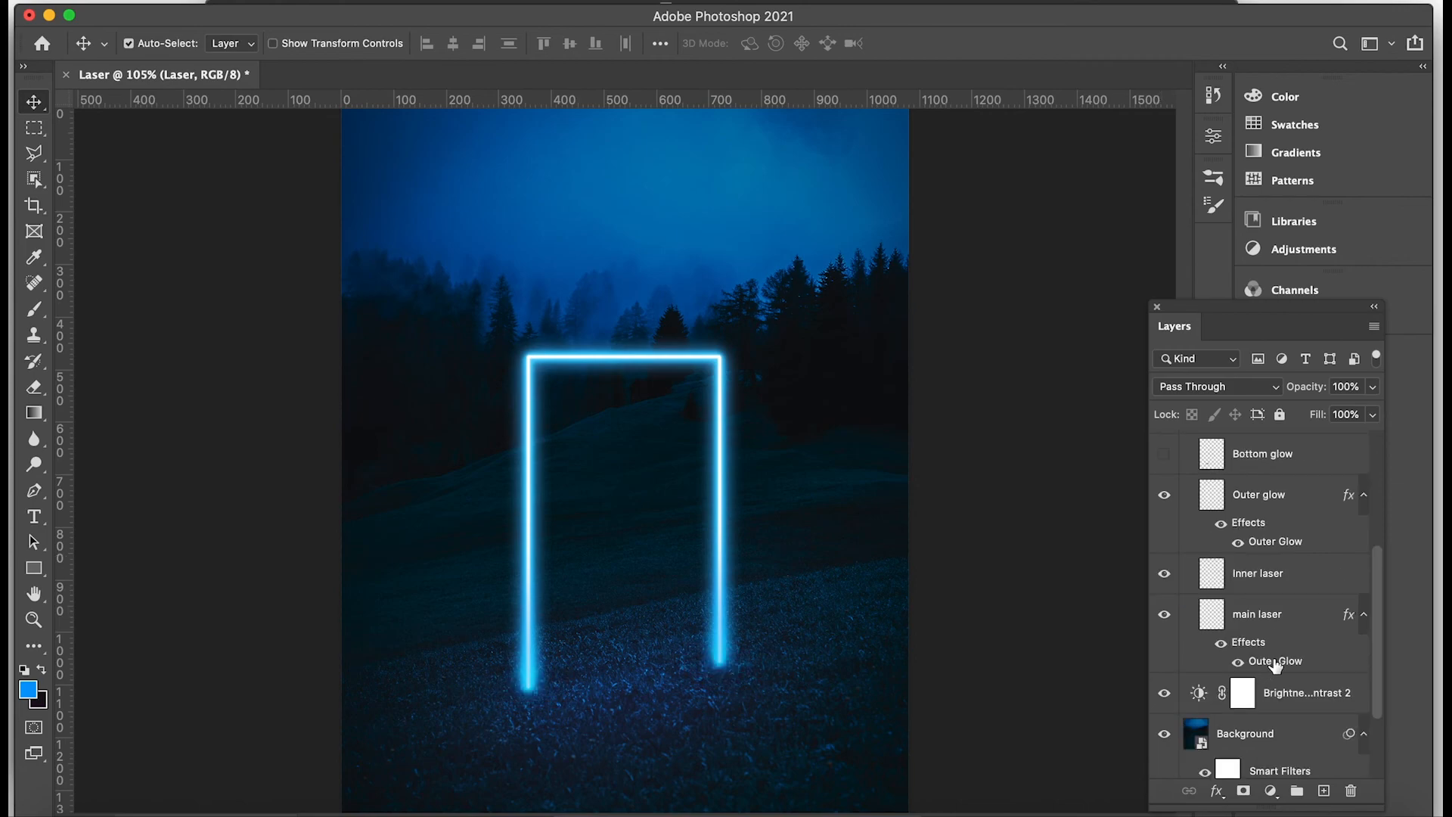
double_click(1274, 661)
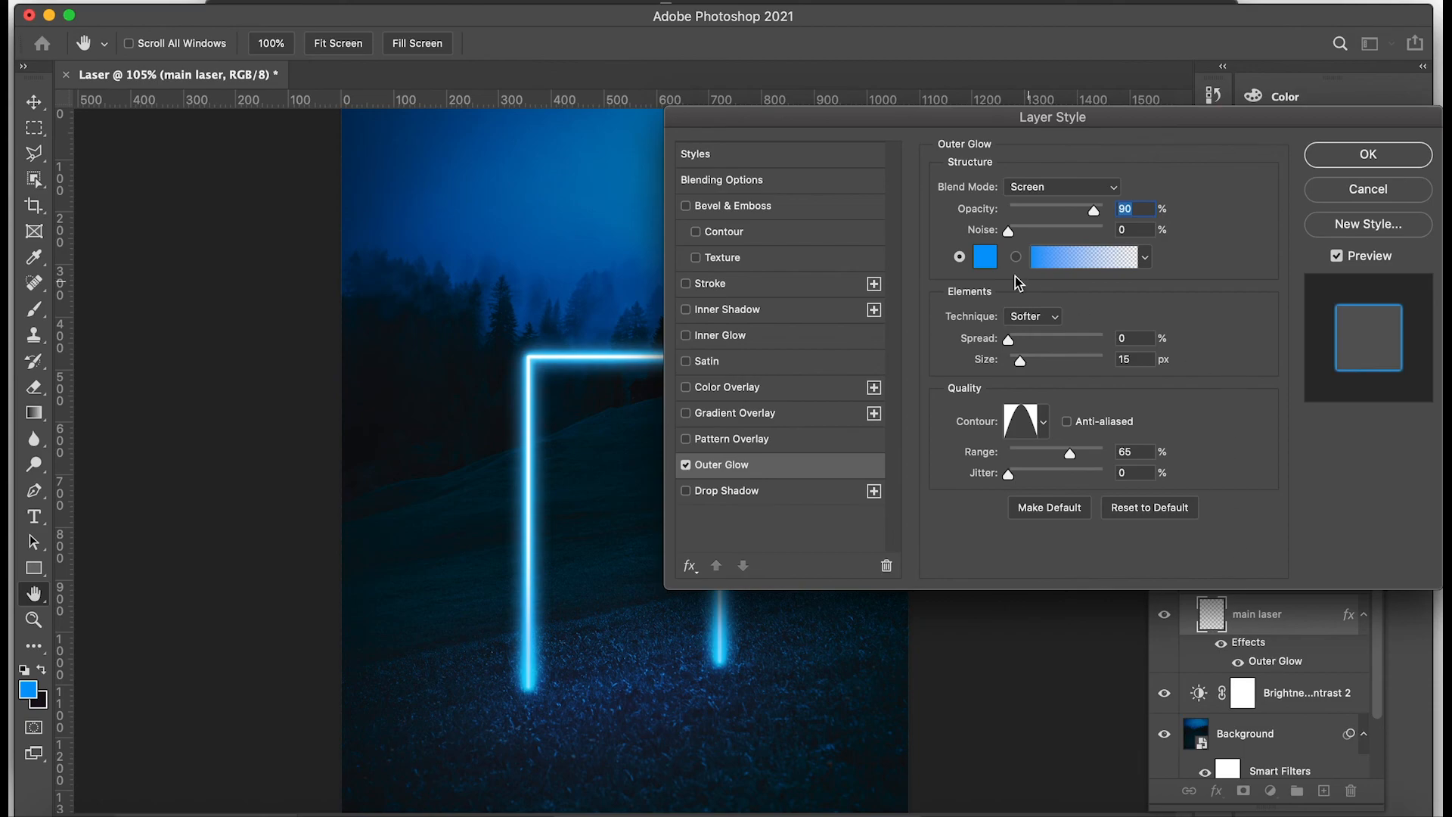
click(985, 257)
click(986, 258)
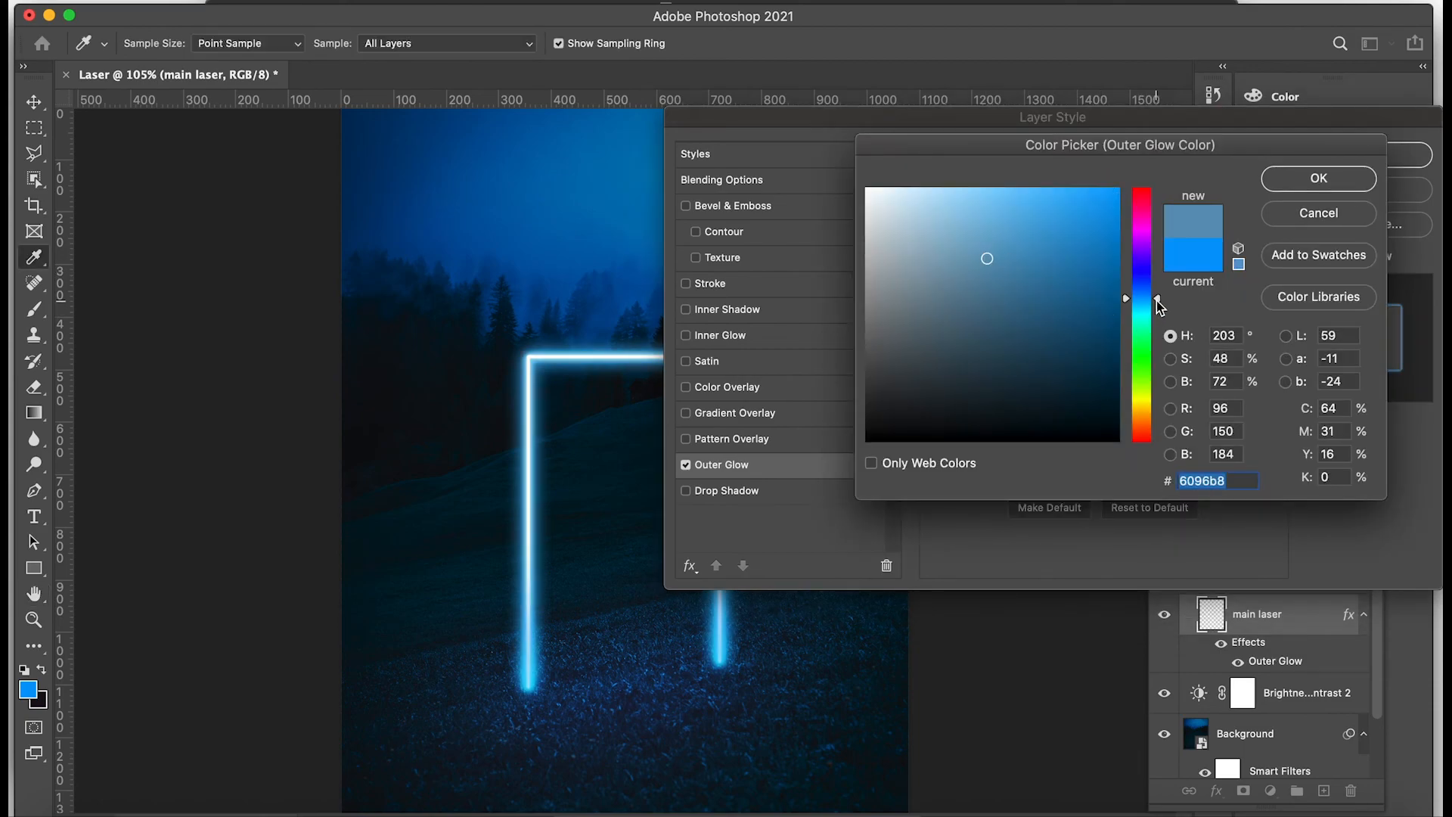
drag(1158, 307, 1158, 255)
click(1116, 189)
click(1318, 179)
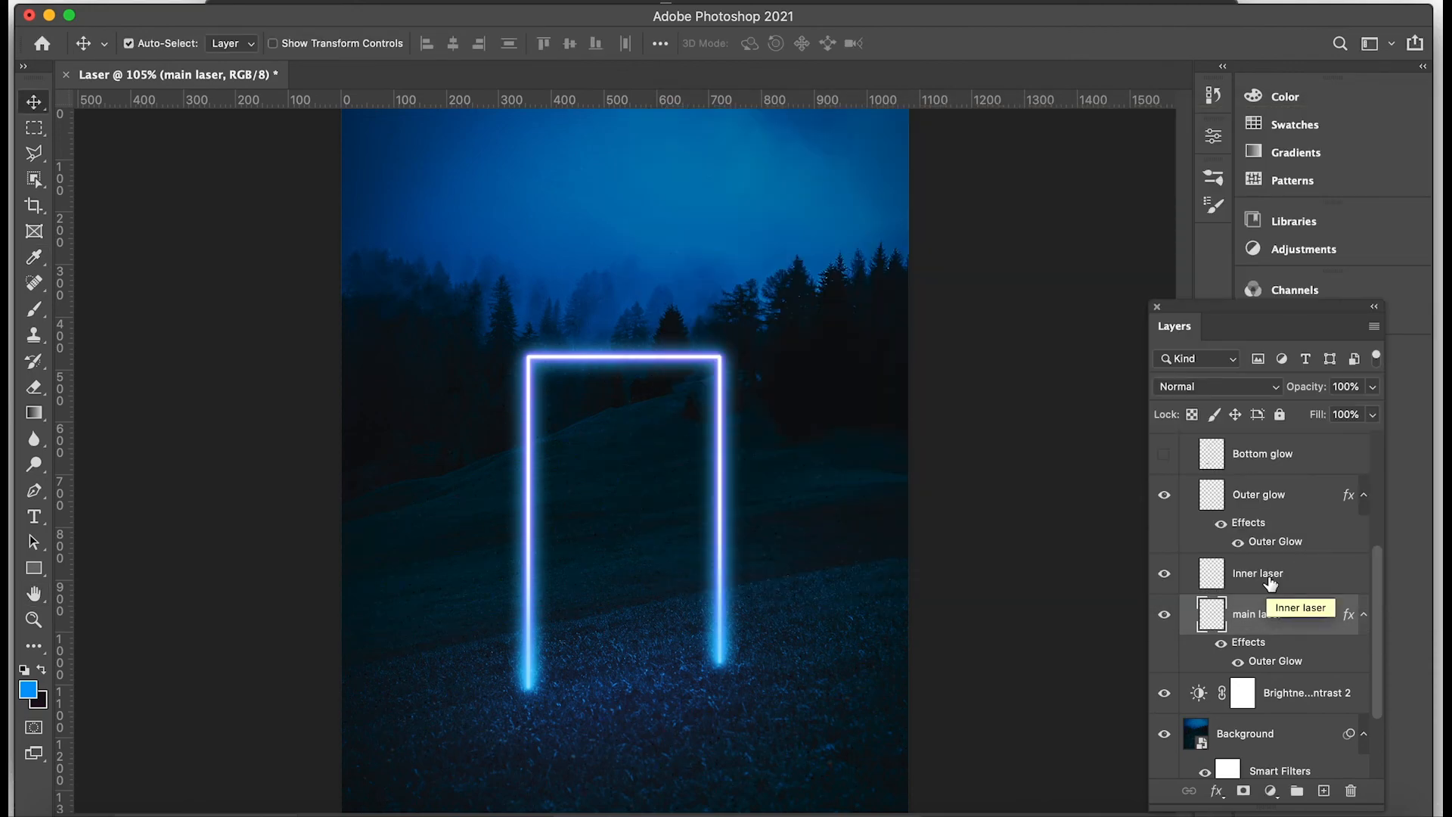
Apply the same purple as the Outer Glow effect color of the Outer glow layer.
double_click(1267, 542)
click(985, 257)
text(6c01fe)
click(1318, 179)
click(1366, 154)
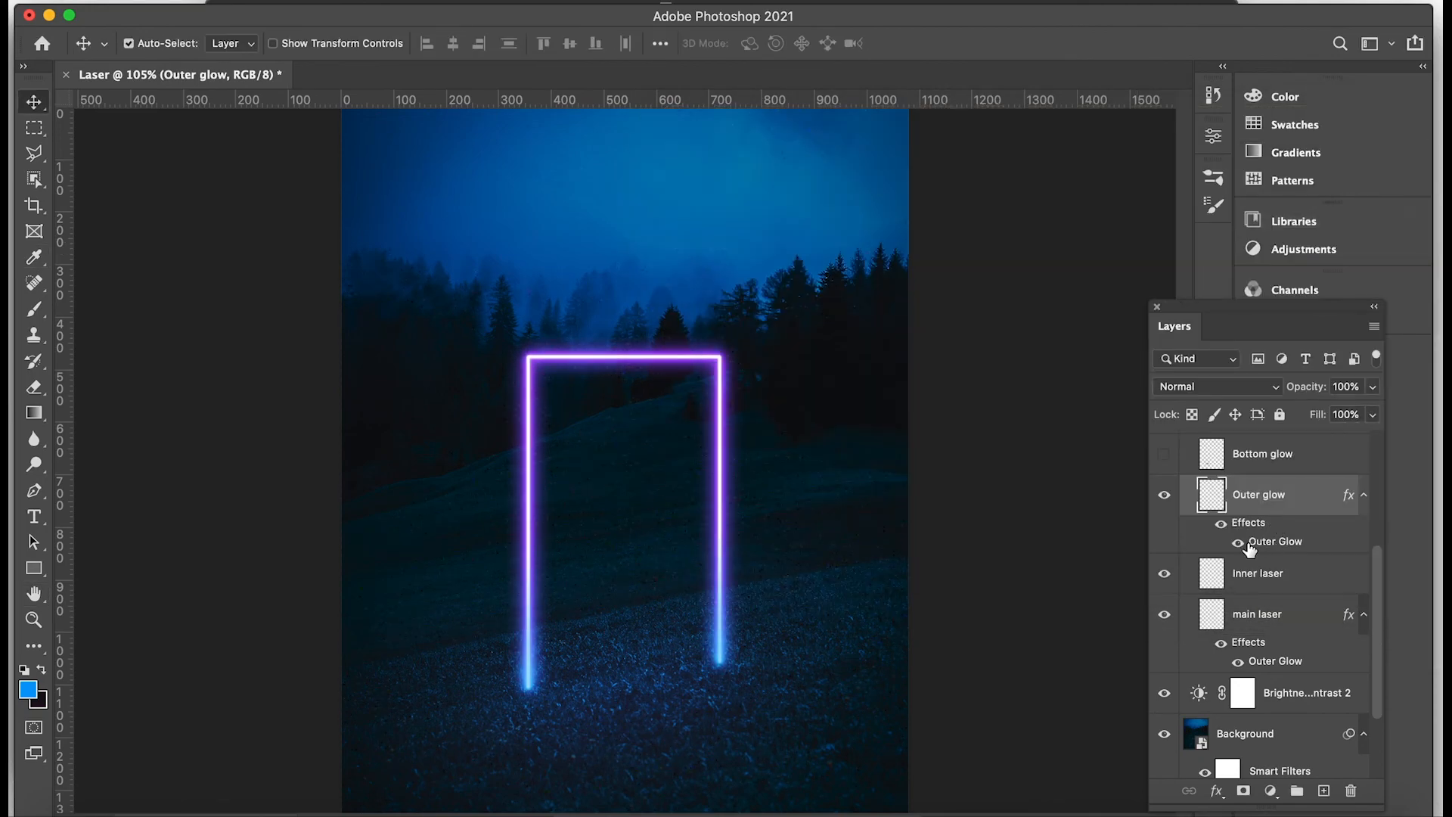
Add a new layer at the top of the Laser group and name it Bottom glow purple.
scroll(1252, 552, up, 5)
click(1257, 557)
click(1323, 790)
double_click(1255, 557)
text(Bottom glow purple)
key(Return)
Set the foreground color to purple 5400ff for the soft round brush.
key(b)
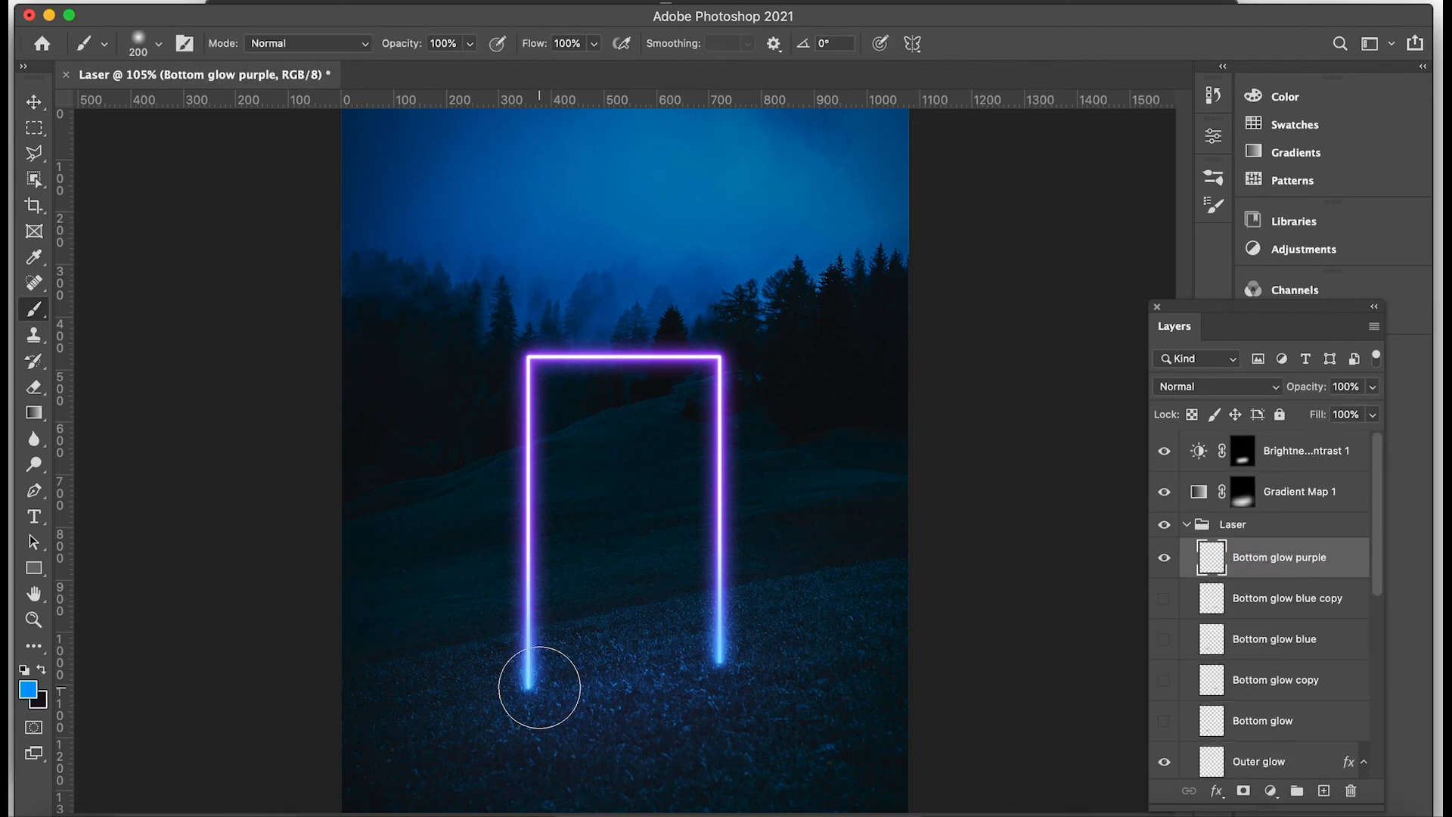
click(30, 687)
text(5400ff)
click(1319, 179)
Paint one soft purple dab at the base of the frame's left leg, flatten it vertically and align it with the leg's foot.
click(527, 701)
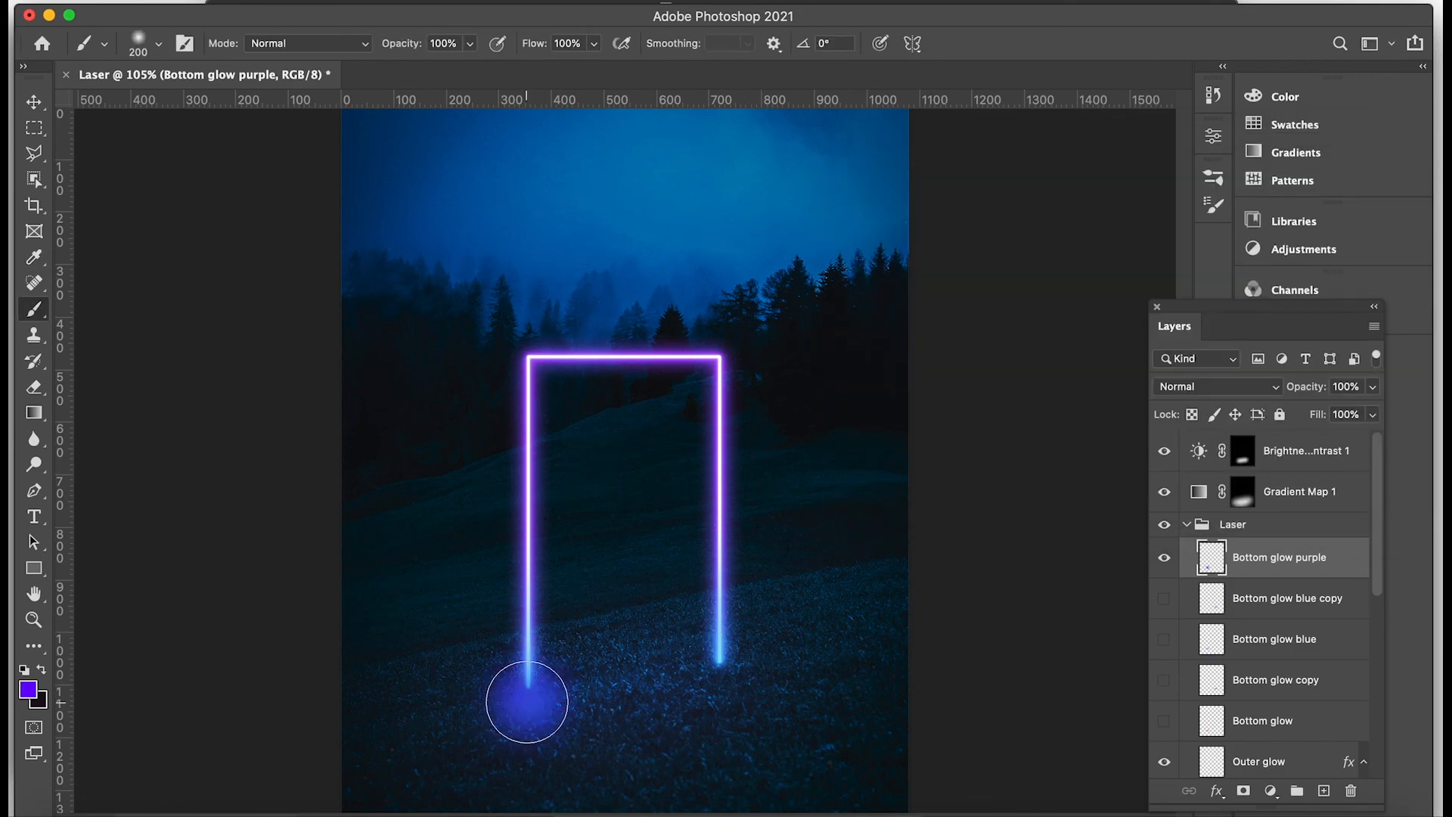
key(super+t)
drag(529, 787, 529, 705)
drag(531, 655, 533, 684)
key(Return)
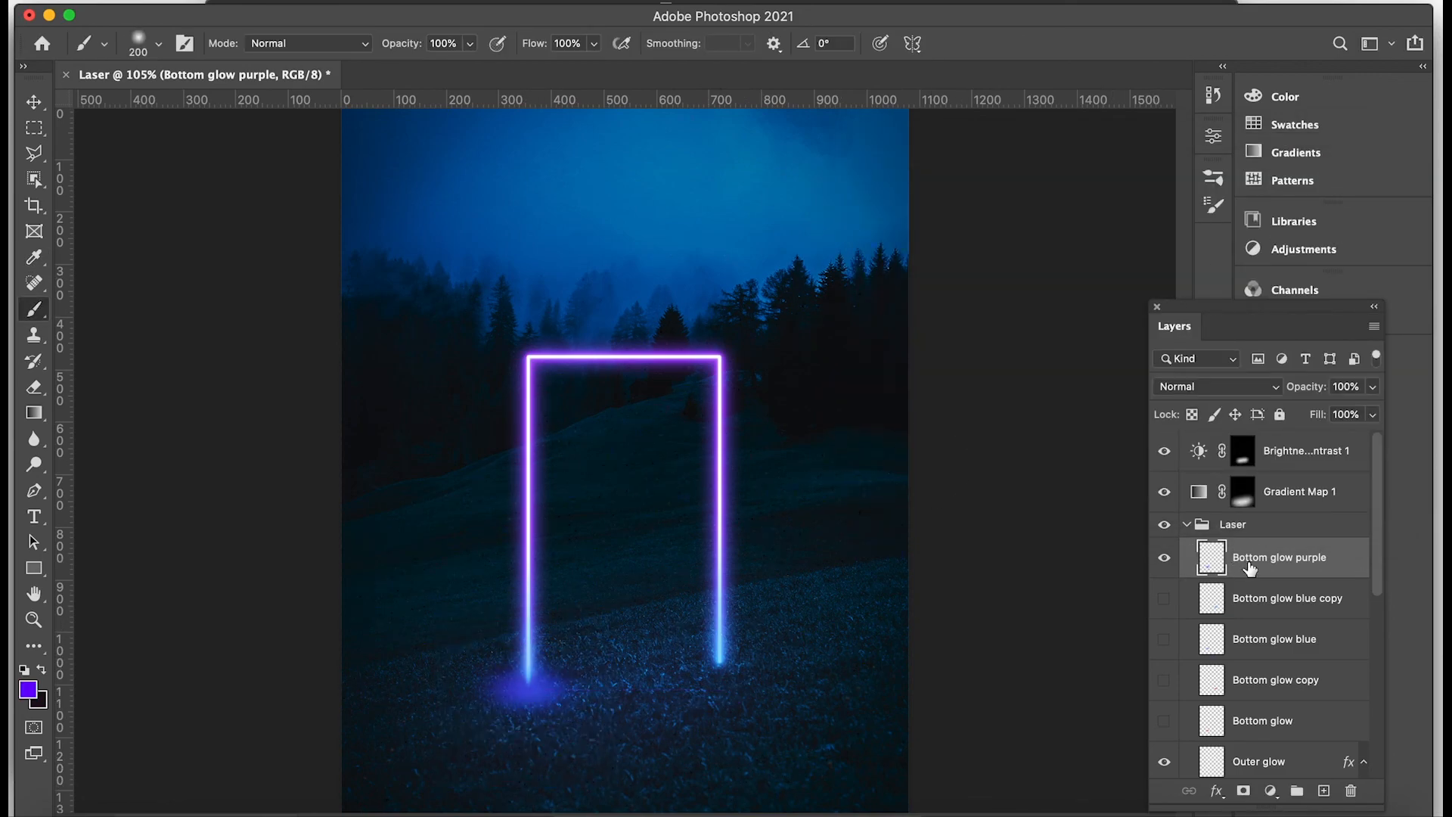
Lock the Gradient Map 1 and Brightness/Contrast 1 layers.
click(1278, 495)
shift+click(1283, 455)
click(1279, 414)
Duplicate the Bottom glow purple layer and move the copy to the foot of the frame's right leg.
click(1278, 557)
key(v)
drag(1265, 559, 1325, 793)
drag(557, 687, 727, 664)
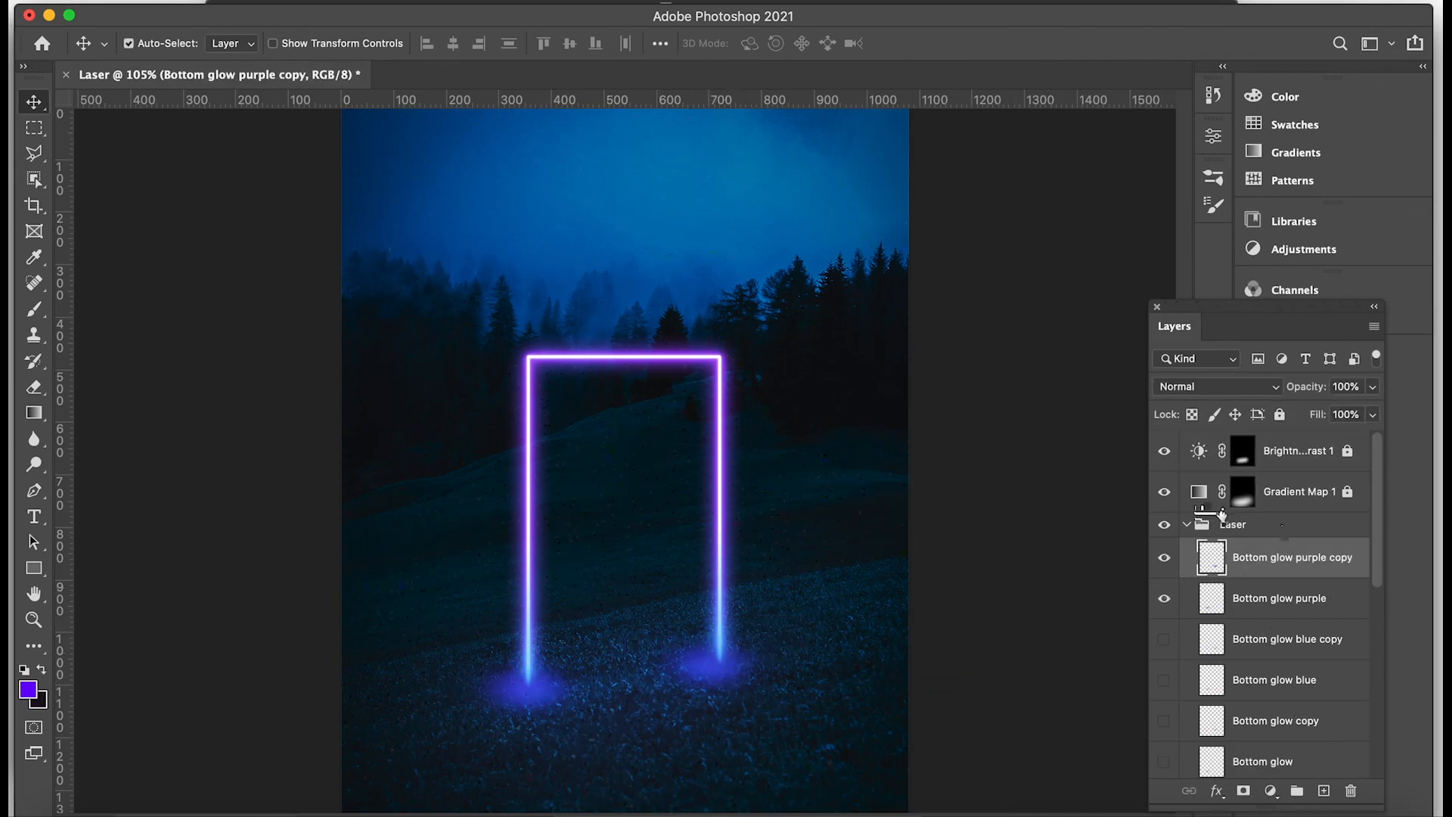
Set the Bottom glow purple and Bottom glow purple copy layers to Screen blend mode at 70% opacity.
shift+click(1261, 599)
click(1273, 387)
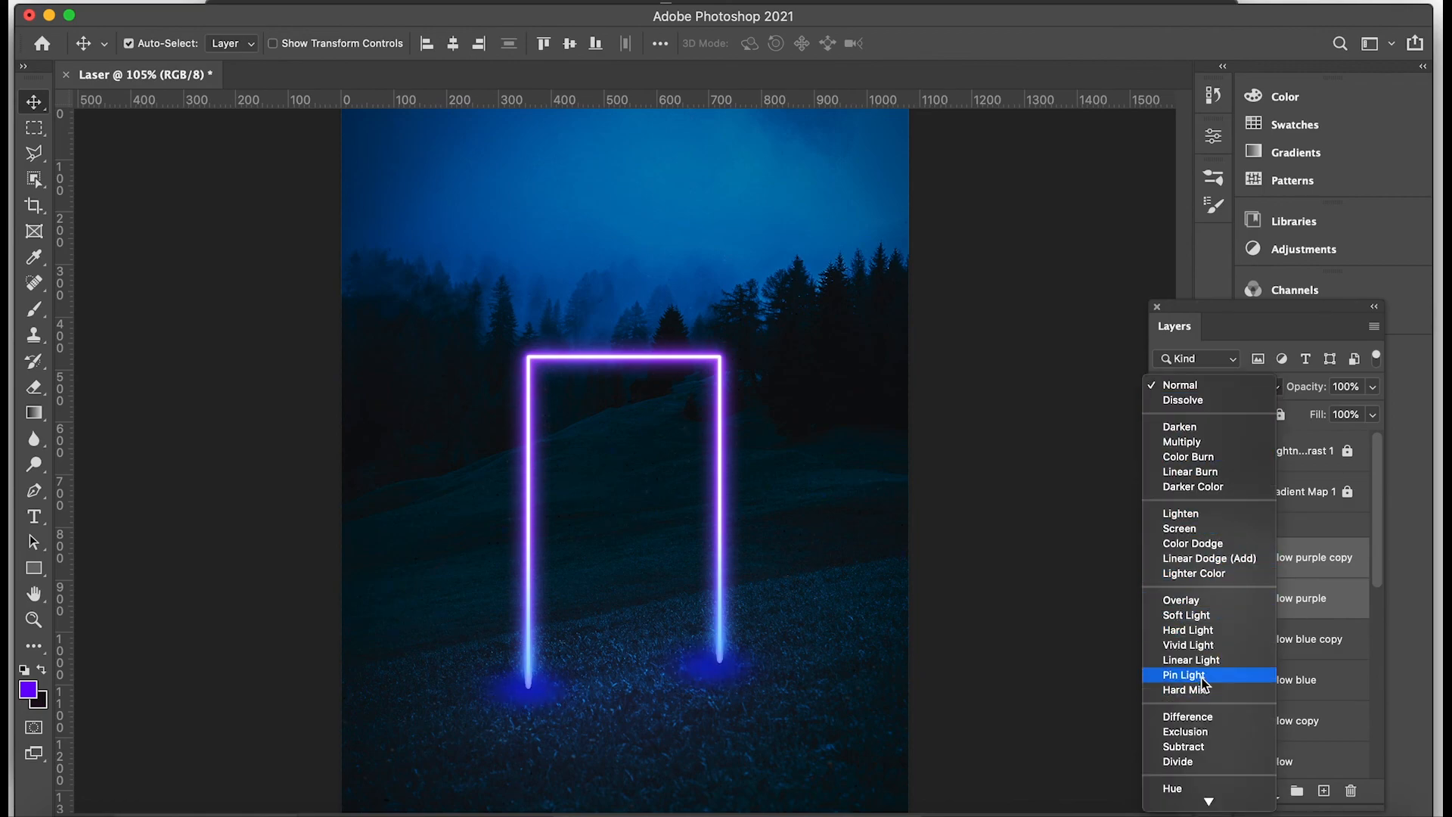
click(1180, 528)
key(7)
Unlock the Gradient Map 1 layer and change the blue stop of its gradient to purple.
double_click(1198, 493)
click(875, 289)
click(1279, 414)
double_click(1199, 493)
click(1054, 200)
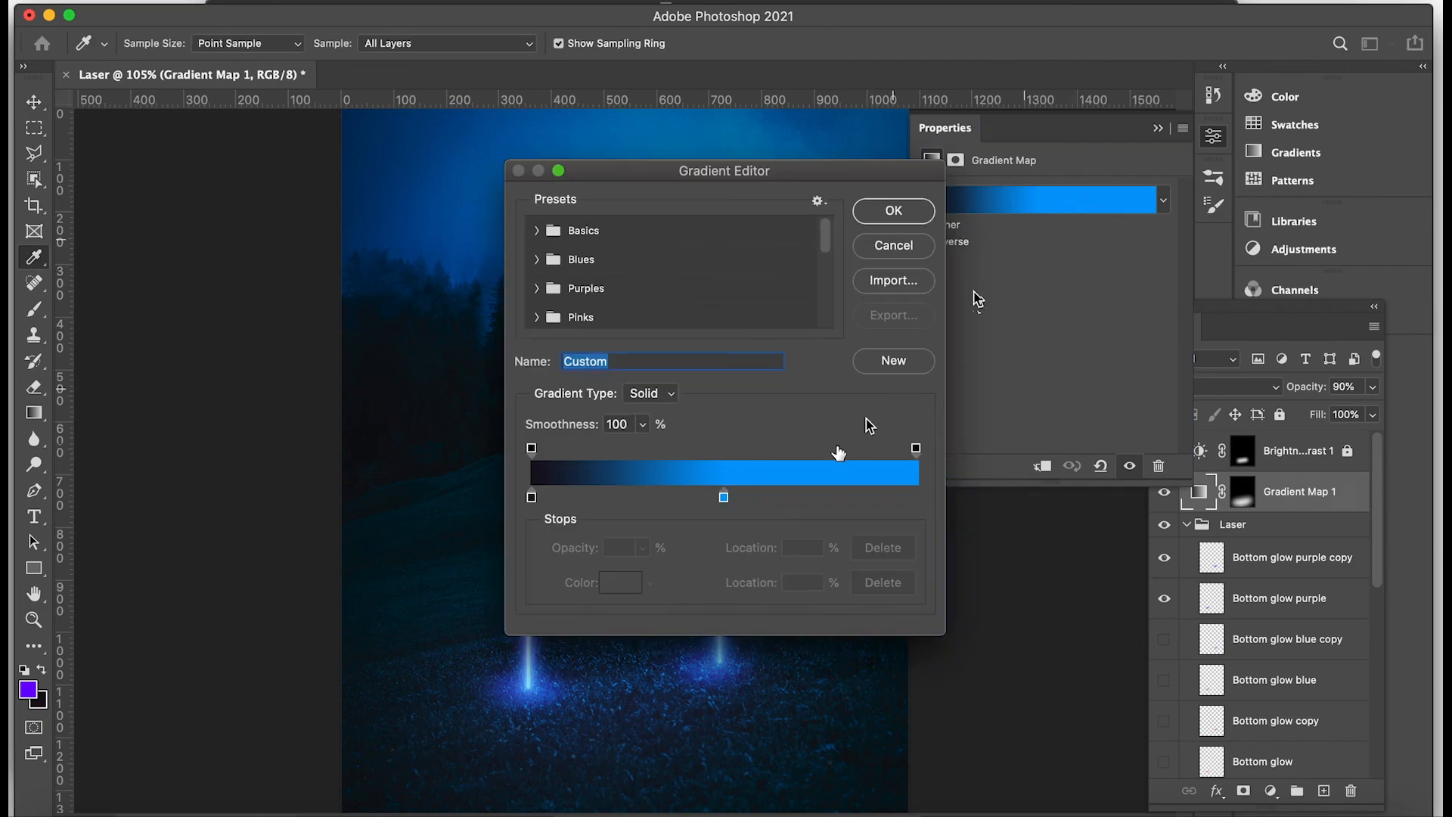
double_click(724, 497)
click(1139, 254)
click(1352, 178)
click(928, 220)
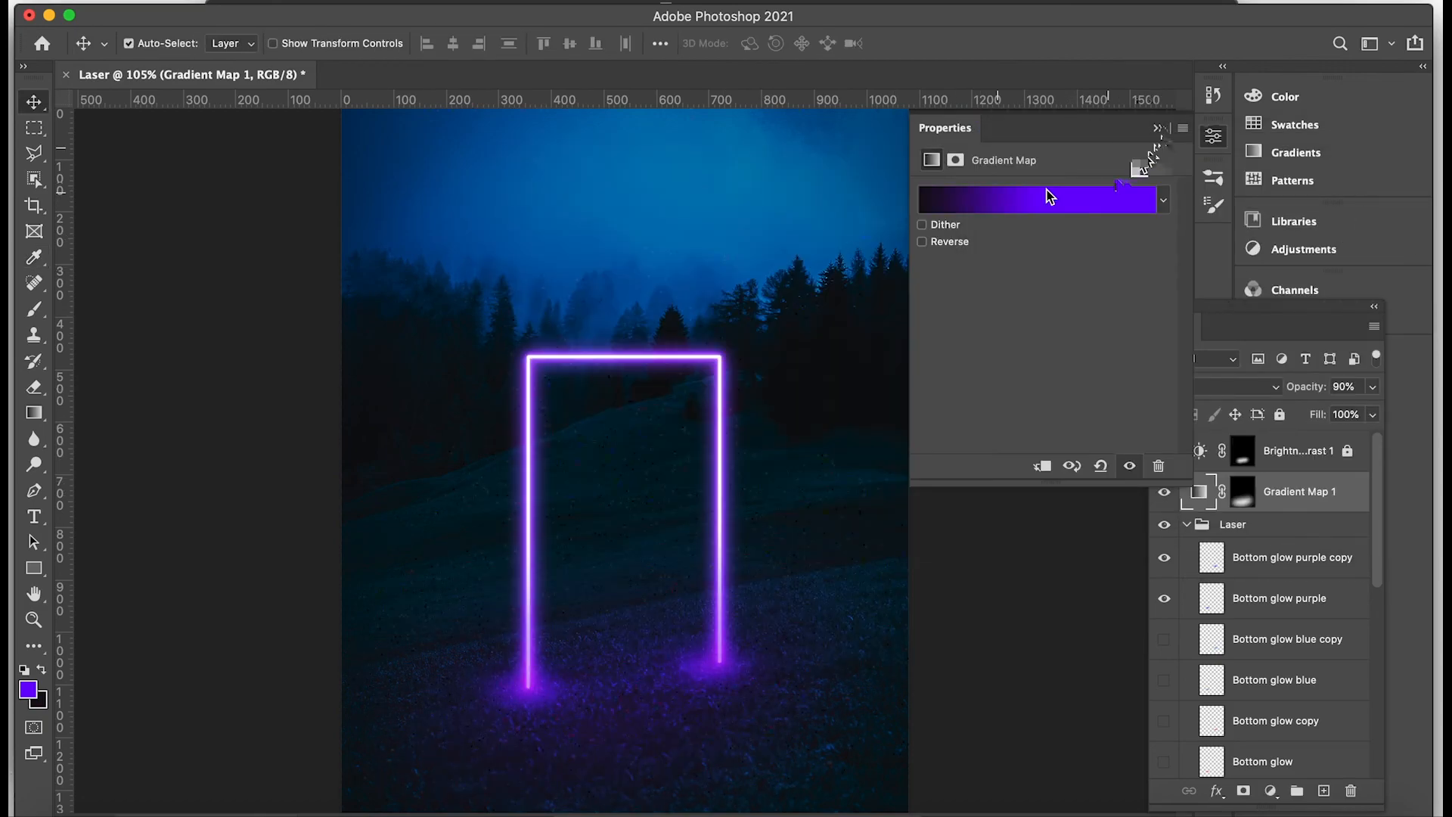
click(1157, 129)
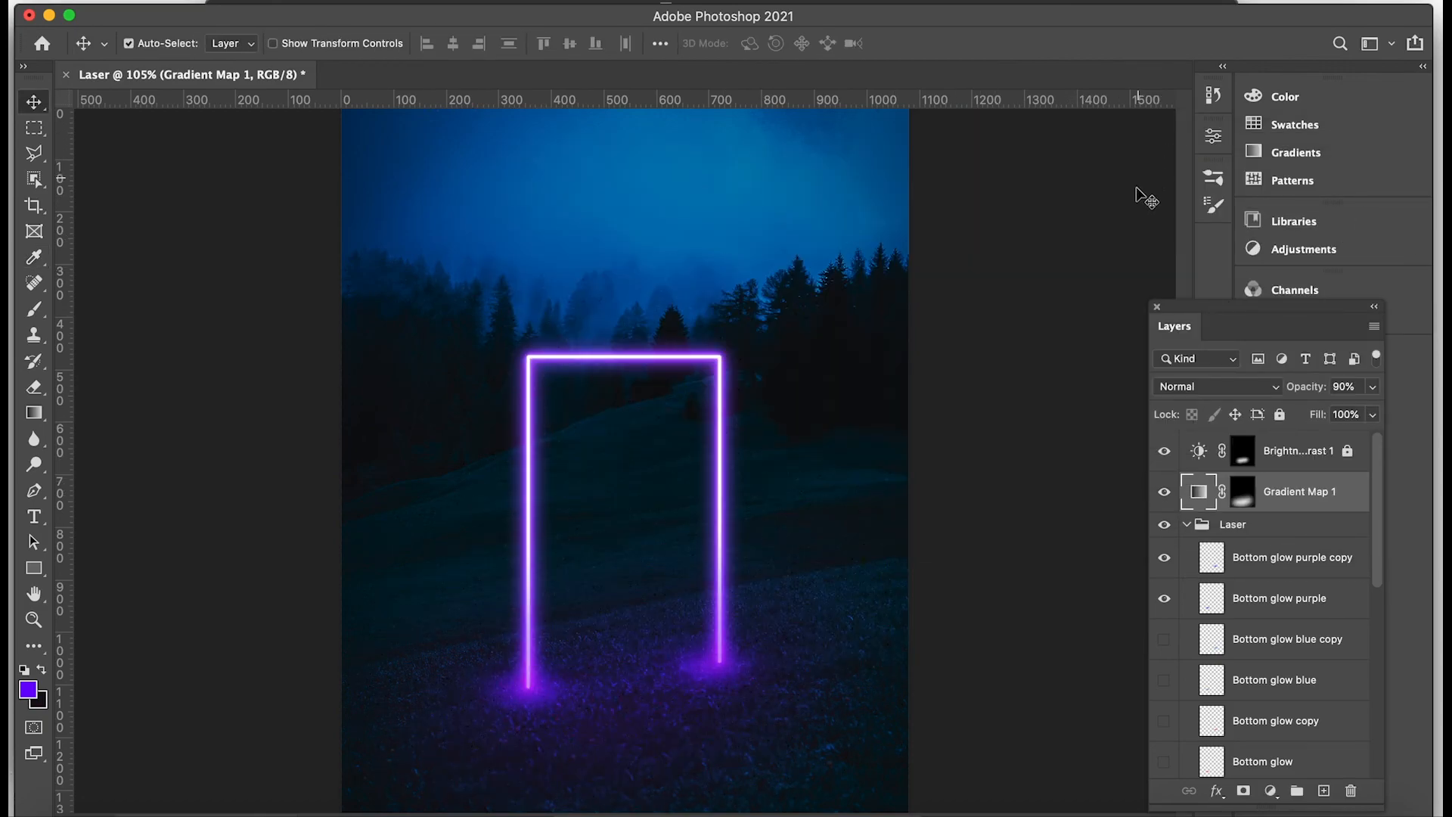